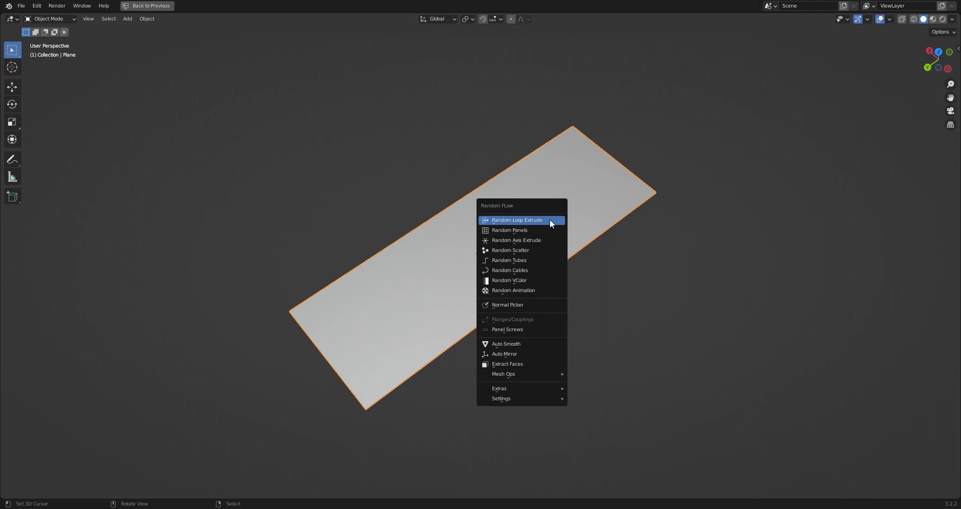
# - Subdivide the entire plane into a 4 by 4 grid of faces and return to Object Mode
pyautogui.moveTo(519, 250); pyautogui.dragTo(576, 237, button='middle')
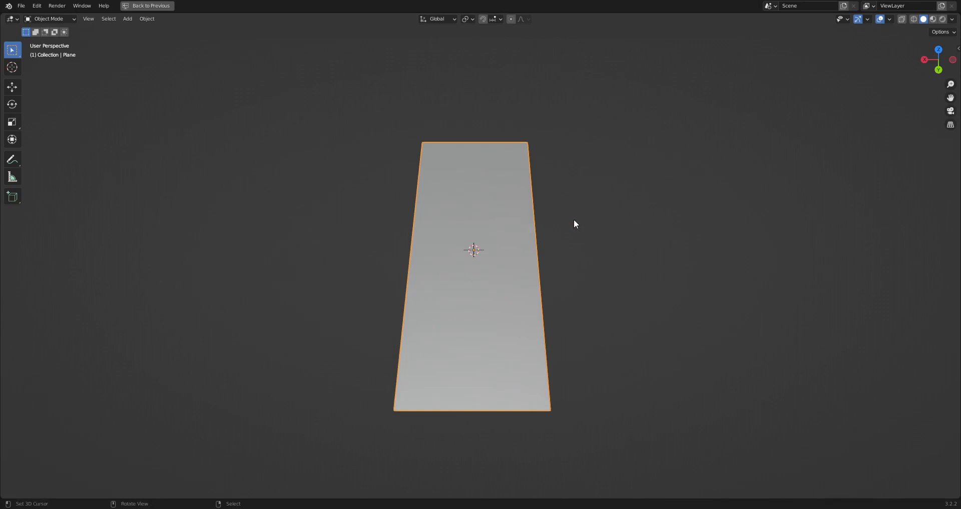
pyautogui.moveTo(574, 219); pyautogui.dragTo(520, 242, button='middle')
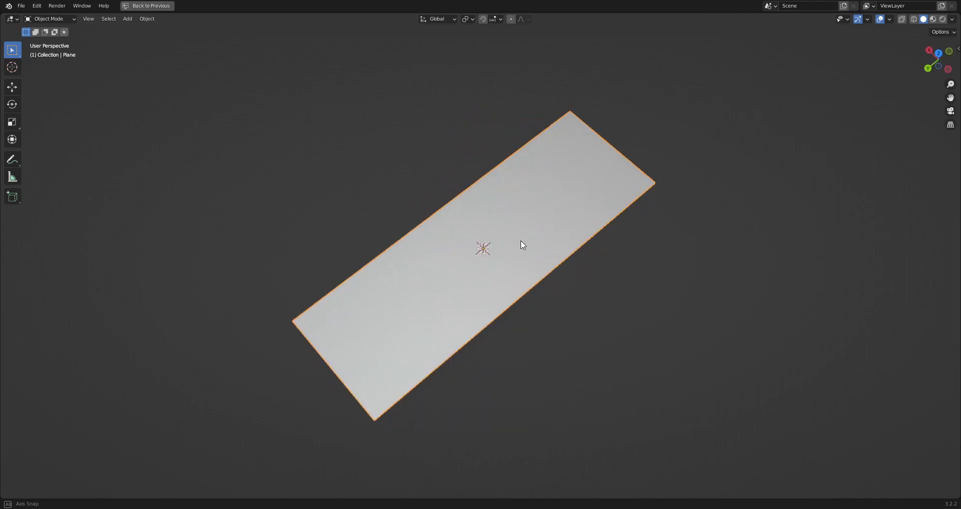
pyautogui.moveTo(523, 245); pyautogui.dragTo(521, 246, button='middle')
pyautogui.press('Tab')
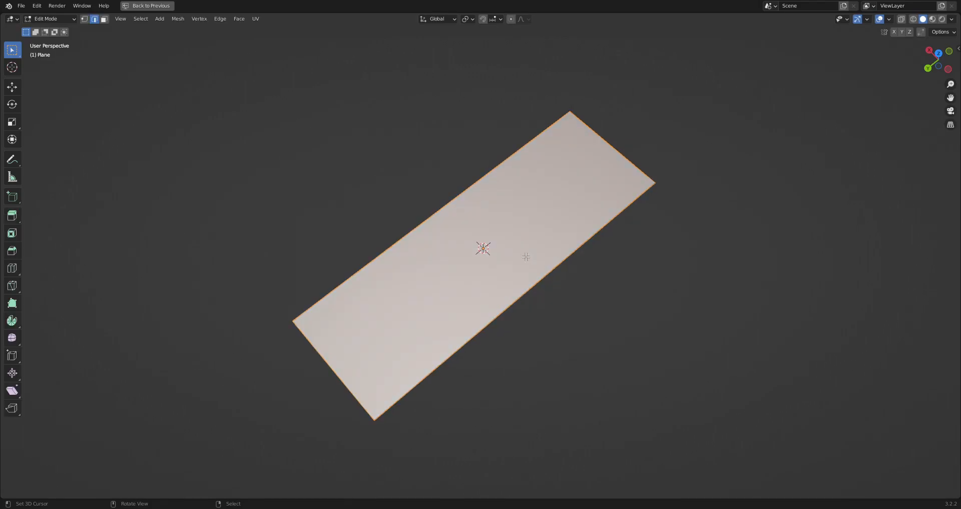
pyautogui.moveTo(526, 259); pyautogui.dragTo(408, 249, button='middle')
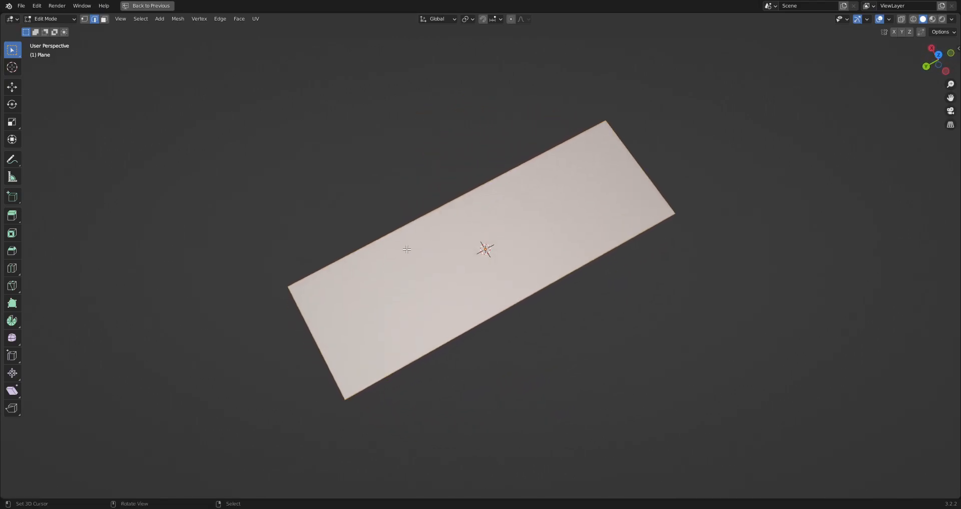
pyautogui.press('a')
pyautogui.press('w')
pyautogui.click(557, 274)
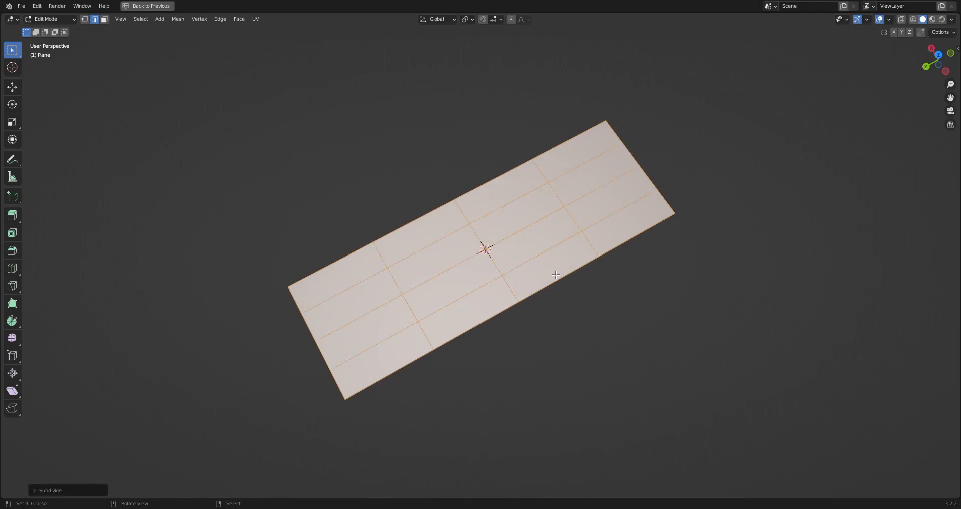
pyautogui.moveTo(529, 284); pyautogui.dragTo(437, 264, button='middle')
pyautogui.press('Tab')
# - Apply Random Loop Extrude to the plane with loops 1, 2 and 3 enabled
pyautogui.rightClick(598, 205)
pyautogui.click(599, 205)
pyautogui.click(626, 176)
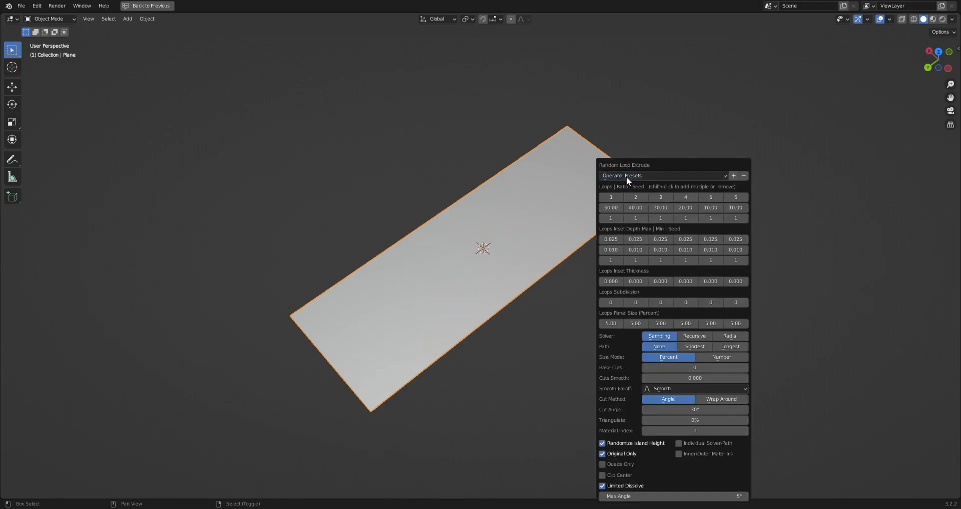
pyautogui.click(617, 197)
pyautogui.keyDown('shift'); pyautogui.click(636, 196); pyautogui.keyUp('shift')
pyautogui.keyDown('shift'); pyautogui.click(660, 197); pyautogui.keyUp('shift')
# - Set the loop ratios to 80 for loops 1 and 2 and 60 for loop 3
pyautogui.click(616, 208)
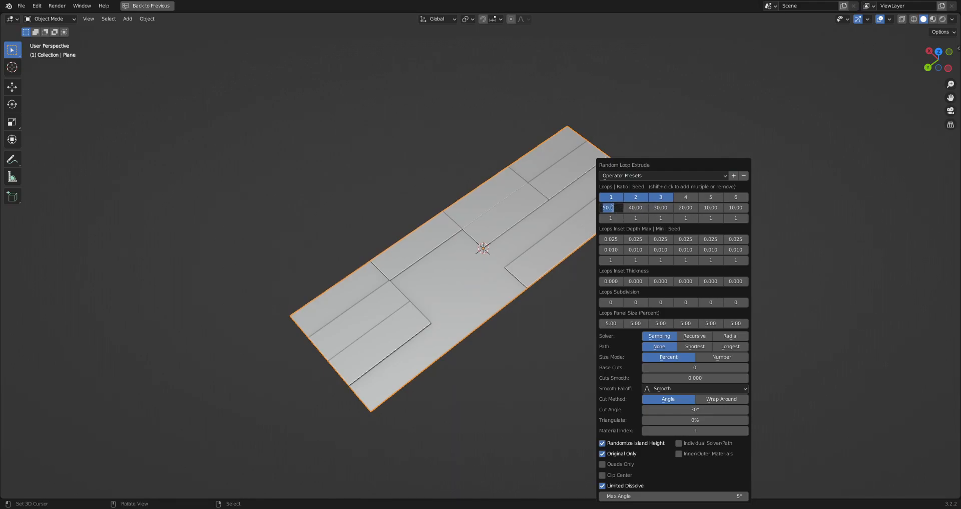
pyautogui.write('80')
pyautogui.press('Tab')
pyautogui.write('8')
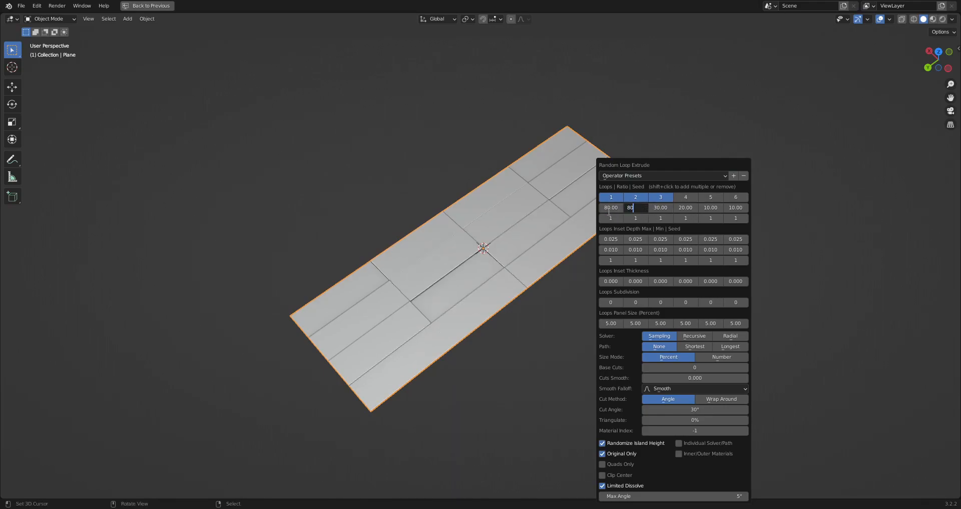
pyautogui.press('Tab')
pyautogui.write('60')
pyautogui.press('Return')
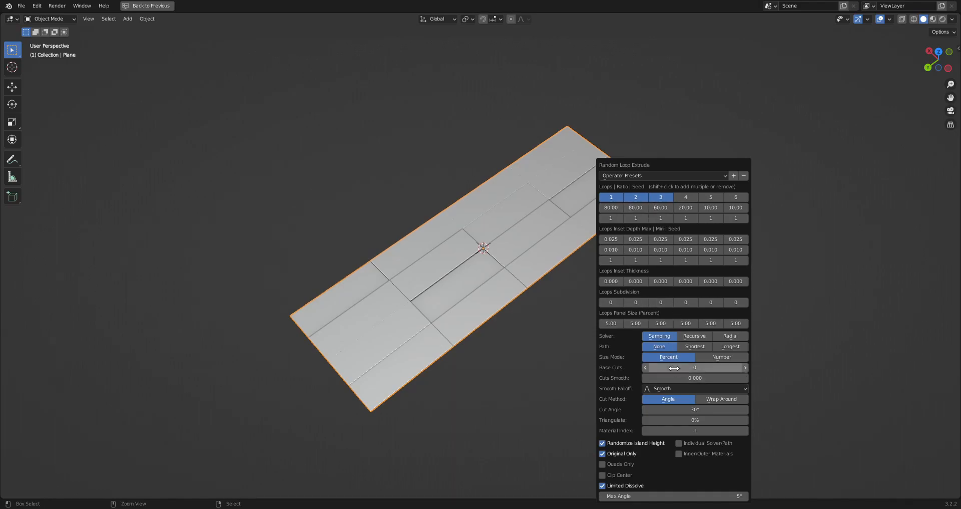
# - Set the base cuts to 2 and the subdivision of loops 1, 2 and 3 to 1 each
pyautogui.keyDown('ctrl'); pyautogui.scroll(2, 676, 366); pyautogui.keyUp('ctrl')
pyautogui.keyDown('ctrl'); pyautogui.scroll(-1, 676, 366); pyautogui.keyUp('ctrl')
pyautogui.keyDown('ctrl'); pyautogui.scroll(1, 676, 366); pyautogui.keyUp('ctrl')
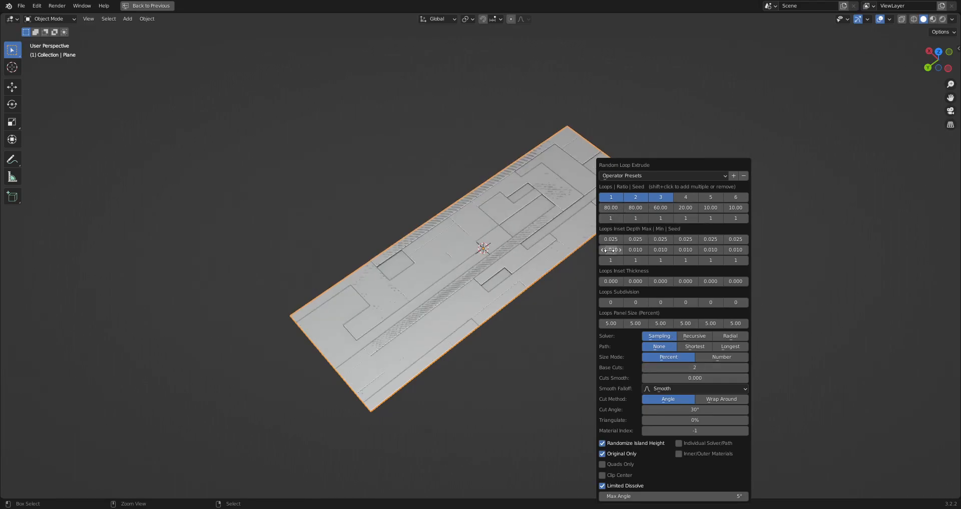
pyautogui.keyDown('ctrl'); pyautogui.scroll(1, 616, 303); pyautogui.keyUp('ctrl')
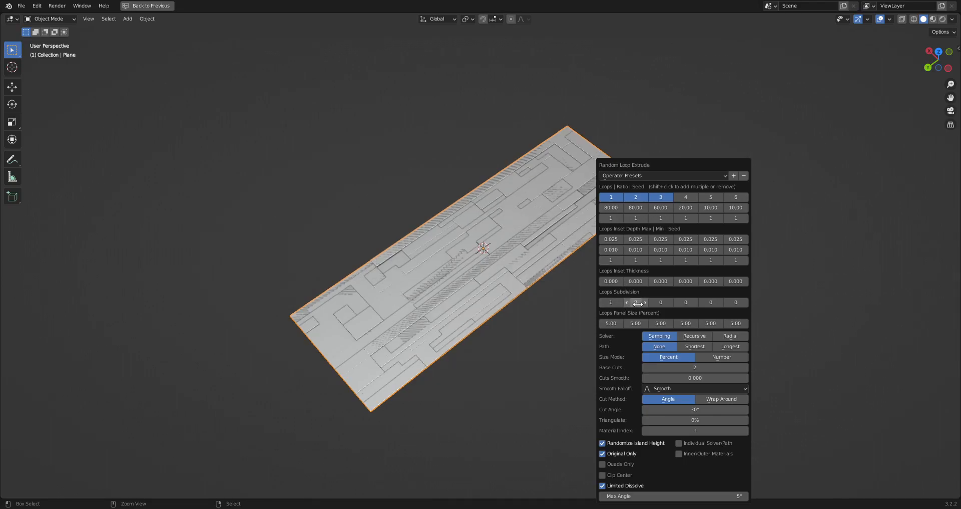
pyautogui.keyDown('ctrl'); pyautogui.scroll(1, 636, 303); pyautogui.keyUp('ctrl')
pyautogui.keyDown('ctrl'); pyautogui.scroll(1, 658, 304); pyautogui.keyUp('ctrl')
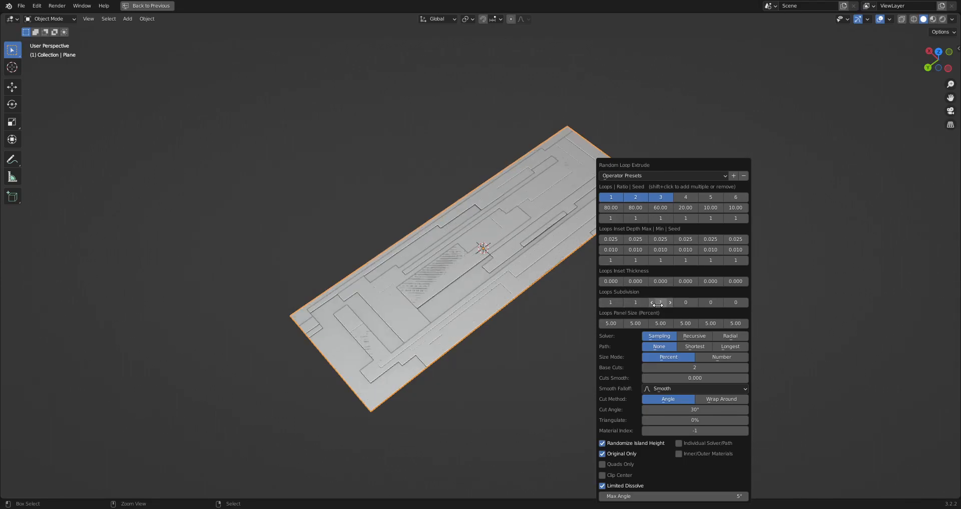
# - Enable Individual Solver/Path and set the path to 2 (Shortest) for loop 2 and 3 (Longest) for loop 3
pyautogui.click(678, 443)
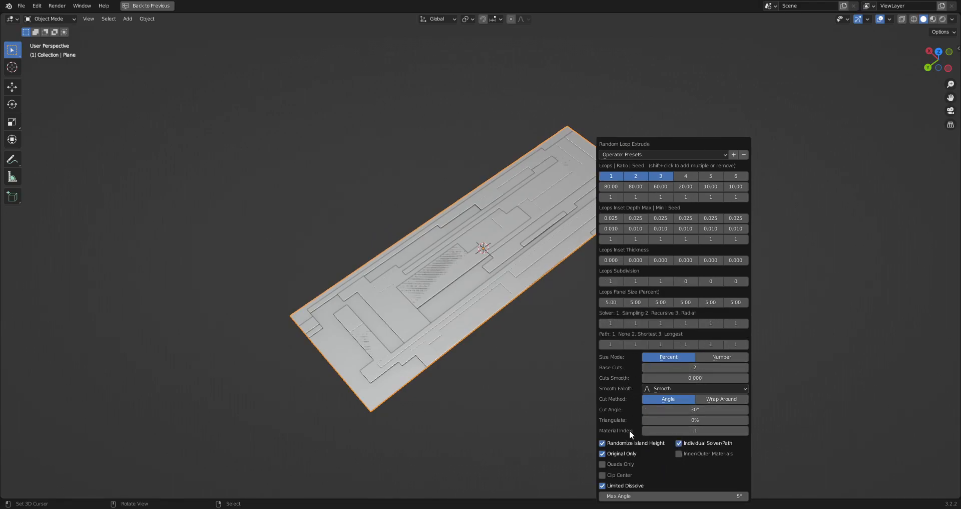
pyautogui.keyDown('ctrl'); pyautogui.scroll(1, 635, 346); pyautogui.keyUp('ctrl')
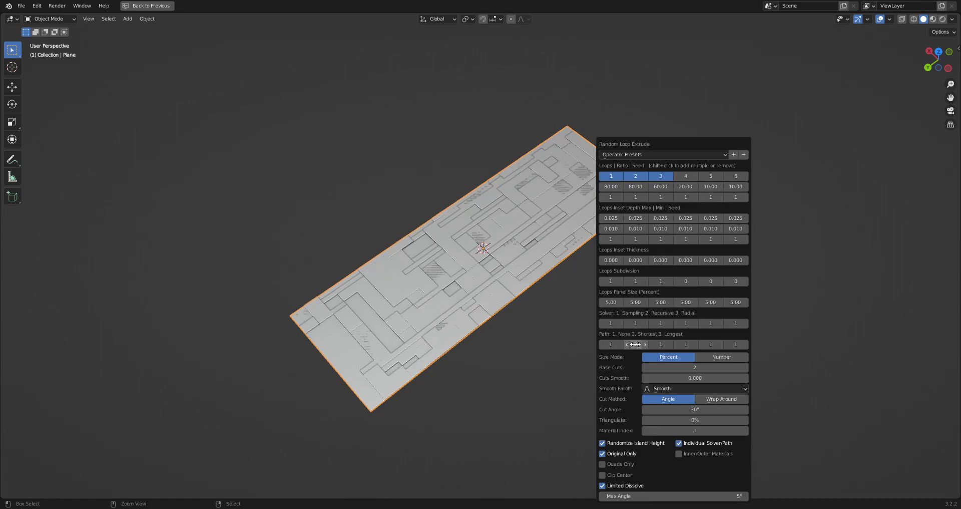
pyautogui.keyDown('ctrl'); pyautogui.scroll(1, 661, 346); pyautogui.keyUp('ctrl')
pyautogui.keyDown('ctrl'); pyautogui.scroll(1, 661, 346); pyautogui.keyUp('ctrl')
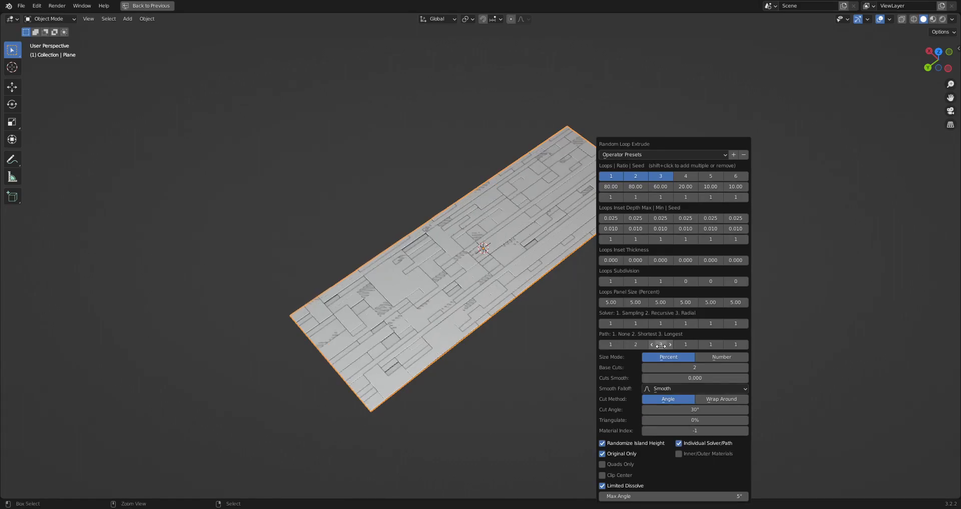
# - Raise the subdivision of loops 1, 2 and 3 to 2 each and the base cuts to 4
pyautogui.keyDown('ctrl'); pyautogui.scroll(1, 621, 282); pyautogui.keyUp('ctrl')
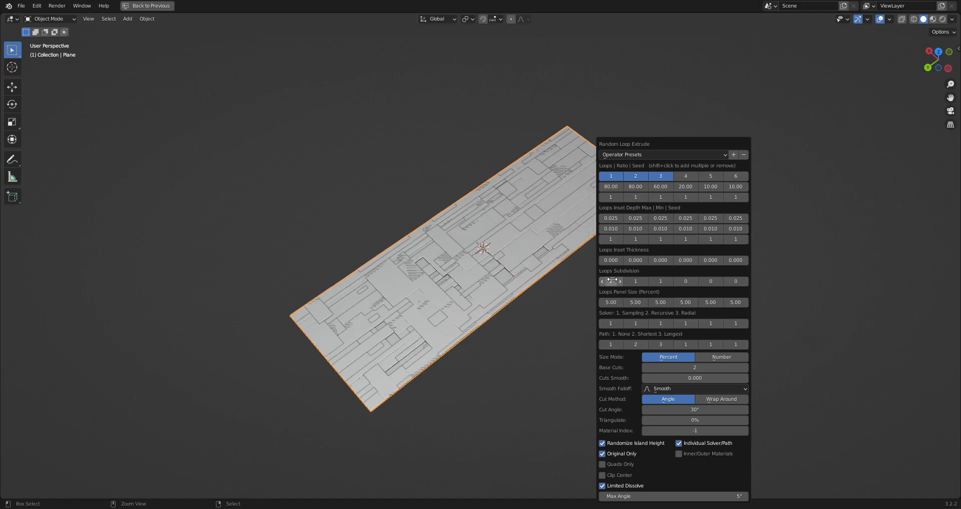
pyautogui.keyDown('ctrl'); pyautogui.scroll(2, 673, 365); pyautogui.keyUp('ctrl')
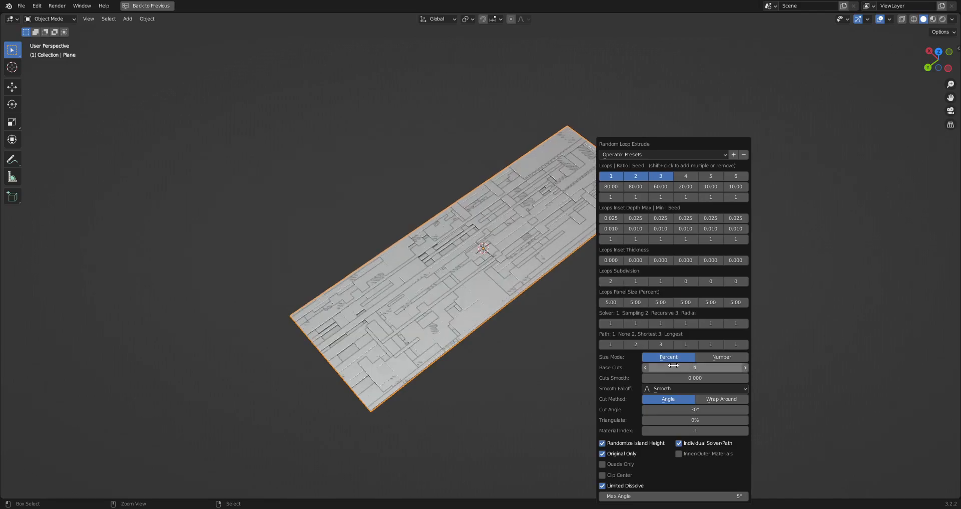
pyautogui.keyDown('ctrl'); pyautogui.scroll(1, 636, 280); pyautogui.keyUp('ctrl')
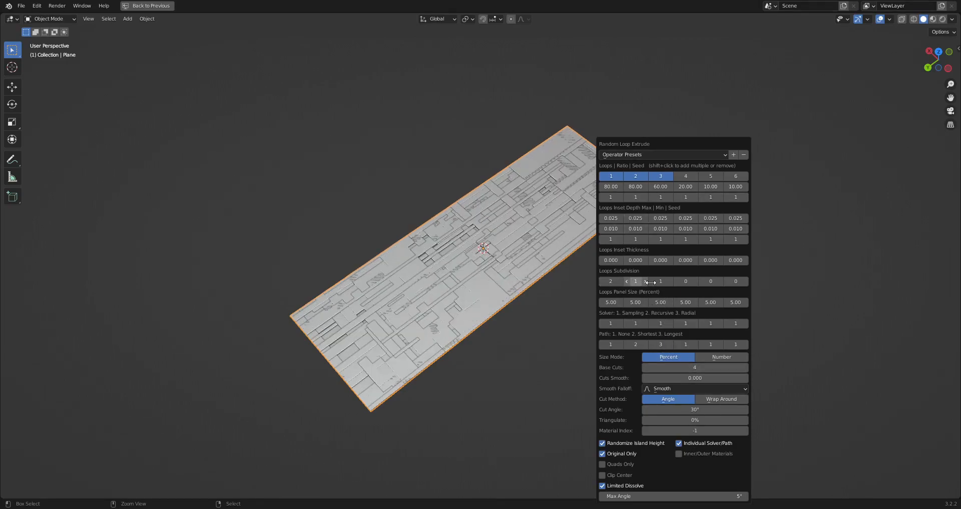
pyautogui.keyDown('ctrl'); pyautogui.scroll(1, 660, 282); pyautogui.keyUp('ctrl')
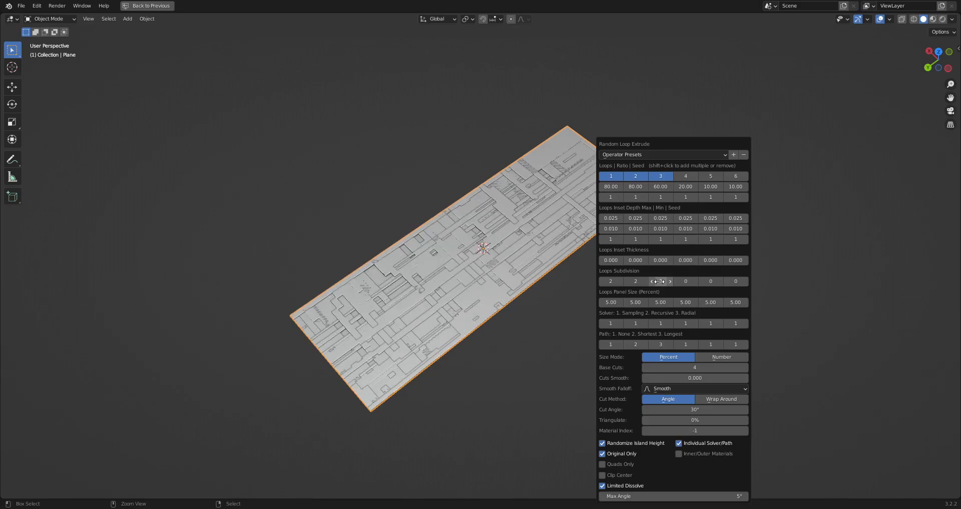
# - Set the maximum inset depth of loop 1 to 0.030
pyautogui.doubleClick(615, 218)
pyautogui.press('BackSpace')
pyautogui.press('Return')
# - Set the minimum inset depth of loops 1, 2 and 3 to 0.005 each
pyautogui.moveTo(586, 232); pyautogui.dragTo(612, 261, button='middle')
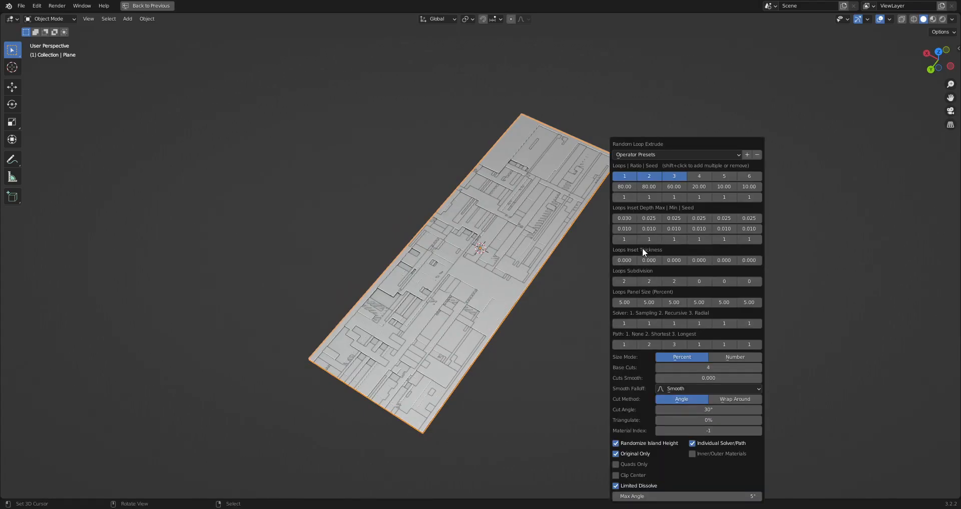
pyautogui.click(631, 231)
pyautogui.write('.005')
pyautogui.press('Tab')
pyautogui.press('BackSpace')
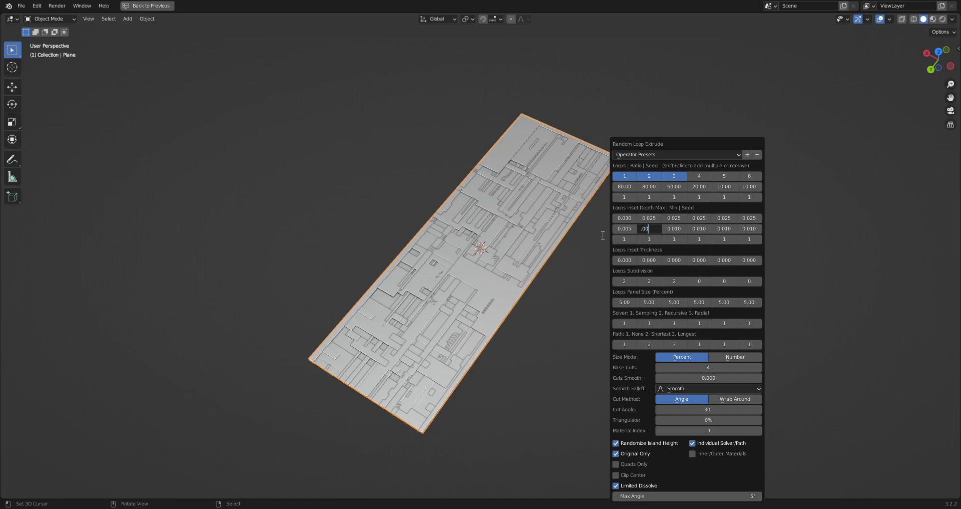
pyautogui.press('Tab')
pyautogui.press('BackSpace')
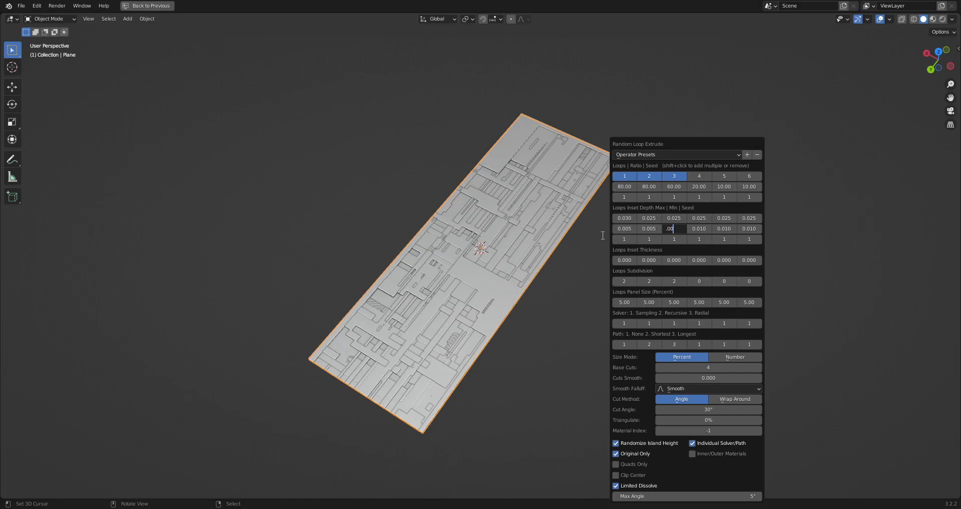
pyautogui.write('.005')
pyautogui.press('Return')
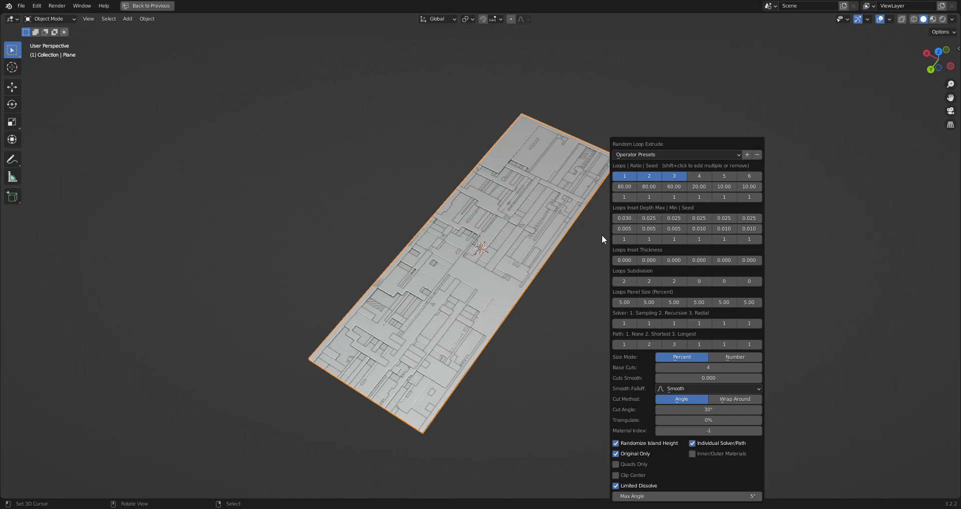
# - Check the panelled plane from above, and set the inset depth seeds of loops 2 and 3 to 2
pyautogui.moveTo(529, 250); pyautogui.dragTo(557, 281, button='middle')
pyautogui.scroll(1, 563, 290)
pyautogui.scroll(1, 563, 290)
pyautogui.scroll(-2, 563, 288)
pyautogui.keyDown('shift'); pyautogui.moveTo(561, 207); pyautogui.dragTo(566, 233, button='middle'); pyautogui.keyUp('shift')
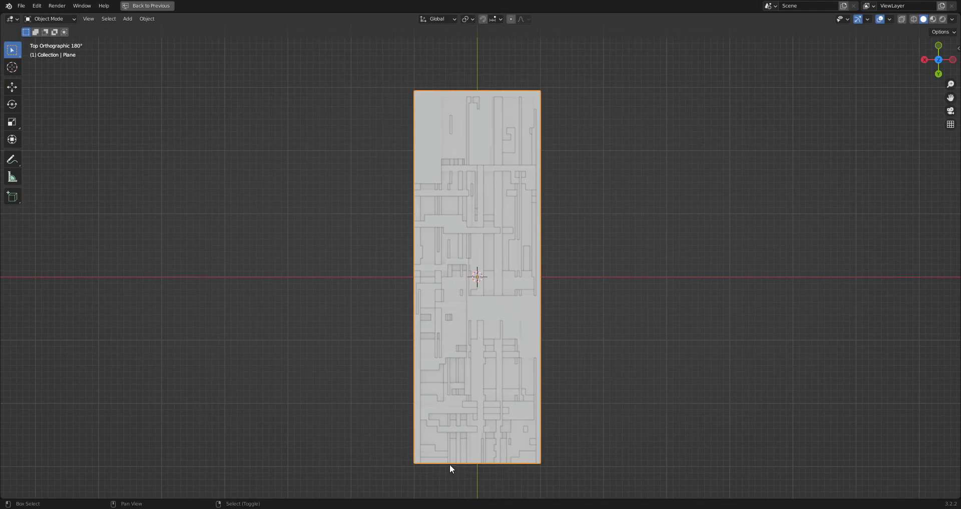
pyautogui.moveTo(654, 315); pyautogui.dragTo(612, 302, button='middle')
pyautogui.press('F9')
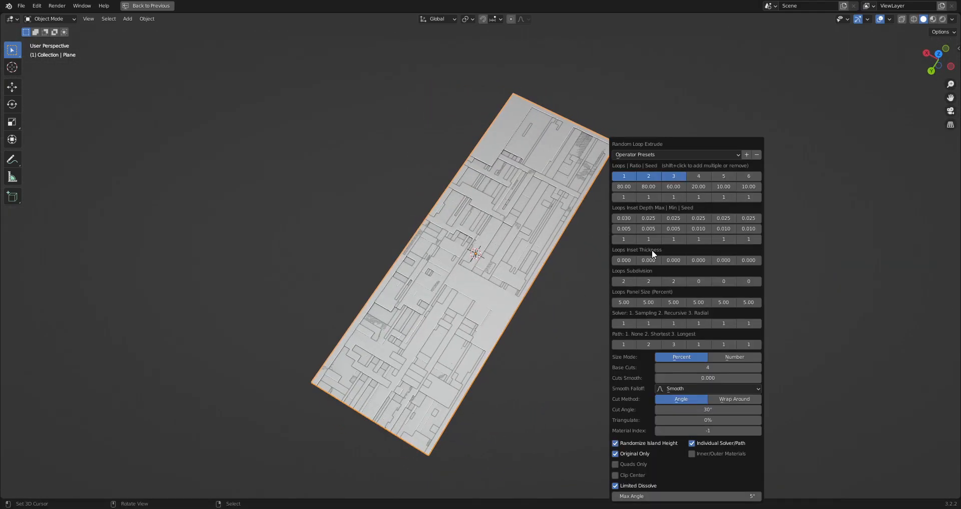
pyautogui.keyDown('ctrl'); pyautogui.scroll(-2, 673, 228); pyautogui.keyUp('ctrl')
pyautogui.keyDown('ctrl'); pyautogui.scroll(-2, 674, 229); pyautogui.keyUp('ctrl')
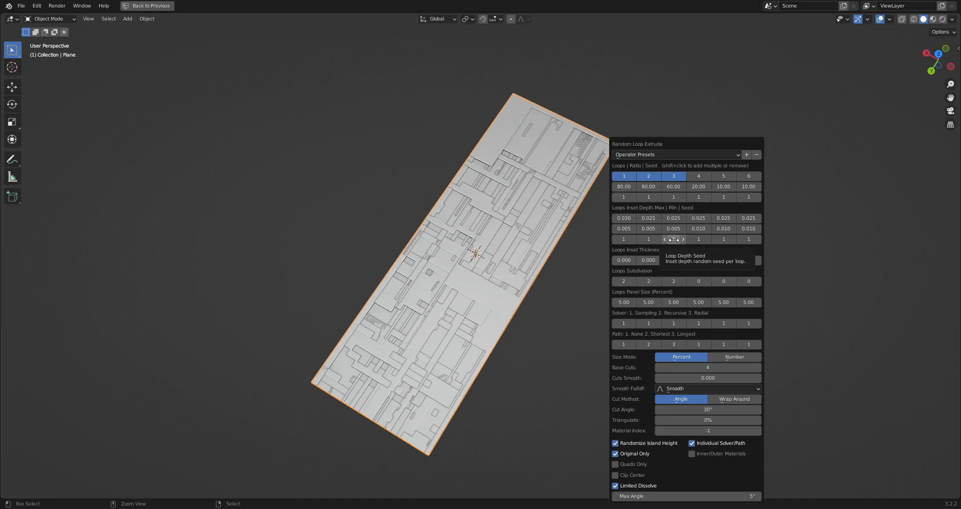
pyautogui.keyDown('ctrl'); pyautogui.scroll(1, 674, 239); pyautogui.keyUp('ctrl')
pyautogui.keyDown('ctrl'); pyautogui.scroll(1, 674, 239); pyautogui.keyUp('ctrl')
pyautogui.keyDown('ctrl'); pyautogui.scroll(1, 649, 239); pyautogui.keyUp('ctrl')
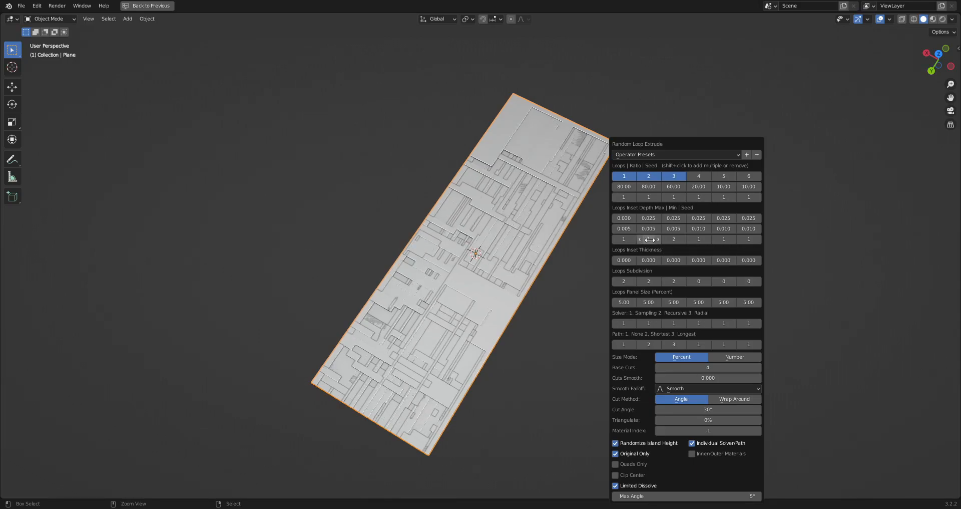
pyautogui.keyDown('ctrl'); pyautogui.scroll(1, 649, 240); pyautogui.keyUp('ctrl')
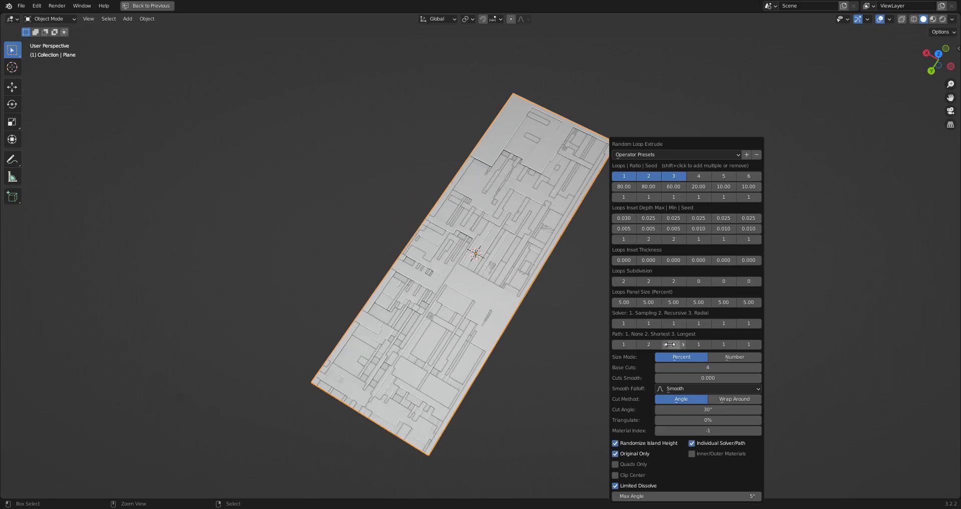
# - Set the base cuts to 5 and the random seeds of loops 1, 2 and 3 to 2 each
pyautogui.keyDown('ctrl'); pyautogui.scroll(1, 648, 344); pyautogui.keyUp('ctrl')
pyautogui.keyDown('ctrl'); pyautogui.scroll(1, 648, 344); pyautogui.keyUp('ctrl')
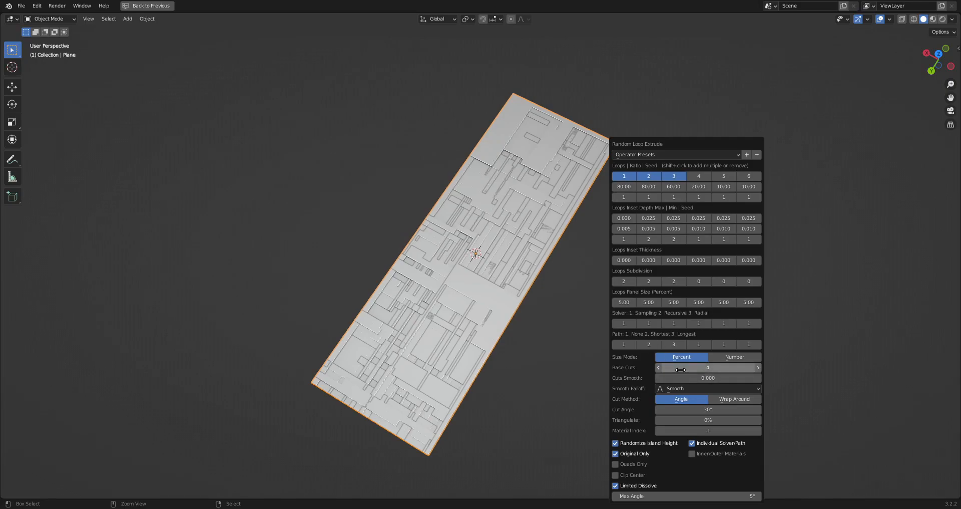
pyautogui.keyDown('ctrl'); pyautogui.scroll(1, 680, 369); pyautogui.keyUp('ctrl')
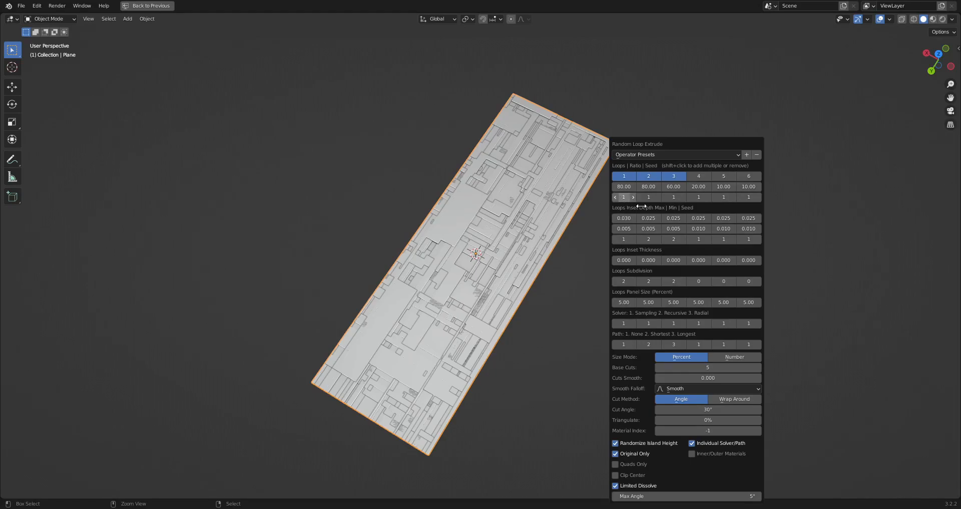
pyautogui.keyDown('ctrl'); pyautogui.scroll(1, 626, 196); pyautogui.keyUp('ctrl')
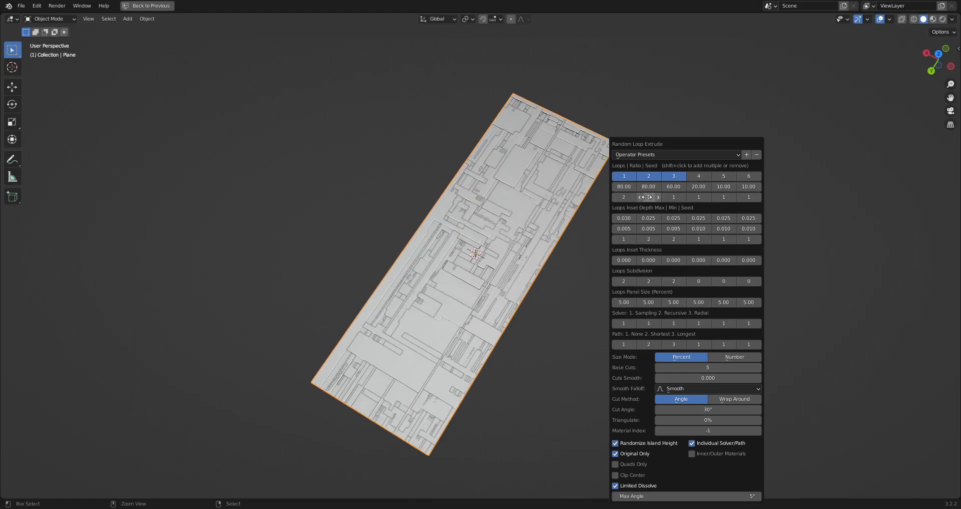
pyautogui.keyDown('ctrl'); pyautogui.scroll(1, 674, 198); pyautogui.keyUp('ctrl')
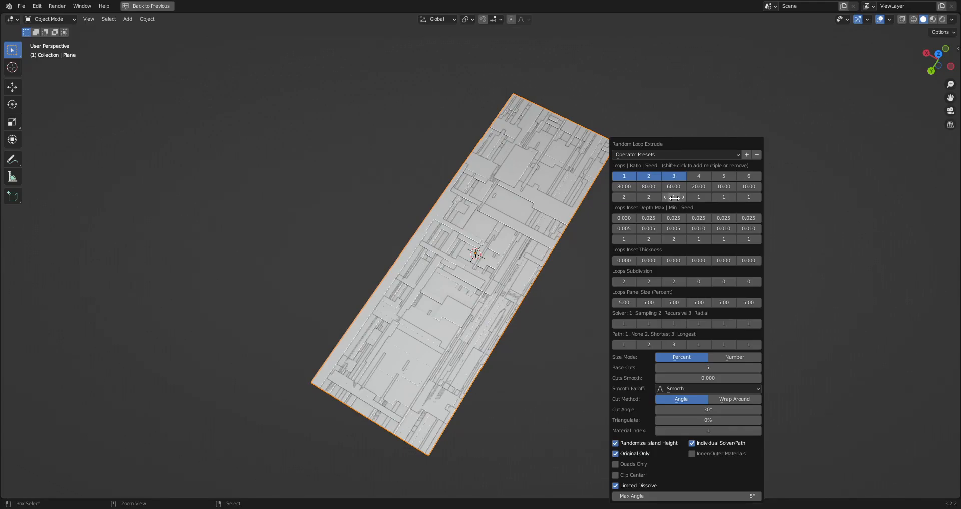
pyautogui.keyDown('ctrl'); pyautogui.scroll(1, 675, 198); pyautogui.keyUp('ctrl')
# - Fine-tune the Random Loop Extrude settings once more and view the panelled plane from directly above
pyautogui.scroll(2, 483, 293)
pyautogui.moveTo(529, 304); pyautogui.dragTo(562, 296, button='middle')
pyautogui.scroll(-1, 537, 283)
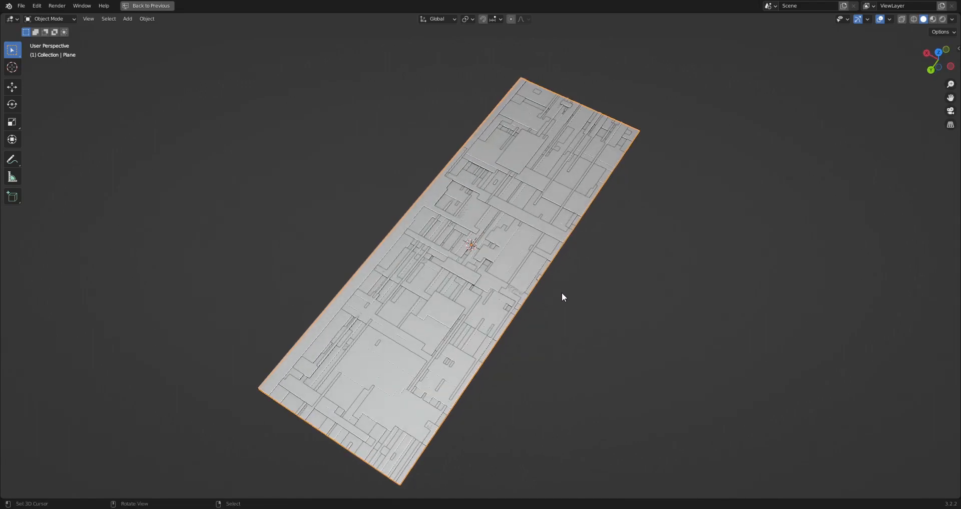
pyautogui.press('F9')
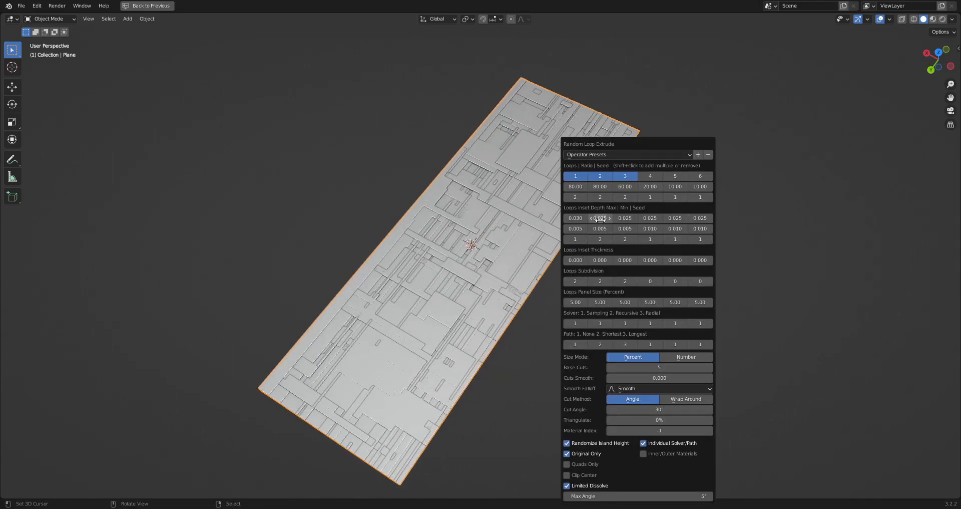
pyautogui.keyDown('ctrl'); pyautogui.scroll(1, 600, 237); pyautogui.keyUp('ctrl')
pyautogui.moveTo(596, 272)
pyautogui.mouseDown(button='middle')
pyautogui.moveTo(603, 283)
pyautogui.moveTo(639, 253)
pyautogui.moveTo(635, 296)
pyautogui.moveTo(612, 284)
pyautogui.mouseUp(button='middle')
pyautogui.moveTo(611, 247); pyautogui.dragTo(598, 285, button='middle')
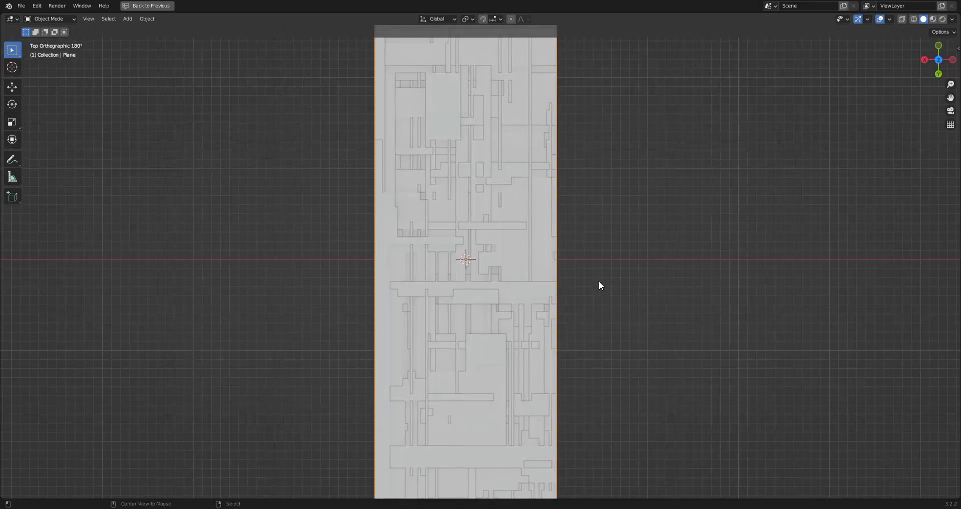
# - Turn off the cavity and outline display in the viewport shading while viewing the panelled plane from above
pyautogui.scroll(-1, 557, 249)
pyautogui.scroll(-1, 558, 240)
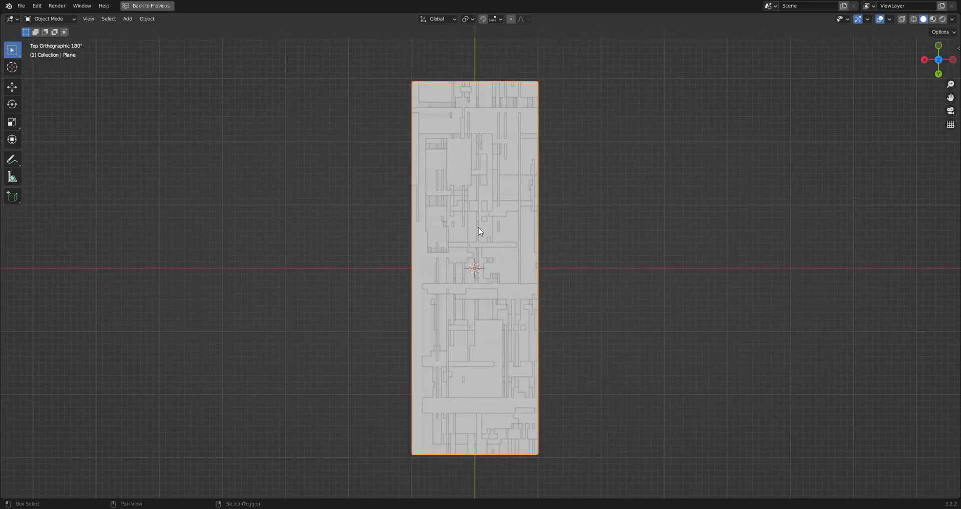
pyautogui.keyDown('alt'); pyautogui.moveTo(451, 194); pyautogui.dragTo(637, 298, button='middle'); pyautogui.keyUp('alt')
pyautogui.click(952, 19)
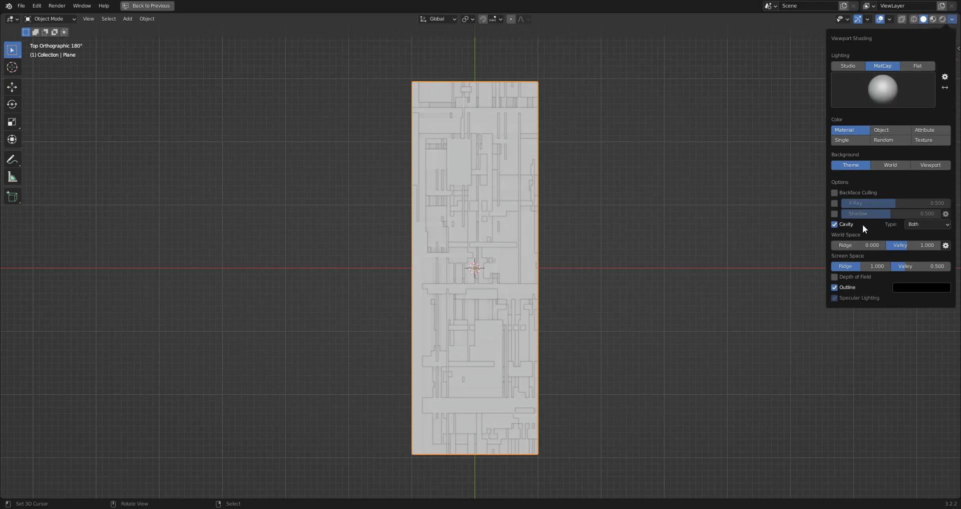
pyautogui.click(844, 224)
pyautogui.click(834, 245)
pyautogui.moveTo(506, 332); pyautogui.dragTo(521, 301, button='middle')
pyautogui.scroll(-2, 510, 180)
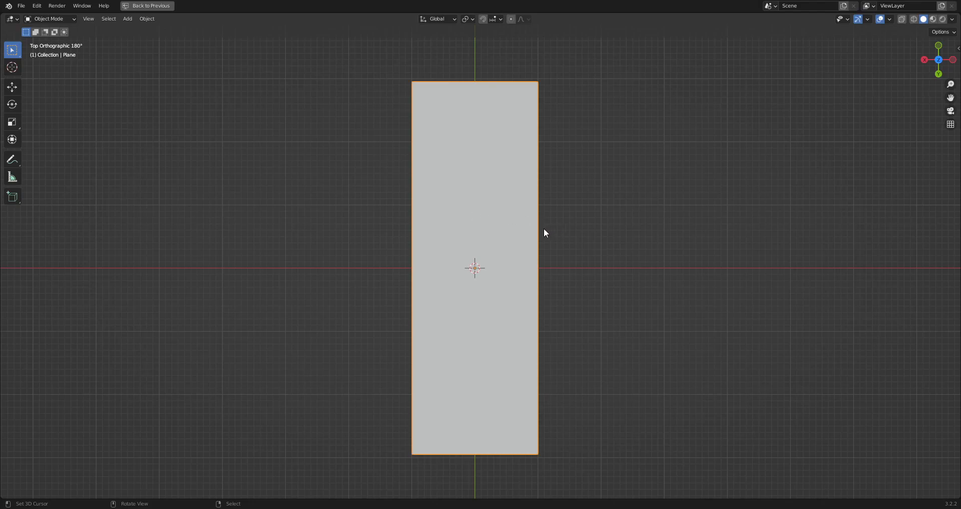
# - Examine the panel relief from low angles, up close and from directly above without cavity or outline shading
pyautogui.moveTo(544, 233); pyautogui.dragTo(483, 253, button='middle')
pyautogui.scroll(5, 480, 252)
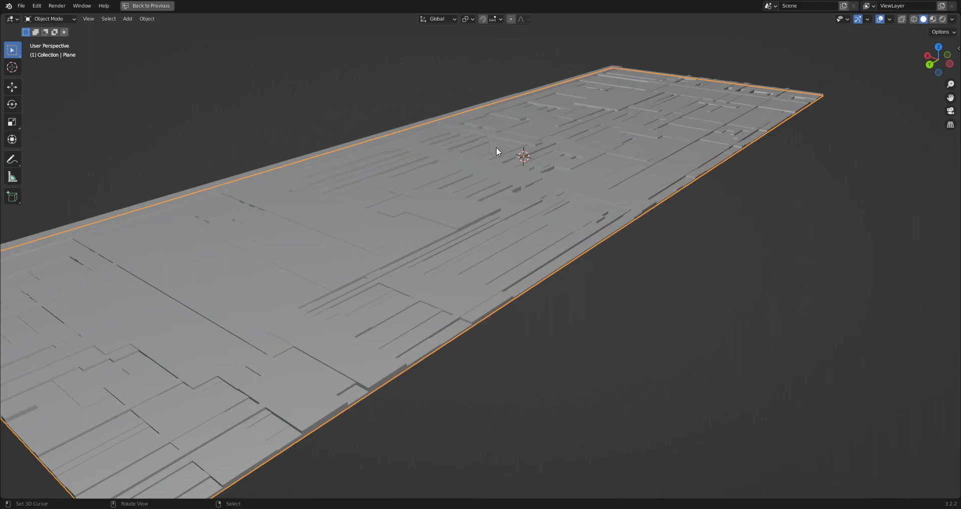
pyautogui.scroll(-5, 497, 151)
pyautogui.moveTo(571, 157); pyautogui.dragTo(607, 174, button='middle')
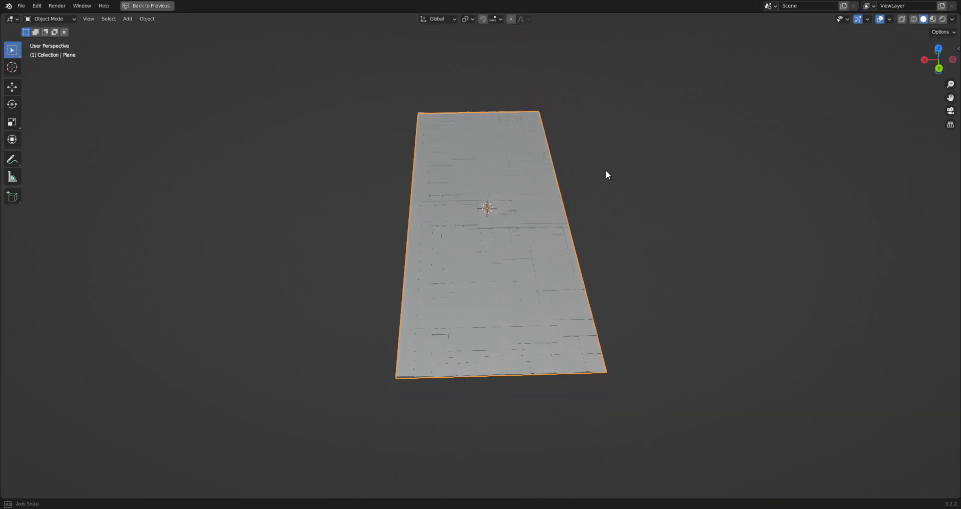
pyautogui.scroll(8, 606, 175)
pyautogui.moveTo(567, 203); pyautogui.dragTo(361, 268, button='middle')
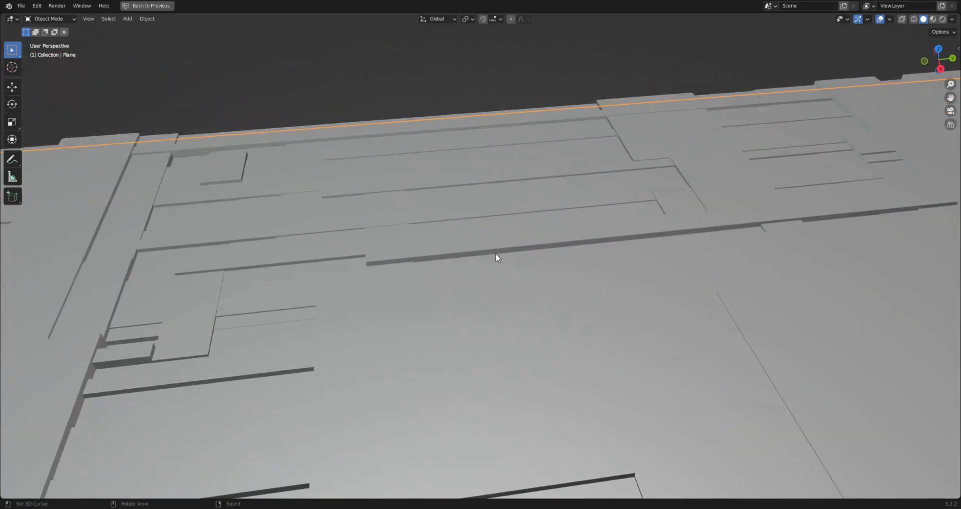
pyautogui.scroll(-8, 714, 179)
pyautogui.moveTo(714, 164); pyautogui.dragTo(591, 208, button='middle')
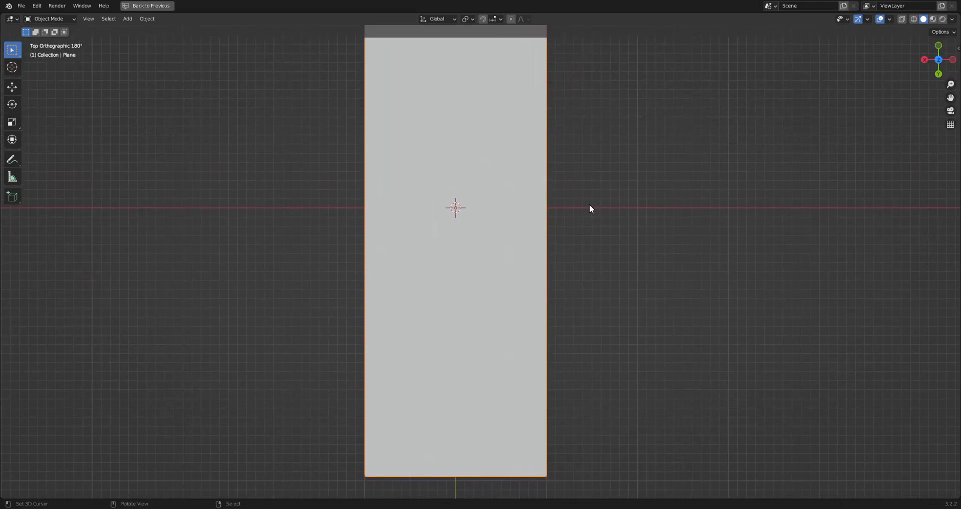
# - Set the inset thickness of loops 1 and 2 to 0.001 each and raise loop 3's inset thickness slightly
pyautogui.press('F9')
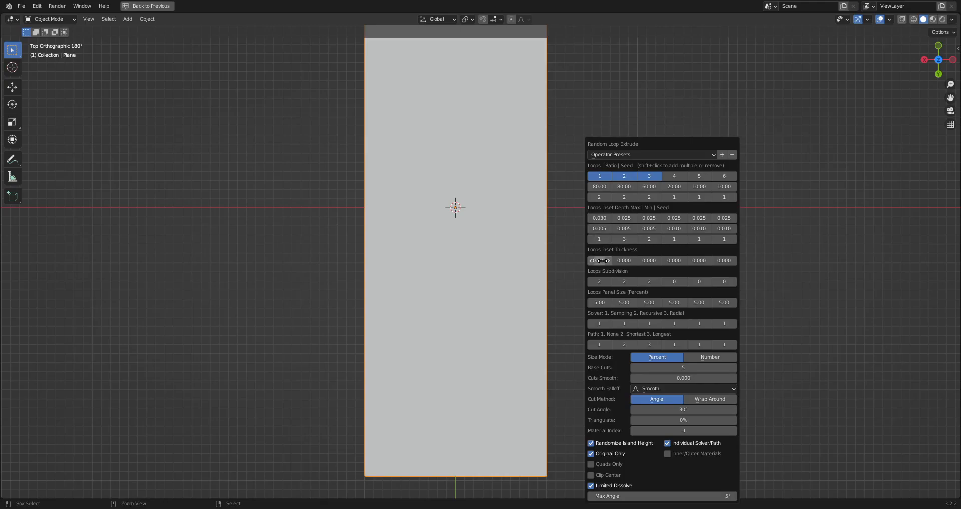
pyautogui.moveTo(603, 260); pyautogui.dragTo(606, 260)
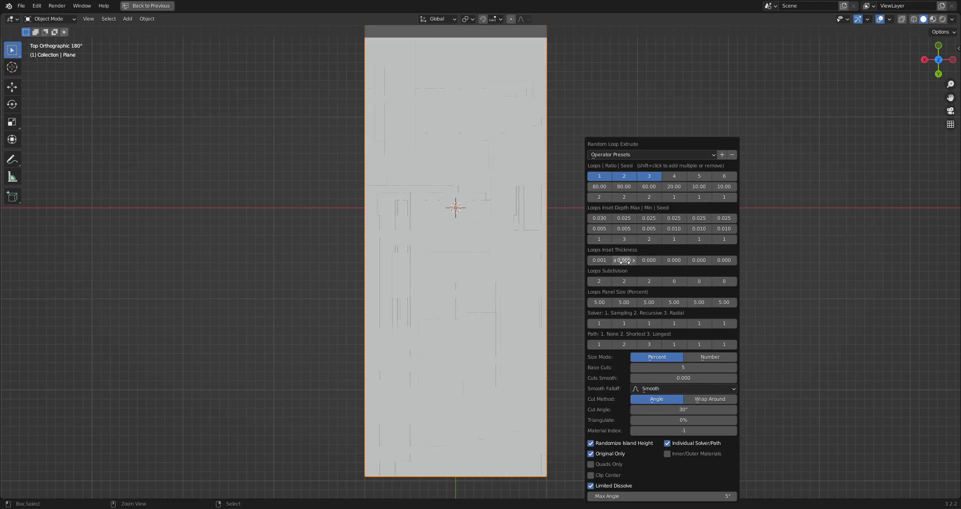
pyautogui.moveTo(624, 261); pyautogui.dragTo(628, 261)
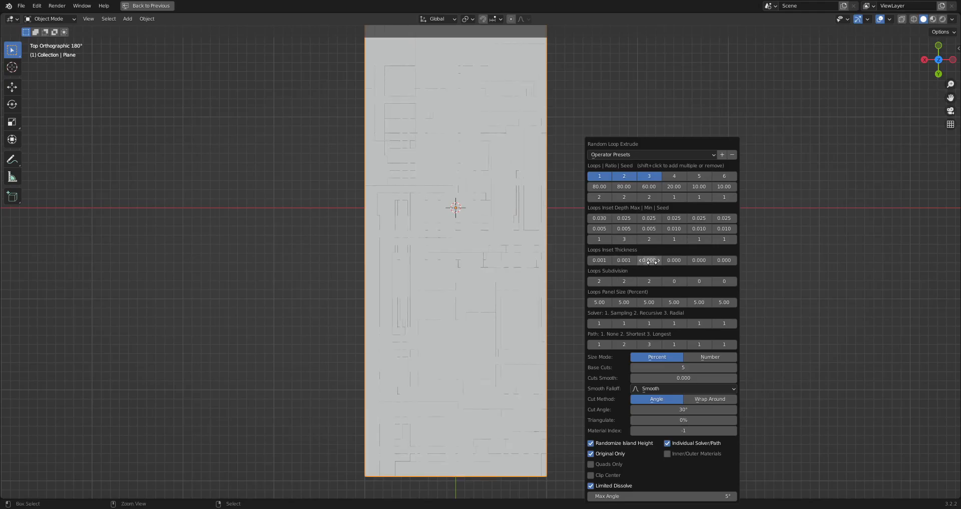
pyautogui.moveTo(651, 262); pyautogui.dragTo(654, 263)
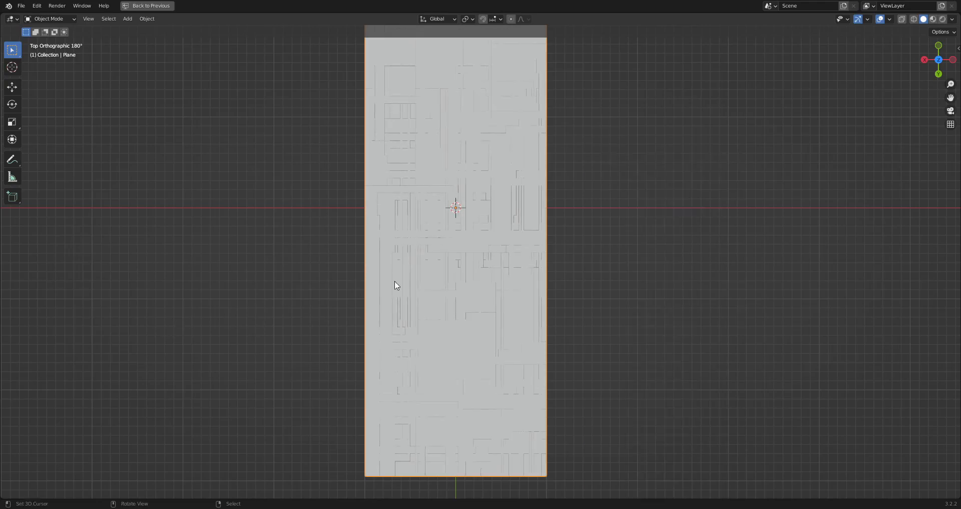
# - Examine the tapered panel edges from above and at an oblique angle, both up close and across the whole plane
pyautogui.scroll(8, 388, 286)
pyautogui.scroll(-4, 415, 285)
pyautogui.moveTo(522, 310); pyautogui.dragTo(523, 311, button='middle')
pyautogui.keyDown('alt'); pyautogui.moveTo(523, 249); pyautogui.dragTo(586, 273, button='middle'); pyautogui.keyUp('alt')
pyautogui.scroll(7, 527, 287)
pyautogui.scroll(-5, 528, 286)
pyautogui.scroll(4, 570, 248)
pyautogui.scroll(-3, 571, 249)
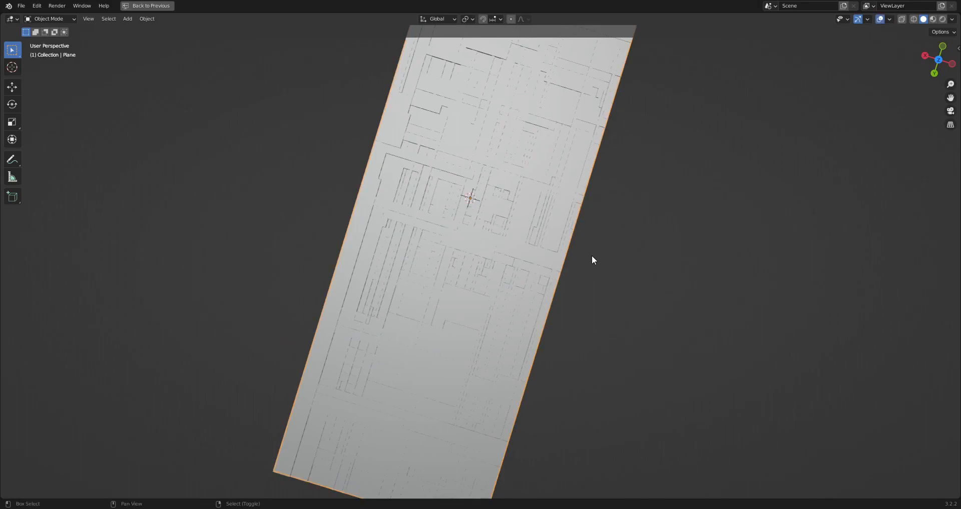
pyautogui.scroll(2, 591, 260)
pyautogui.moveTo(561, 306)
pyautogui.mouseDown(button='middle')
pyautogui.moveTo(556, 249)
pyautogui.moveTo(520, 194)
pyautogui.moveTo(550, 197)
pyautogui.moveTo(502, 260)
pyautogui.mouseUp(button='middle')
pyautogui.scroll(2, 506, 260)
# - Set the number of bevel segments to 1 in the bevel settings
pyautogui.hotkey('alt', 'q')
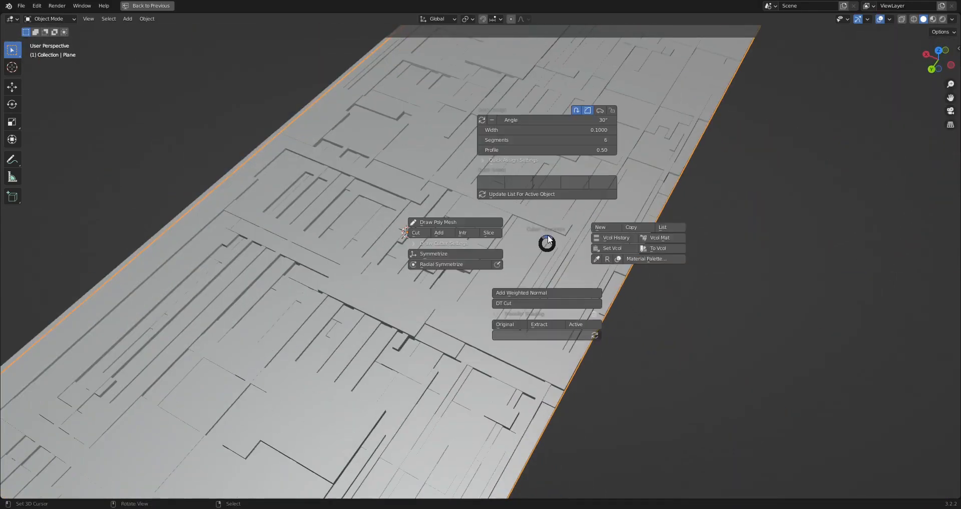
pyautogui.click(549, 140)
pyautogui.write('1')
pyautogui.press('Return')
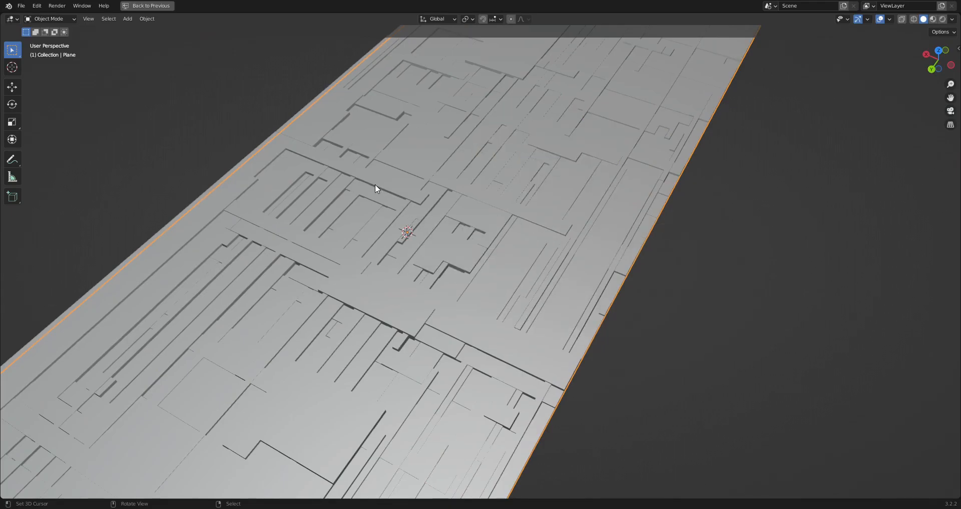
# - Select all the panel objects grouped with the plane and add a 30° angle-limited bevel to them
pyautogui.scroll(3, 381, 190)
pyautogui.hotkey('shift', 'g')
pyautogui.click(480, 216)
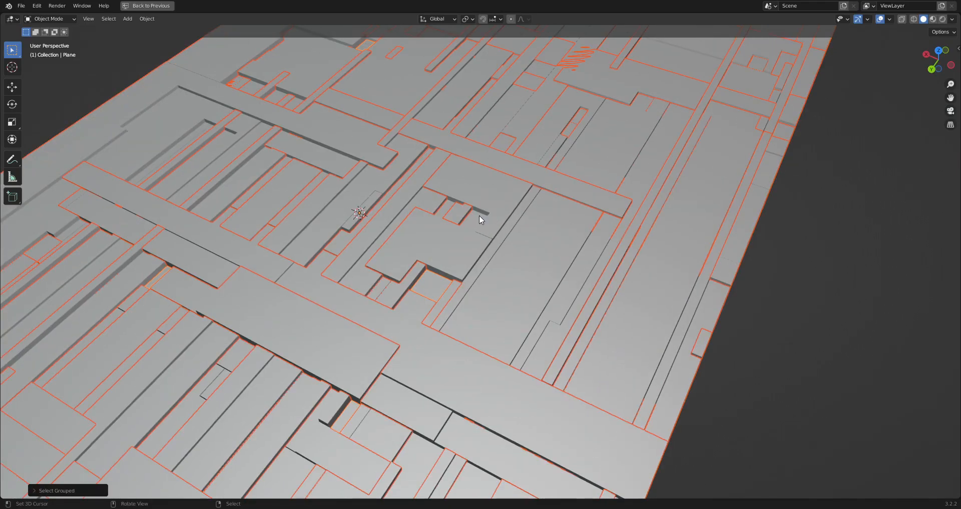
pyautogui.hotkey('alt', 'q')
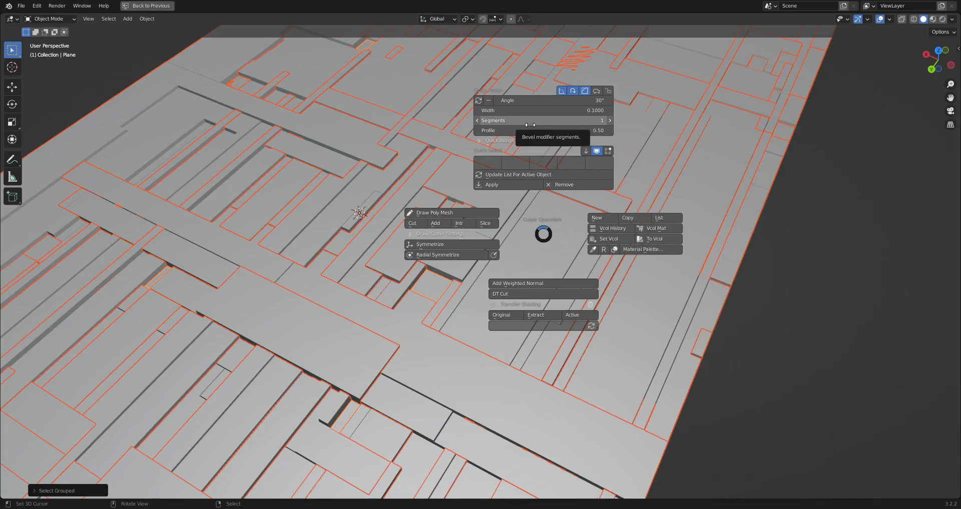
pyautogui.click(478, 103)
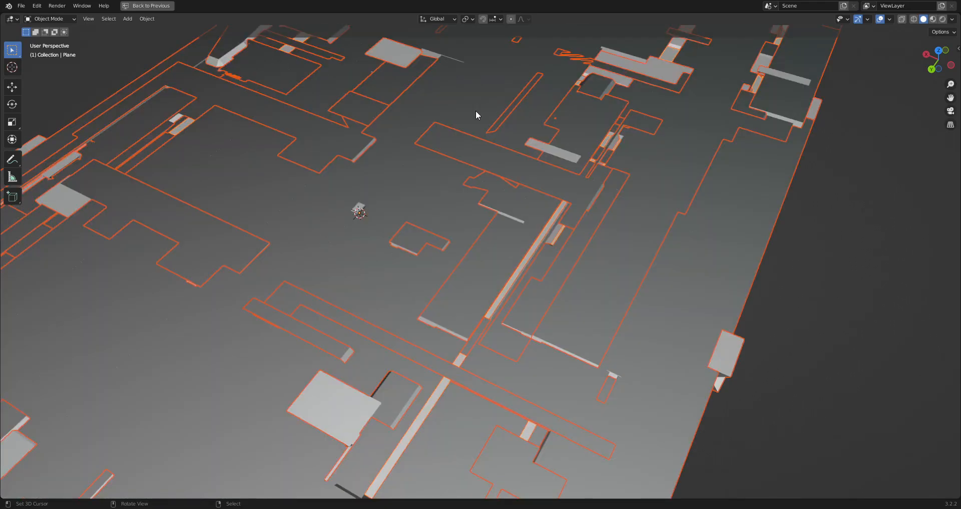
# - Reduce the bevel width of the selected panel objects to 0.0008
pyautogui.scroll(-4, 575, 227)
pyautogui.scroll(3, 576, 227)
pyautogui.hotkey('alt', 'q')
pyautogui.keyDown('shift'); pyautogui.moveTo(575, 104); pyautogui.dragTo(511, 104); pyautogui.keyUp('shift')
pyautogui.click(703, 311)
# - Hide the viewport overlays and check the bevelled panel edges up close together with their bevel settings
pyautogui.keyDown('shift'); pyautogui.moveTo(705, 315); pyautogui.dragTo(683, 233, button='middle'); pyautogui.keyUp('shift')
pyautogui.scroll(3, 672, 245)
pyautogui.hotkey('alt', 'shift', 'z')
pyautogui.scroll(-1, 487, 280)
pyautogui.moveTo(493, 278); pyautogui.dragTo(500, 255, button='middle')
pyautogui.scroll(5, 500, 254)
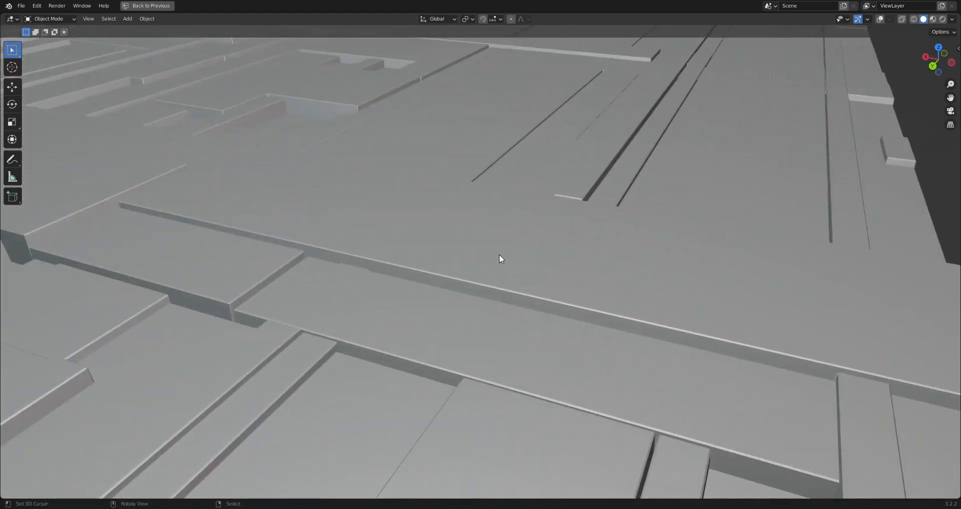
pyautogui.hotkey('shift', 'q')
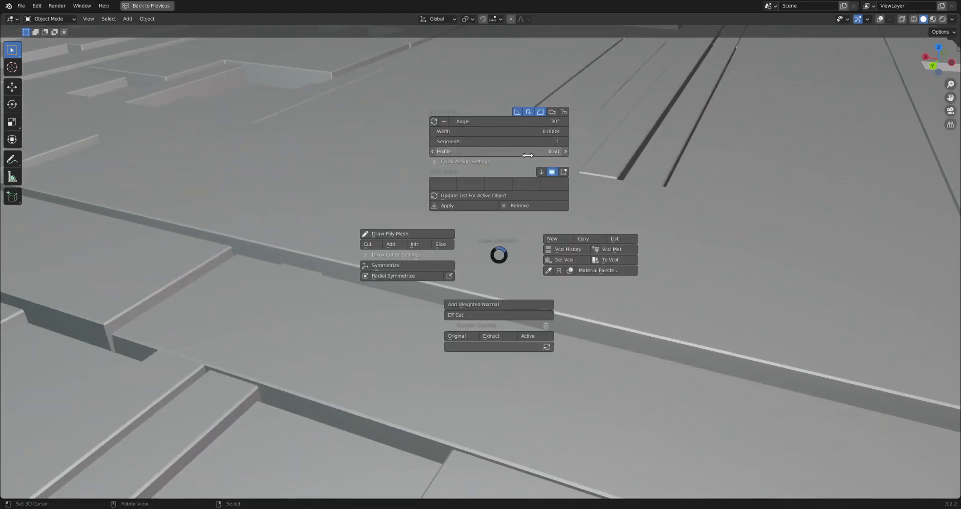
pyautogui.moveTo(528, 161)
pyautogui.click(626, 190)
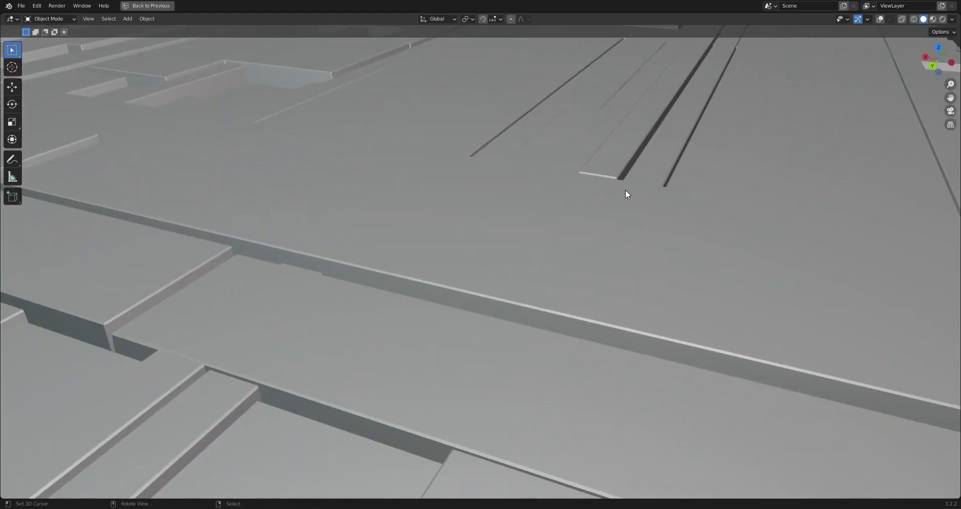
# - View the bevelled panels from above and try them with cavity and outline shading enabled
pyautogui.scroll(-8, 625, 190)
pyautogui.keyDown('alt'); pyautogui.moveTo(607, 167); pyautogui.dragTo(625, 223, button='middle'); pyautogui.keyUp('alt')
pyautogui.scroll(-6, 577, 192)
pyautogui.keyDown('shift'); pyautogui.moveTo(528, 168); pyautogui.dragTo(548, 252, button='middle'); pyautogui.keyUp('shift')
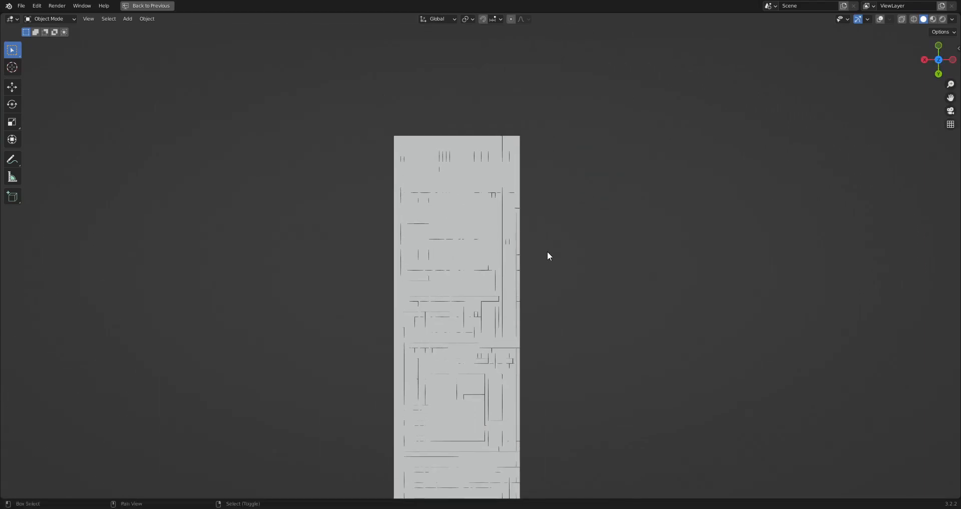
pyautogui.scroll(4, 547, 252)
pyautogui.scroll(2, 537, 285)
pyautogui.keyDown('shift'); pyautogui.moveTo(496, 196); pyautogui.dragTo(564, 368, button='middle'); pyautogui.keyUp('shift')
pyautogui.click(953, 19)
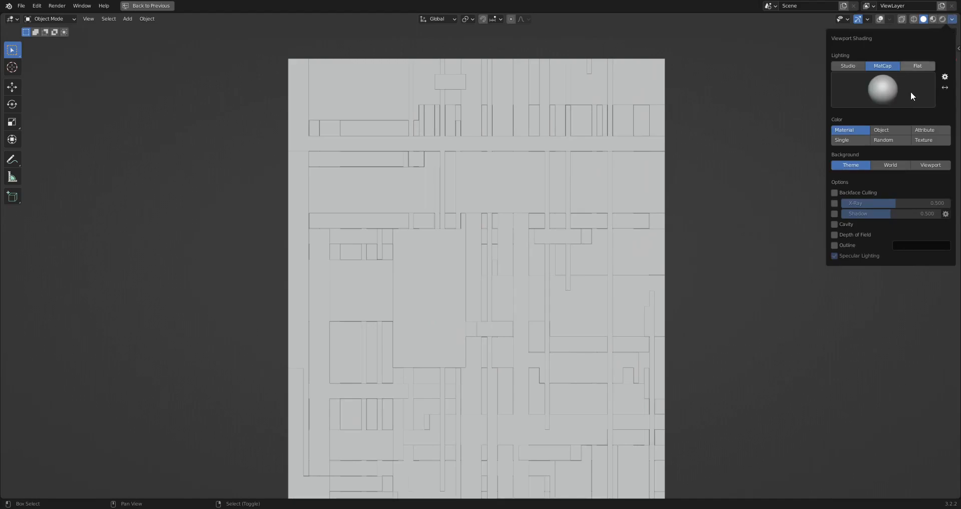
pyautogui.click(839, 222)
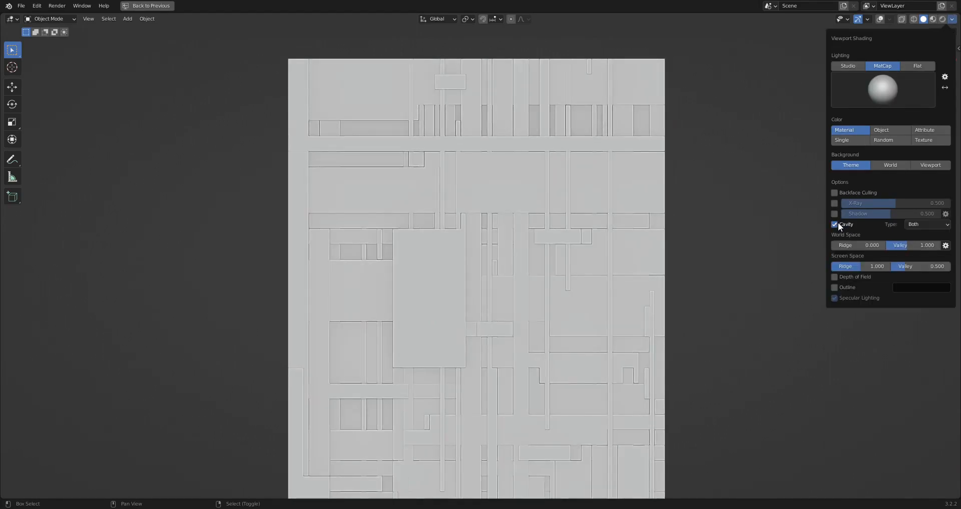
pyautogui.click(953, 20)
pyautogui.click(833, 284)
pyautogui.scroll(-8, 476, 294)
pyautogui.scroll(4, 529, 283)
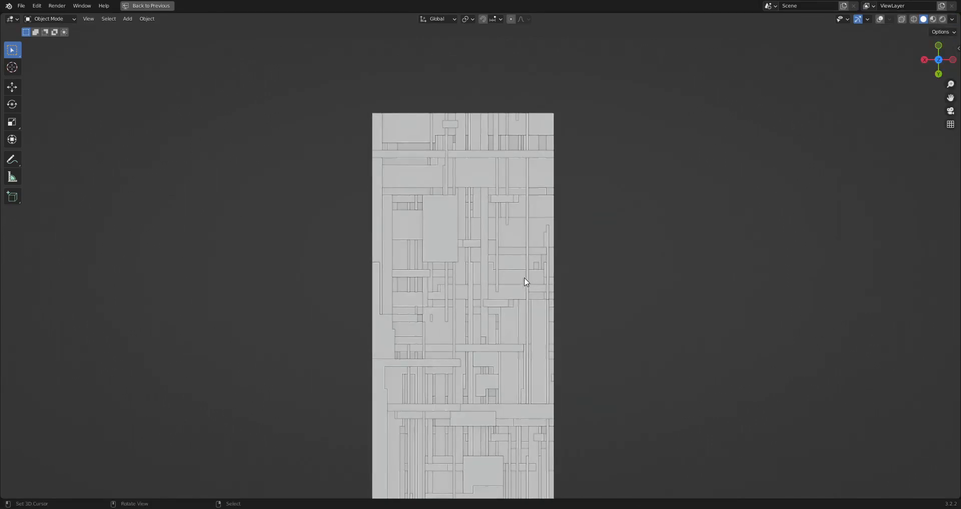
# - Disable cavity and outline shading again to compare the bevelled panels without them
pyautogui.click(954, 20)
pyautogui.click(835, 223)
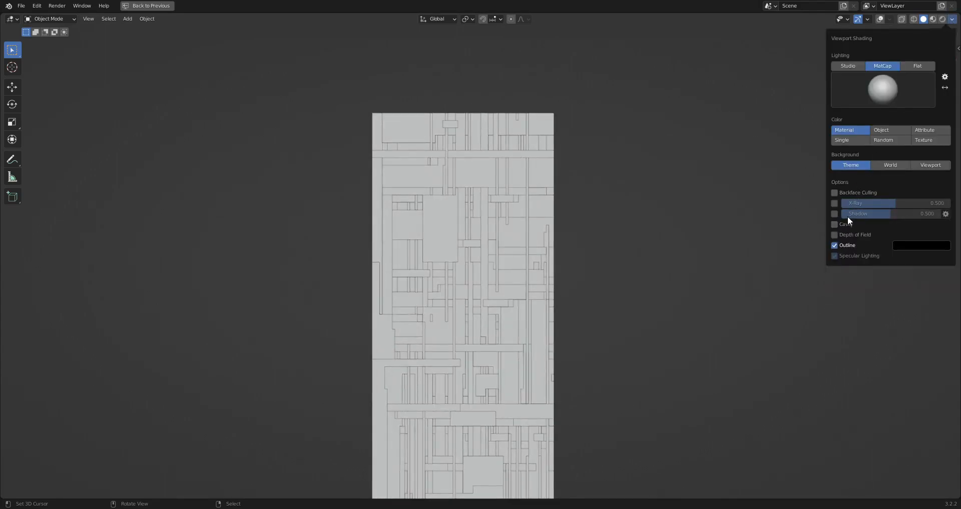
pyautogui.click(953, 20)
pyautogui.click(849, 241)
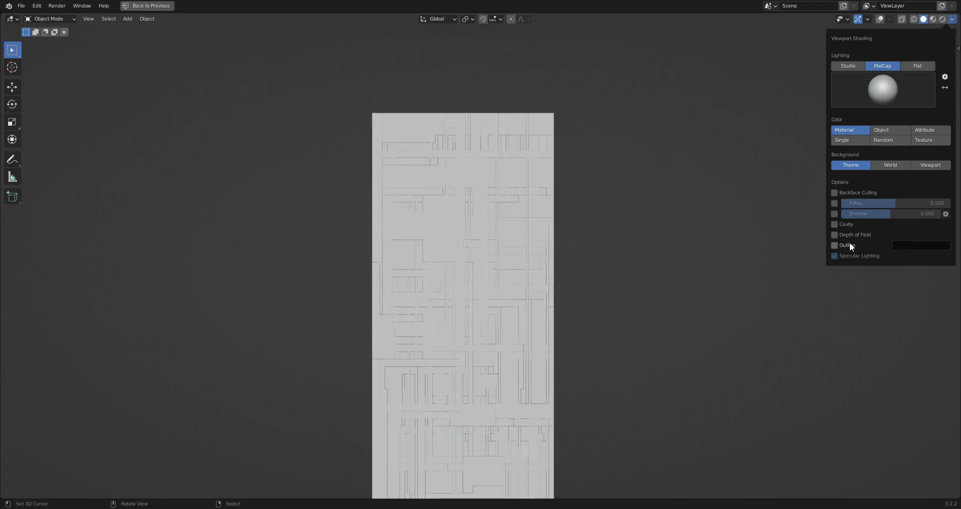
# - Examine how the bevelled panel edges catch the light from above, up close and at an oblique angle
pyautogui.scroll(-1, 493, 303)
pyautogui.keyDown('shift'); pyautogui.moveTo(493, 303); pyautogui.dragTo(511, 193, button='middle'); pyautogui.keyUp('shift')
pyautogui.scroll(2, 511, 185)
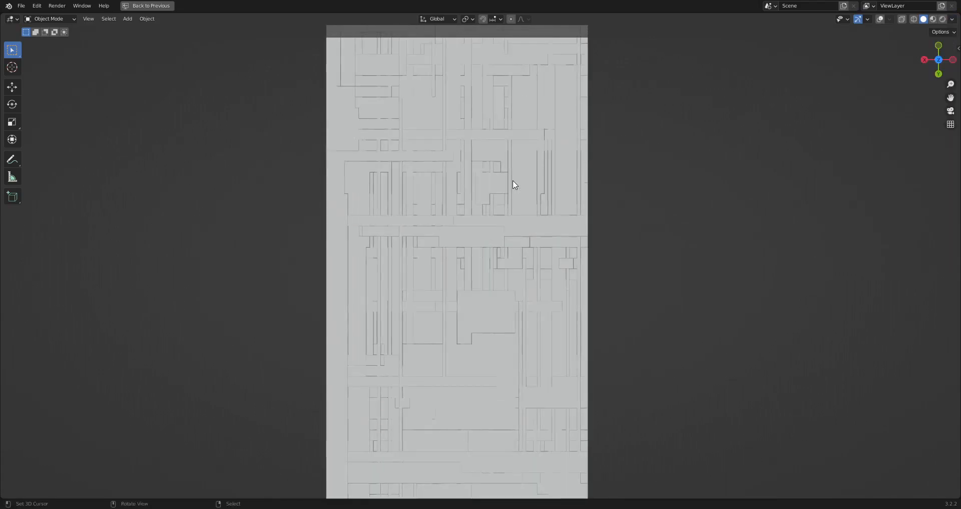
pyautogui.keyDown('shift'); pyautogui.moveTo(520, 389); pyautogui.dragTo(519, 454, button='middle'); pyautogui.keyUp('shift')
pyautogui.keyDown('shift'); pyautogui.moveTo(513, 210); pyautogui.dragTo(520, 351, button='middle'); pyautogui.keyUp('shift')
pyautogui.scroll(5, 519, 325)
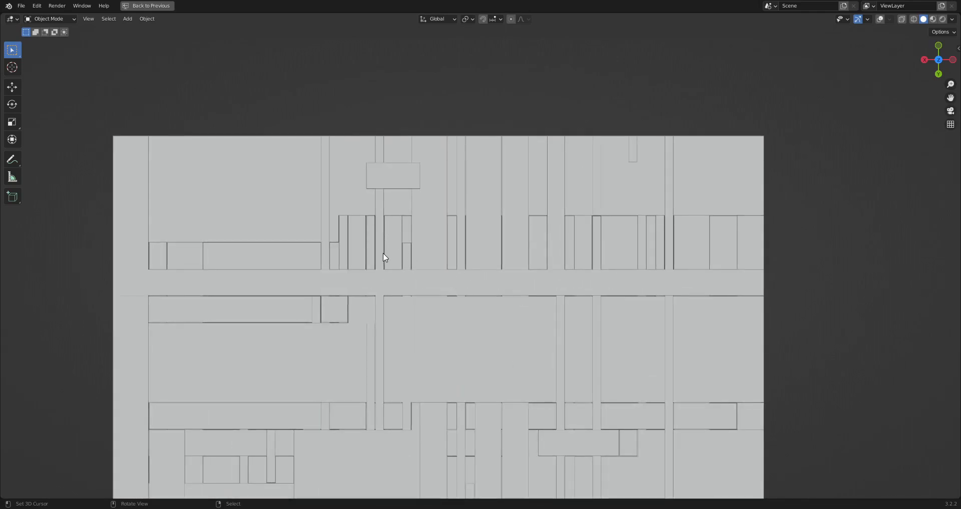
pyautogui.scroll(4, 324, 260)
pyautogui.scroll(-6, 321, 261)
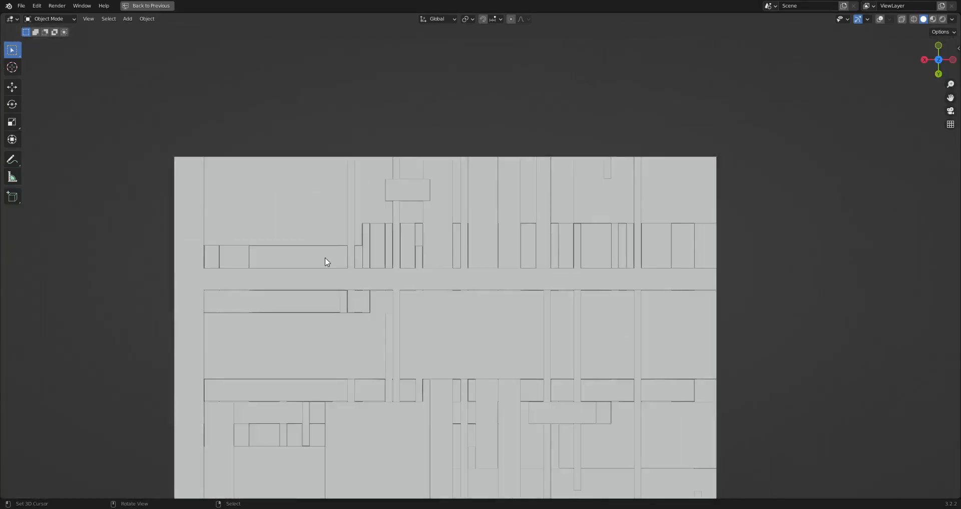
pyautogui.keyDown('shift'); pyautogui.moveTo(401, 281); pyautogui.dragTo(492, 270, button='middle'); pyautogui.keyUp('shift')
pyautogui.scroll(6, 492, 271)
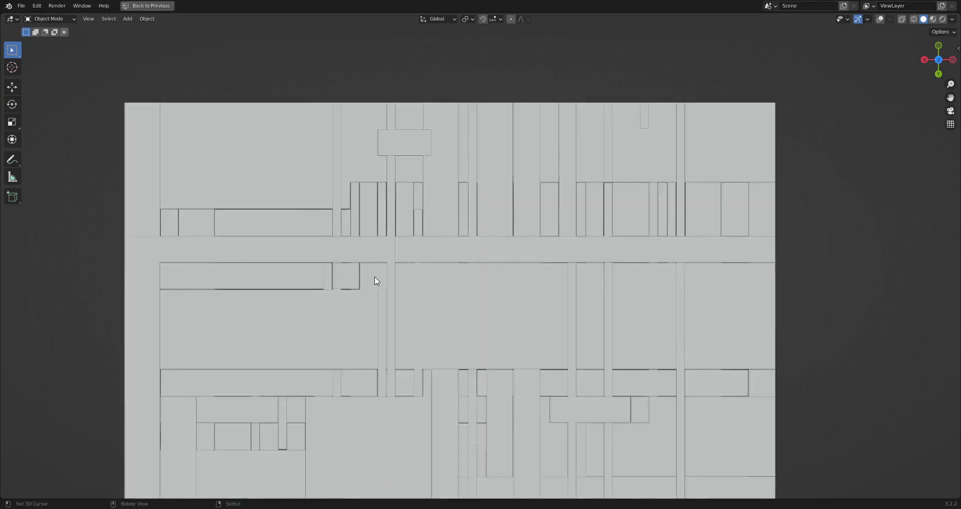
pyautogui.scroll(-4, 444, 260)
pyautogui.moveTo(648, 246); pyautogui.dragTo(489, 250, button='middle')
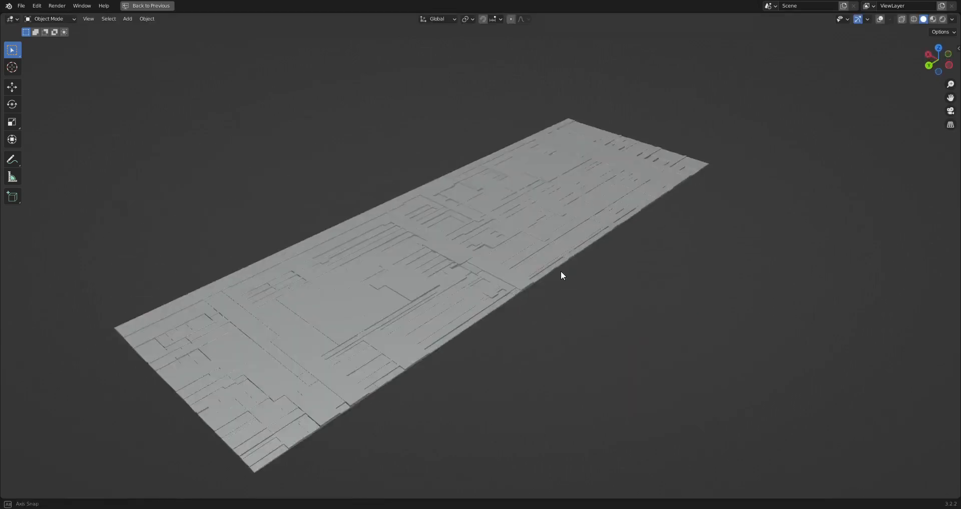
pyautogui.moveTo(562, 275)
pyautogui.mouseDown(button='middle')
pyautogui.moveTo(569, 311)
pyautogui.moveTo(603, 311)
pyautogui.mouseUp(button='middle')
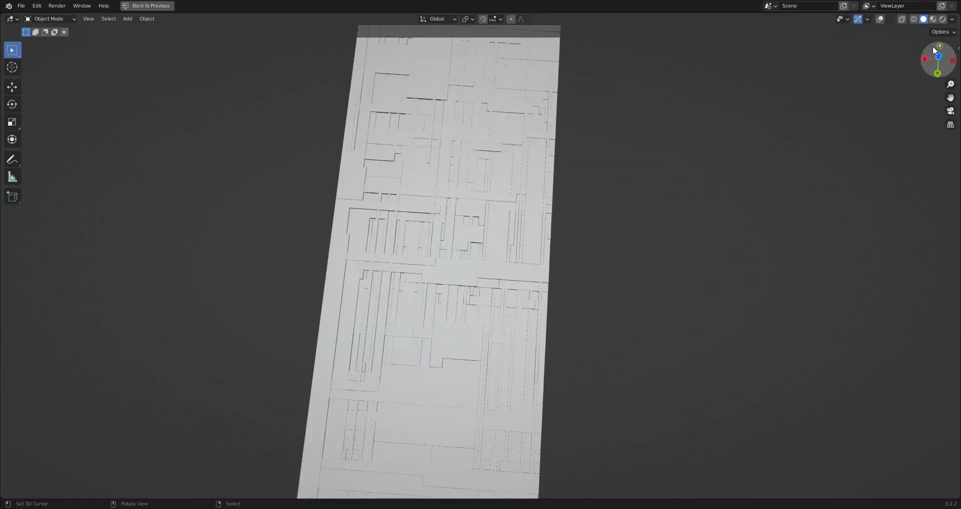
# - Enable cavity shading in the viewport and view the whole panelled plane at an angle
pyautogui.click(952, 19)
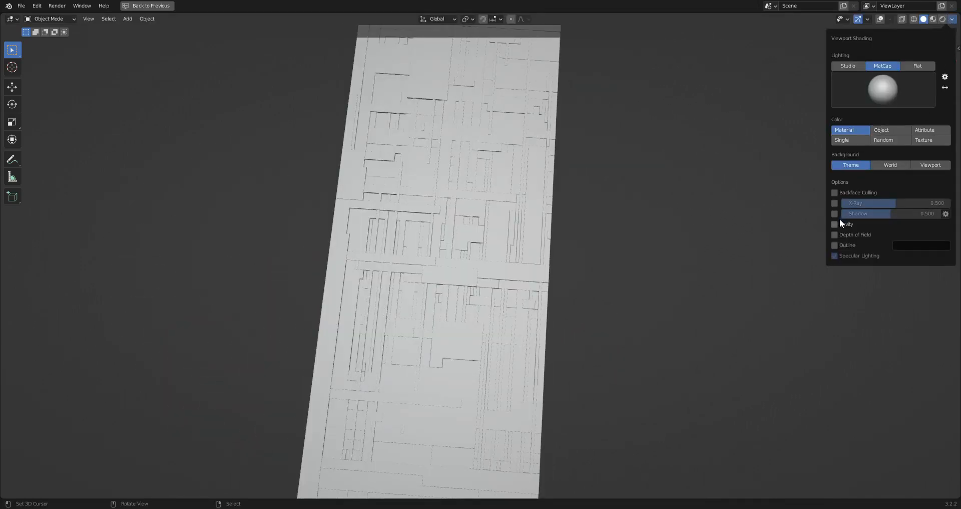
pyautogui.click(834, 224)
pyautogui.scroll(-4, 532, 243)
pyautogui.moveTo(532, 242)
pyautogui.mouseDown(button='middle')
pyautogui.moveTo(471, 218)
pyautogui.moveTo(530, 249)
pyautogui.mouseUp(button='middle')
pyautogui.scroll(2, 531, 247)
# - Add Random Tubes to the panelled plane with maximum offset 0.203, margin 0.1230 and curve depth 0.0300
pyautogui.hotkey('shift', 'v')
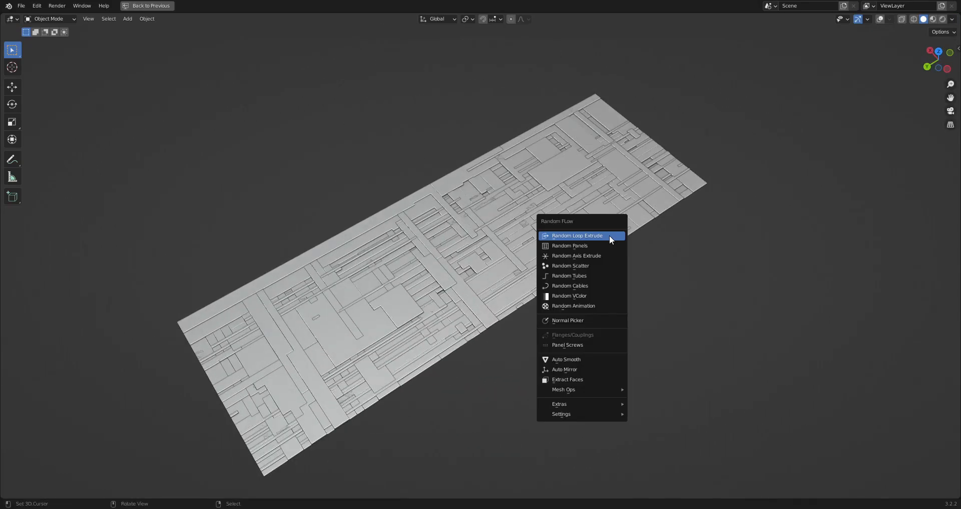
pyautogui.click(599, 276)
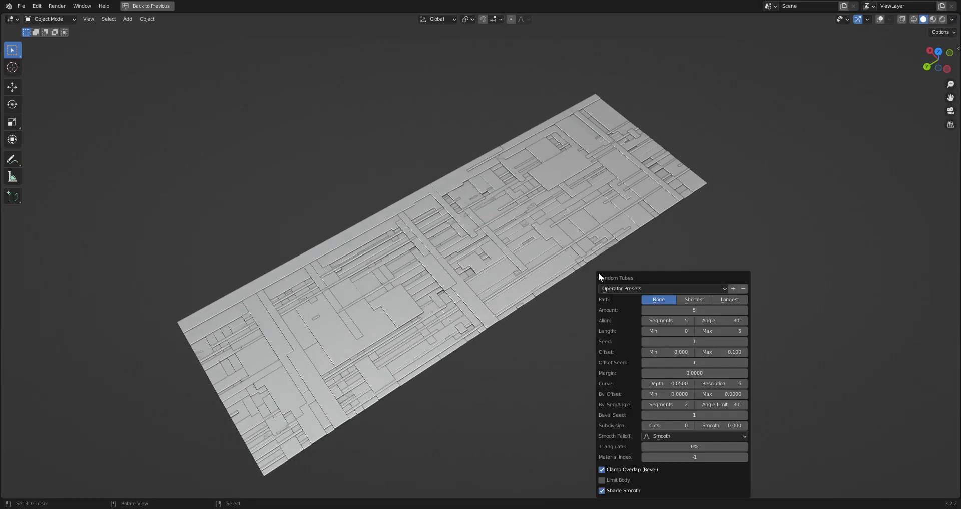
pyautogui.click(667, 299)
pyautogui.moveTo(681, 376); pyautogui.dragTo(740, 352)
pyautogui.moveTo(679, 383)
pyautogui.mouseDown()
pyautogui.moveTo(666, 383)
pyautogui.moveTo(723, 395)
pyautogui.moveTo(674, 395)
pyautogui.mouseUp()
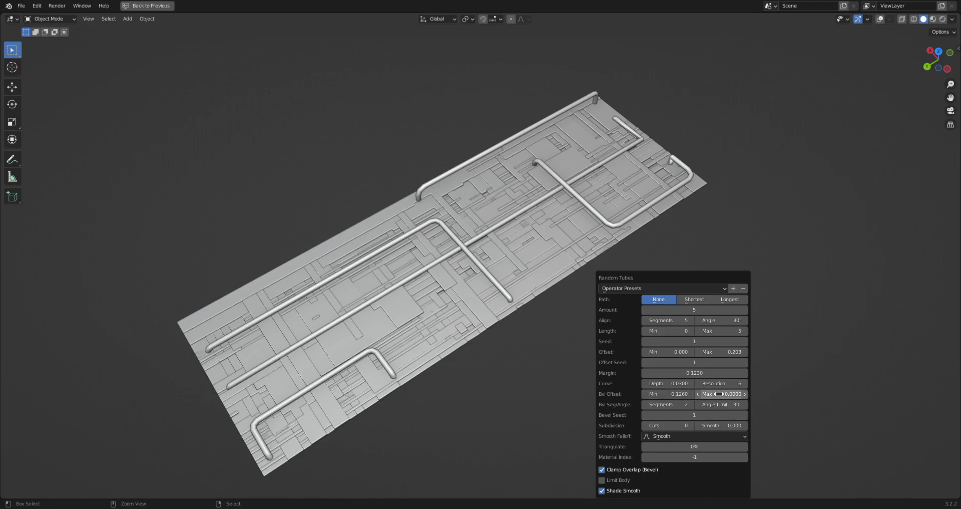
# - Set both the minimum and maximum bevel offset of the tubes to 0.0430
pyautogui.write('0.1260')
pyautogui.moveTo(682, 394); pyautogui.dragTo(640, 394)
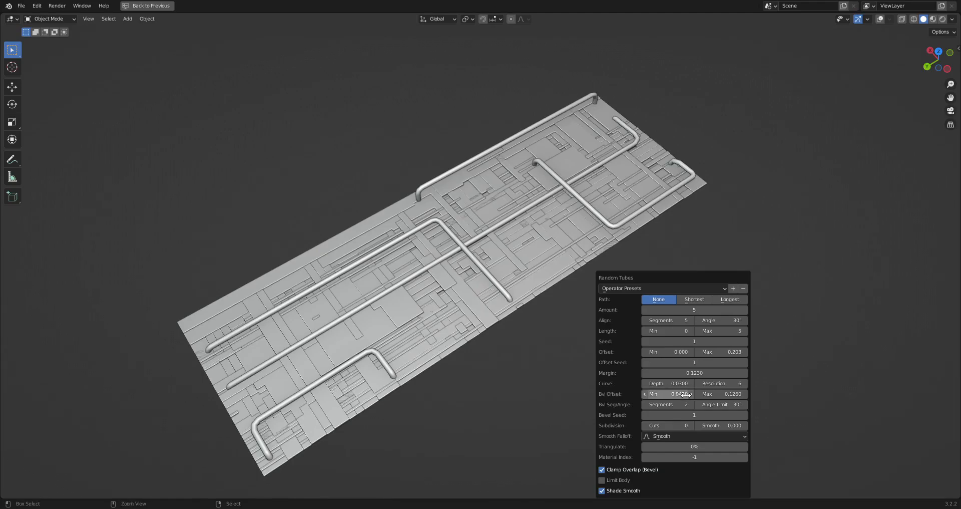
pyautogui.hotkey('ctrl', 'v')
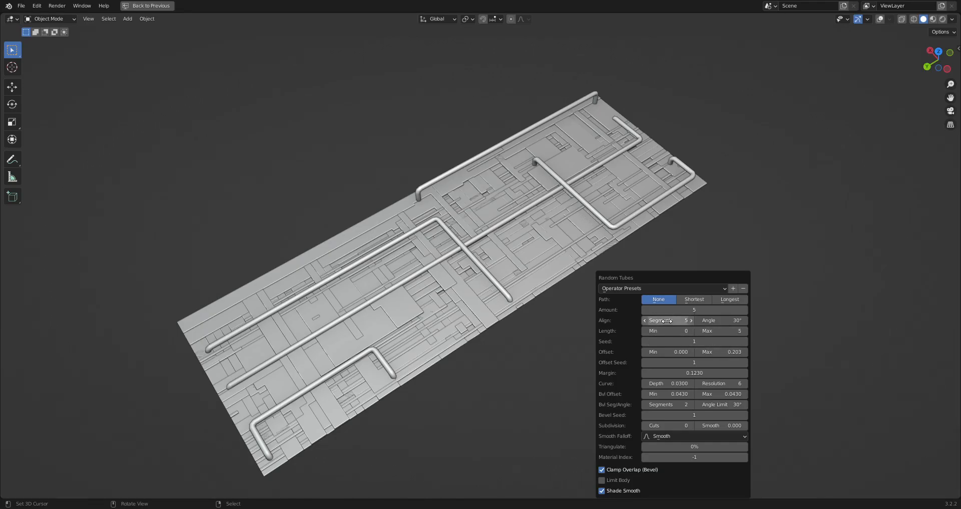
# - Try longer and shorter tube length ranges and settle on a minimum length of 2 and a maximum of 10
pyautogui.moveTo(725, 330); pyautogui.dragTo(759, 330)
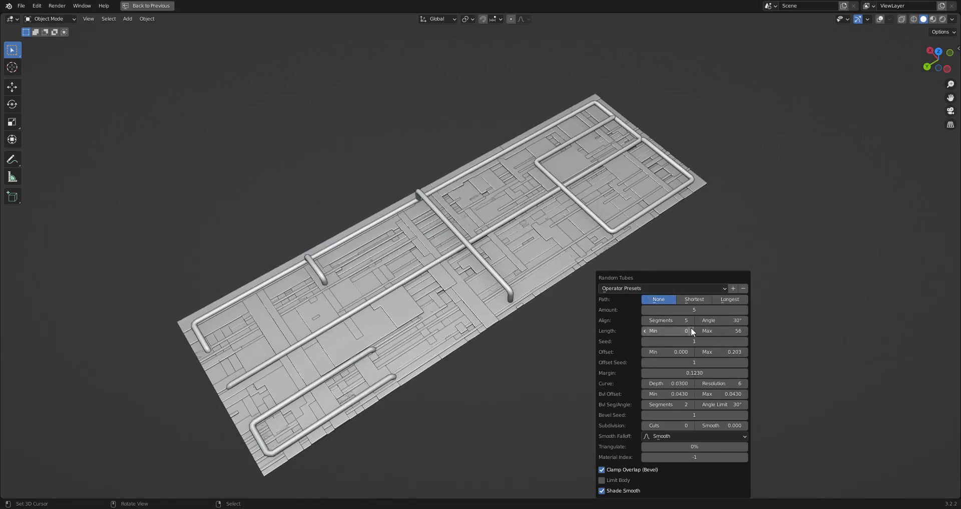
pyautogui.moveTo(751, 331); pyautogui.dragTo(678, 332)
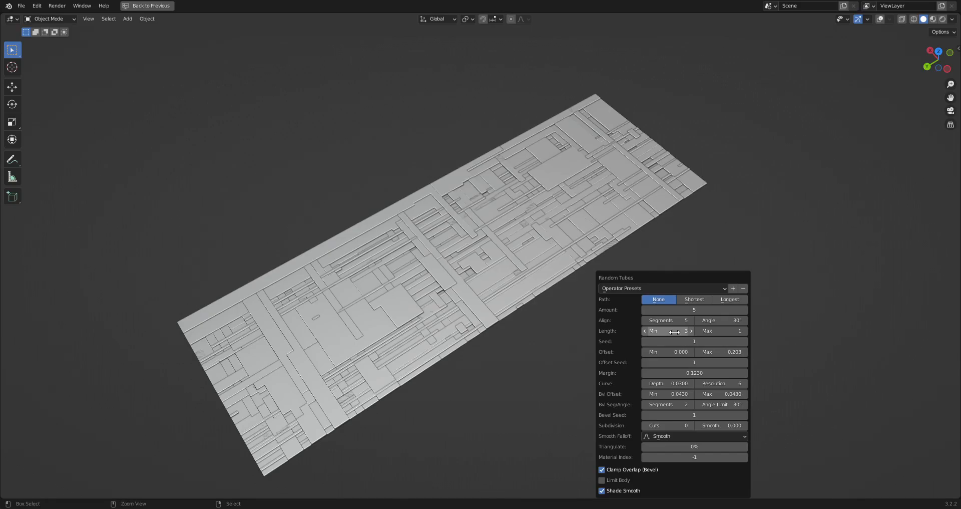
pyautogui.keyDown('ctrl'); pyautogui.scroll(-1, 675, 331); pyautogui.keyUp('ctrl')
pyautogui.keyDown('ctrl'); pyautogui.scroll(-1, 675, 332); pyautogui.keyUp('ctrl')
pyautogui.keyDown('ctrl'); pyautogui.scroll(9, 721, 331); pyautogui.keyUp('ctrl')
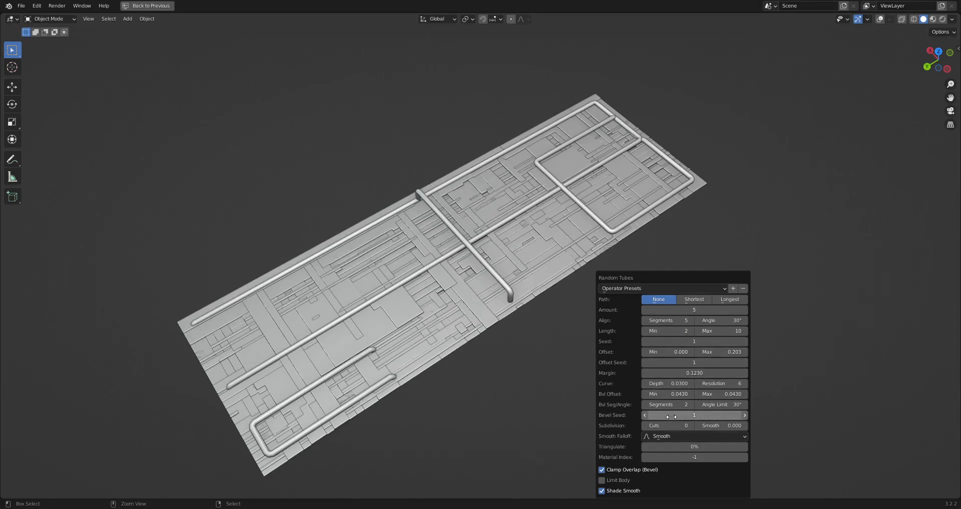
# - Set the tubes' subdivision cuts to 5 and their amount to 20
pyautogui.keyDown('ctrl'); pyautogui.scroll(2, 669, 425); pyautogui.keyUp('ctrl')
pyautogui.keyDown('ctrl'); pyautogui.scroll(3, 669, 425); pyautogui.keyUp('ctrl')
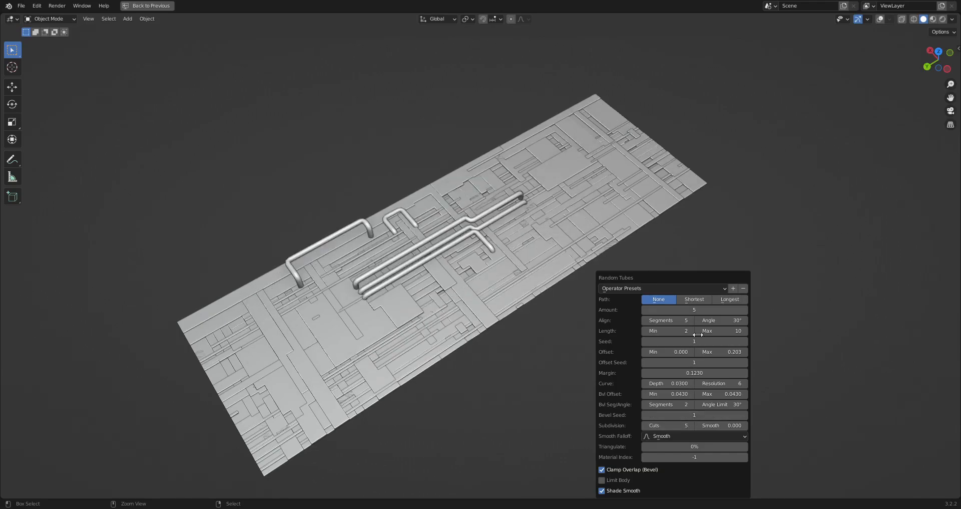
pyautogui.keyDown('ctrl'); pyautogui.scroll(3, 694, 310); pyautogui.keyUp('ctrl')
pyautogui.keyDown('ctrl'); pyautogui.scroll(12, 694, 309); pyautogui.keyUp('ctrl')
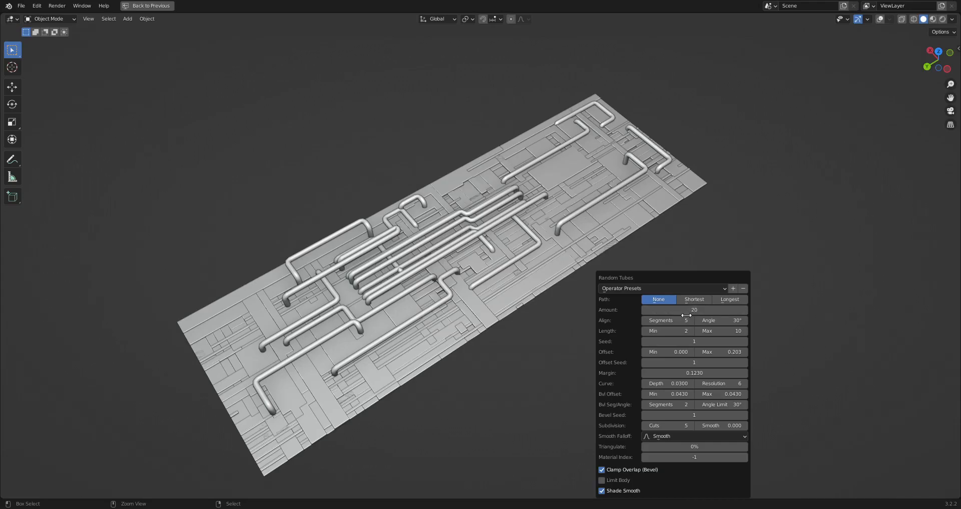
# - Compare low and high align segment counts for the tubes and settle on 11 segments
pyautogui.keyDown('ctrl'); pyautogui.scroll(-4, 667, 320); pyautogui.keyUp('ctrl')
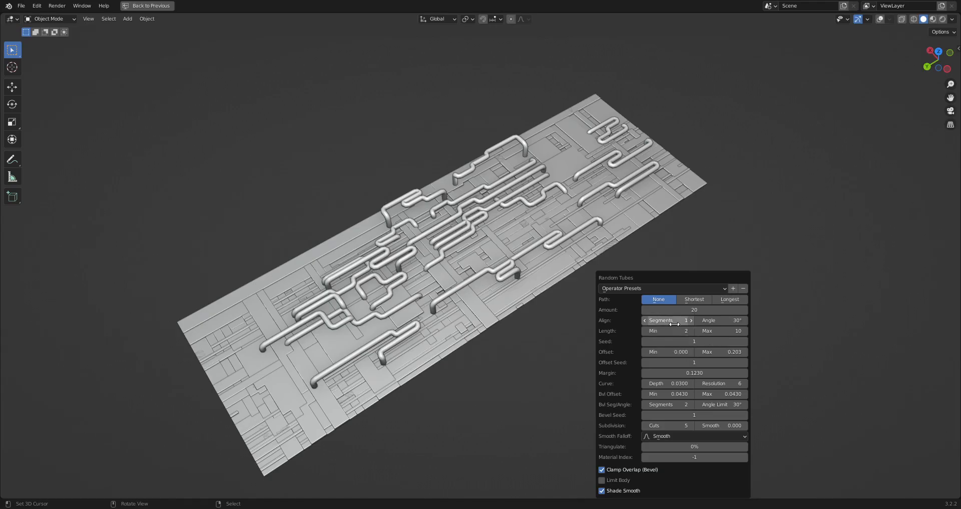
pyautogui.keyDown('ctrl'); pyautogui.scroll(5, 674, 323); pyautogui.keyUp('ctrl')
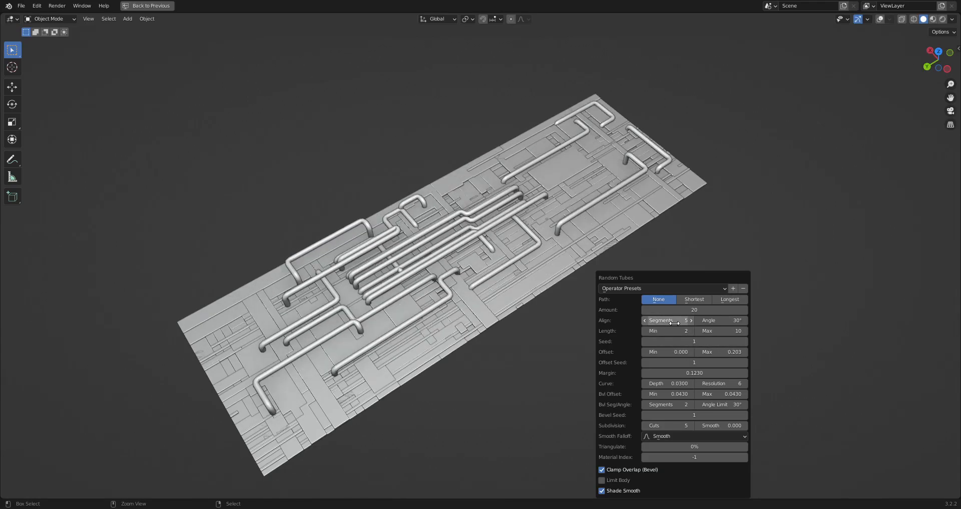
pyautogui.keyDown('ctrl'); pyautogui.scroll(3, 675, 323); pyautogui.keyUp('ctrl')
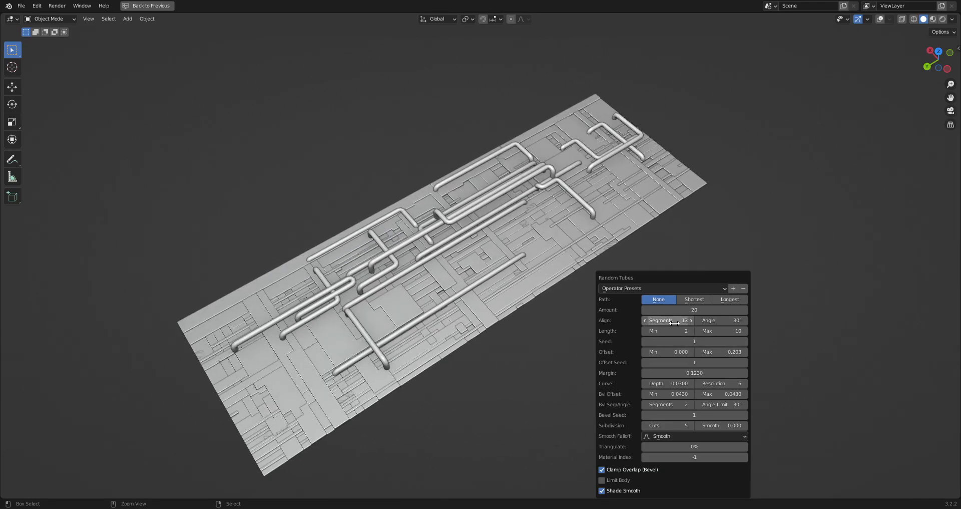
pyautogui.keyDown('ctrl'); pyautogui.scroll(2, 674, 322); pyautogui.keyUp('ctrl')
pyautogui.keyDown('ctrl'); pyautogui.scroll(3, 679, 322); pyautogui.keyUp('ctrl')
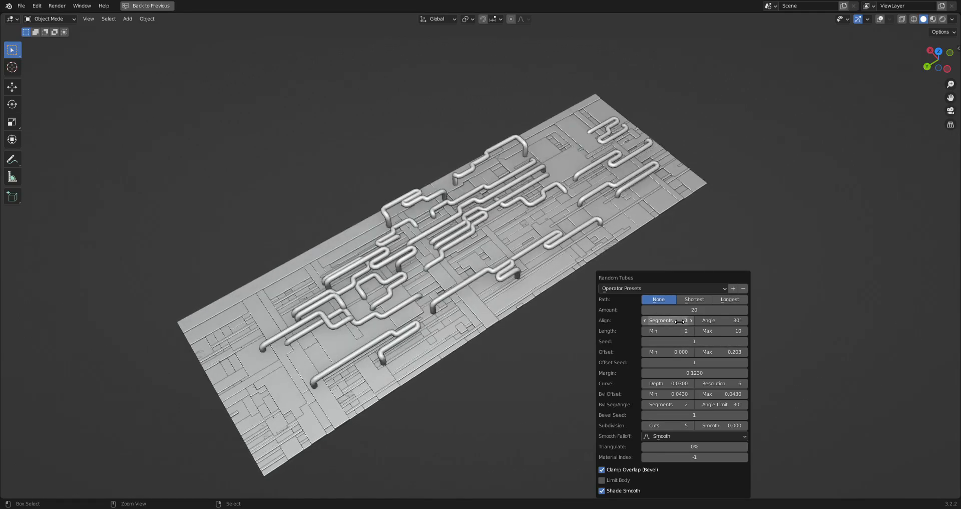
pyautogui.keyDown('ctrl'); pyautogui.scroll(-3, 679, 321); pyautogui.keyUp('ctrl')
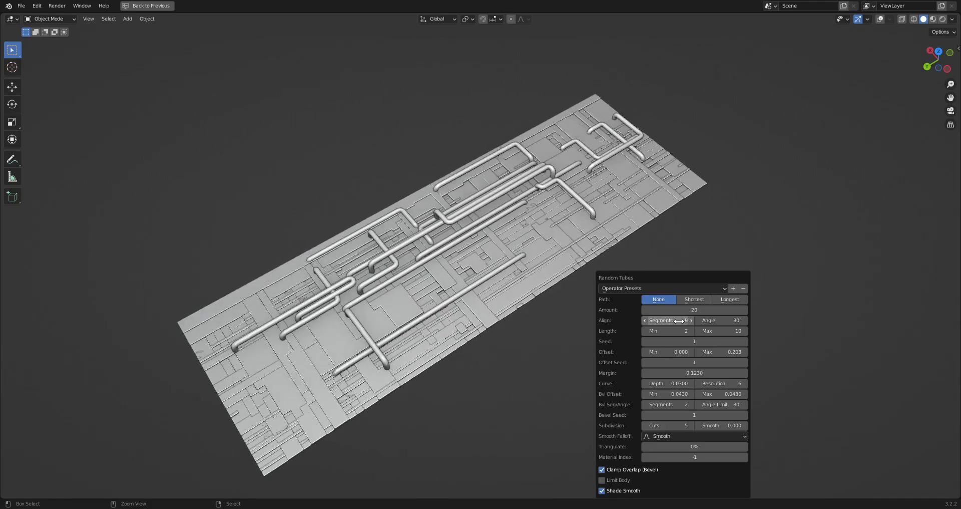
pyautogui.keyDown('ctrl'); pyautogui.scroll(-1, 679, 321); pyautogui.keyUp('ctrl')
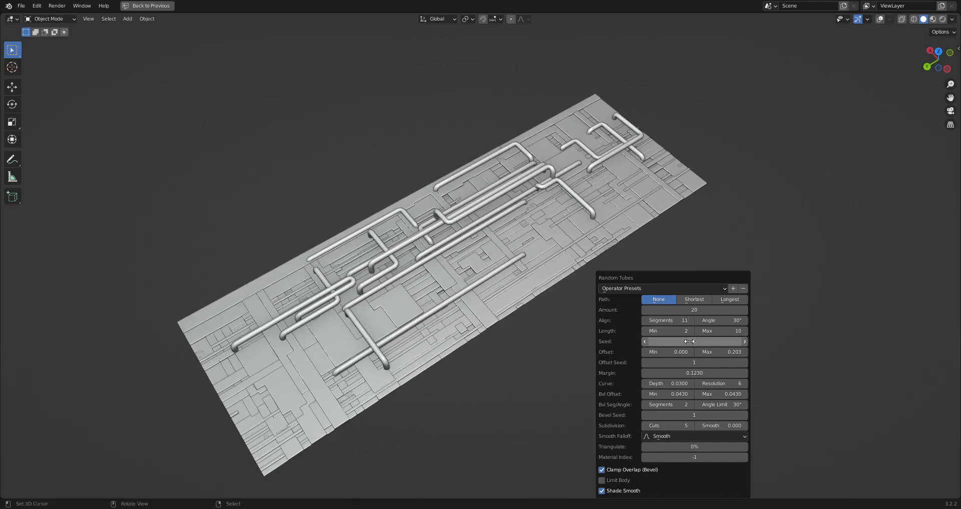
# - Set the tubes' seed to 9, minimum length to 3 and amount to 40
pyautogui.keyDown('ctrl'); pyautogui.scroll(2, 689, 341); pyautogui.keyUp('ctrl')
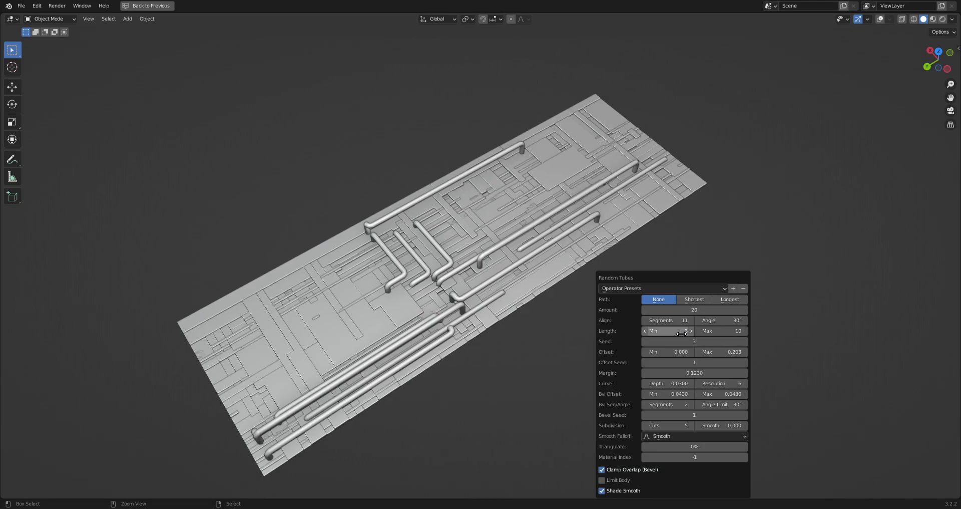
pyautogui.keyDown('ctrl'); pyautogui.scroll(4, 674, 342); pyautogui.keyUp('ctrl')
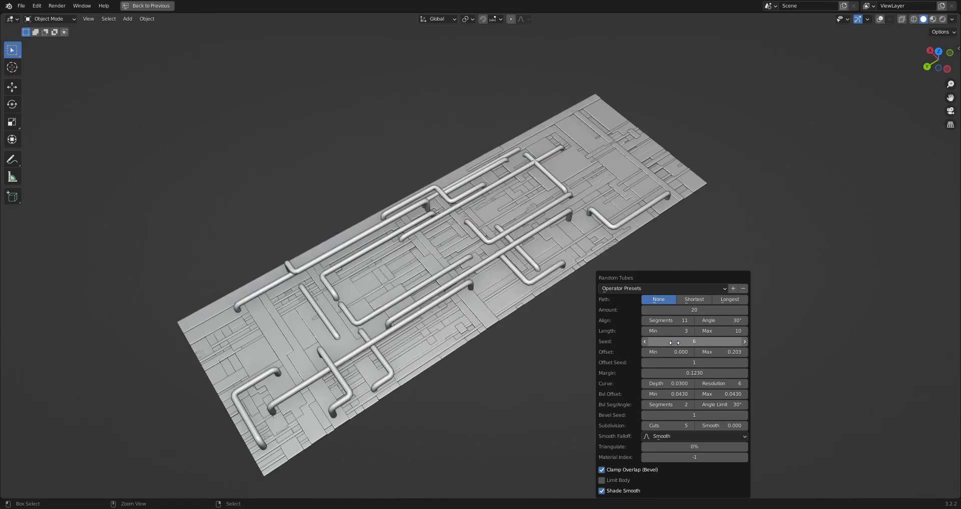
pyautogui.keyDown('ctrl'); pyautogui.scroll(2, 674, 342); pyautogui.keyUp('ctrl')
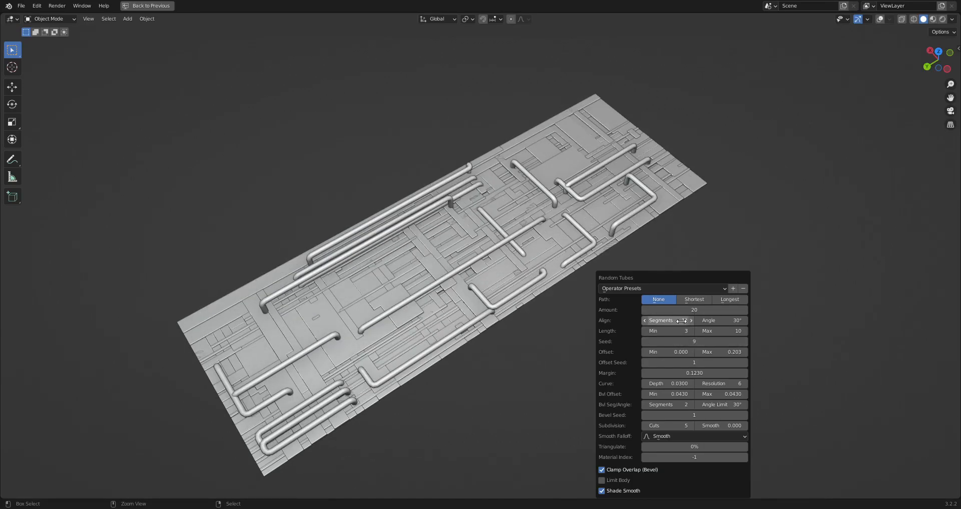
pyautogui.moveTo(682, 310)
pyautogui.mouseDown()
pyautogui.moveTo(711, 310)
pyautogui.moveTo(696, 310)
pyautogui.mouseUp()
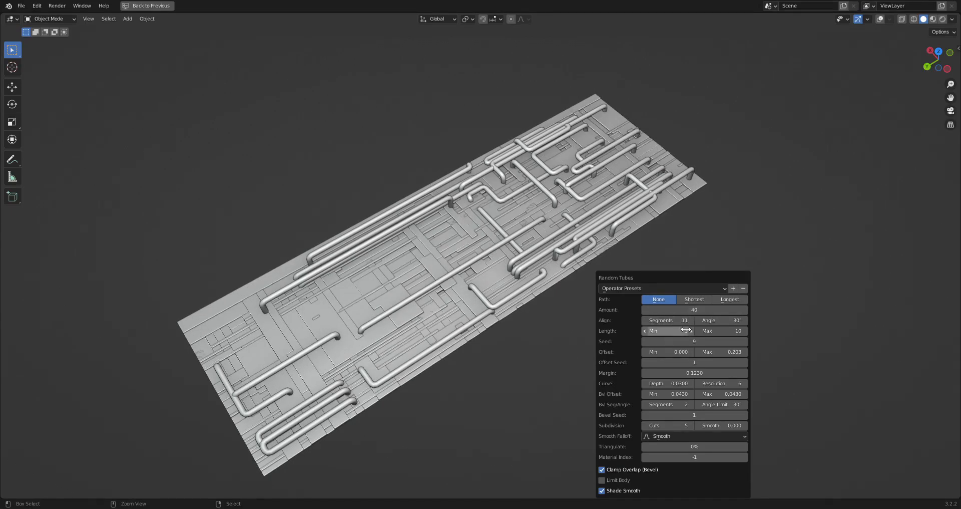
# - Reduce the tubes' align segments to 4 and their subdivision cuts to 2
pyautogui.keyDown('ctrl'); pyautogui.scroll(-3, 674, 322); pyautogui.keyUp('ctrl')
pyautogui.keyDown('ctrl'); pyautogui.scroll(-3, 673, 321); pyautogui.keyUp('ctrl')
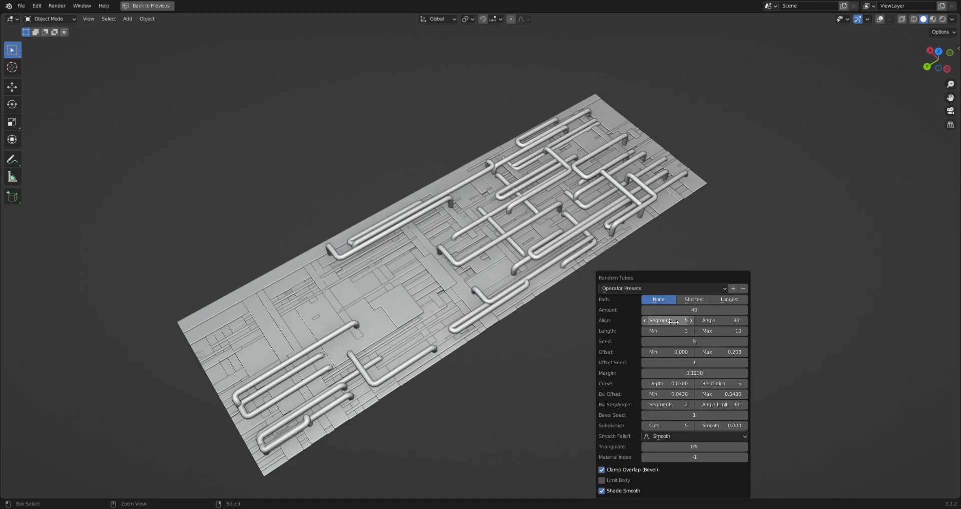
pyautogui.keyDown('ctrl'); pyautogui.scroll(-1, 673, 321); pyautogui.keyUp('ctrl')
pyautogui.keyDown('ctrl'); pyautogui.scroll(-3, 668, 426); pyautogui.keyUp('ctrl')
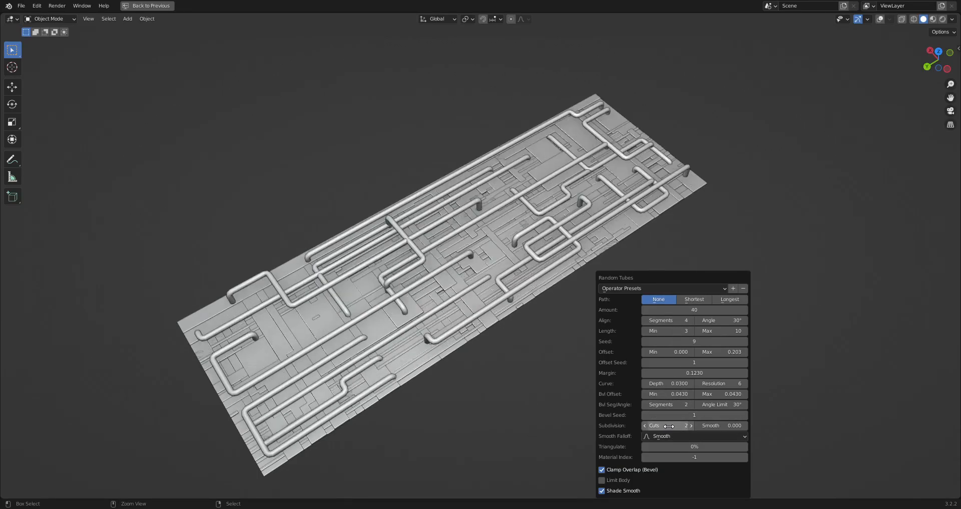
# - Try a different offset seed for the tubes and check the result across the whole plane
pyautogui.moveTo(459, 367); pyautogui.dragTo(521, 319, button='middle')
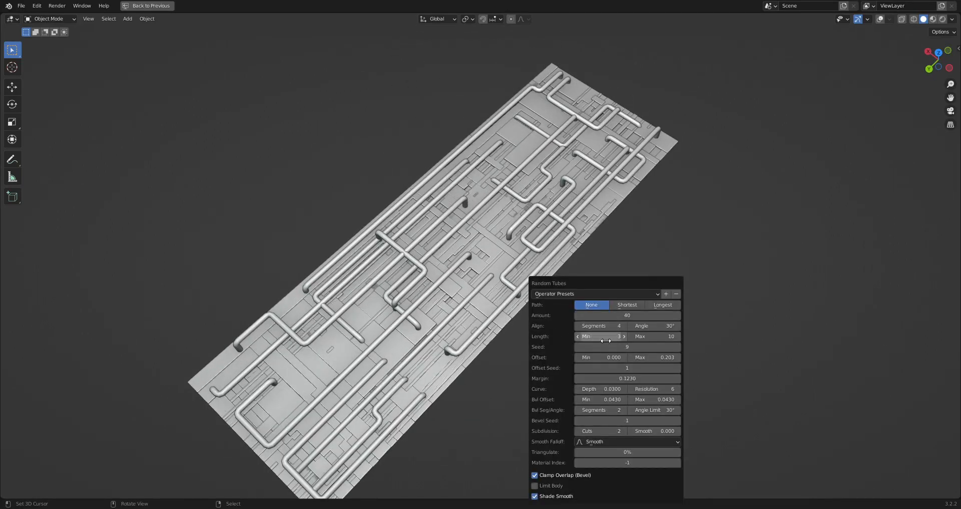
pyautogui.moveTo(630, 368); pyautogui.dragTo(632, 368)
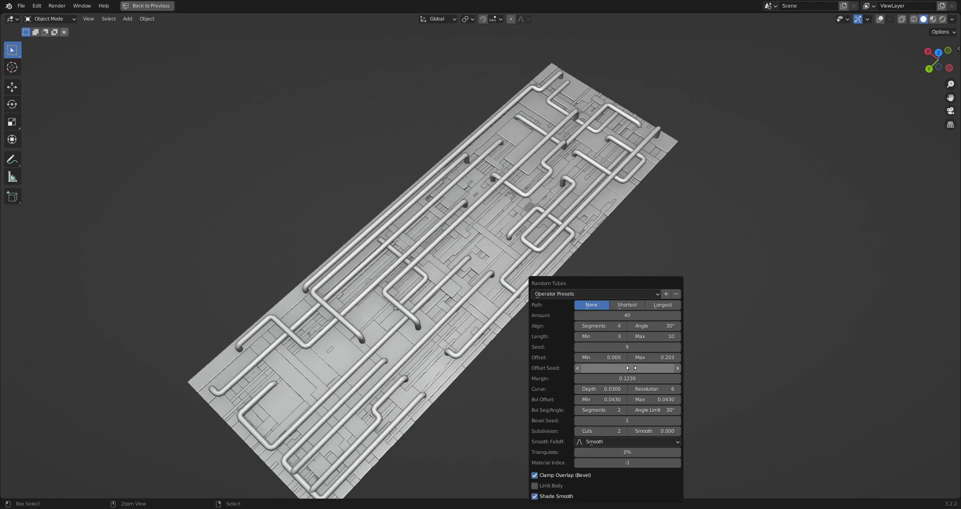
pyautogui.scroll(-2, 513, 264)
pyautogui.moveTo(513, 265); pyautogui.dragTo(602, 246, button='middle')
pyautogui.rightClick(603, 245)
pyautogui.click(603, 245)
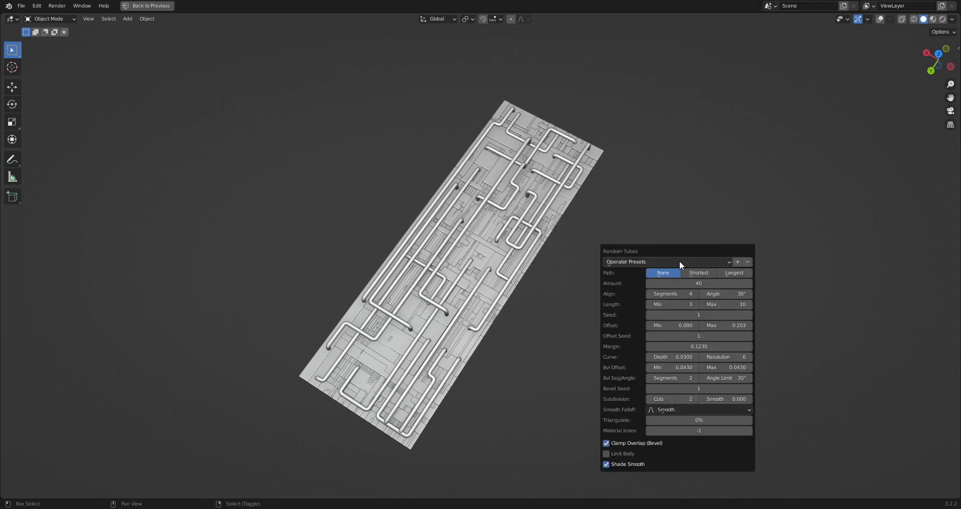
# - Compare the Shortest and Longest tube paths, keep Longest, and set the seed to 2
pyautogui.click(691, 274)
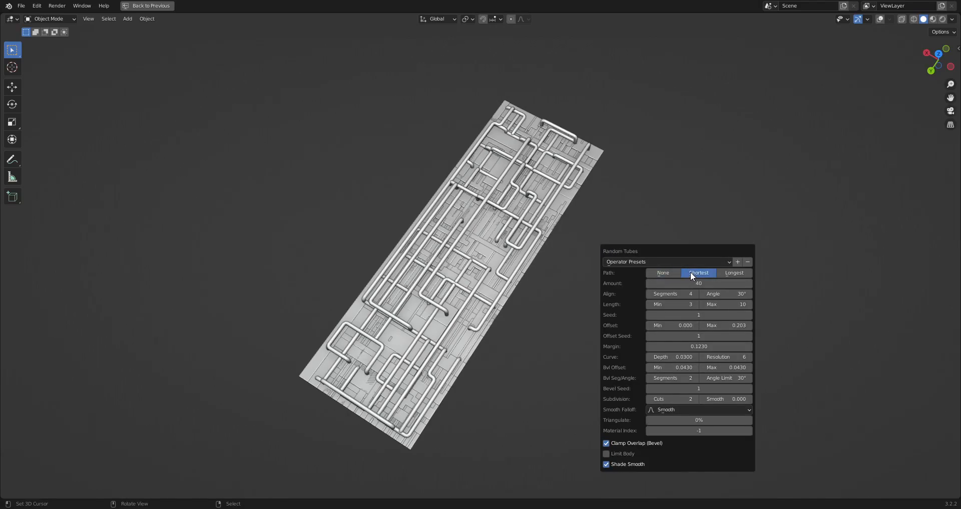
pyautogui.click(724, 273)
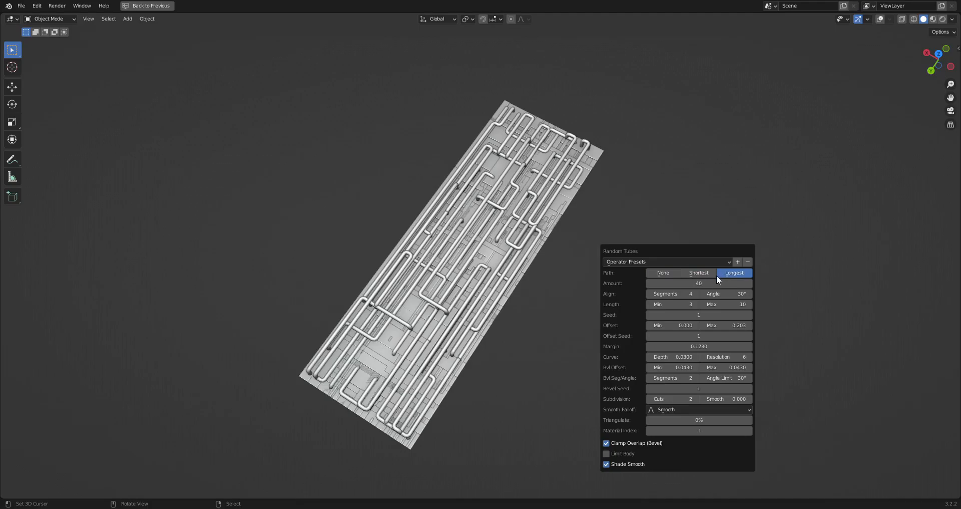
pyautogui.moveTo(693, 315); pyautogui.dragTo(698, 314)
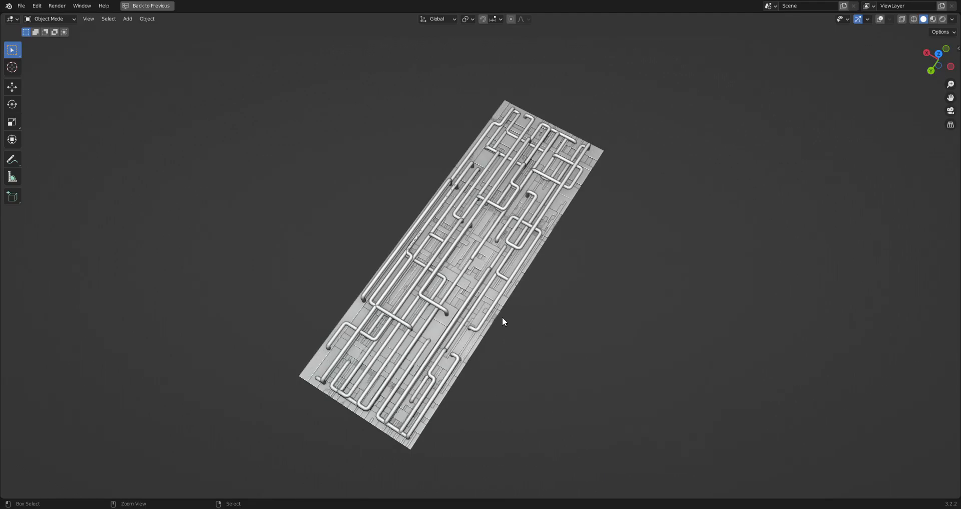
# - Lower the margin of the random tubes to pack them more densely, and save the file
pyautogui.moveTo(501, 316); pyautogui.dragTo(534, 313, button='middle')
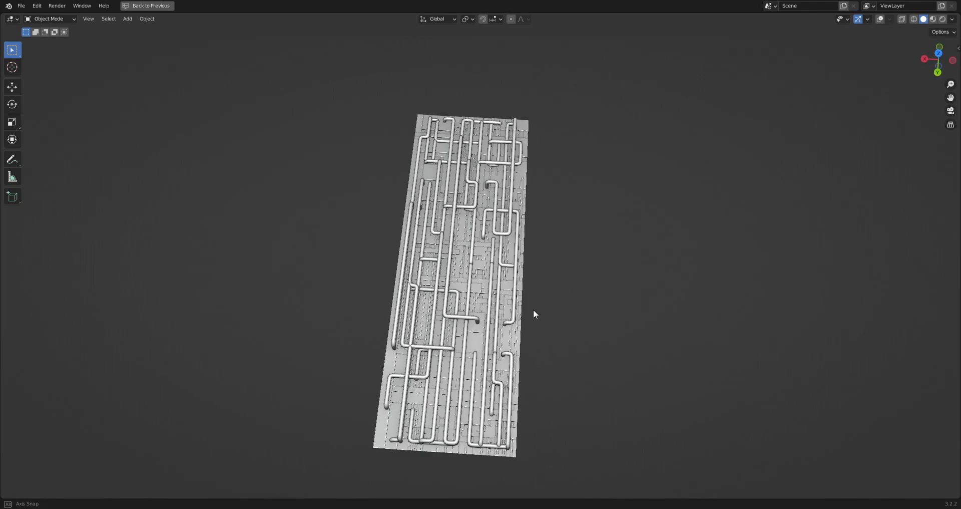
pyautogui.scroll(2, 573, 326)
pyautogui.press('F9')
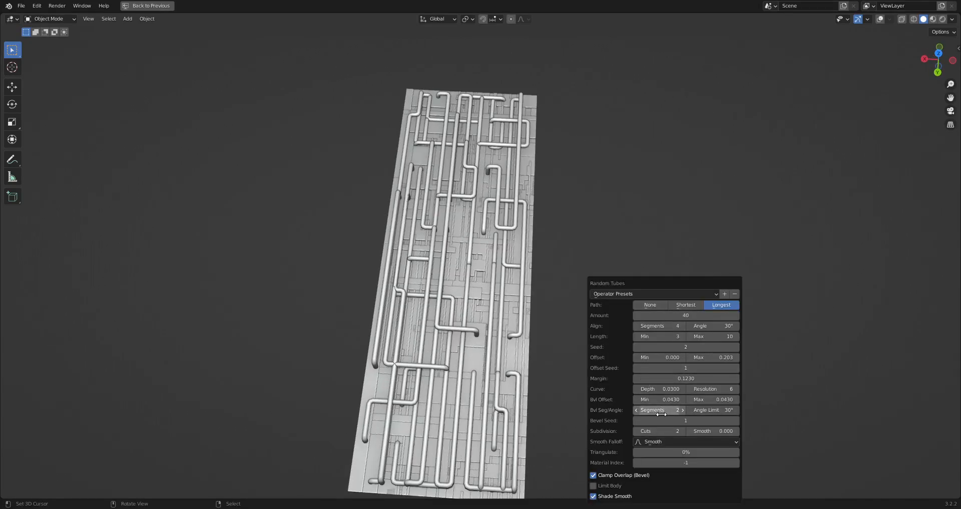
pyautogui.moveTo(675, 378); pyautogui.dragTo(628, 379)
pyautogui.scroll(-2, 546, 324)
pyautogui.keyDown('shift'); pyautogui.moveTo(545, 324); pyautogui.dragTo(608, 261, button='middle'); pyautogui.keyUp('shift')
pyautogui.scroll(2, 557, 289)
pyautogui.hotkey('ctrl', 's')
# - Run Random Panels on the plane with a panel size of 5%, trying the Shortest path before returning it to None
pyautogui.hotkey('shift', 'q')
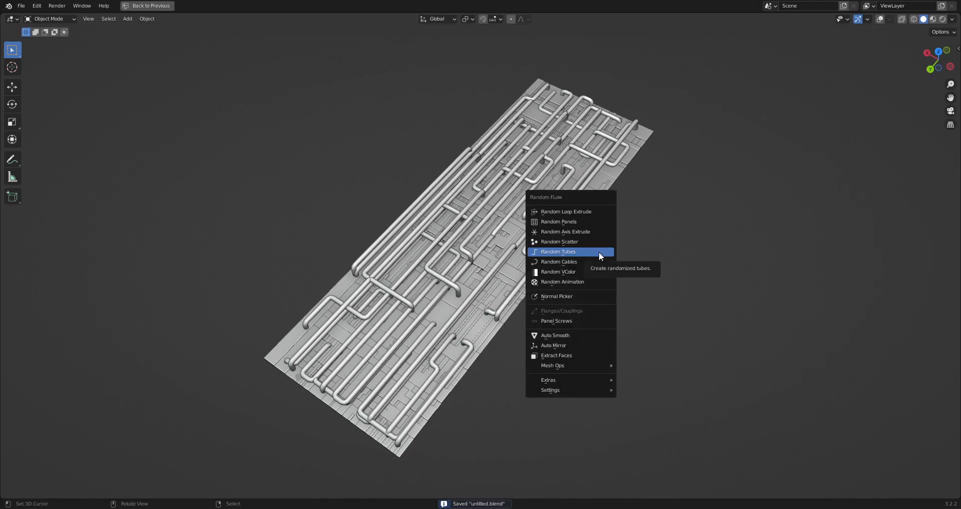
pyautogui.click(594, 223)
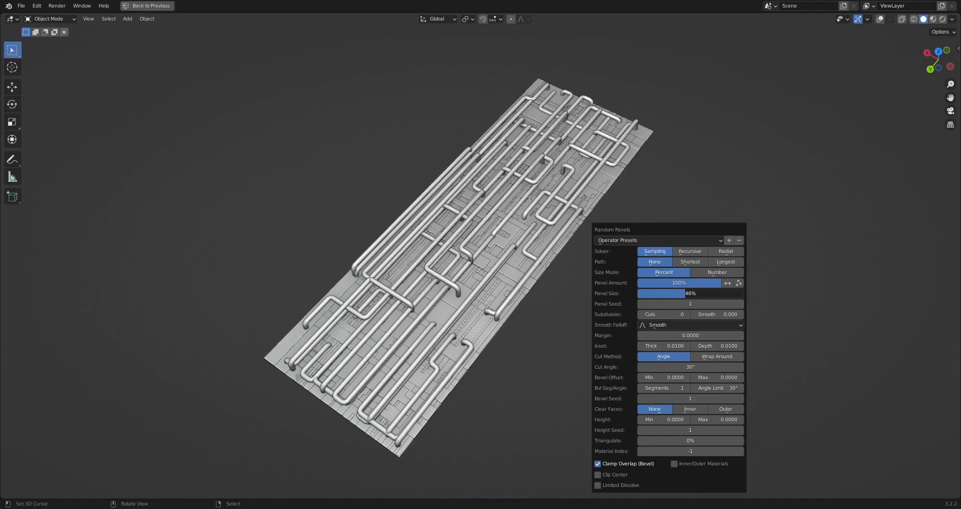
pyautogui.moveTo(716, 377)
pyautogui.mouseDown()
pyautogui.moveTo(746, 377)
pyautogui.moveTo(701, 377)
pyautogui.mouseUp()
pyautogui.click(696, 262)
pyautogui.click(668, 262)
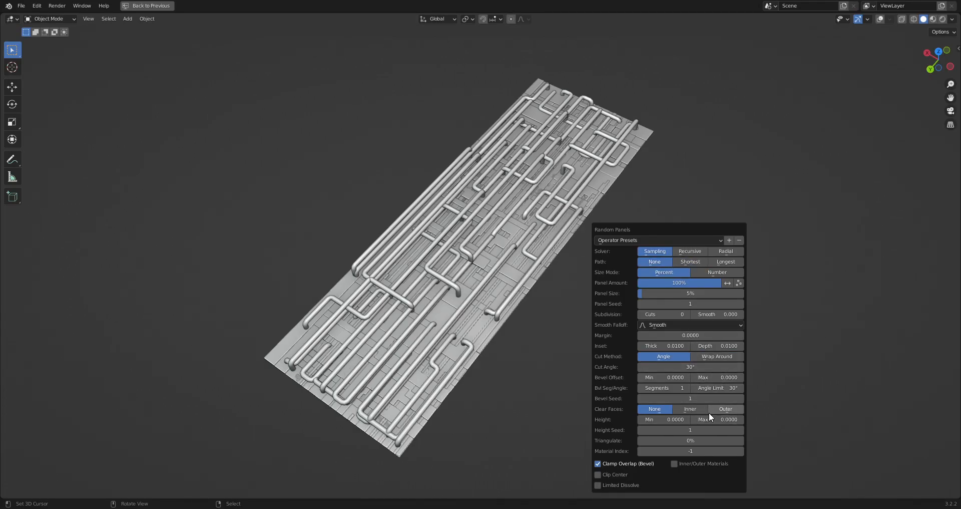
# - Set the random panels' size to 2%, subdivision cuts to 12 and maximum height to 0.0200
pyautogui.moveTo(721, 419); pyautogui.dragTo(745, 419)
pyautogui.moveTo(681, 315); pyautogui.dragTo(624, 308)
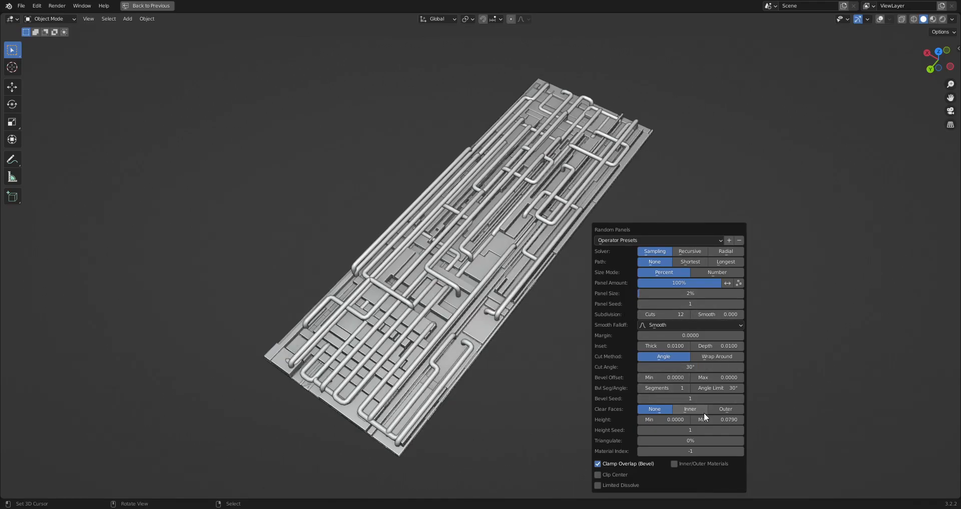
pyautogui.moveTo(715, 416); pyautogui.dragTo(685, 416)
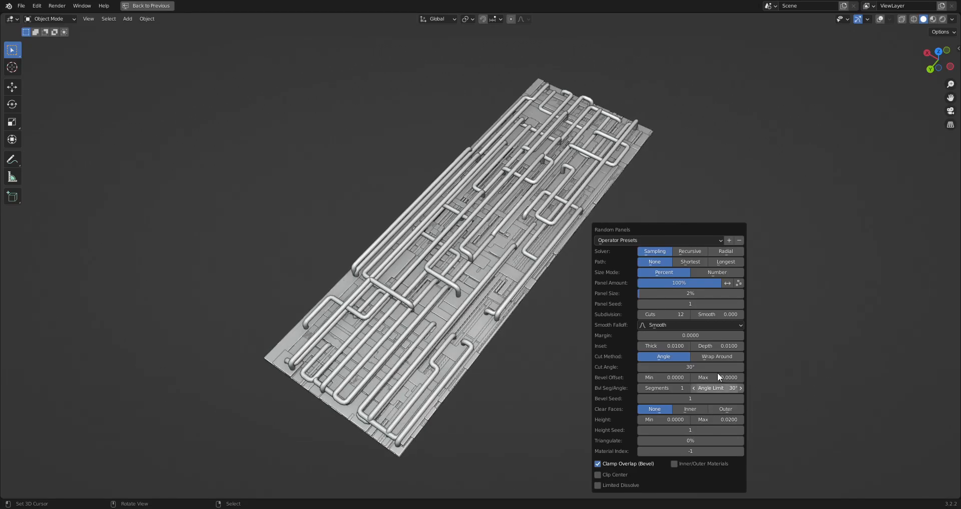
# - Compare the Shortest and Longest paths for the random panels from above, and keep Shortest
pyautogui.click(696, 263)
pyautogui.click(719, 263)
pyautogui.moveTo(719, 264); pyautogui.dragTo(554, 344, button='middle')
pyautogui.scroll(3, 504, 327)
pyautogui.scroll(-3, 568, 326)
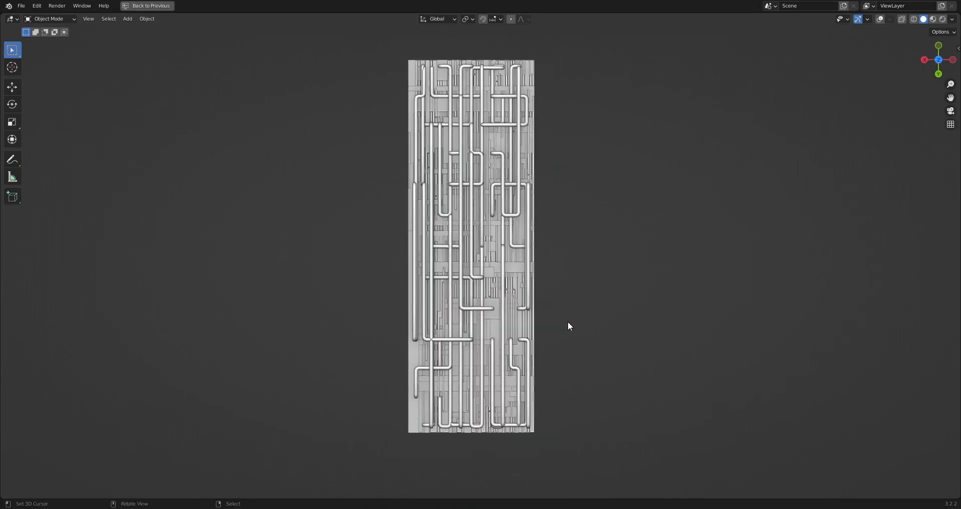
pyautogui.scroll(1, 605, 327)
pyautogui.press('F9')
pyautogui.click(686, 271)
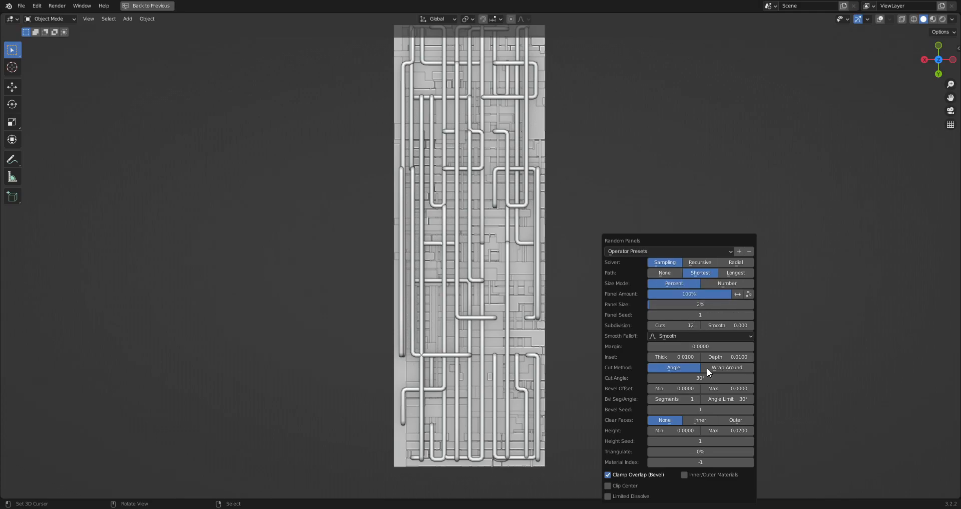
# - Lower the random panels' maximum height to about 0.0181 and save the file
pyautogui.moveTo(728, 431); pyautogui.dragTo(706, 430)
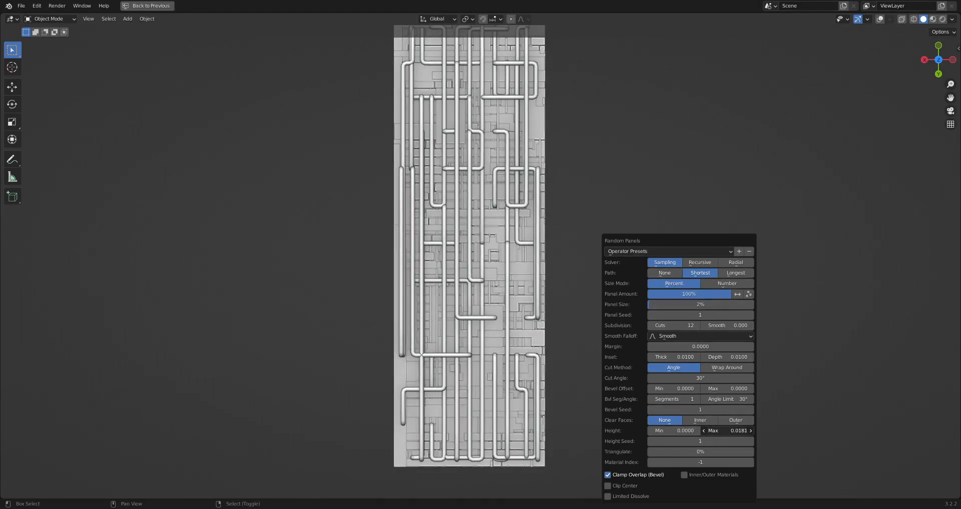
pyautogui.moveTo(626, 279); pyautogui.dragTo(557, 256, button='middle')
pyautogui.hotkey('shift', 'alt', 'z')
pyautogui.hotkey('ctrl', 's')
# - Run Flanges/Couplings on the first tube object with type Custom, importing the flange02 mesh
pyautogui.hotkey('shift', 'alt', 'z')
pyautogui.moveTo(545, 251); pyautogui.dragTo(560, 245, button='middle')
pyautogui.scroll(1, 564, 247)
pyautogui.hotkey('shift', 'q')
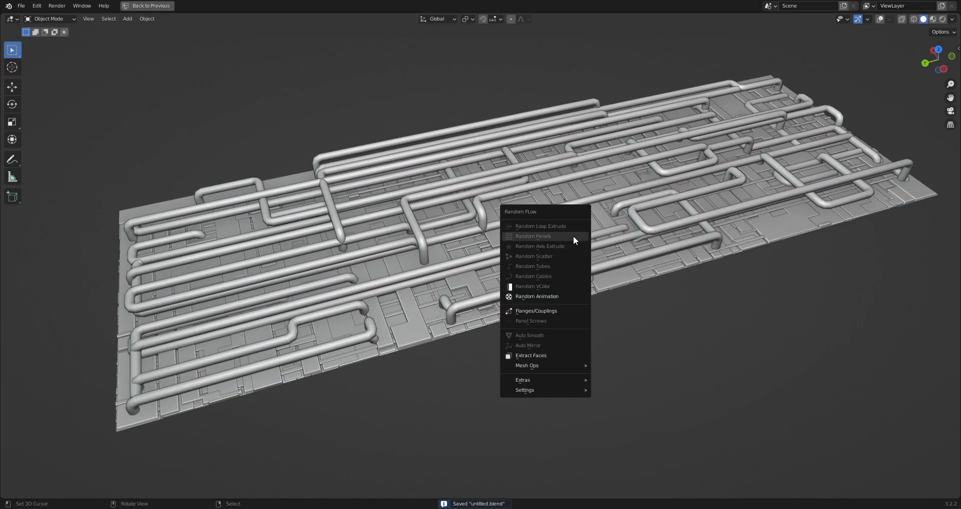
pyautogui.click(552, 311)
pyautogui.click(638, 339)
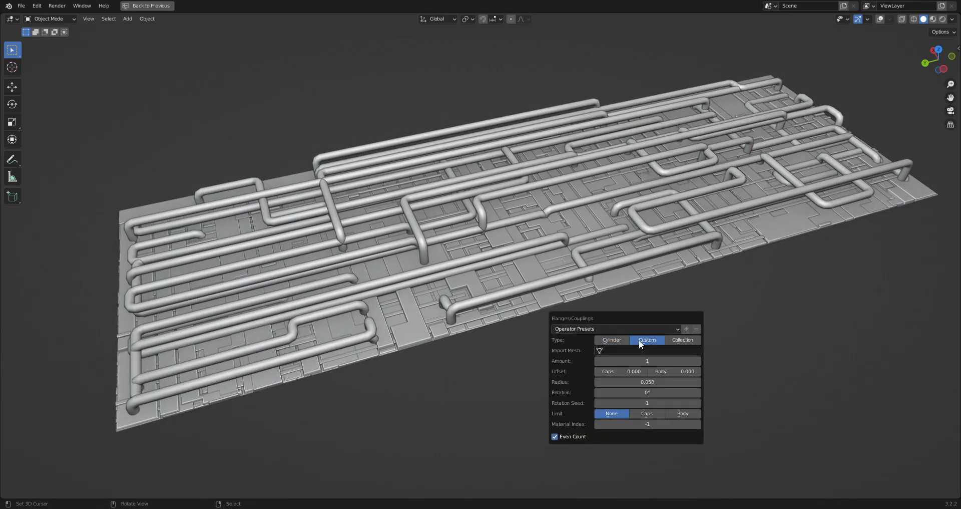
pyautogui.click(632, 351)
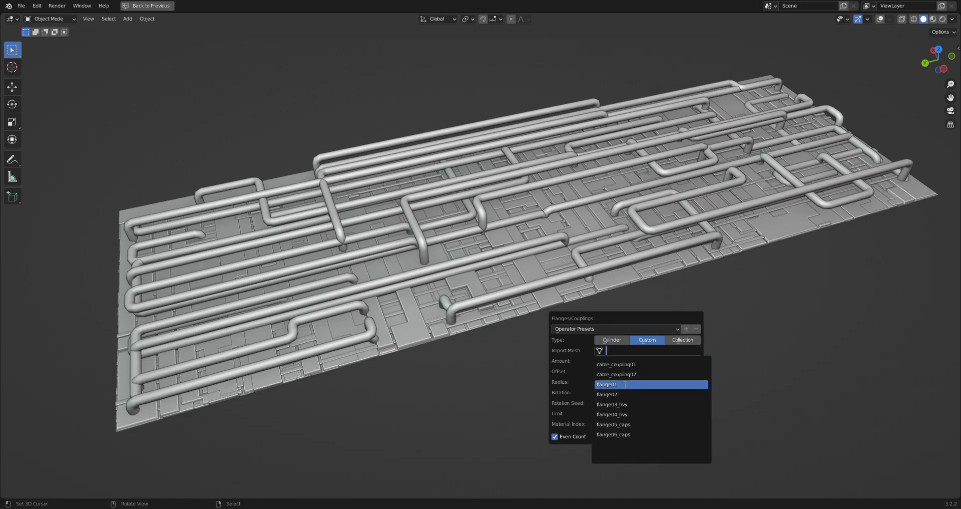
pyautogui.click(624, 394)
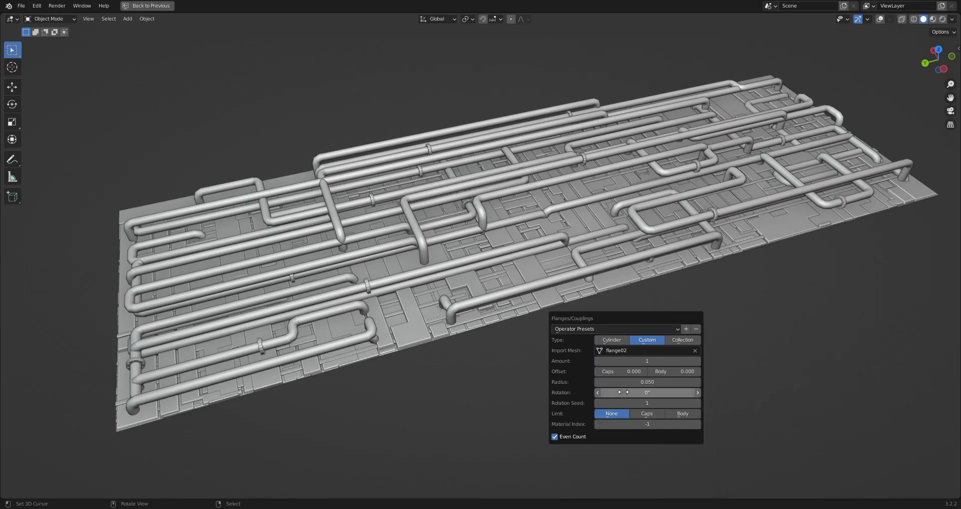
# - Set the flanges' caps offset to 0.015 and disable Even Count so they are distributed by spacing
pyautogui.moveTo(297, 355); pyautogui.dragTo(458, 314, button='middle')
pyautogui.scroll(4, 492, 268)
pyautogui.scroll(-3, 492, 266)
pyautogui.moveTo(492, 267); pyautogui.dragTo(591, 283, button='middle')
pyautogui.press('F9')
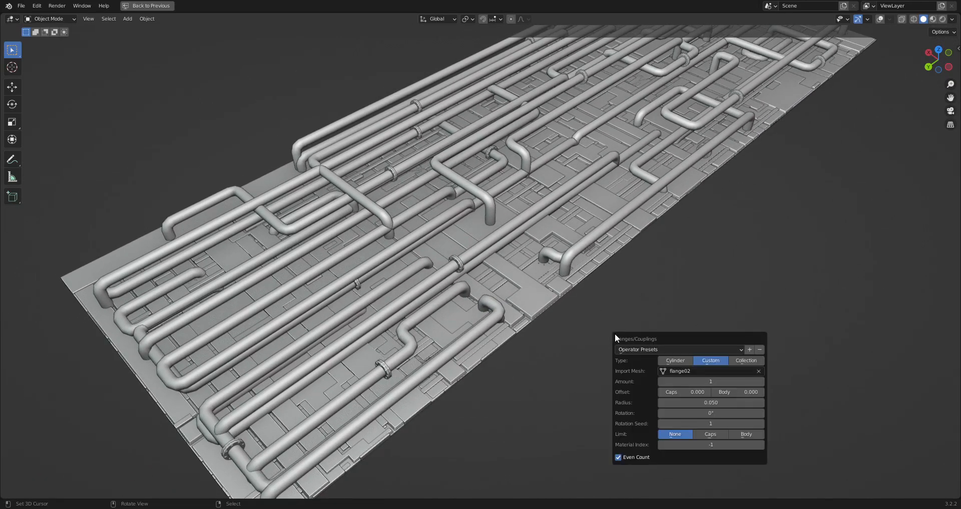
pyautogui.moveTo(686, 392)
pyautogui.mouseDown()
pyautogui.moveTo(728, 392)
pyautogui.moveTo(702, 392)
pyautogui.mouseUp()
pyautogui.click(629, 457)
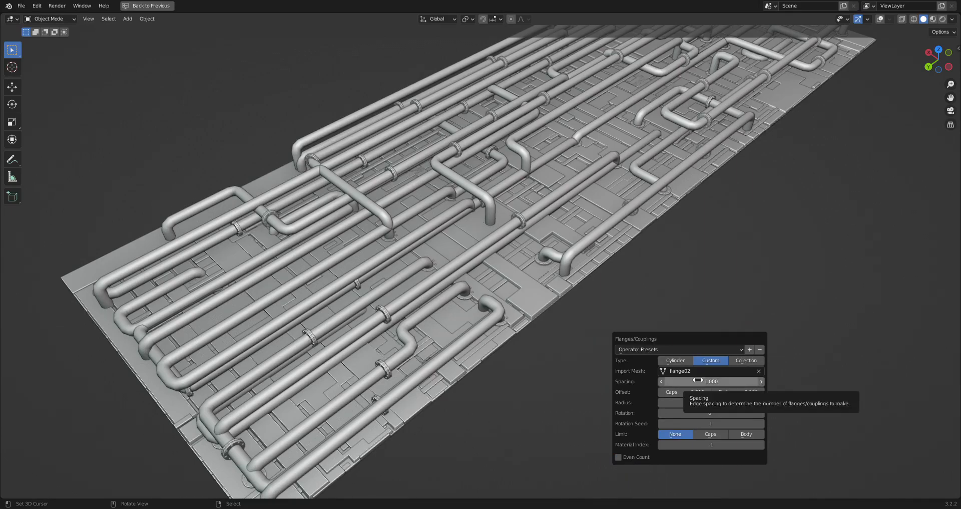
# - Try different spacings for the flanges and set the spacing to 0.6
pyautogui.moveTo(709, 380)
pyautogui.mouseDown()
pyautogui.moveTo(694, 380)
pyautogui.moveTo(711, 381)
pyautogui.mouseUp()
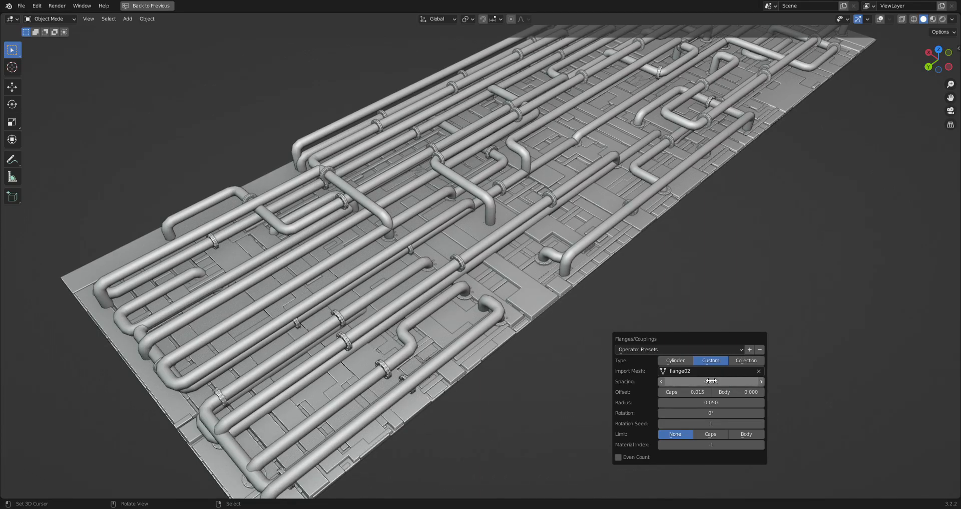
pyautogui.click(728, 381)
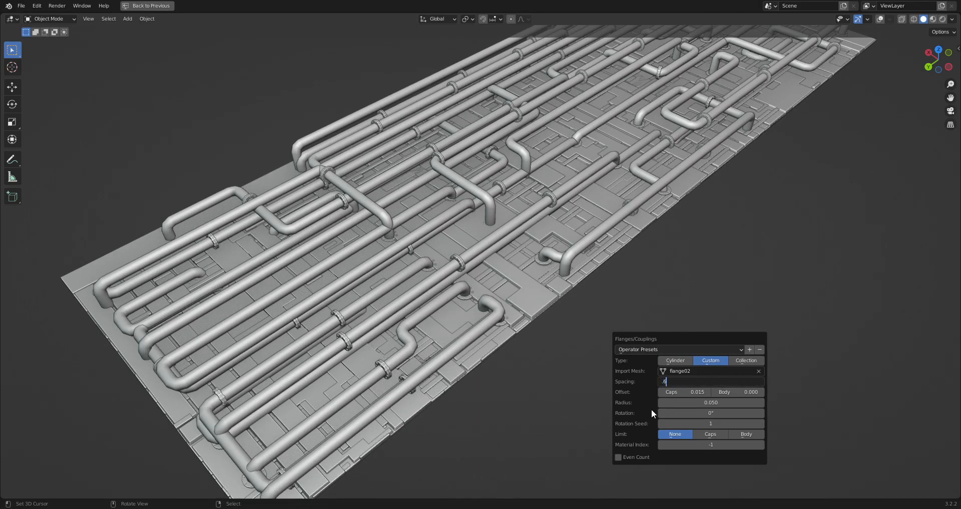
pyautogui.write('.6')
pyautogui.press('Return')
pyautogui.scroll(-5, 545, 260)
pyautogui.moveTo(539, 276); pyautogui.dragTo(602, 291, button='middle')
pyautogui.keyDown('shift'); pyautogui.moveTo(449, 196); pyautogui.dragTo(465, 240, button='middle'); pyautogui.keyUp('shift')
pyautogui.scroll(2, 465, 240)
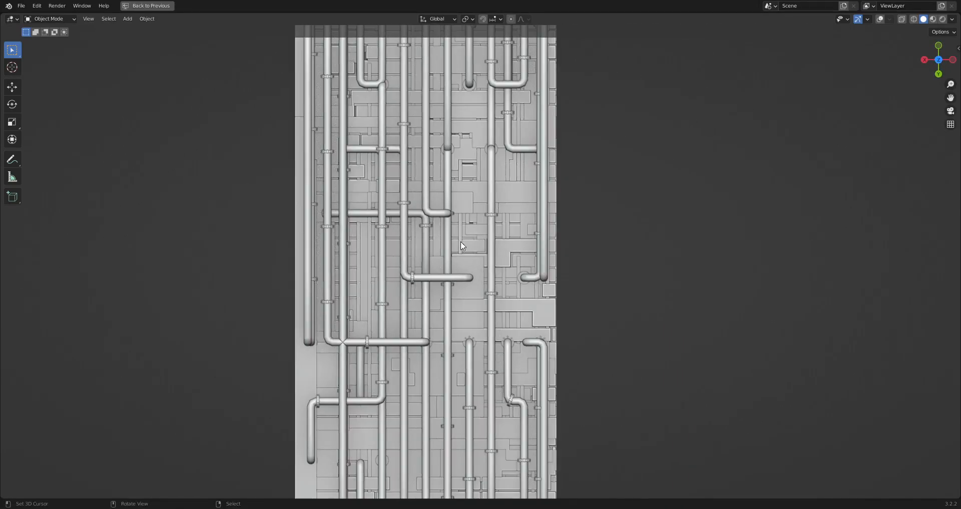
pyautogui.hotkey('shift', 'alt', 'z')
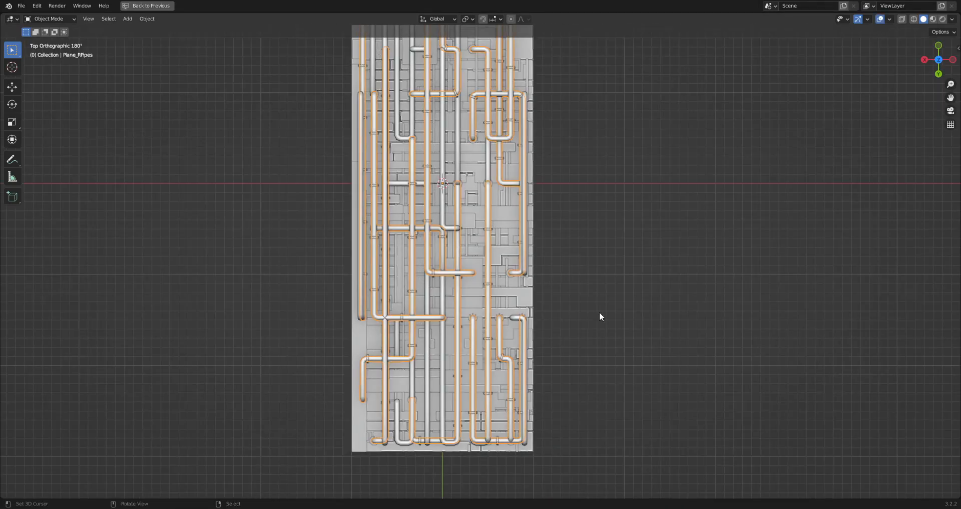
pyautogui.moveTo(578, 305); pyautogui.dragTo(587, 262, button='middle')
pyautogui.press('g')
pyautogui.rightClick(622, 237)
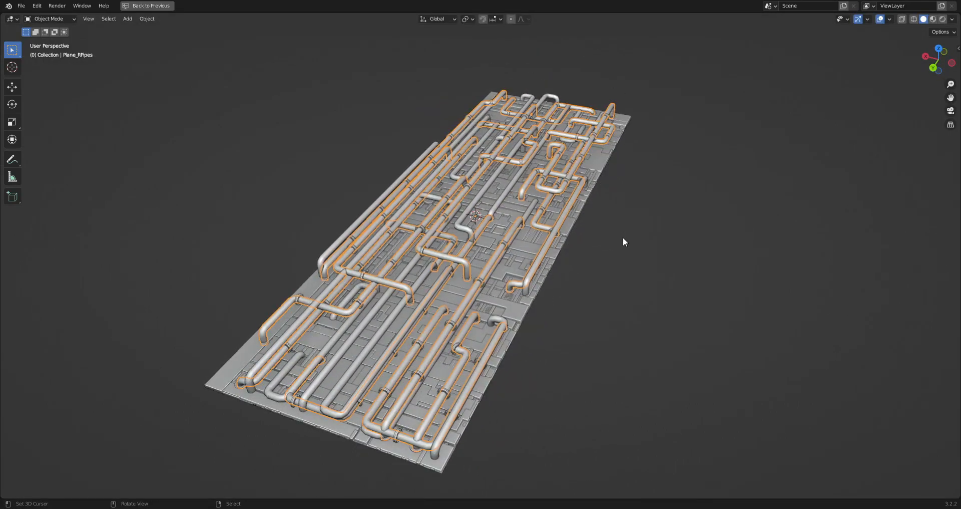
pyautogui.press('g')
pyautogui.rightClick(588, 269)
# - Select the second tube object and add Custom Flanges/Couplings to it using the flange02 mesh
pyautogui.rightClick(402, 306)
pyautogui.press('g')
pyautogui.rightClick(491, 272)
pyautogui.press('g')
pyautogui.rightClick(515, 273)
pyautogui.hotkey('alt', 'shift', 'z')
pyautogui.hotkey('shift', 'q')
pyautogui.click(584, 280)
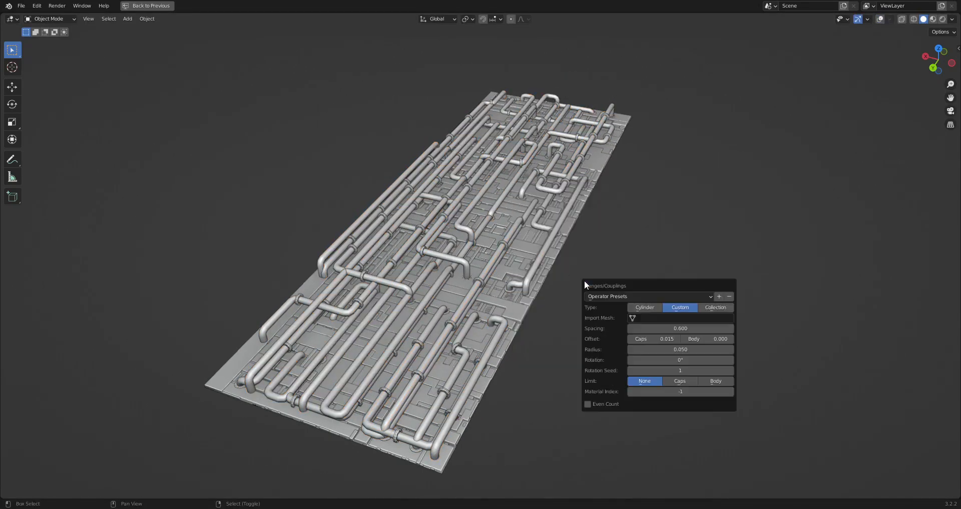
pyautogui.click(661, 318)
pyautogui.click(666, 359)
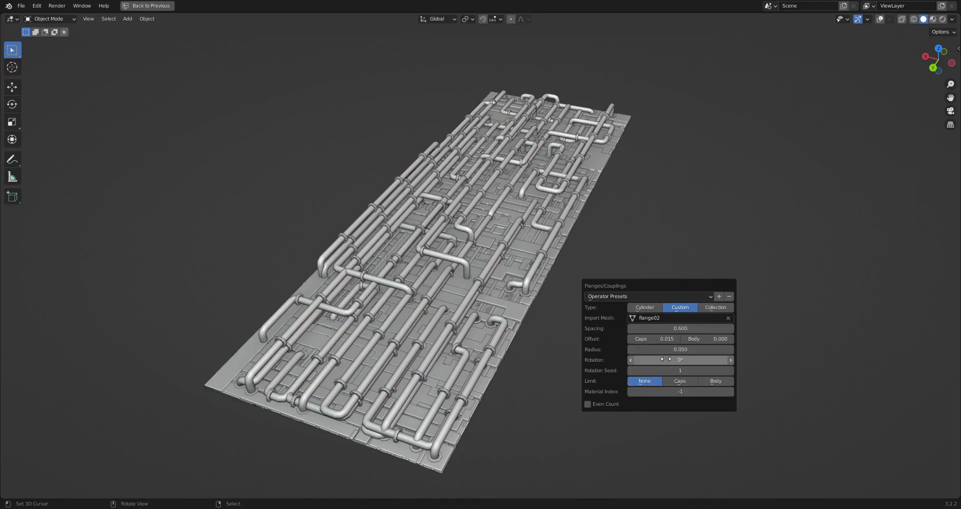
# - Inspect the flange distribution on both tube objects from several angles and save the file
pyautogui.moveTo(512, 287); pyautogui.dragTo(549, 271, button='middle')
pyautogui.scroll(4, 549, 271)
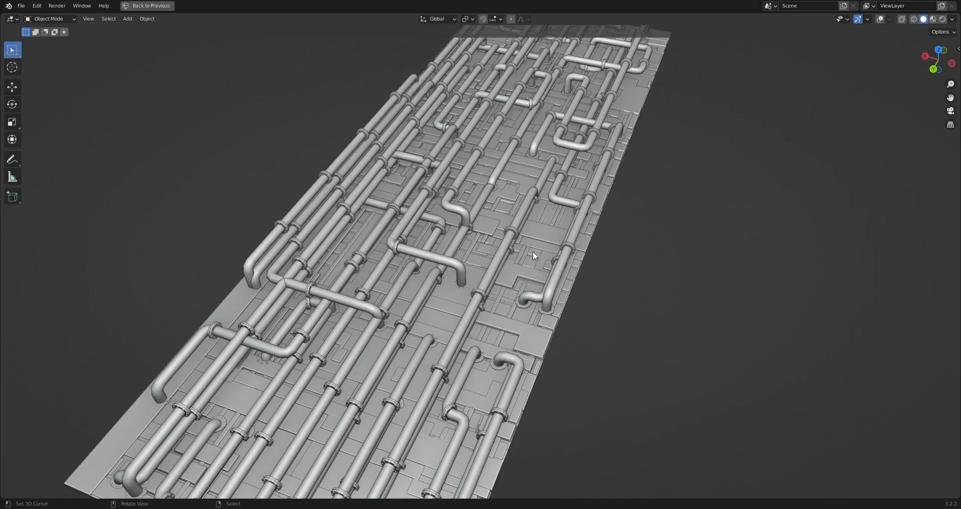
pyautogui.scroll(-3, 615, 259)
pyautogui.moveTo(616, 256); pyautogui.dragTo(668, 230, button='middle')
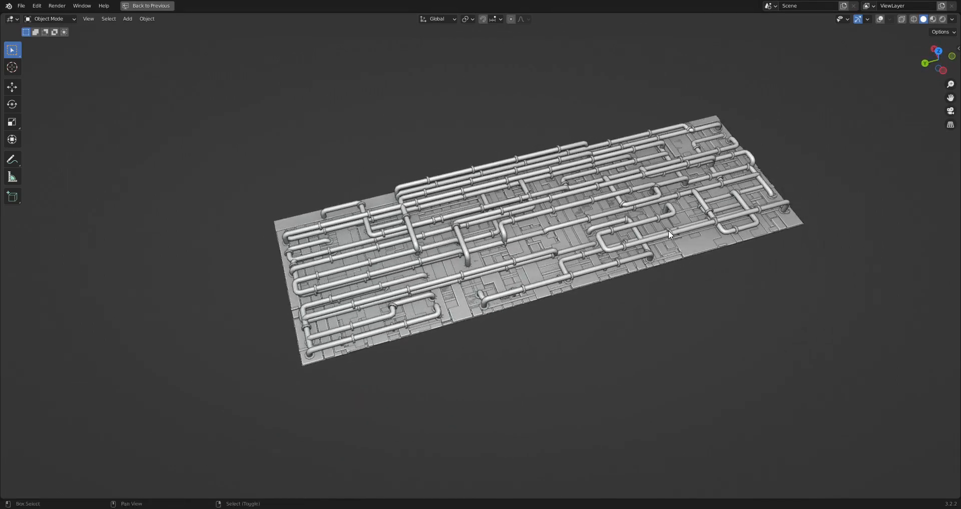
pyautogui.scroll(3, 590, 286)
pyautogui.moveTo(586, 284); pyautogui.dragTo(672, 317, button='middle')
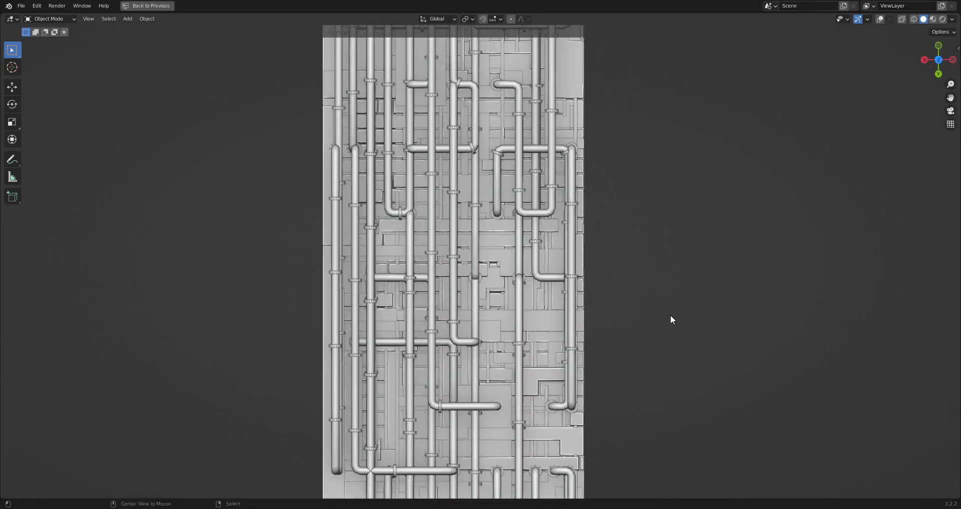
pyautogui.scroll(-2, 643, 307)
pyautogui.moveTo(551, 294); pyautogui.dragTo(520, 301, button='middle')
pyautogui.scroll(3, 566, 281)
pyautogui.scroll(-2, 604, 308)
pyautogui.hotkey('ctrl', 's')
# - Select both tube objects and convert them to meshes with Random Flow's Apply Mesh
pyautogui.scroll(1, 521, 304)
pyautogui.scroll(5, 521, 304)
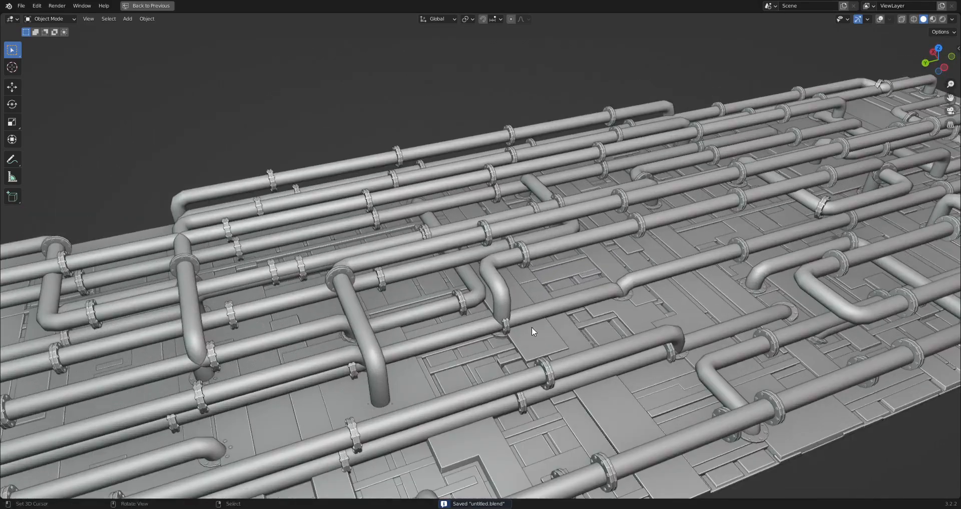
pyautogui.hotkey('shift', 'alt', 'z')
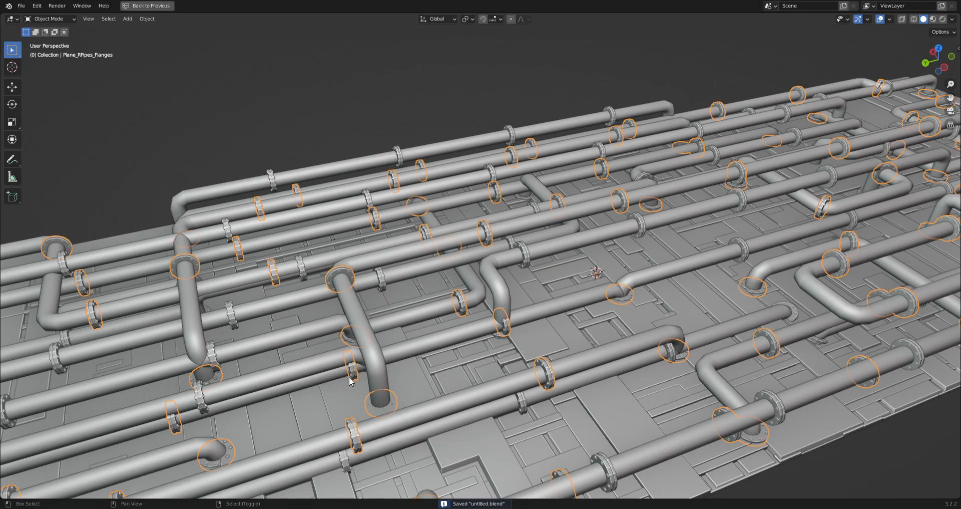
pyautogui.keyDown('shift'); pyautogui.click(381, 281); pyautogui.keyUp('shift')
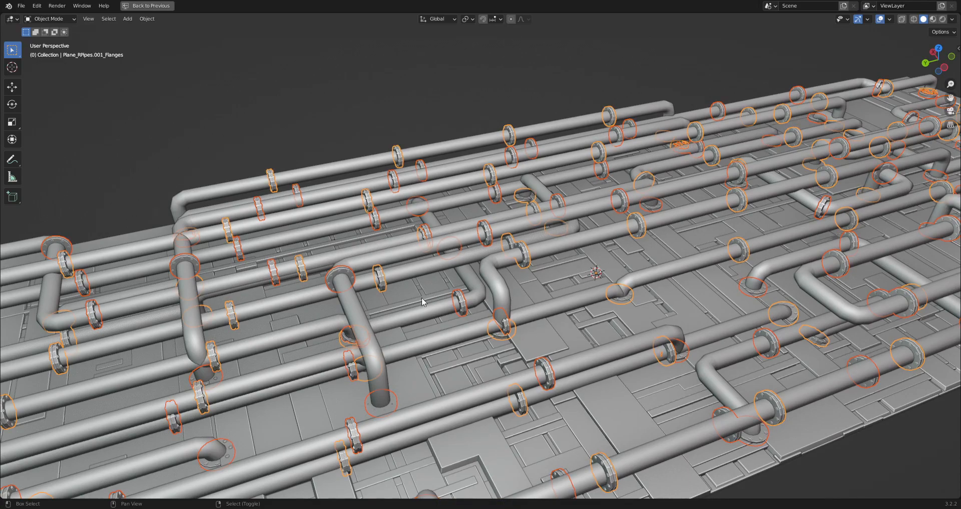
pyautogui.keyDown('shift'); pyautogui.click(503, 290); pyautogui.keyUp('shift')
pyautogui.keyDown('shift'); pyautogui.click(443, 302); pyautogui.keyUp('shift')
pyautogui.scroll(-5, 444, 302)
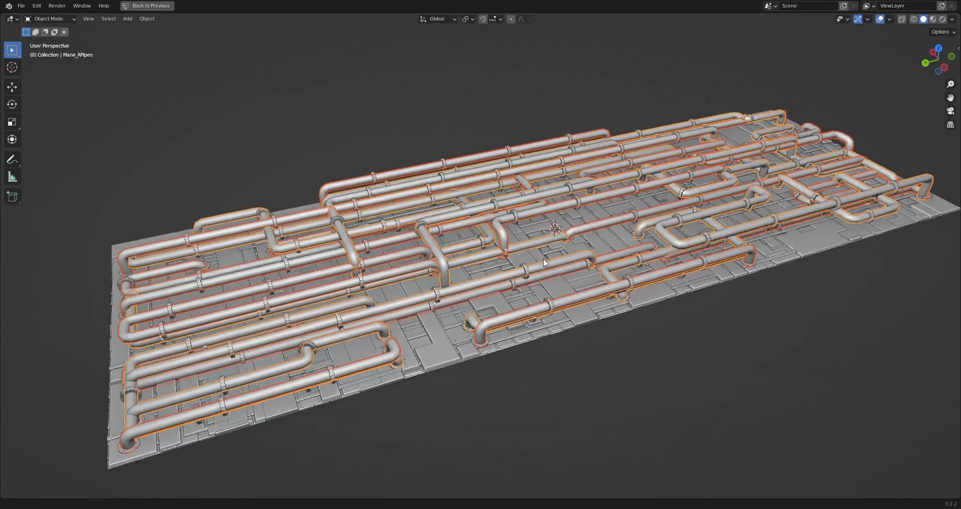
pyautogui.scroll(3, 543, 258)
pyautogui.hotkey('ctrl', 'alt', 'x')
pyautogui.moveTo(527, 308)
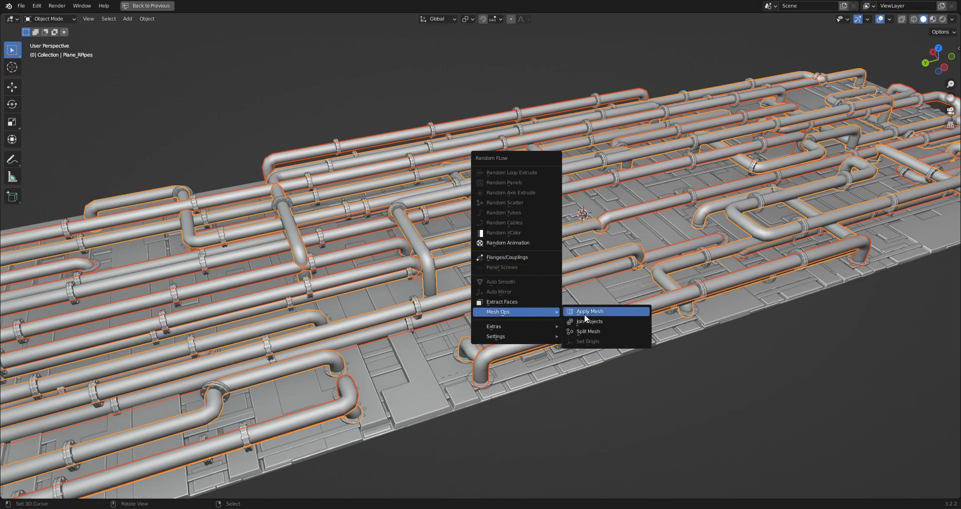
pyautogui.click(589, 312)
# - Check the mesh geometry of each of the two converted tube objects in Edit Mode
pyautogui.press('Tab')
pyautogui.press('Tab')
pyautogui.press('Tab')
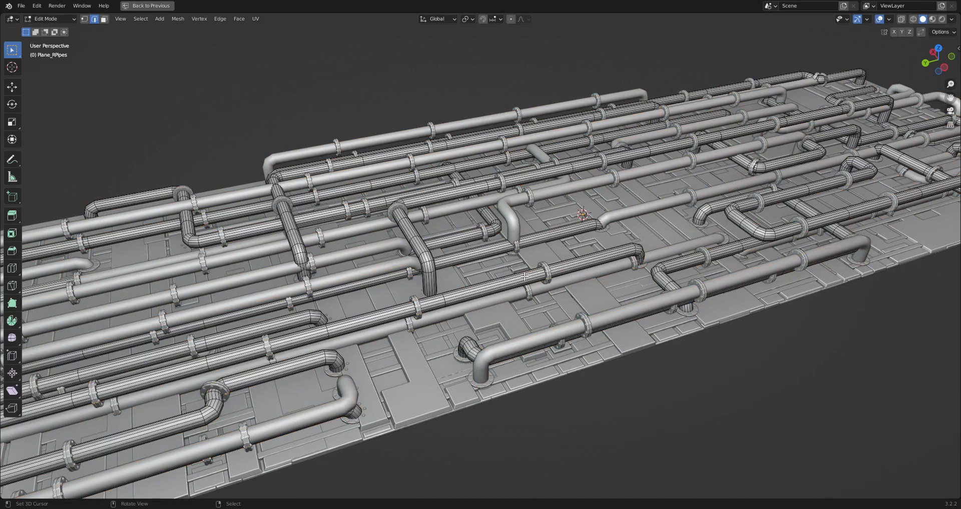
pyautogui.press('Tab')
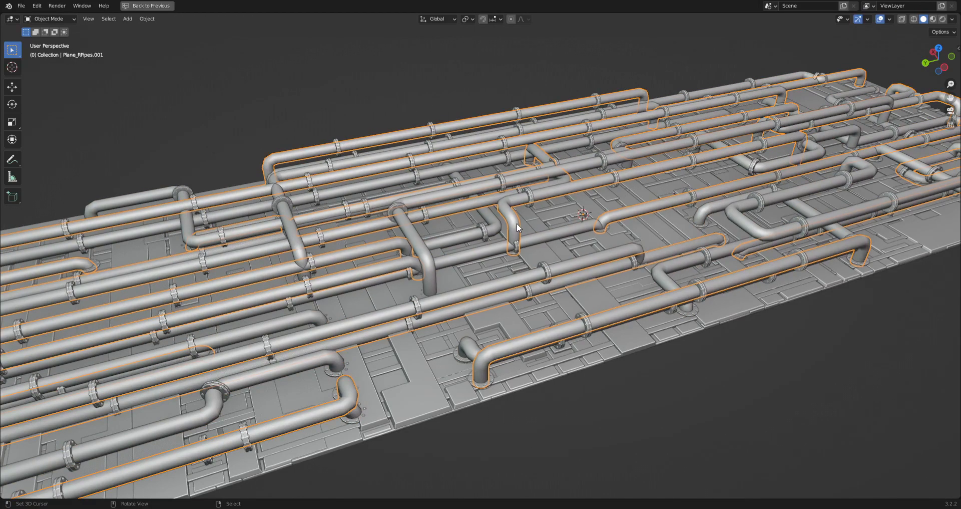
pyautogui.moveTo(522, 233); pyautogui.dragTo(555, 236, button='middle')
pyautogui.press('Tab')
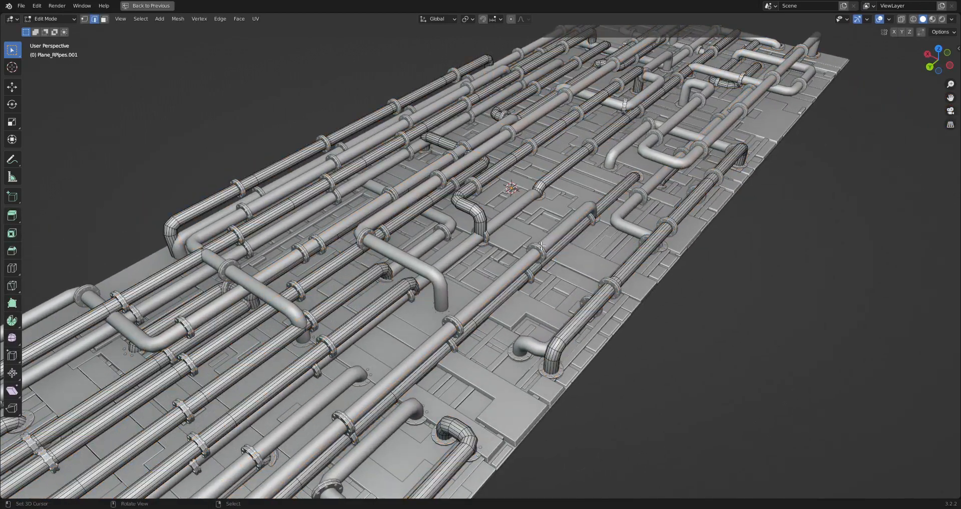
pyautogui.press('Tab')
# - Select both flange objects, extend the selection to all objects of the same type, apply Auto Smooth, and deselect everything
pyautogui.click(537, 247)
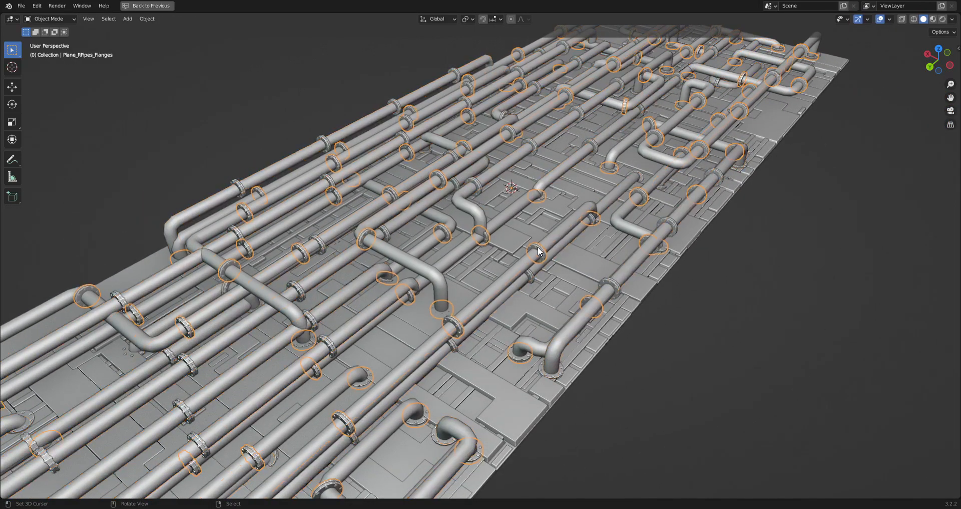
pyautogui.keyDown('shift'); pyautogui.click(534, 272); pyautogui.keyUp('shift')
pyautogui.scroll(3, 538, 279)
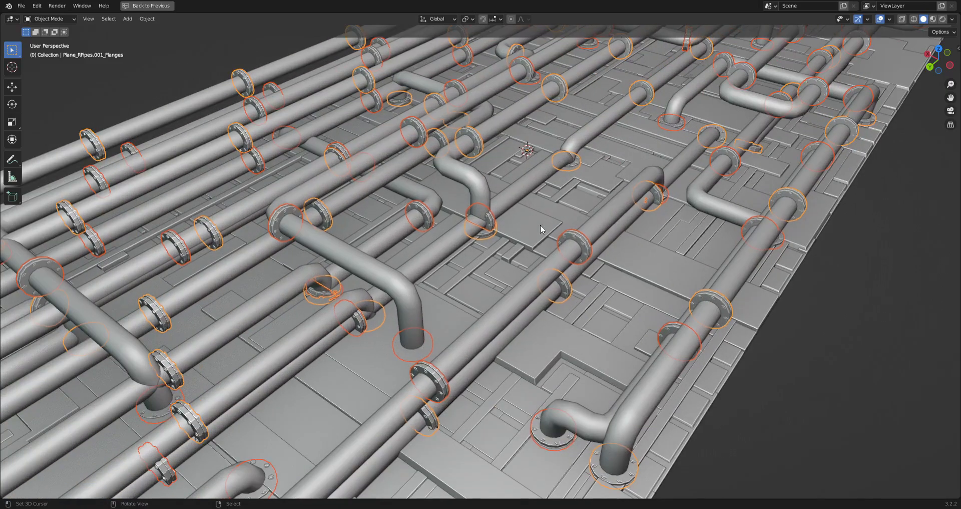
pyautogui.scroll(-4, 566, 236)
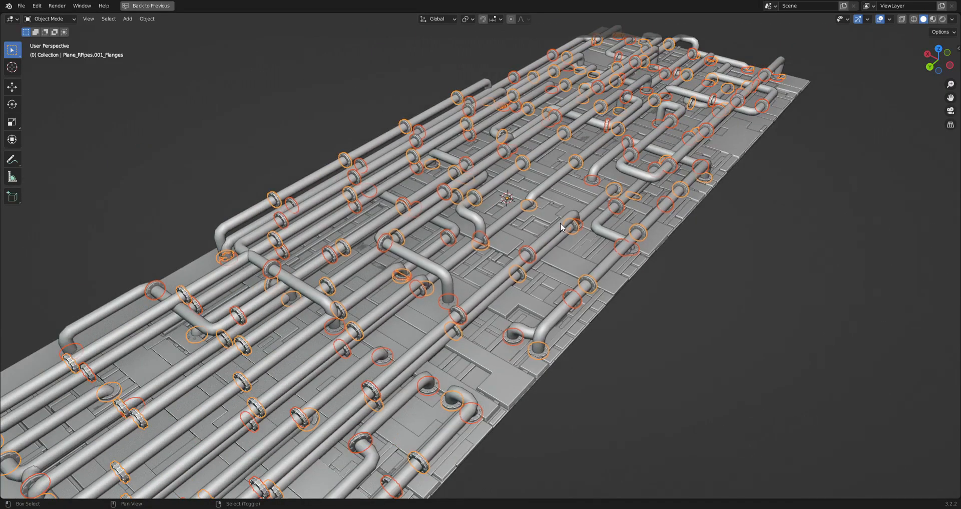
pyautogui.hotkey('shift', 'g')
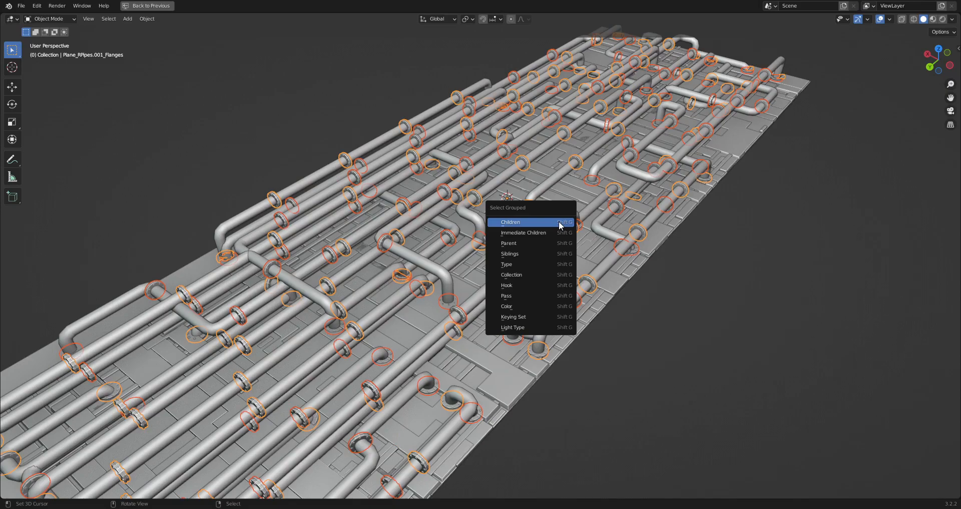
pyautogui.click(536, 264)
pyautogui.rightClick(531, 219)
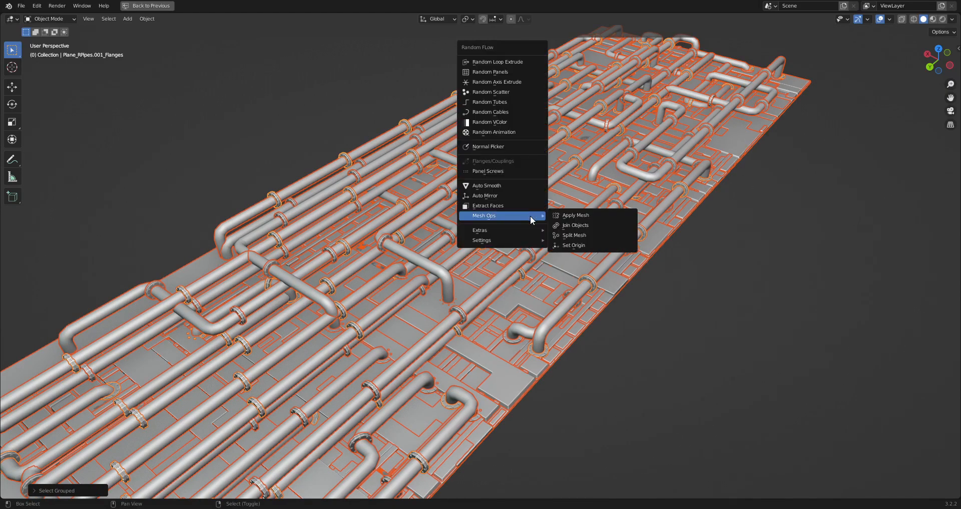
pyautogui.click(507, 189)
pyautogui.hotkey('alt', 'a')
# - Select the first tube object's flanges and examine their shading up close
pyautogui.scroll(5, 557, 233)
pyautogui.scroll(1, 602, 249)
pyautogui.rightClick(560, 266)
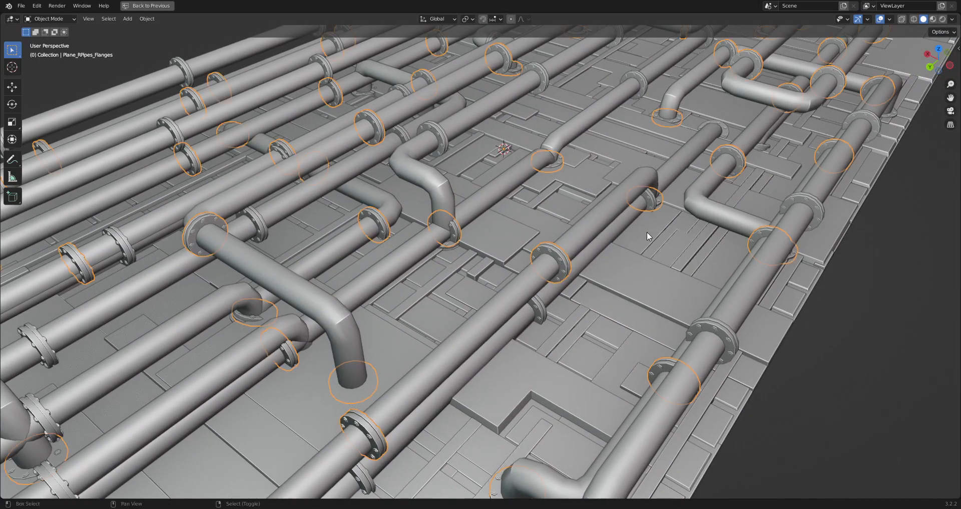
pyautogui.scroll(2, 638, 234)
pyautogui.press('q')
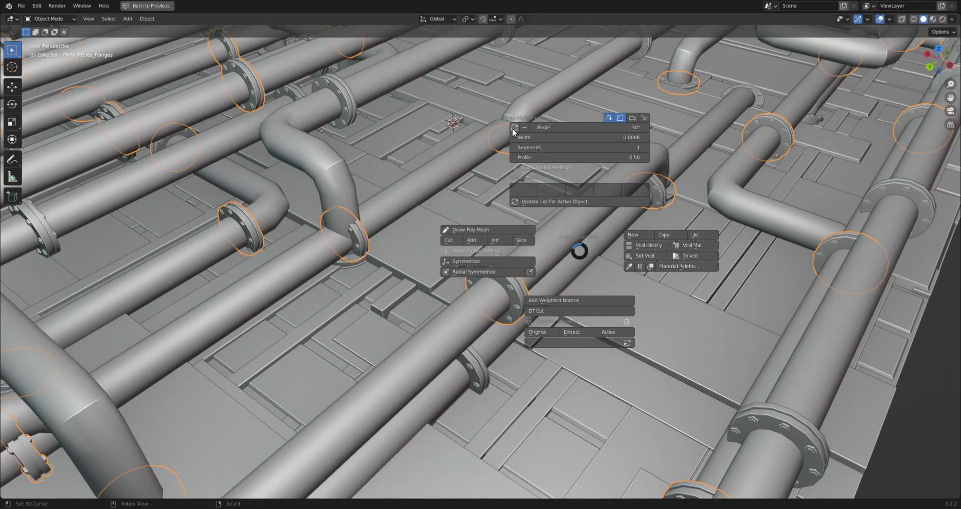
pyautogui.press('Escape')
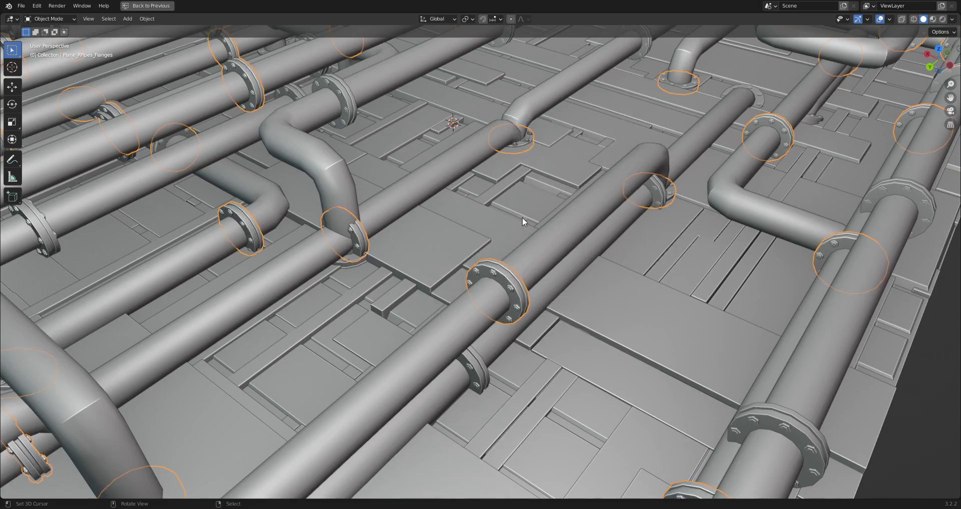
# - Examine the shading of both tube objects' flanges up close across the surface
pyautogui.scroll(6, 522, 218)
pyautogui.scroll(-4, 526, 221)
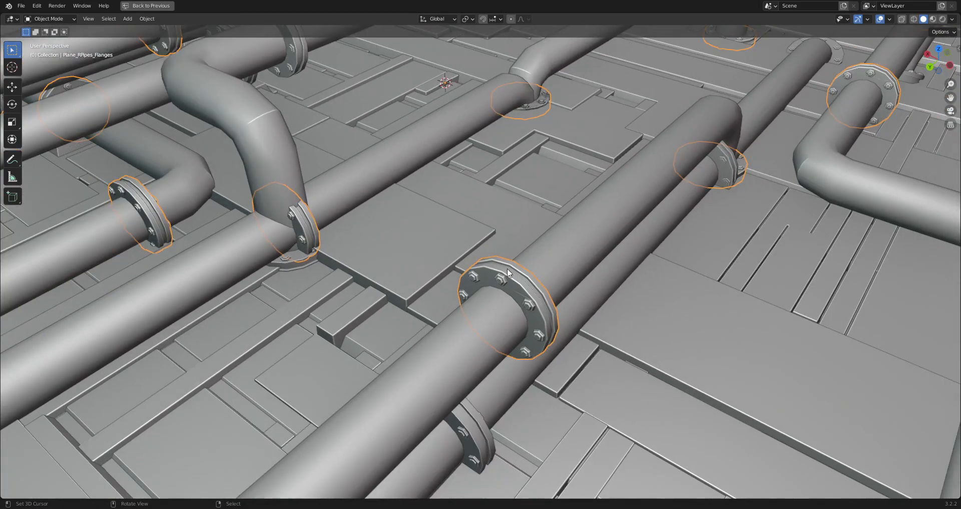
pyautogui.scroll(-4, 539, 292)
pyautogui.keyDown('shift'); pyautogui.moveTo(397, 268); pyautogui.dragTo(637, 146, button='middle'); pyautogui.keyUp('shift')
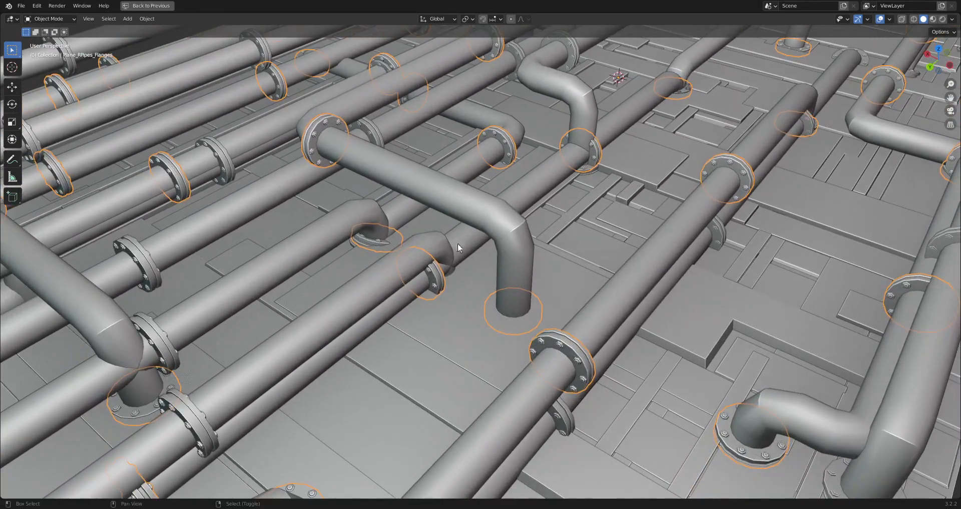
pyautogui.keyDown('shift'); pyautogui.moveTo(371, 211); pyautogui.dragTo(473, 258, button='middle'); pyautogui.keyUp('shift')
pyautogui.scroll(3, 473, 258)
pyautogui.rightClick(305, 218)
pyautogui.hotkey('shift', 'v')
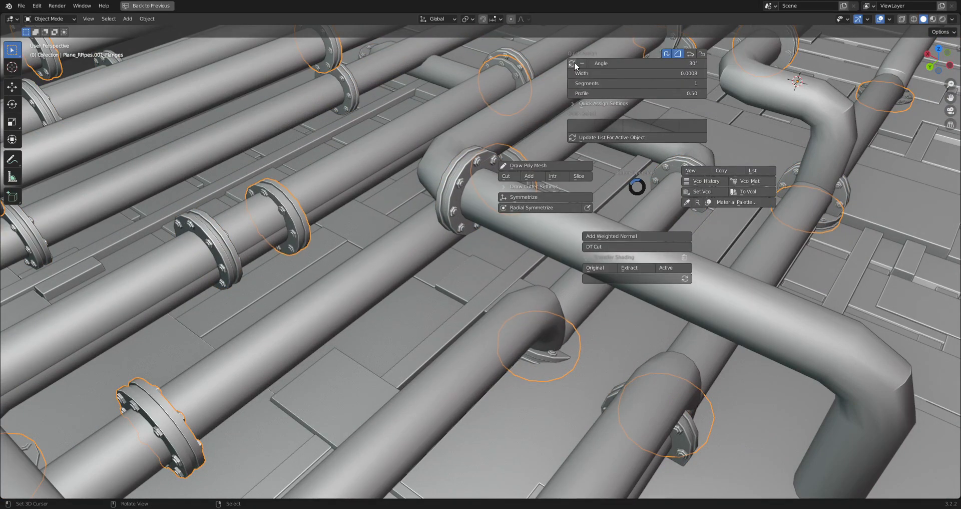
pyautogui.press('Escape')
# - Duplicate the base plane, raise the copy to just above the pipes, and save the file
pyautogui.scroll(-8, 465, 228)
pyautogui.moveTo(605, 203); pyautogui.dragTo(656, 256, button='middle')
pyautogui.scroll(-8, 657, 259)
pyautogui.scroll(3, 647, 251)
pyautogui.scroll(2, 598, 275)
pyautogui.moveTo(598, 275); pyautogui.dragTo(565, 254, button='middle')
pyautogui.click(498, 248)
pyautogui.press('g')
pyautogui.press('Escape')
pyautogui.moveTo(544, 236); pyautogui.dragTo(545, 225)
pyautogui.scroll(5, 525, 249)
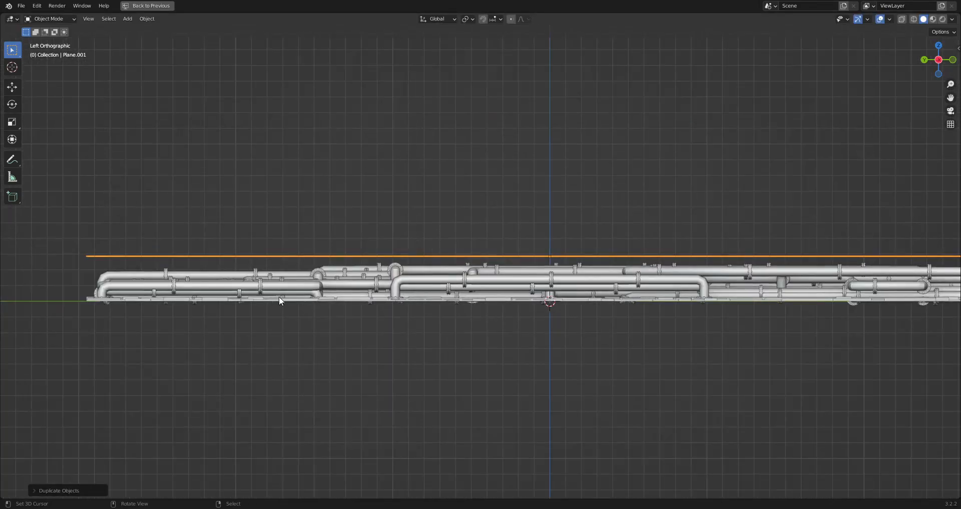
pyautogui.hotkey('ctrl', 's')
pyautogui.moveTo(585, 280)
pyautogui.mouseDown(button='middle')
pyautogui.moveTo(604, 265)
pyautogui.moveTo(602, 287)
pyautogui.mouseUp(button='middle')
pyautogui.moveTo(492, 285); pyautogui.dragTo(506, 266, button='middle')
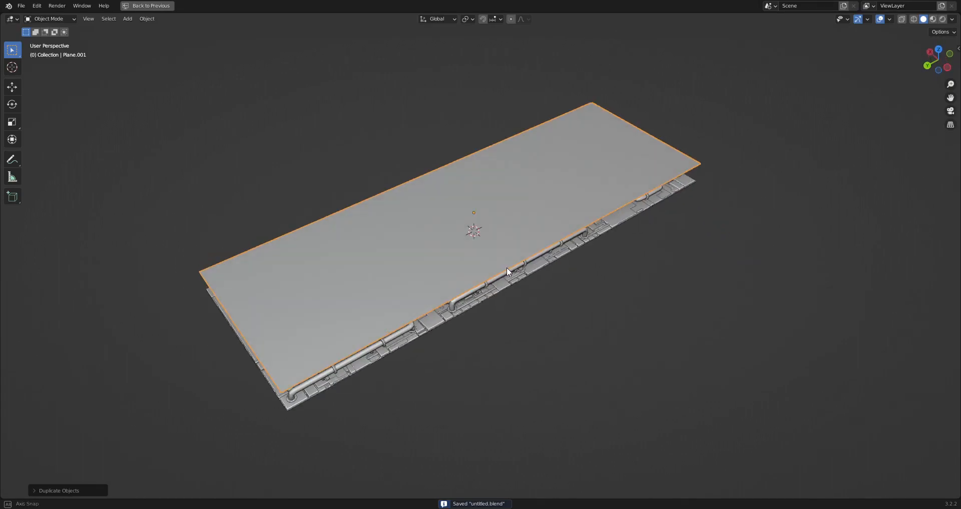
# - Restore the full layout with the raised plane in Edit Mode and turn the enlarged timeline area into side-by-side Shader and UV Editors
pyautogui.press('Tab')
pyautogui.hotkey('ctrl', 'space')
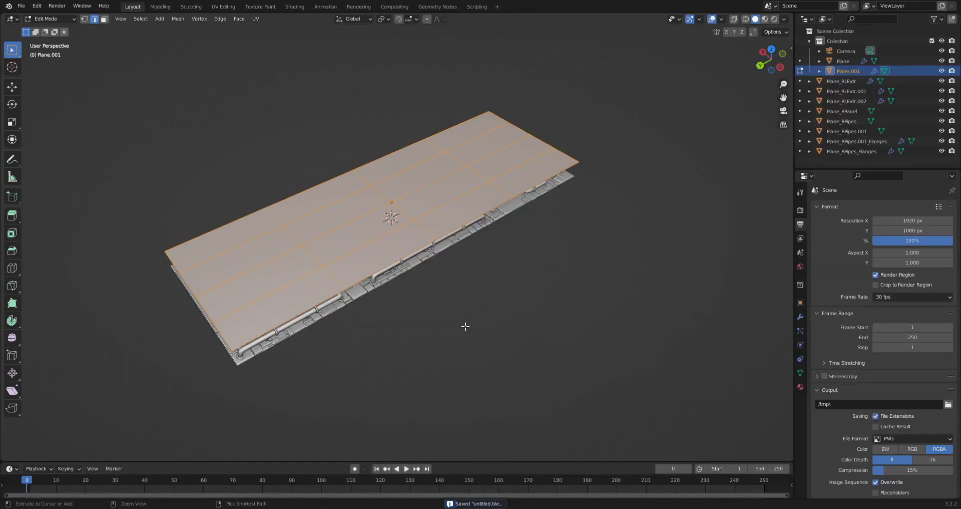
pyautogui.moveTo(446, 461); pyautogui.dragTo(451, 331)
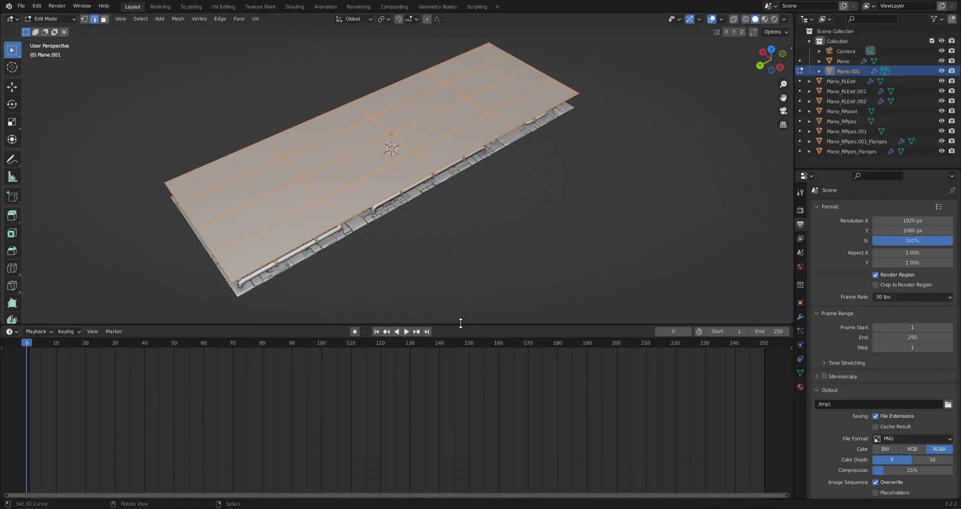
pyautogui.click(10, 331)
pyautogui.press('s')
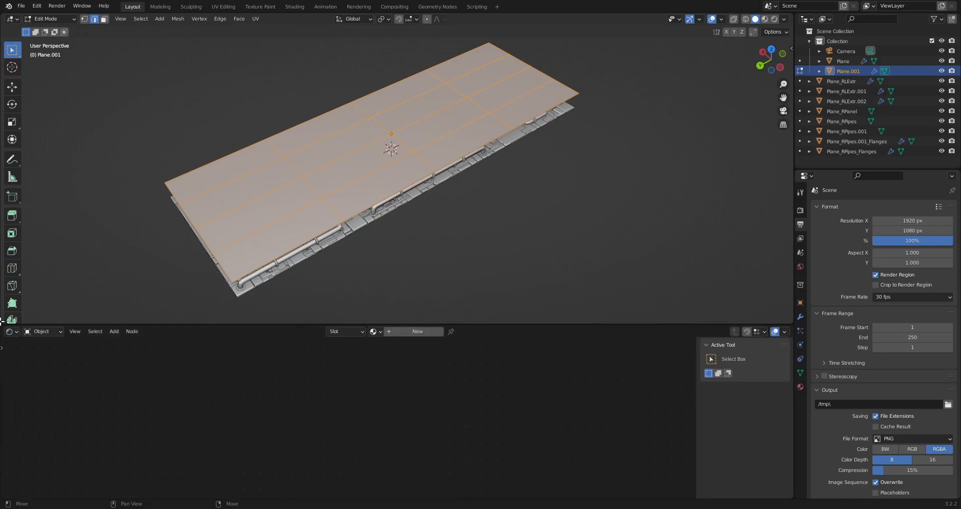
pyautogui.moveTo(2, 327); pyautogui.dragTo(434, 360)
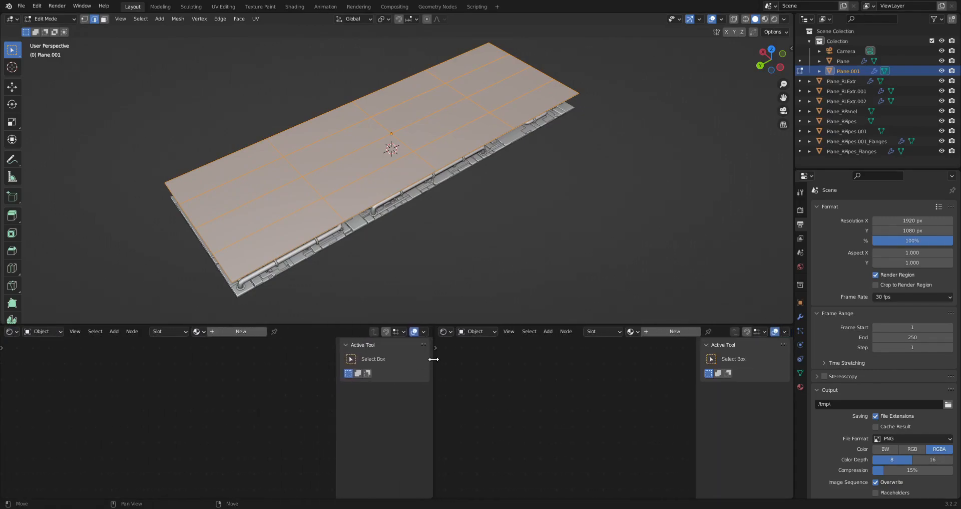
pyautogui.click(446, 331)
pyautogui.click(466, 378)
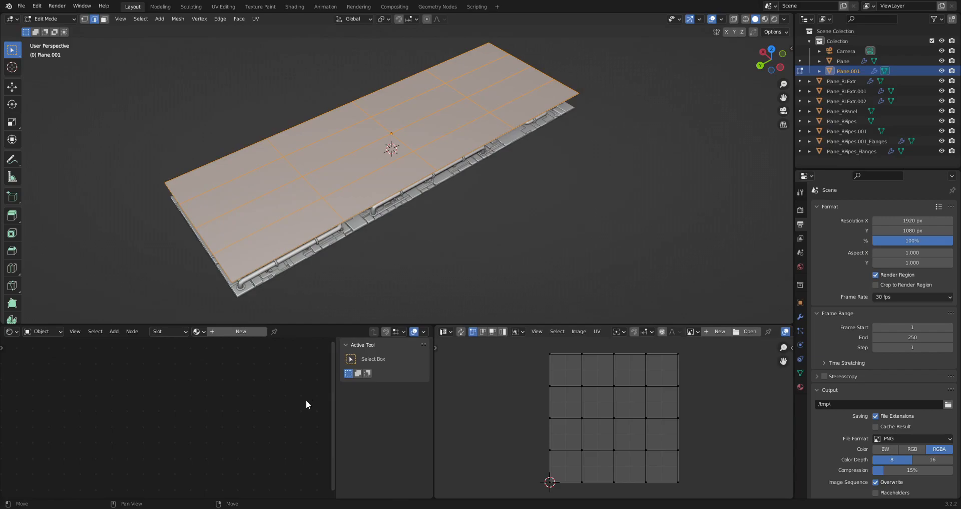
pyautogui.press('n')
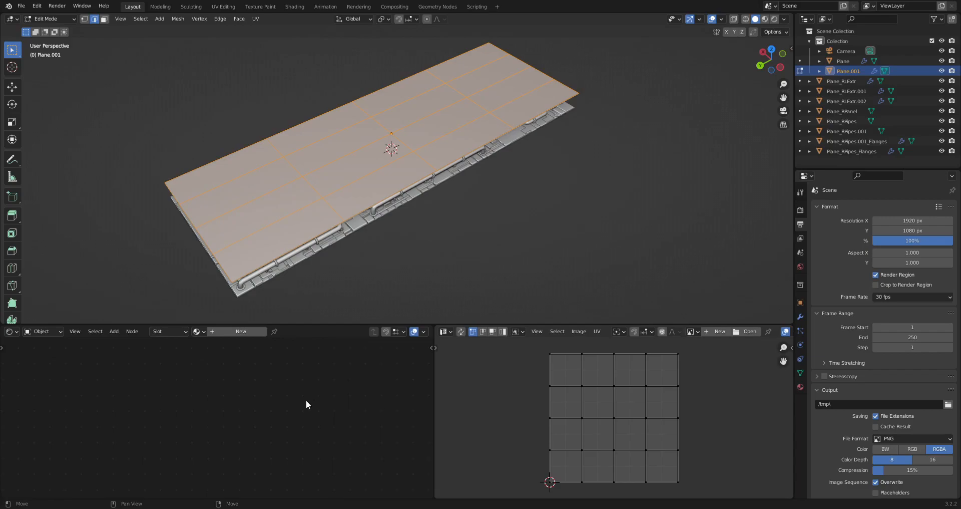
pyautogui.click(11, 331)
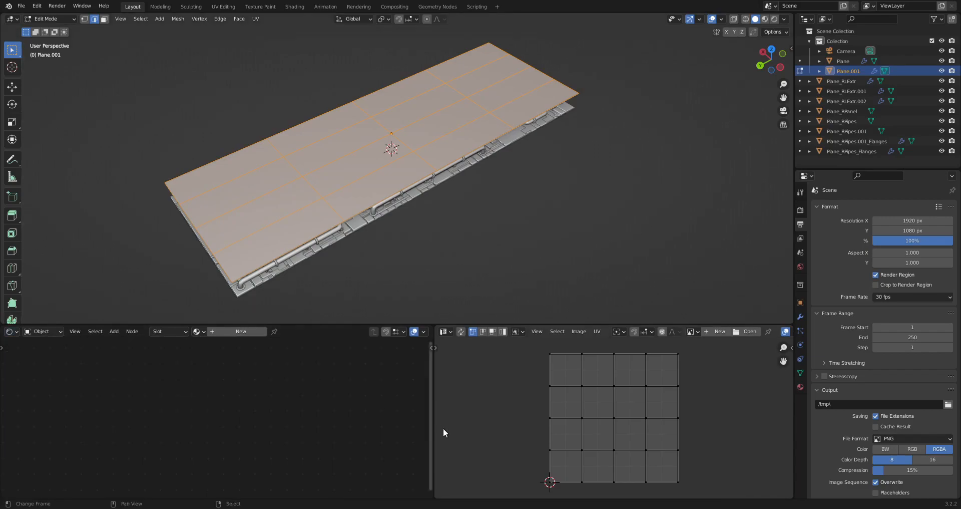
# - Unwrap the raised plane's faces, return to Object Mode, and save the file
pyautogui.press('u')
pyautogui.click(504, 240)
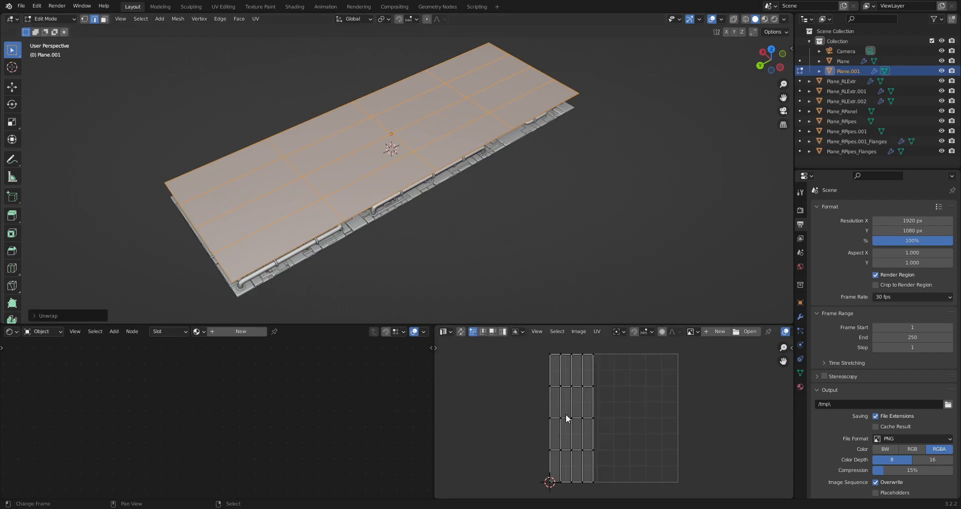
pyautogui.press('Tab')
pyautogui.scroll(-2, 335, 180)
pyautogui.moveTo(460, 188); pyautogui.dragTo(458, 157, button='middle')
pyautogui.hotkey('ctrl', 's')
# - Assign a new material to the raised plane and create a blank 2048 × 2048 px image named "normal" for it
pyautogui.click(241, 331)
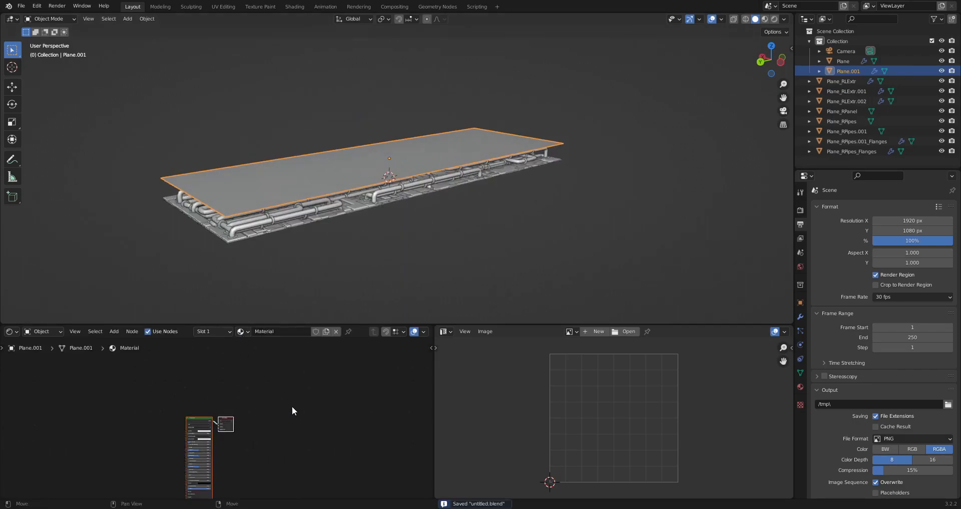
pyautogui.press('Tab')
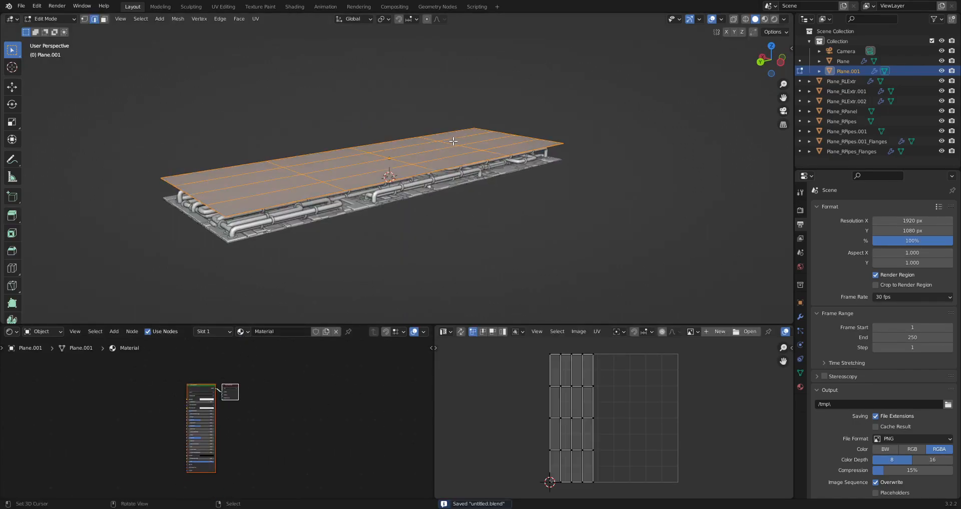
pyautogui.click(715, 331)
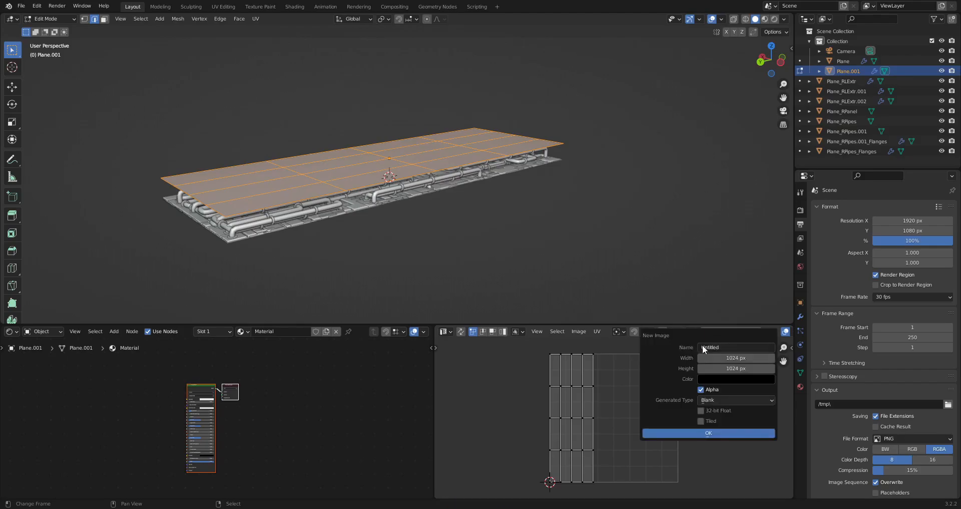
pyautogui.write('normal')
pyautogui.click(720, 358)
pyautogui.write('2048')
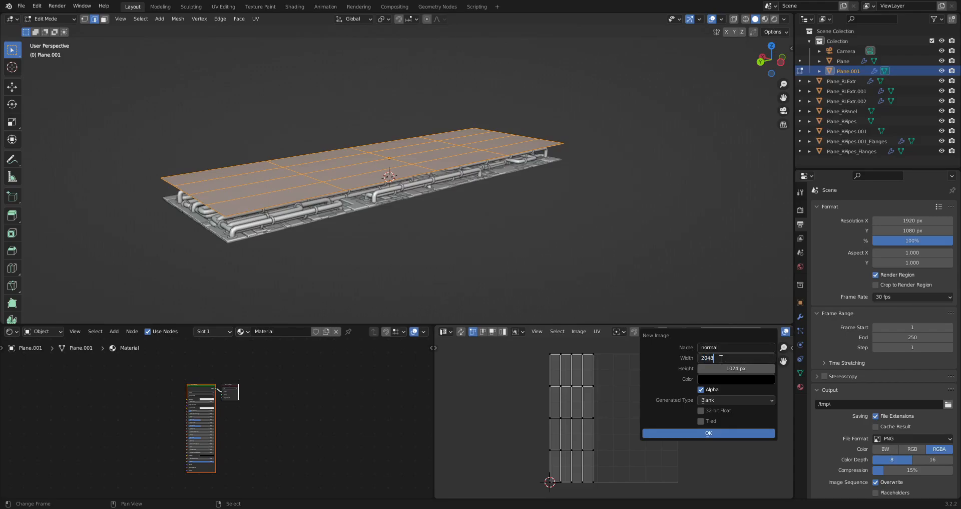
pyautogui.press('Tab')
pyautogui.write('2048')
pyautogui.press('Return')
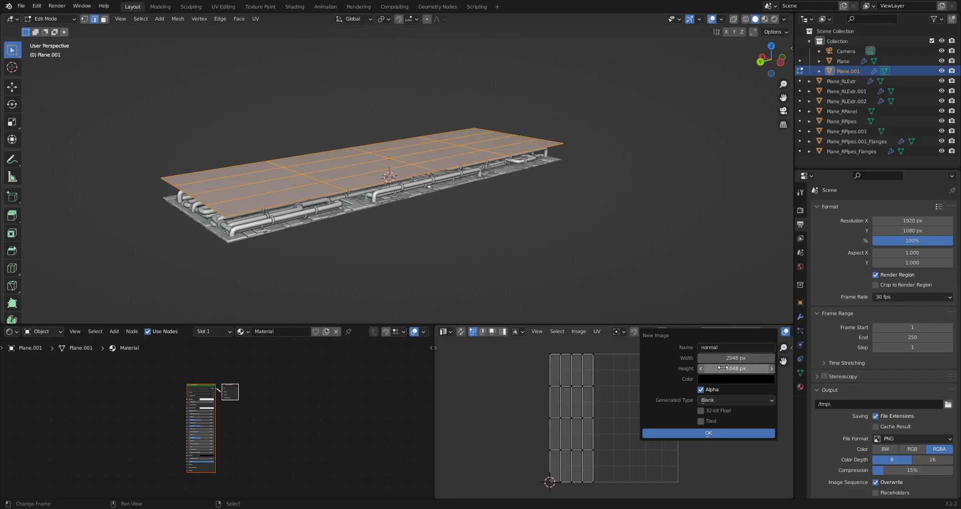
pyautogui.click(719, 433)
pyautogui.scroll(-4, 568, 417)
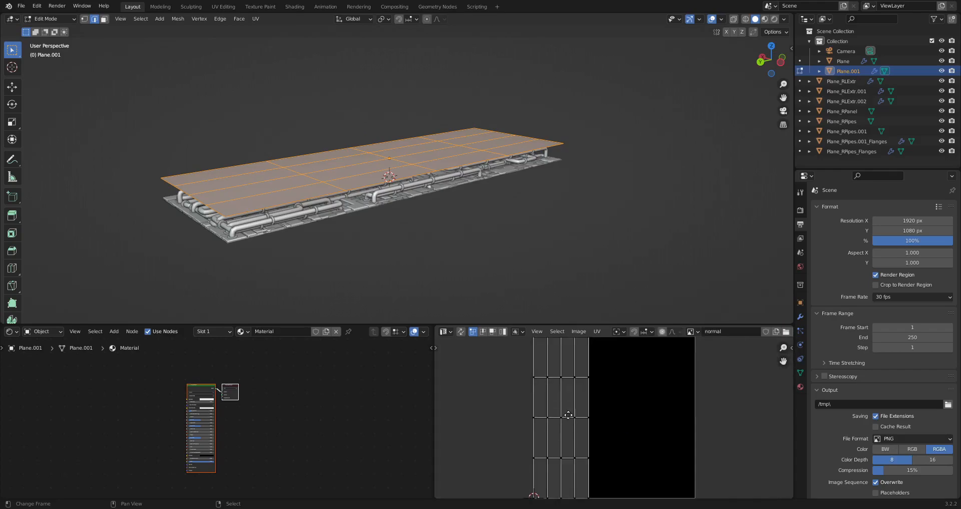
pyautogui.press('Tab')
pyautogui.hotkey('ctrl', 's')
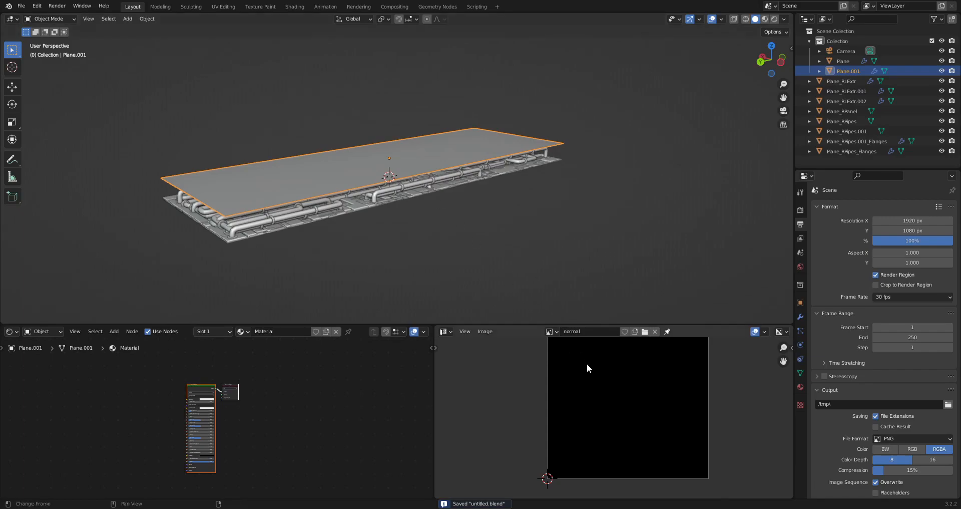
# - Add the "normal" image to the plane's material as an unconnected Image Texture node, keep that node active, and save the file
pyautogui.moveTo(550, 332); pyautogui.dragTo(132, 409)
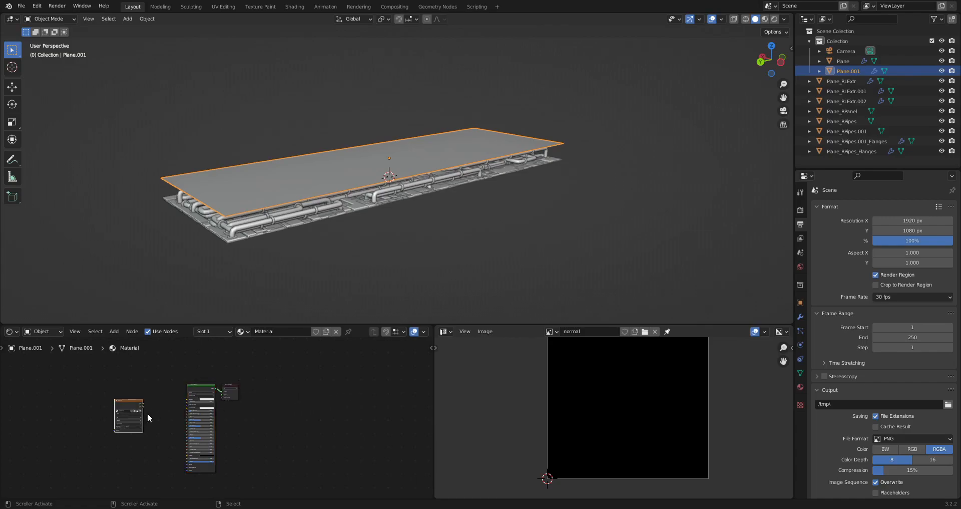
pyautogui.hotkey('ctrl', 's')
pyautogui.moveTo(128, 431); pyautogui.dragTo(261, 429, button='middle')
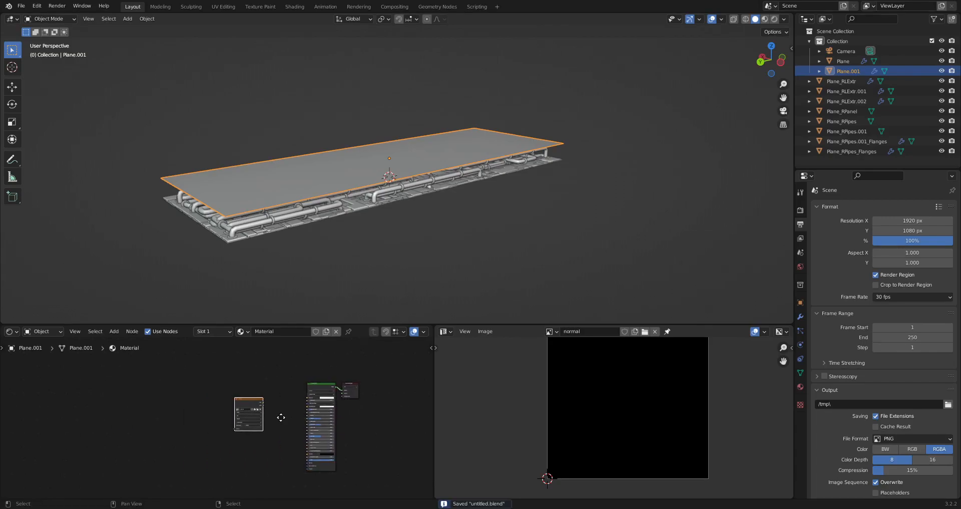
pyautogui.scroll(2, 281, 417)
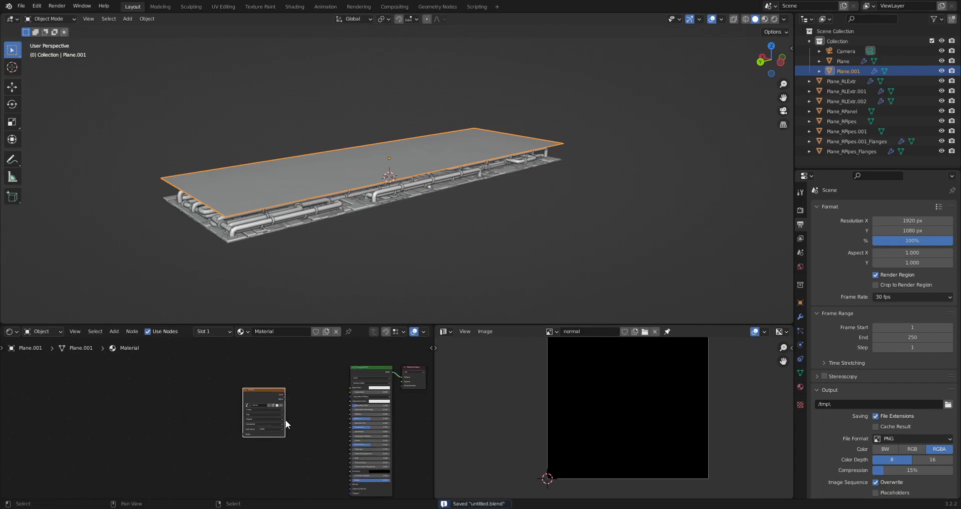
pyautogui.scroll(3, 287, 421)
pyautogui.moveTo(277, 392); pyautogui.dragTo(285, 392)
pyautogui.moveTo(368, 374); pyautogui.dragTo(206, 416, button='middle')
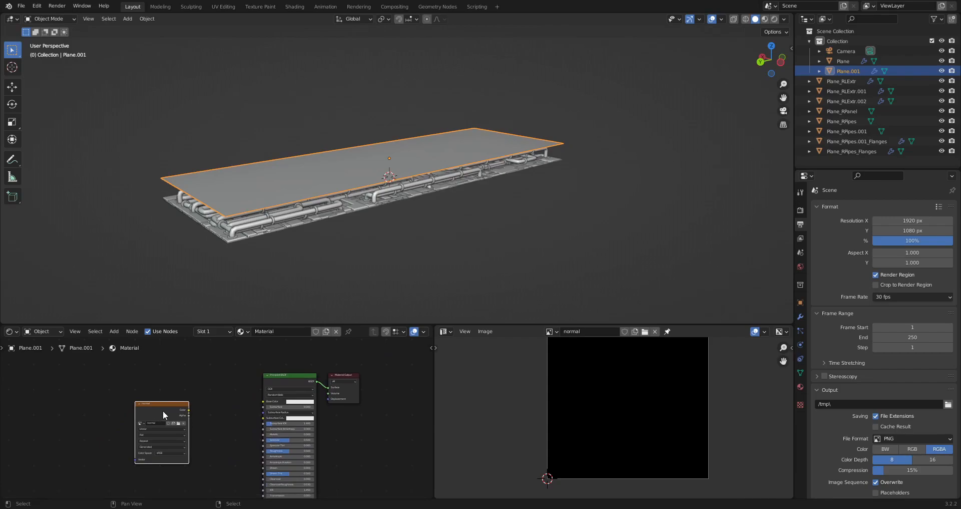
pyautogui.click(289, 387)
pyautogui.click(170, 407)
pyautogui.moveTo(431, 202); pyautogui.dragTo(446, 225, button='middle')
pyautogui.hotkey('ctrl', 's')
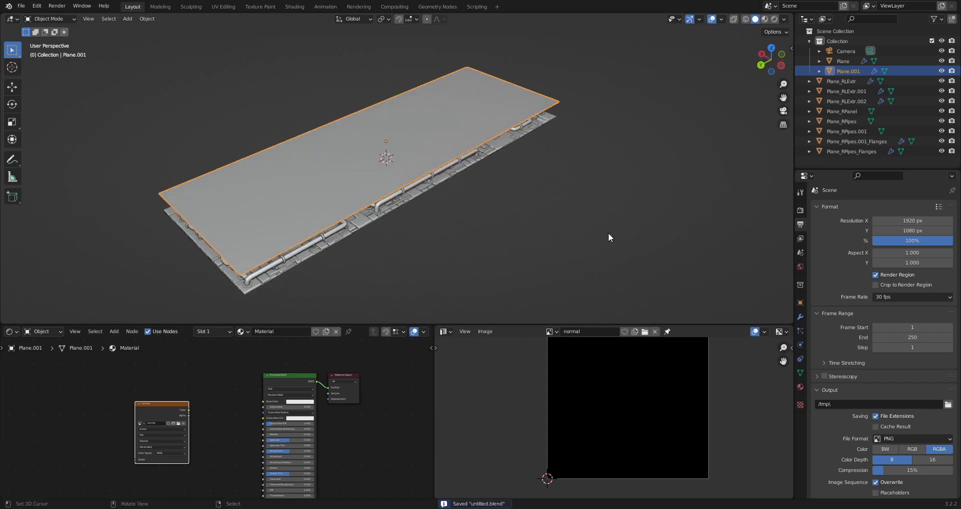
# - Open the Cycles bake settings and set the bake type to Normal
pyautogui.click(804, 206)
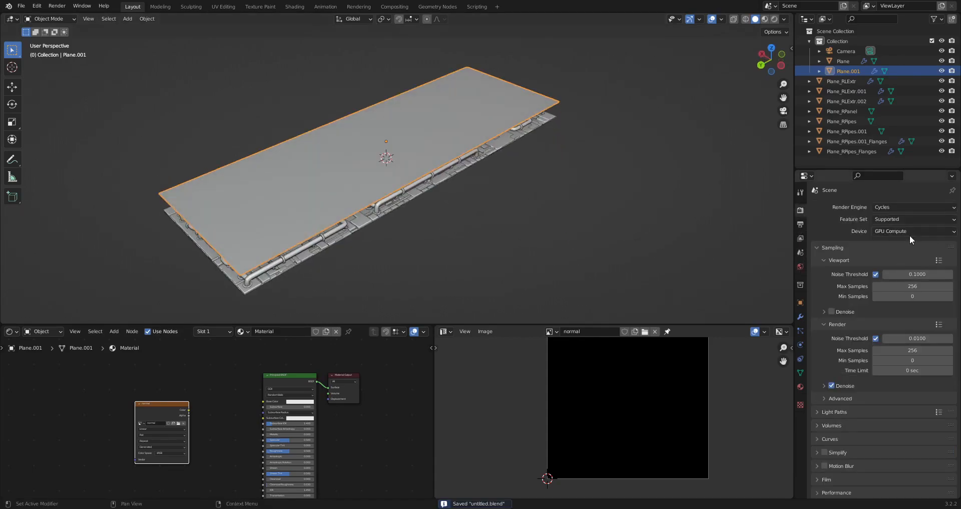
pyautogui.scroll(-3, 843, 350)
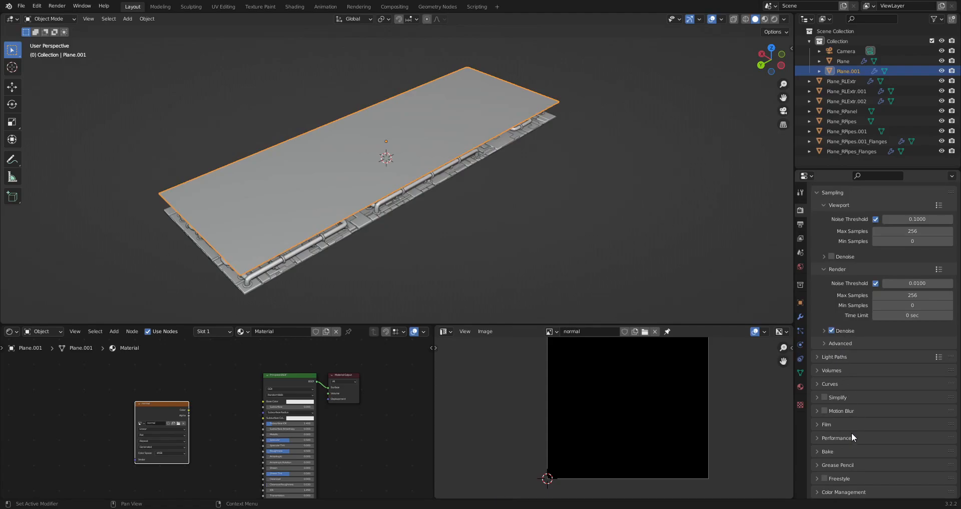
pyautogui.click(850, 451)
pyautogui.scroll(-10, 850, 449)
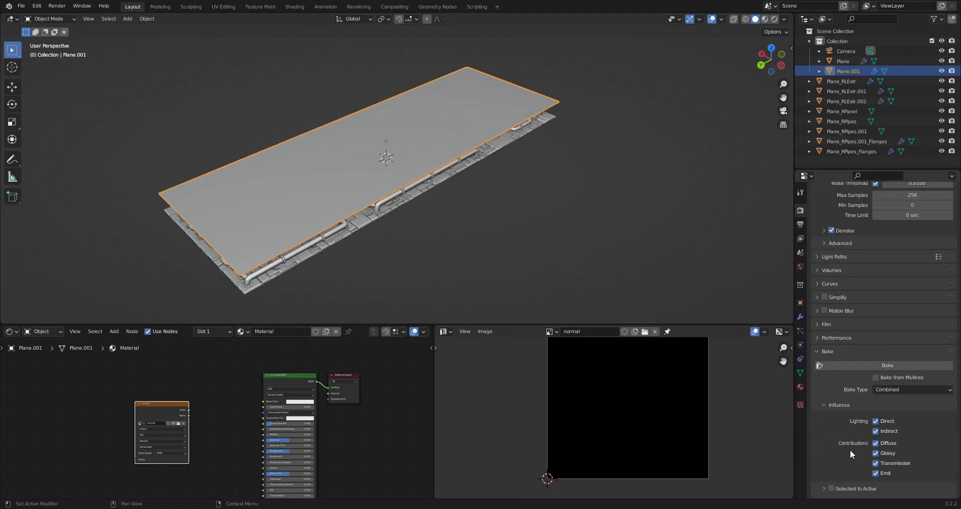
pyautogui.click(898, 269)
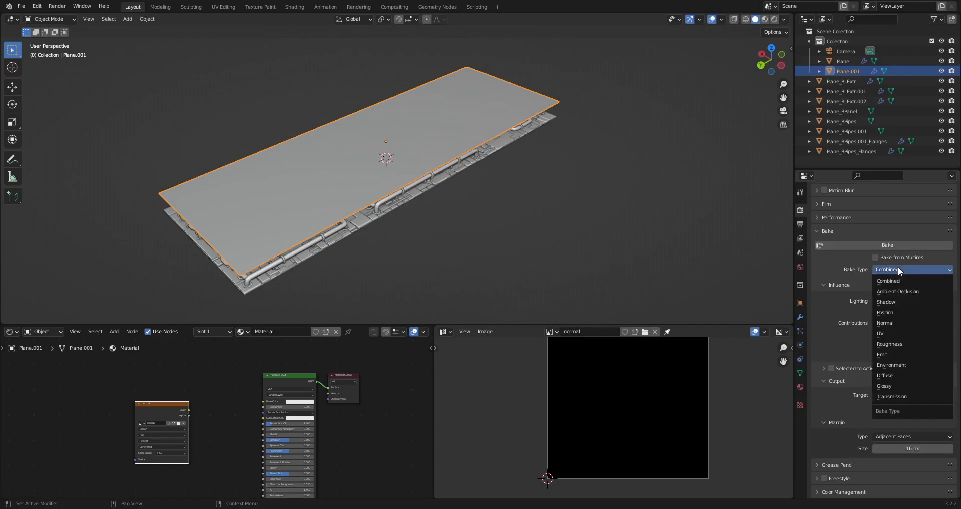
pyautogui.click(894, 322)
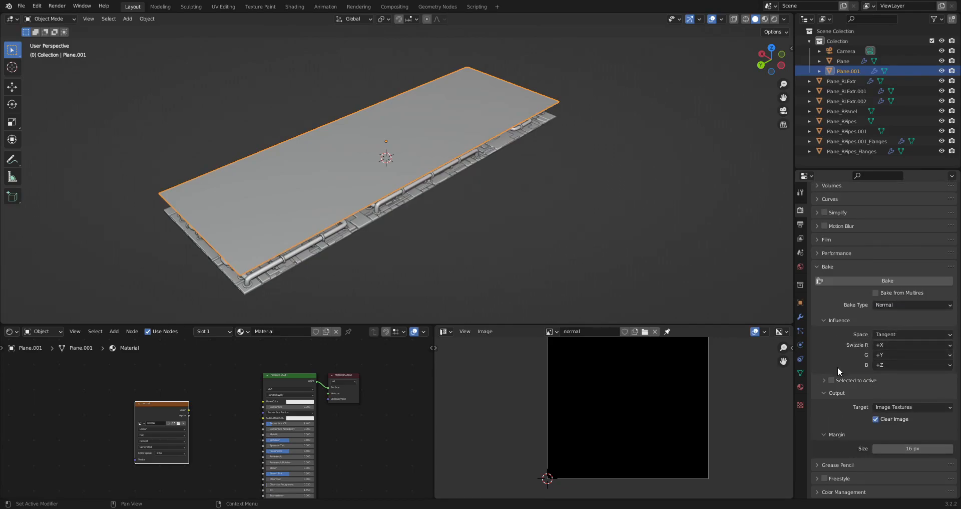
# - Try Object as the normal bake's space and switch it back to Tangent
pyautogui.click(891, 334)
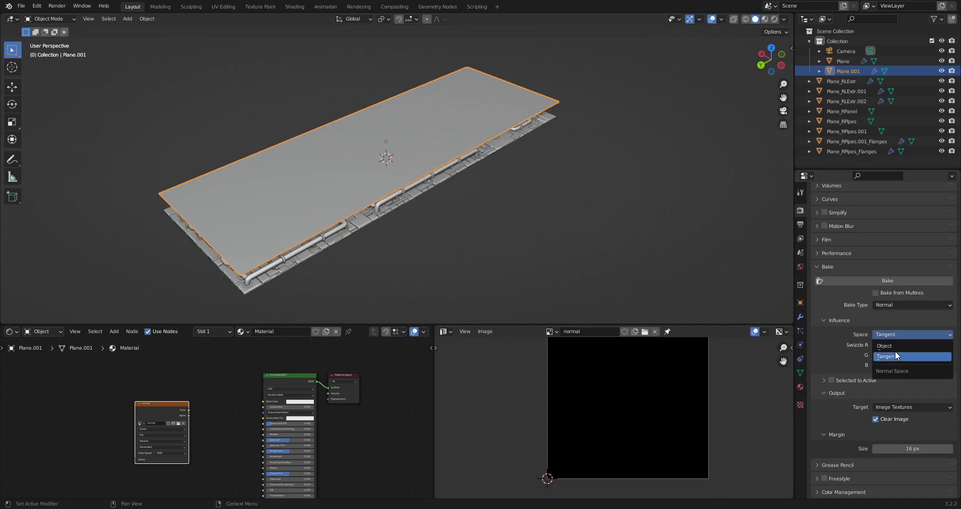
pyautogui.click(896, 347)
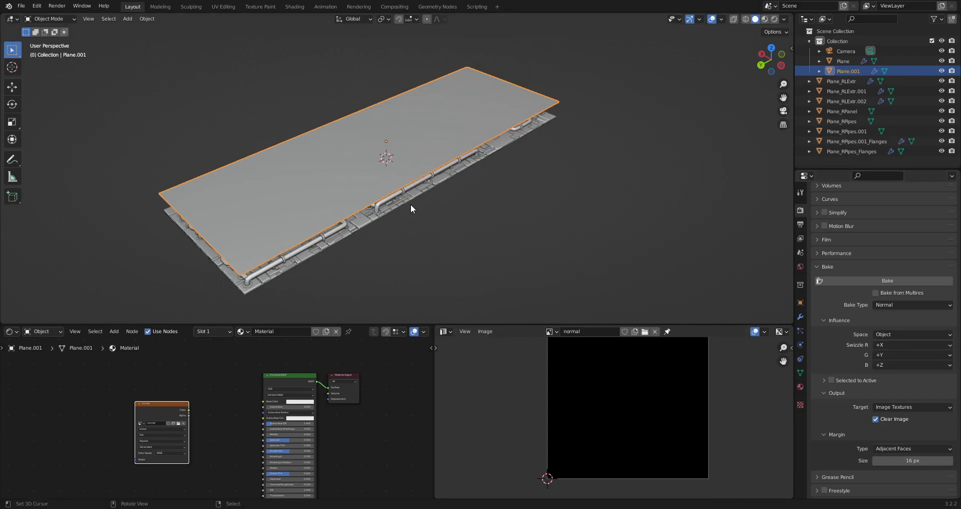
pyautogui.click(916, 331)
pyautogui.click(886, 332)
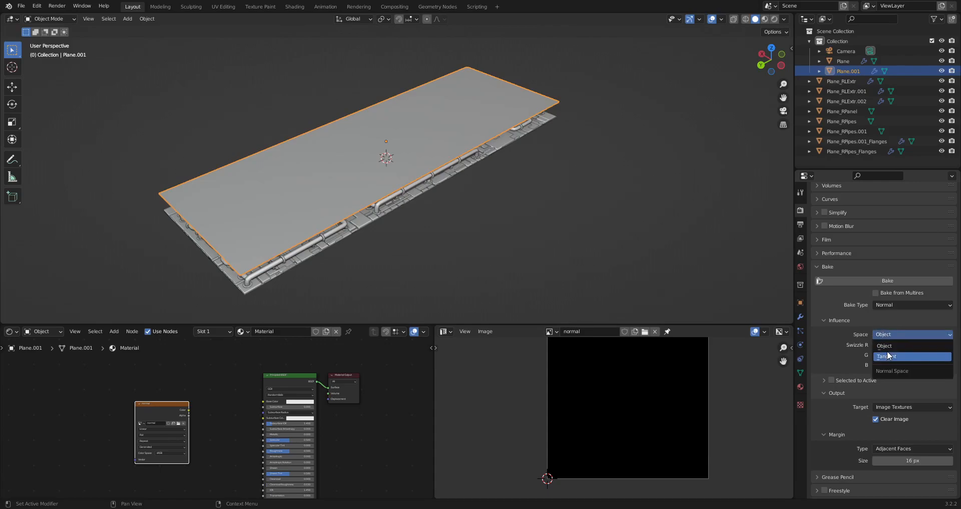
pyautogui.click(900, 356)
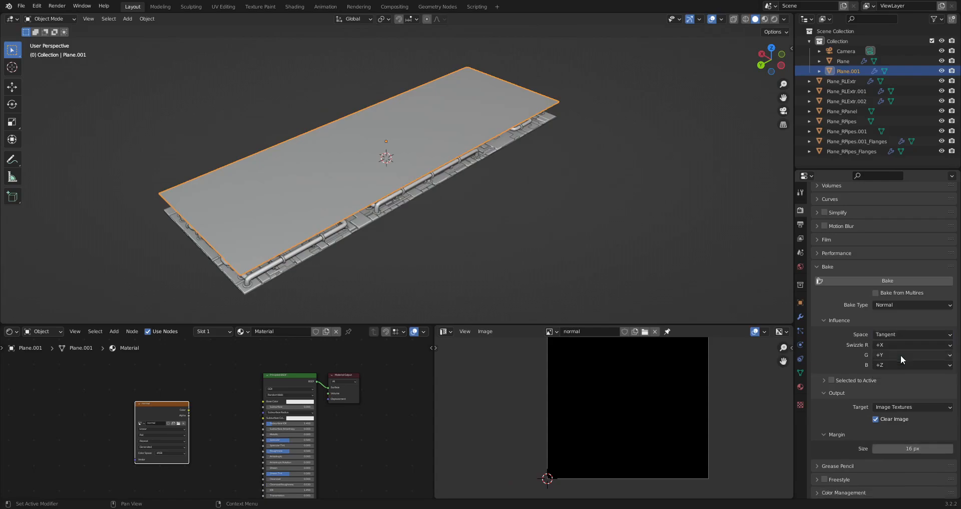
# - Enable Selected to Active for the normal bake
pyautogui.click(854, 380)
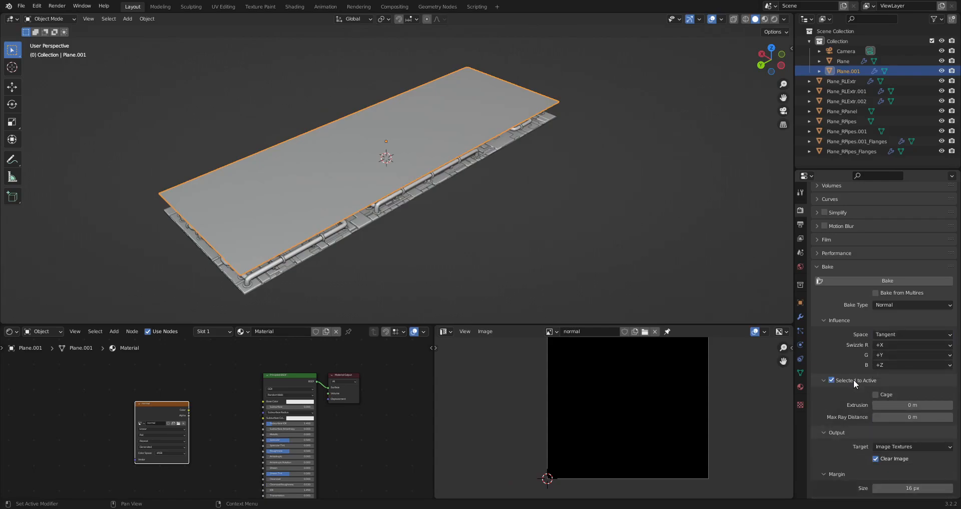
pyautogui.moveTo(485, 221); pyautogui.dragTo(487, 212, button='middle')
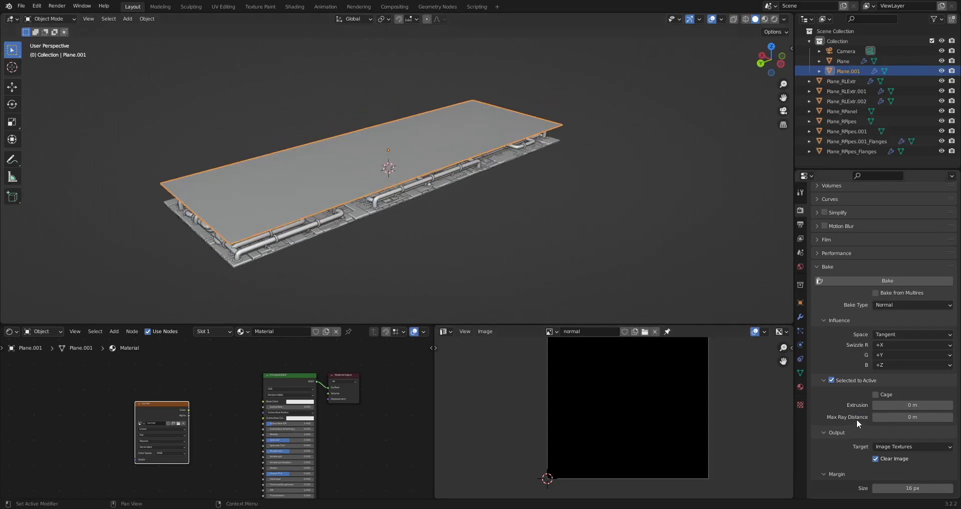
pyautogui.scroll(-2, 857, 419)
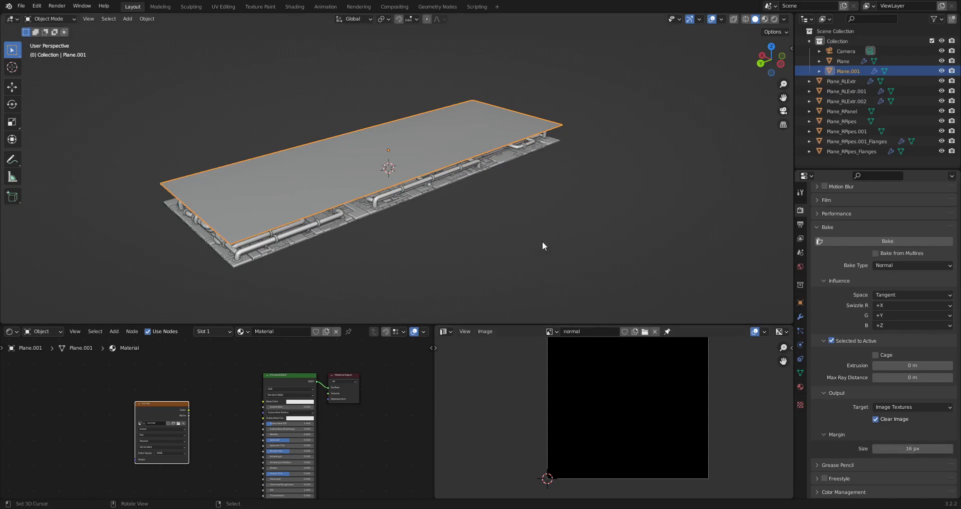
# - Select all objects of the same type as the raised plane, with that plane as the active object
pyautogui.moveTo(509, 217); pyautogui.dragTo(485, 202, button='middle')
pyautogui.hotkey('shift', 'g')
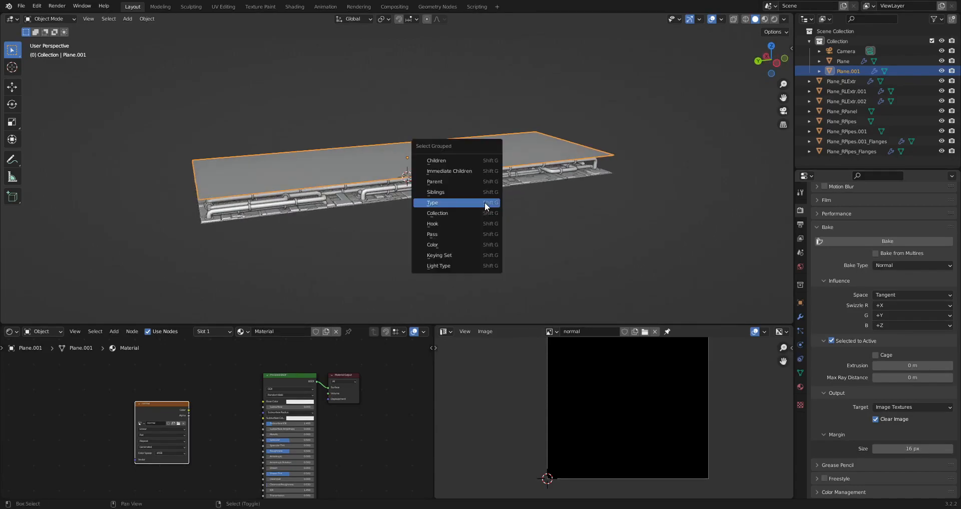
pyautogui.click(484, 203)
pyautogui.scroll(4, 484, 202)
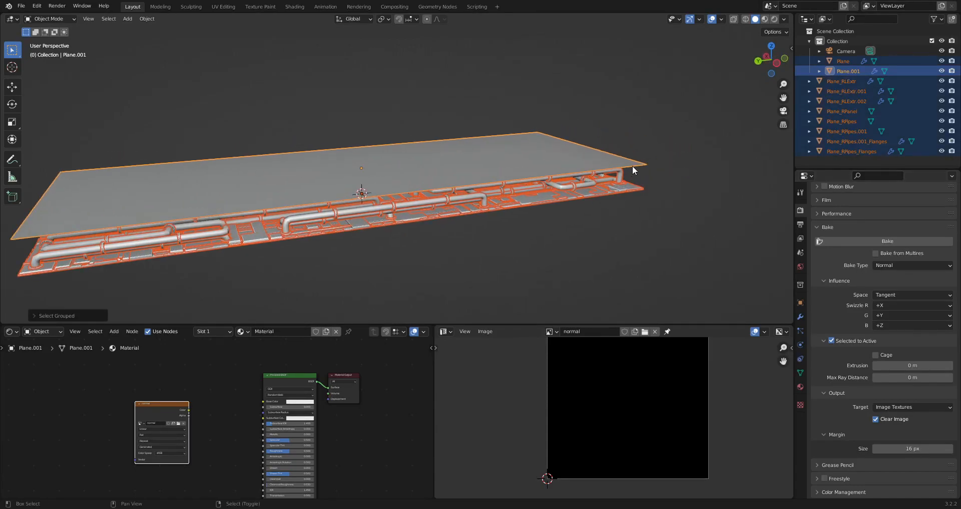
pyautogui.scroll(1, 482, 203)
pyautogui.keyDown('shift'); pyautogui.moveTo(633, 165); pyautogui.dragTo(510, 152, button='middle'); pyautogui.keyUp('shift')
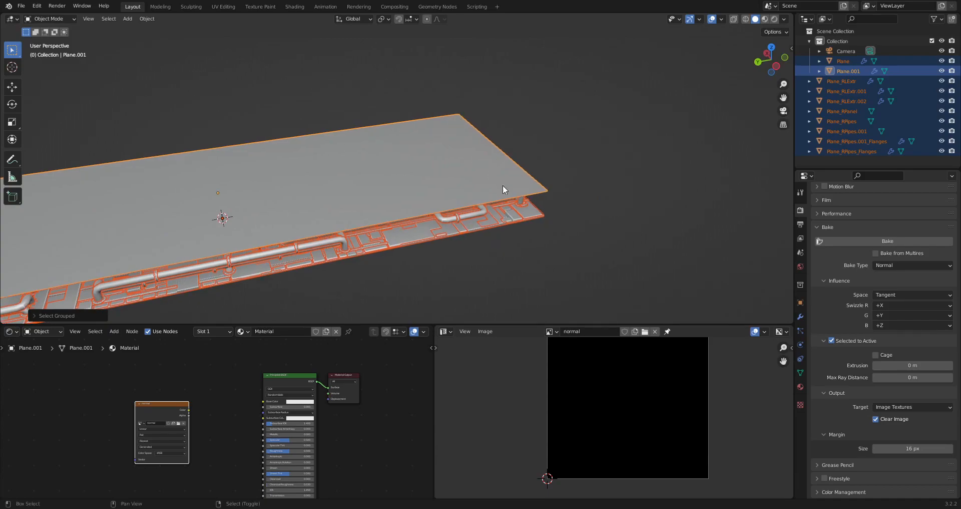
pyautogui.keyDown('shift'); pyautogui.moveTo(501, 184); pyautogui.dragTo(547, 176, button='middle'); pyautogui.keyUp('shift')
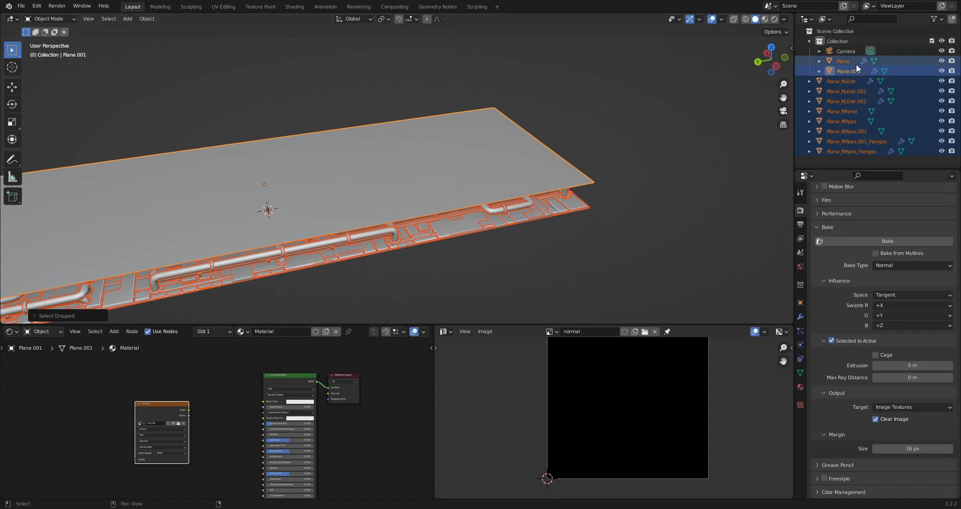
# - Select the panel object, extend the selection to all objects of its type, and make the raised plane active
pyautogui.keyDown('shift'); pyautogui.click(578, 203); pyautogui.keyUp('shift')
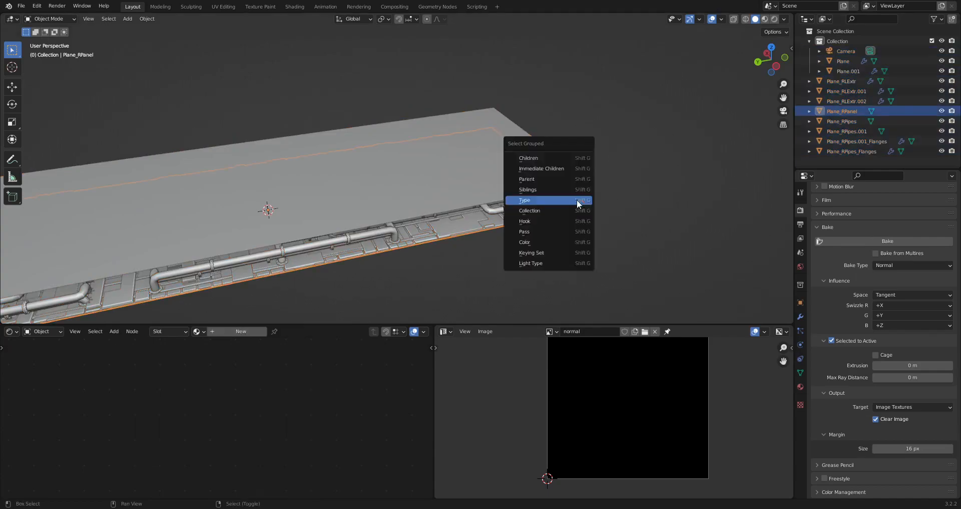
pyautogui.moveTo(621, 173); pyautogui.dragTo(638, 210, button='middle')
pyautogui.hotkey('ctrl', 'space')
pyautogui.keyDown('shift'); pyautogui.click(660, 174); pyautogui.keyUp('shift')
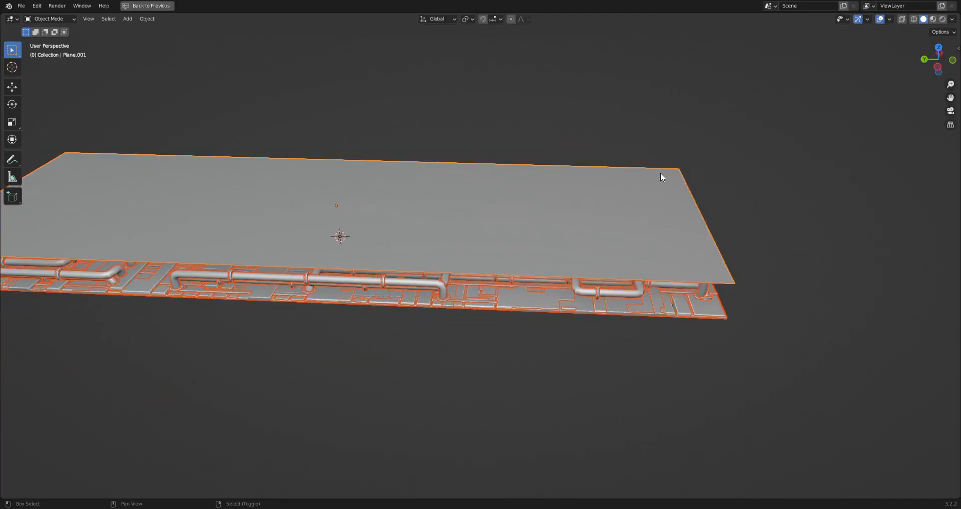
pyautogui.hotkey('ctrl', 'space')
pyautogui.moveTo(644, 206); pyautogui.dragTo(692, 163, button='middle')
pyautogui.scroll(-3, 572, 196)
# - Box-select all the meshes in a see-through side view, make the raised plane active, and clear the selection
pyautogui.click(449, 177)
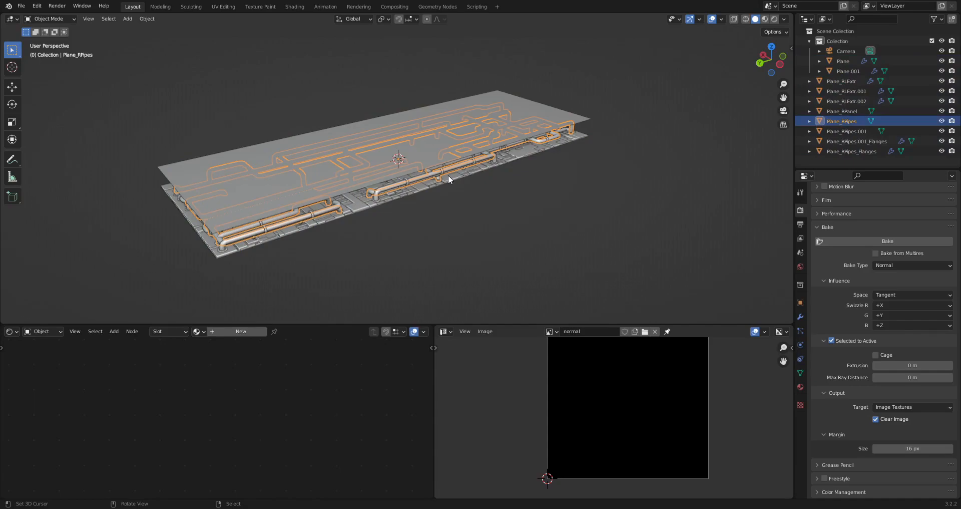
pyautogui.press('ctrl+KP_3')
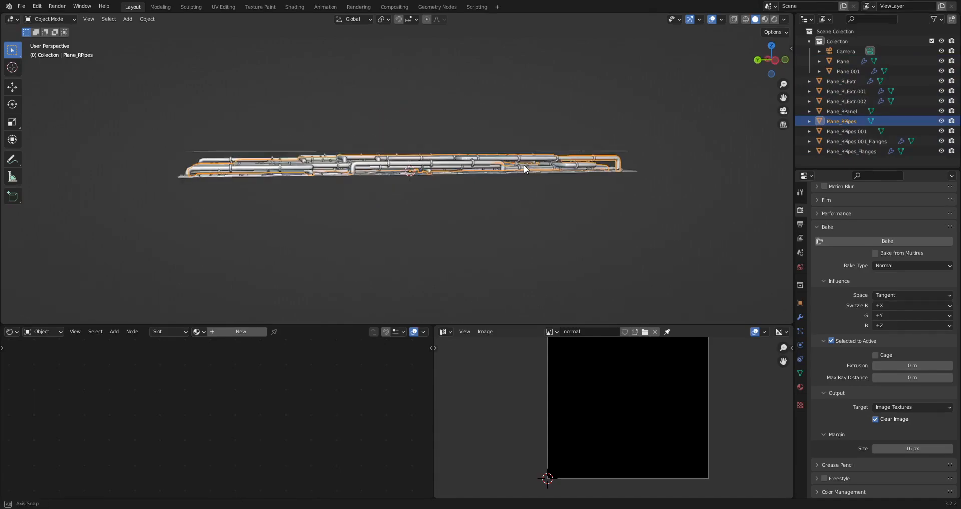
pyautogui.moveTo(427, 126); pyautogui.dragTo(490, 205)
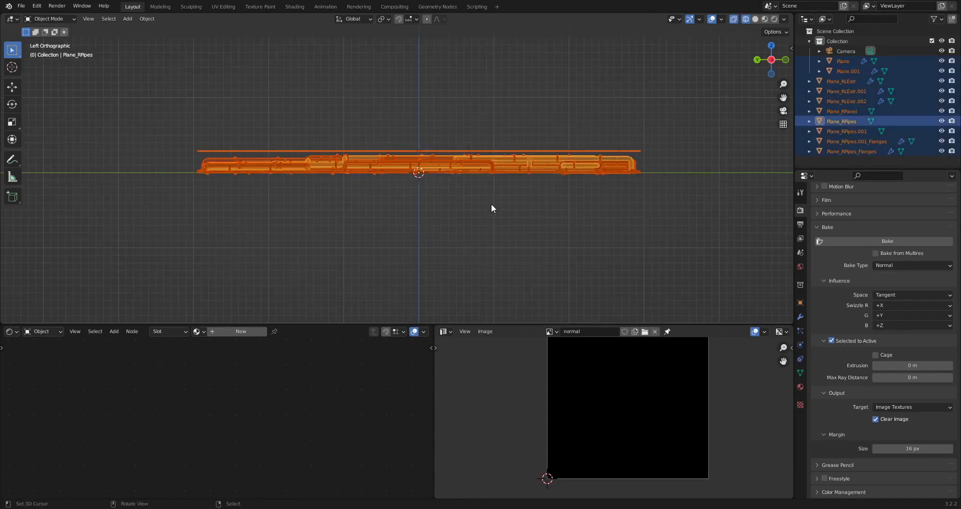
pyautogui.moveTo(528, 167); pyautogui.dragTo(562, 151, button='middle')
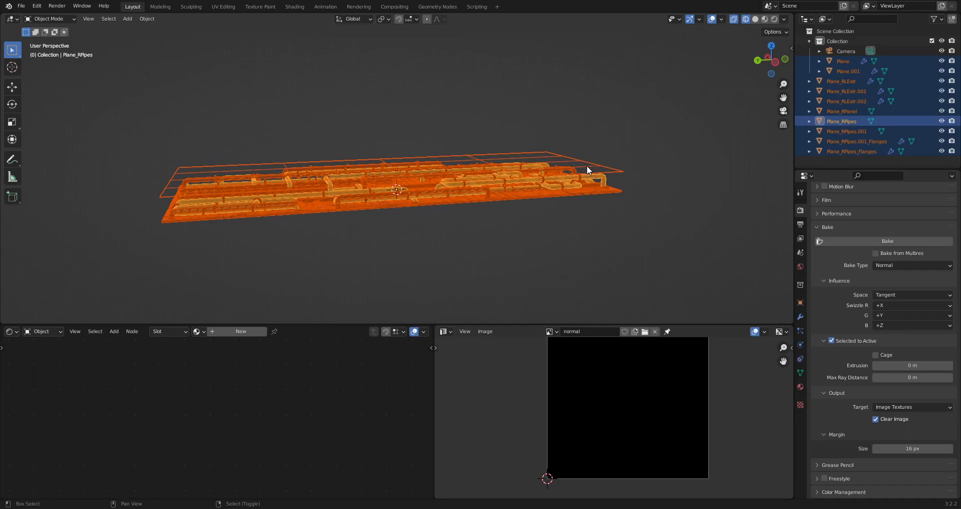
pyautogui.keyDown('shift'); pyautogui.click(546, 153); pyautogui.keyUp('shift')
pyautogui.hotkey('shift', 'z')
pyautogui.moveTo(566, 139); pyautogui.dragTo(568, 164, button='middle')
pyautogui.hotkey('alt', 'a')
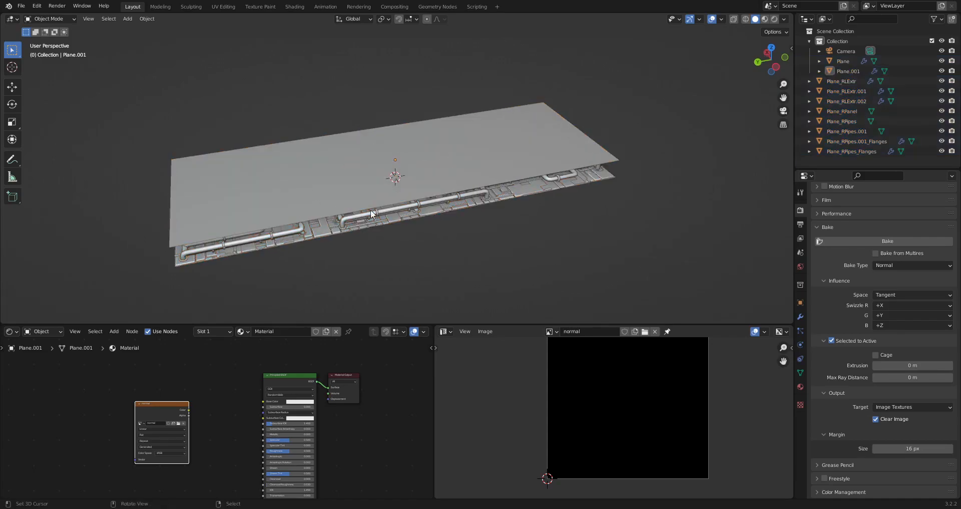
# - Select the panel object and everything of its type, make the raised plane the active object, and save the file
pyautogui.click(511, 195)
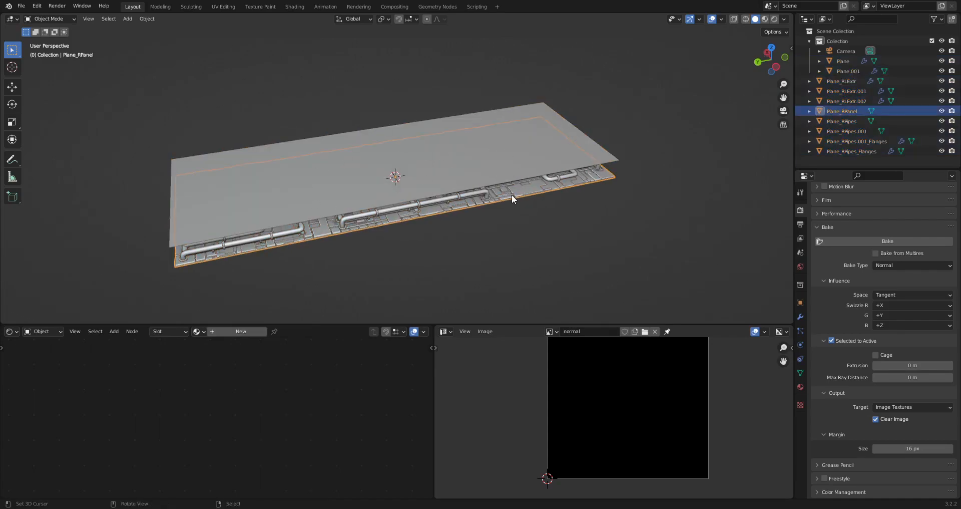
pyautogui.hotkey('shift', 'g')
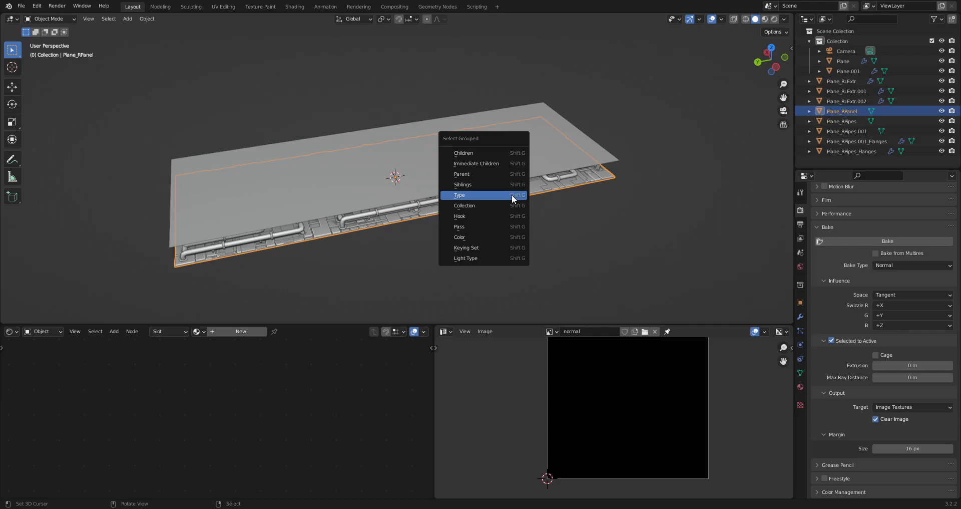
pyautogui.click(512, 195)
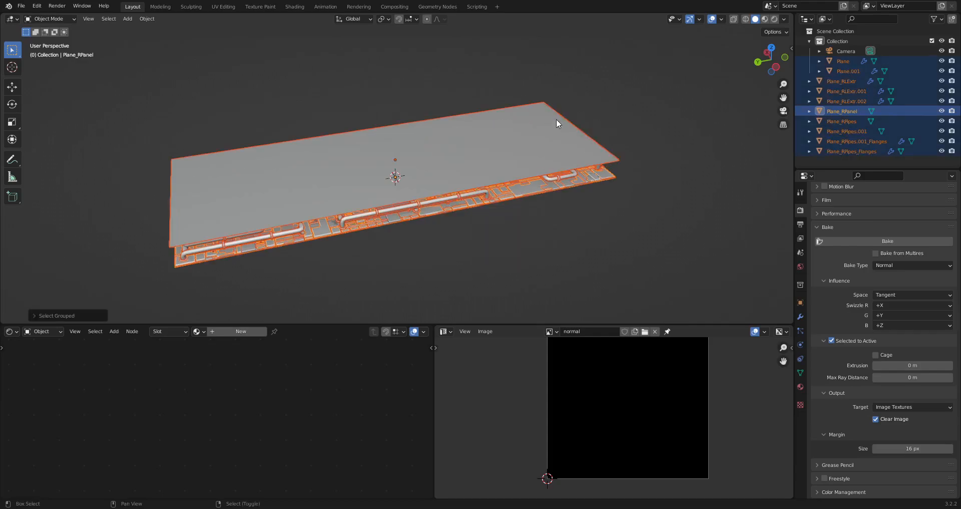
pyautogui.keyDown('shift'); pyautogui.click(542, 103); pyautogui.keyUp('shift')
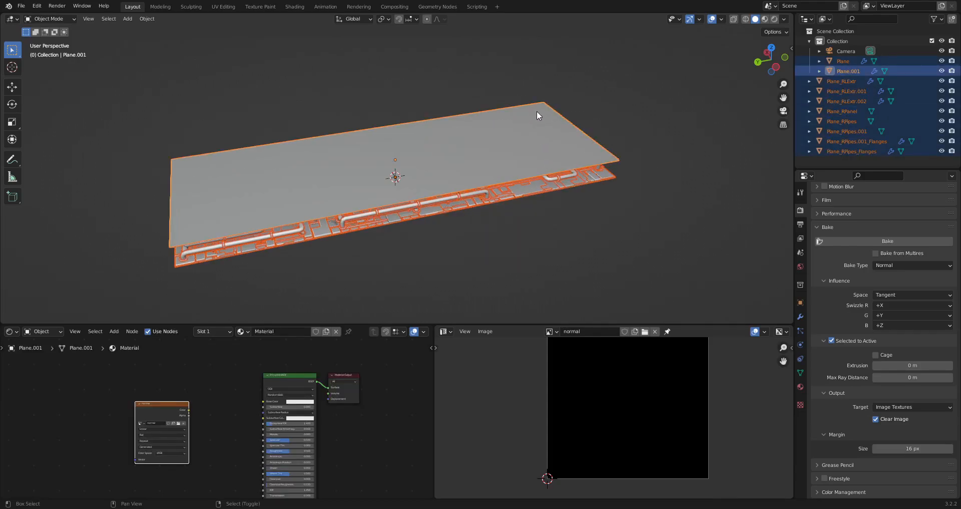
pyautogui.hotkey('ctrl', 's')
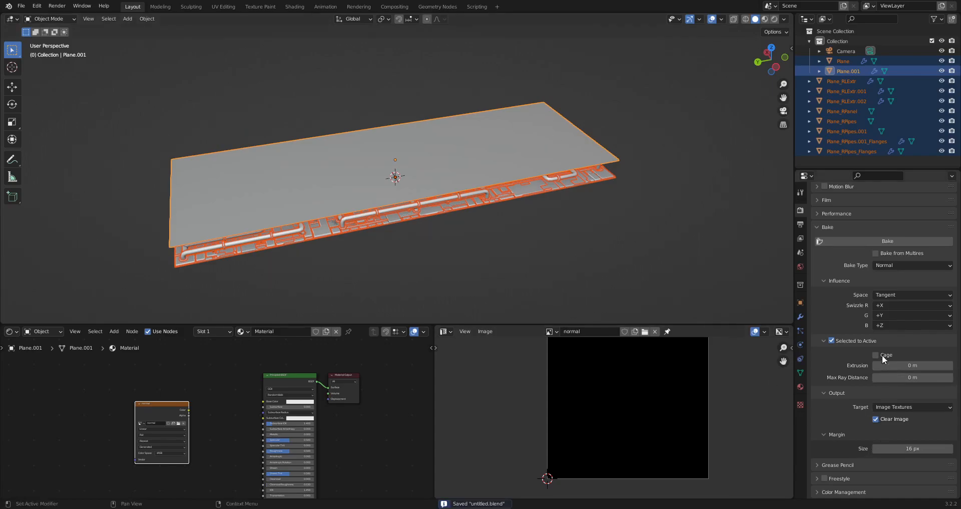
# - Set the render max samples to 32 and save the file
pyautogui.scroll(5, 846, 268)
pyautogui.scroll(3, 822, 261)
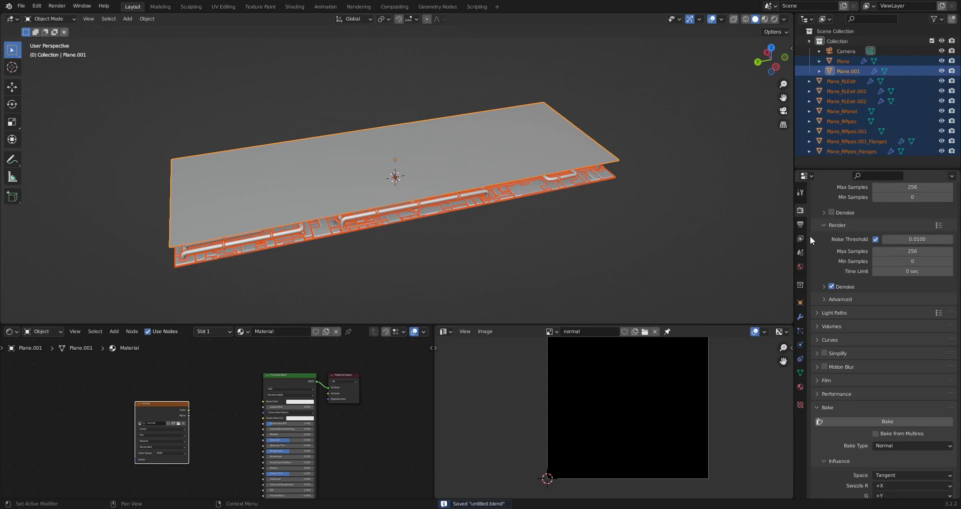
pyautogui.click(802, 223)
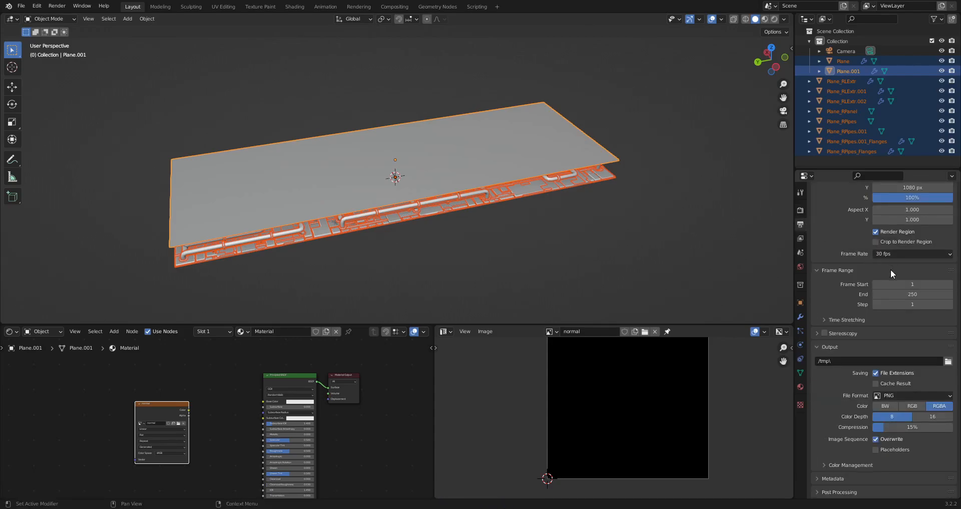
pyautogui.click(800, 210)
pyautogui.click(918, 308)
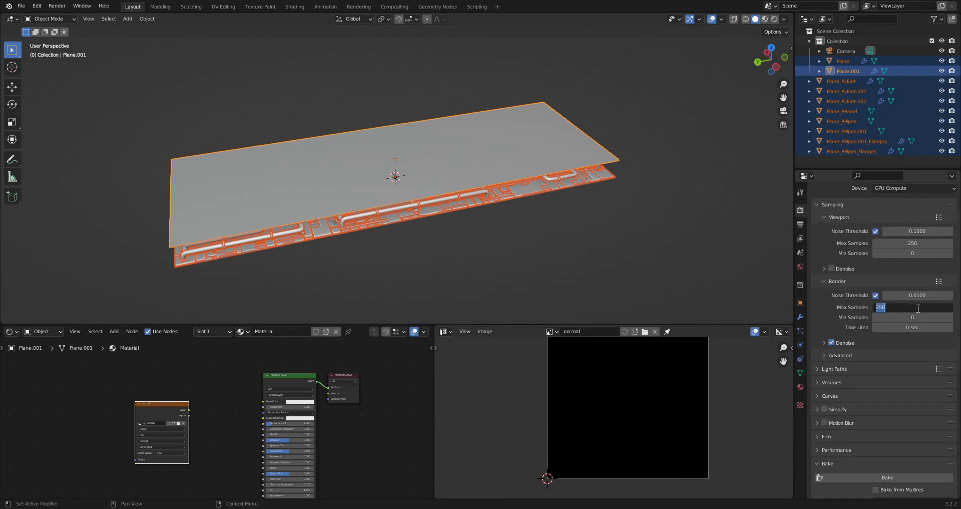
pyautogui.write('32')
pyautogui.press('Return')
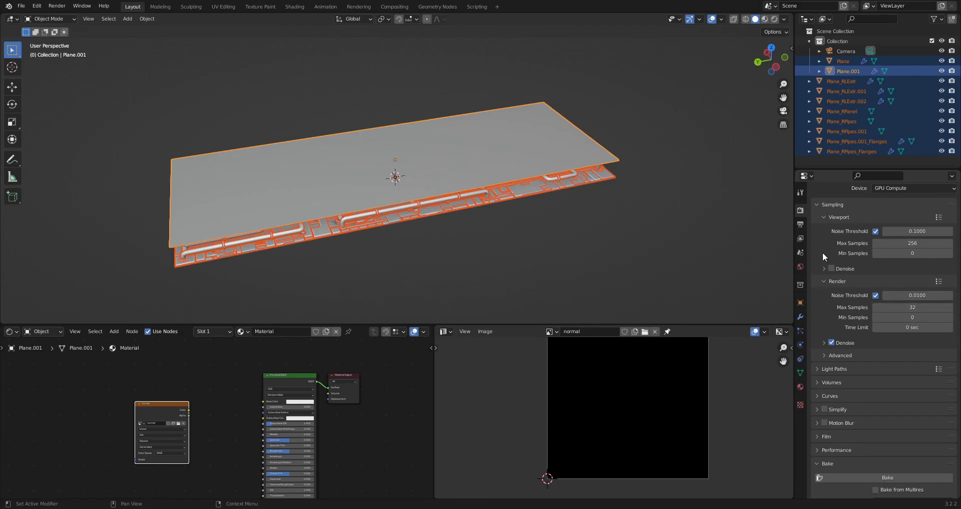
pyautogui.scroll(-2, 644, 381)
pyautogui.hotkey('ctrl', 's')
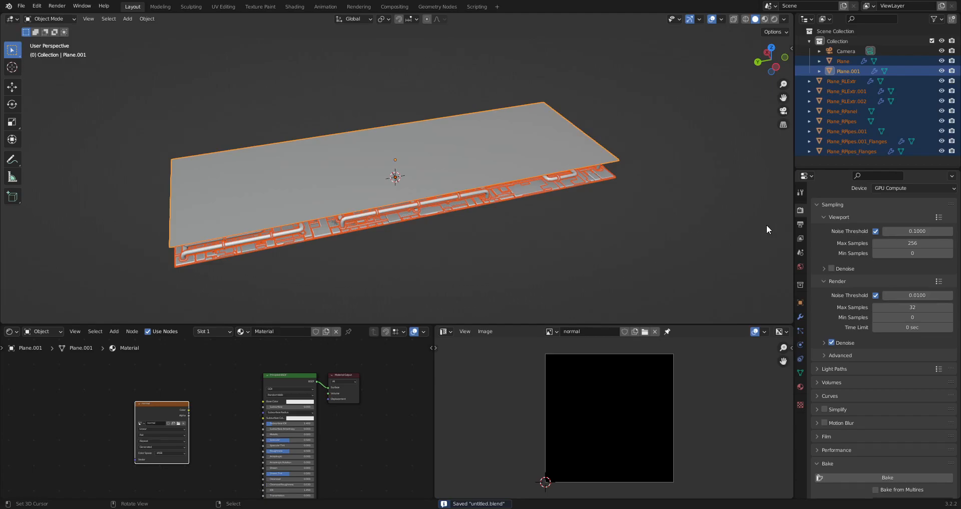
# - Hide the 3D viewport overlays and save the file
pyautogui.scroll(2, 840, 239)
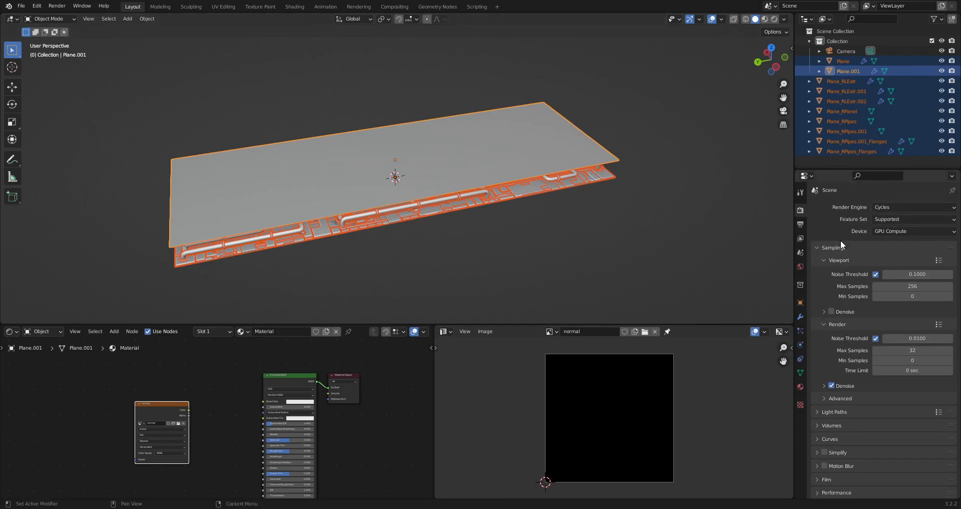
pyautogui.moveTo(545, 219)
pyautogui.mouseDown(button='middle')
pyautogui.moveTo(507, 201)
pyautogui.moveTo(508, 180)
pyautogui.moveTo(510, 206)
pyautogui.moveTo(512, 176)
pyautogui.moveTo(530, 228)
pyautogui.mouseUp(button='middle')
pyautogui.click(526, 231)
pyautogui.scroll(2, 512, 218)
pyautogui.hotkey('ctrl', 's')
pyautogui.moveTo(530, 212)
pyautogui.mouseDown(button='middle')
pyautogui.moveTo(520, 222)
pyautogui.moveTo(543, 215)
pyautogui.mouseUp(button='middle')
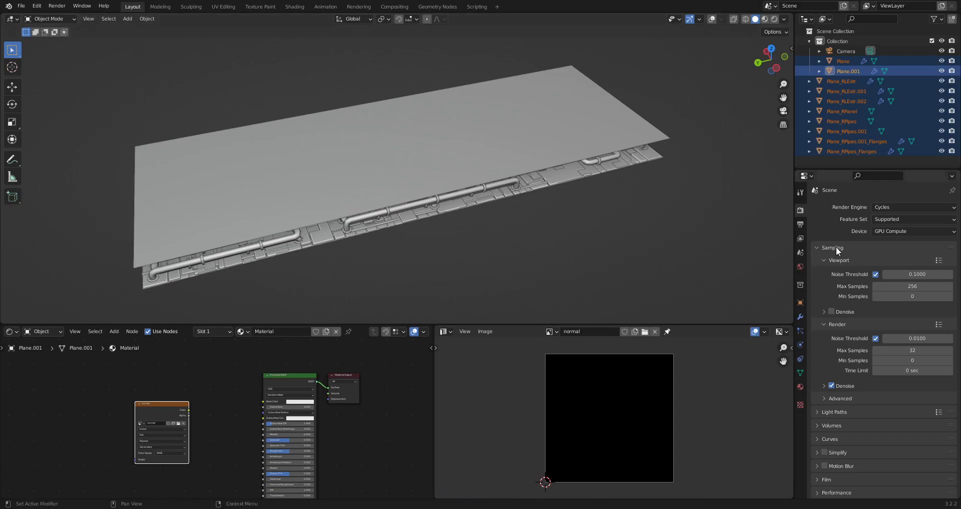
# - Bake the selected objects' normals onto the raised plane's "normal" image
pyautogui.click(800, 224)
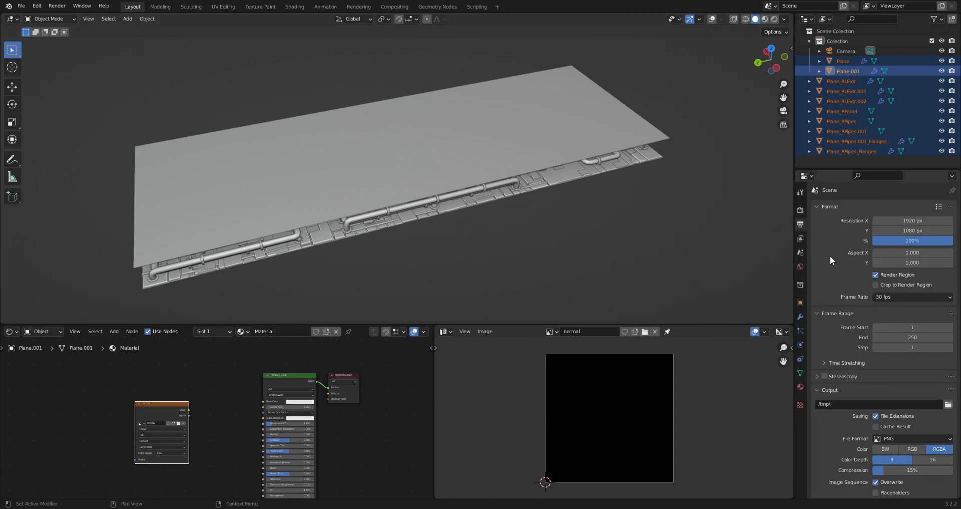
pyautogui.click(801, 239)
pyautogui.click(800, 224)
pyautogui.scroll(-2, 823, 383)
pyautogui.click(801, 210)
pyautogui.scroll(-10, 843, 374)
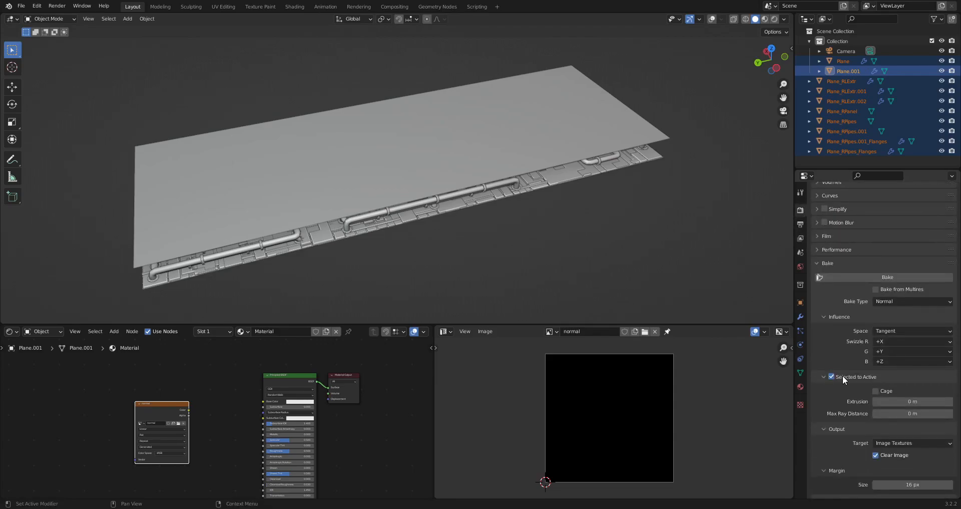
pyautogui.click(860, 242)
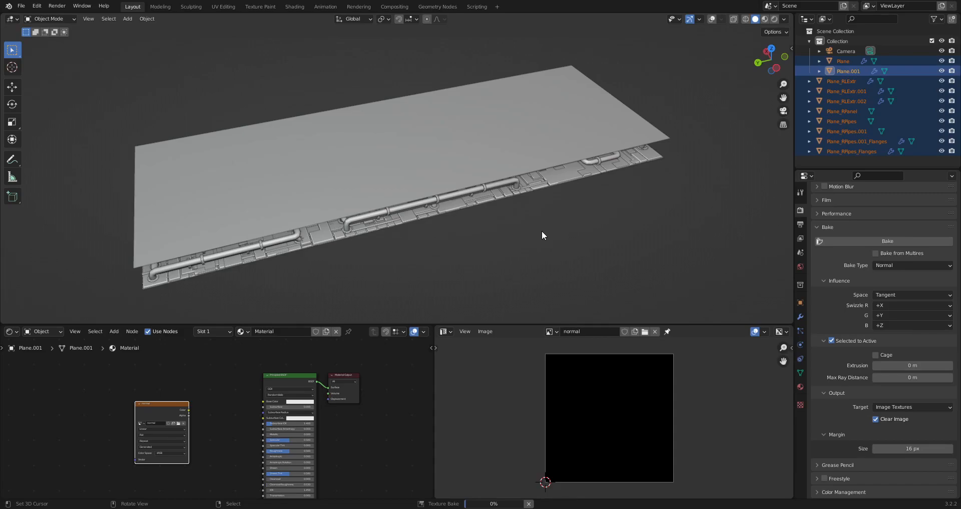
pyautogui.moveTo(491, 505)
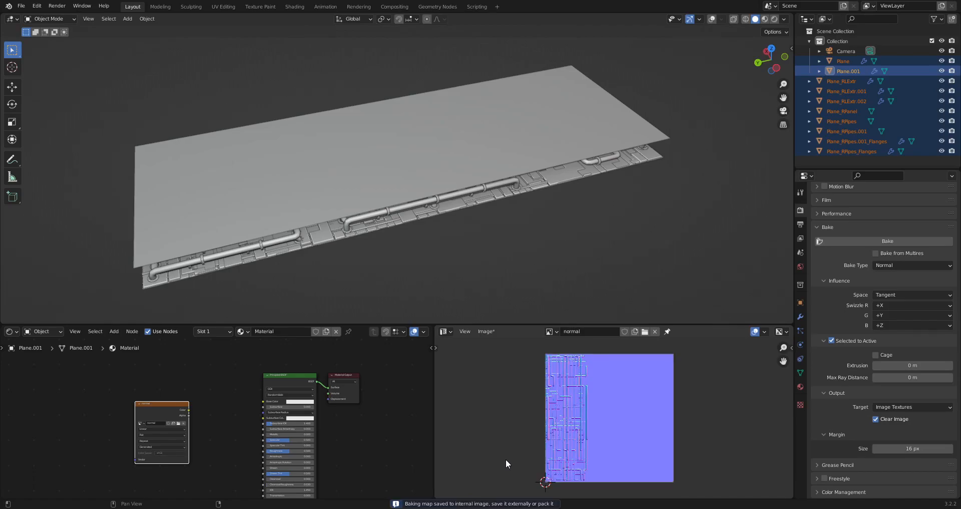
# - Examine the tubes, flanges and panel lines of the baked "normal" image in an enlarged view
pyautogui.scroll(3, 536, 425)
pyautogui.scroll(2, 536, 426)
pyautogui.hotkey('ctrl', 'space')
pyautogui.moveTo(466, 339); pyautogui.dragTo(664, 365, button='middle')
pyautogui.scroll(4, 625, 340)
pyautogui.scroll(4, 608, 341)
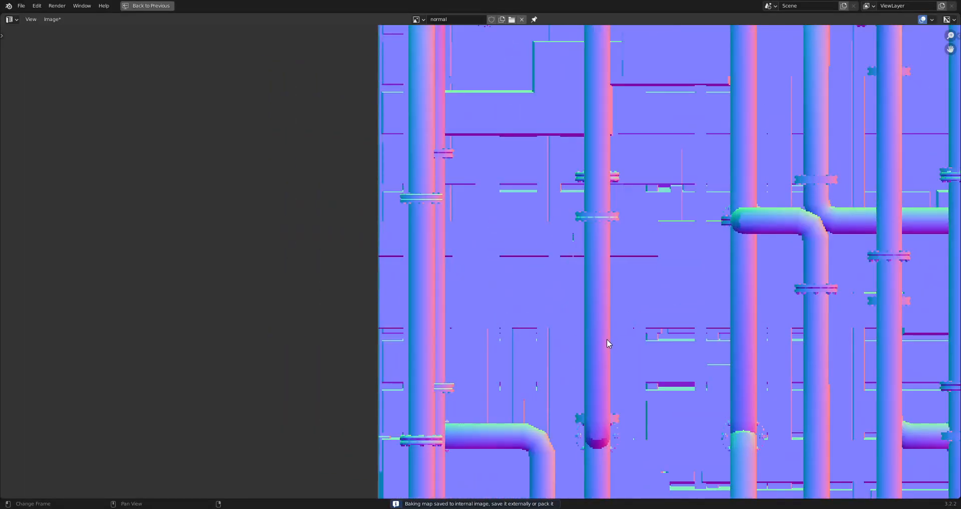
pyautogui.scroll(-4, 607, 339)
pyautogui.scroll(3, 622, 315)
pyautogui.scroll(-2, 614, 262)
pyautogui.moveTo(615, 280); pyautogui.dragTo(584, 438, button='middle')
pyautogui.scroll(-5, 591, 226)
pyautogui.moveTo(616, 365); pyautogui.dragTo(551, 358, button='middle')
pyautogui.scroll(8, 647, 144)
pyautogui.scroll(-4, 647, 145)
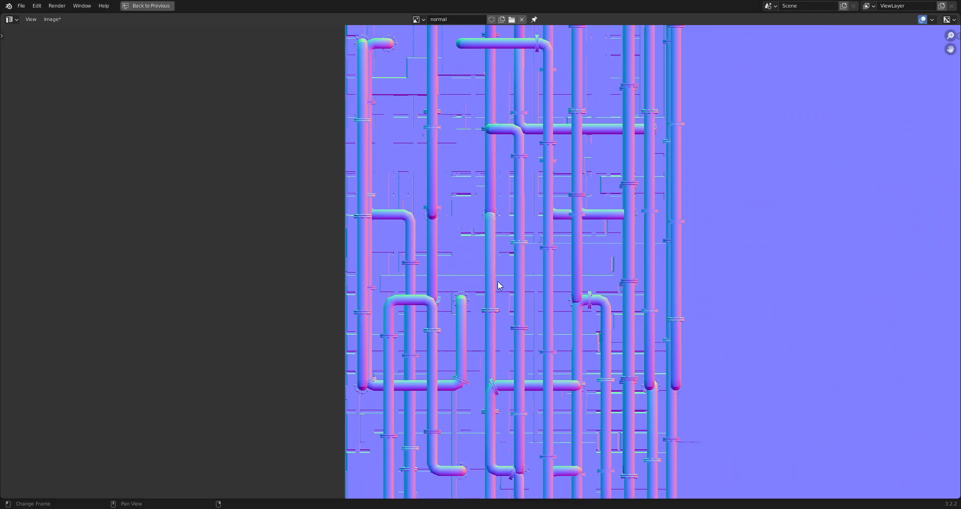
# - Hide the raised plane and compare the modelled surface in top view with the baked normal map
pyautogui.hotkey('ctrl', 'space')
pyautogui.press('h')
pyautogui.press('KP_7')
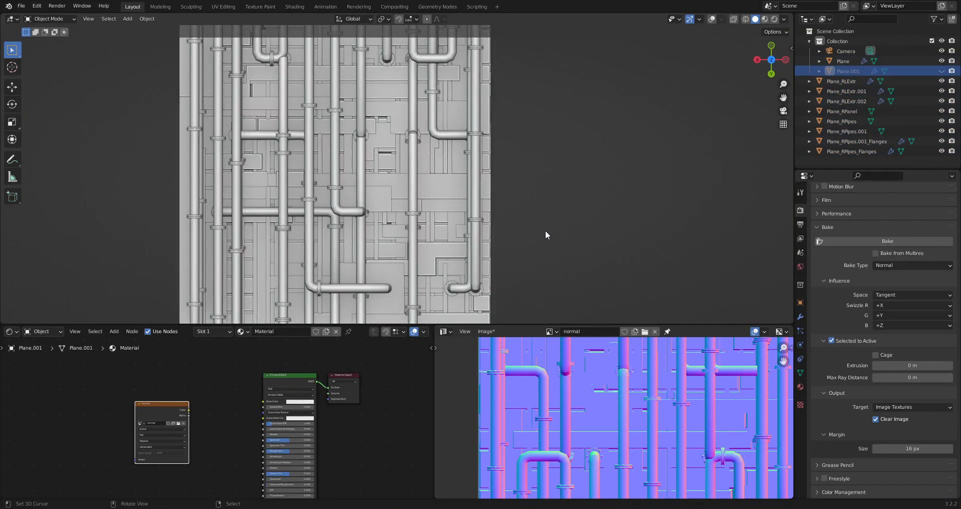
pyautogui.scroll(2, 546, 234)
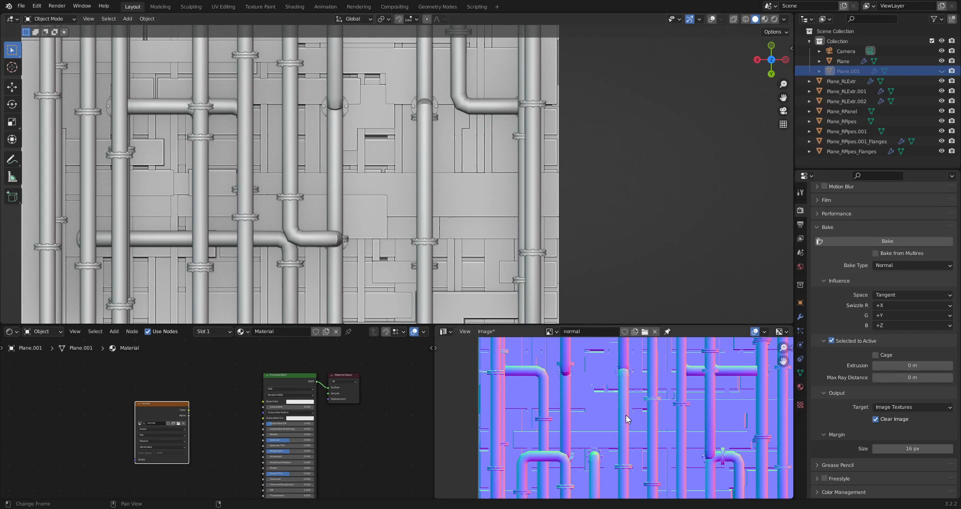
pyautogui.scroll(-4, 625, 414)
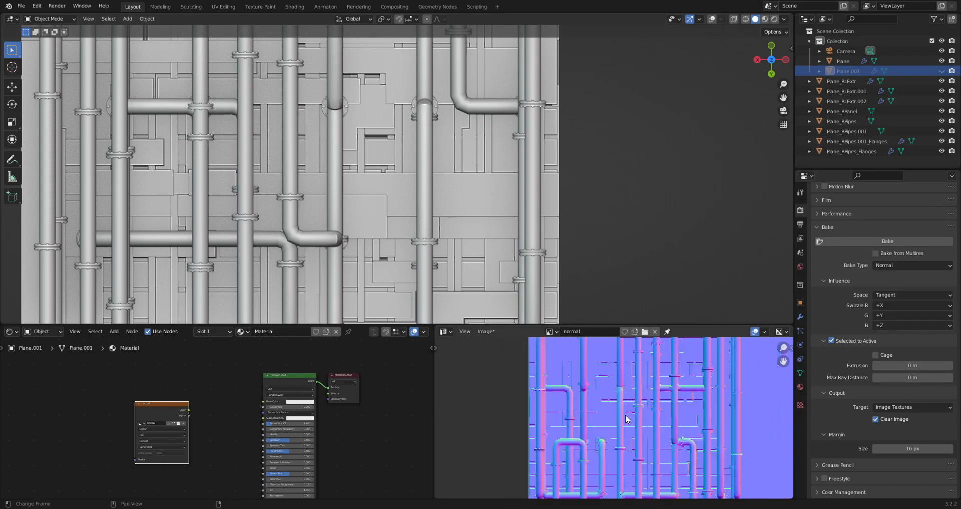
# - Compare the modelled pipes and panels in an angled view with an enlarged part of the baked "normal" map
pyautogui.scroll(4, 641, 420)
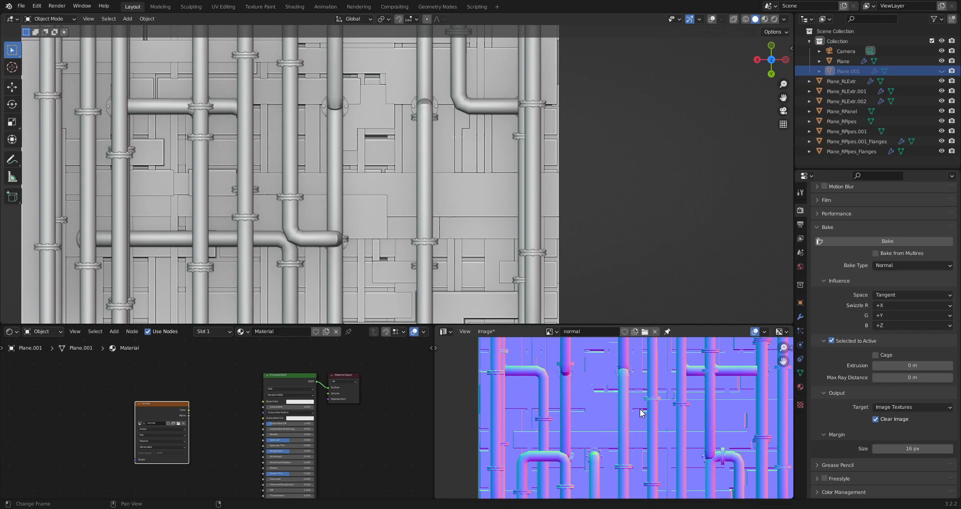
pyautogui.scroll(-4, 440, 180)
pyautogui.moveTo(440, 180)
pyautogui.mouseDown(button='middle')
pyautogui.moveTo(449, 173)
pyautogui.moveTo(439, 160)
pyautogui.moveTo(444, 185)
pyautogui.mouseUp(button='middle')
pyautogui.scroll(6, 444, 181)
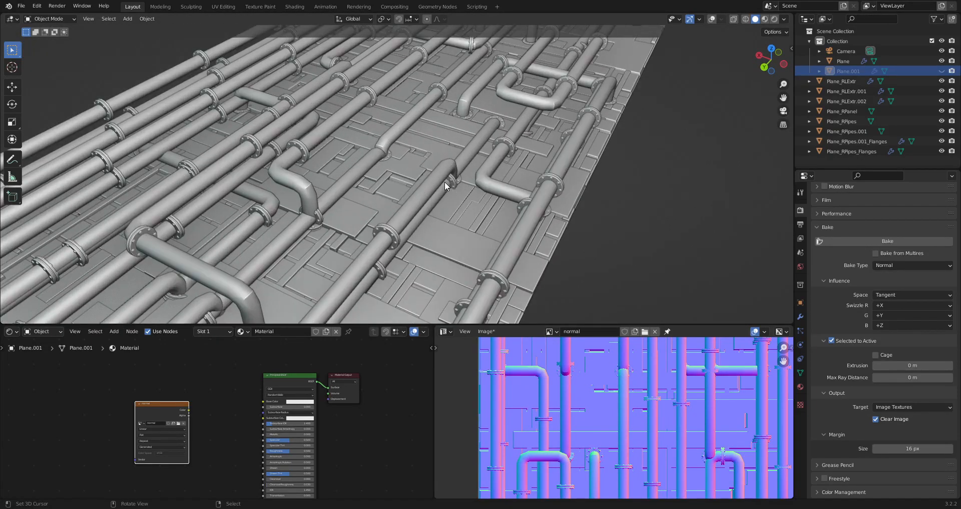
pyautogui.scroll(-4, 444, 160)
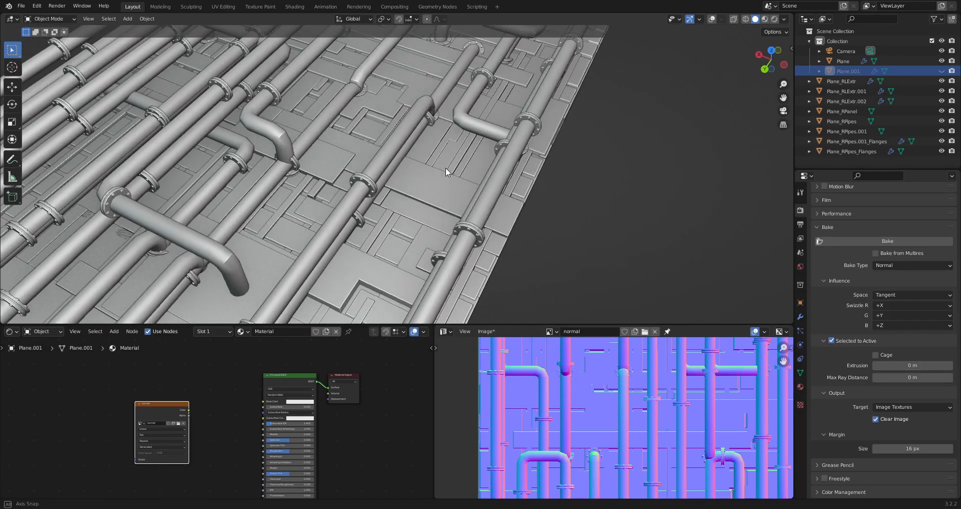
# - Hide both pipe objects and their two flange objects to expose the panel layers
pyautogui.click(449, 182)
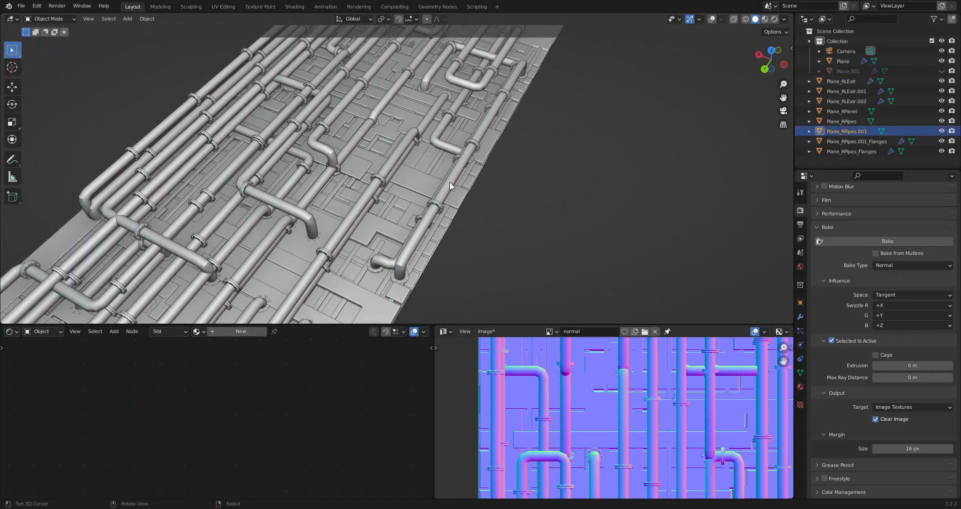
pyautogui.press('h')
pyautogui.rightClick(392, 158)
pyautogui.press('h')
pyautogui.rightClick(383, 178)
pyautogui.press('h')
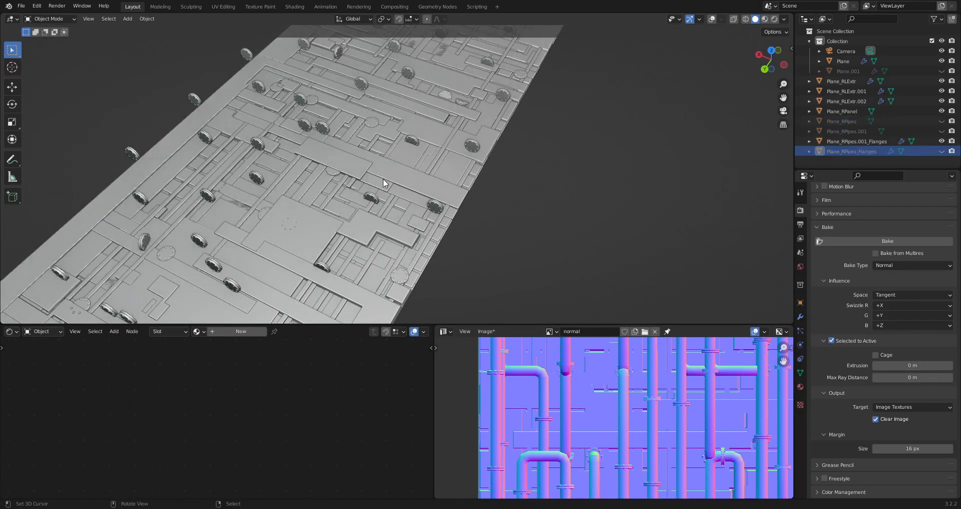
pyautogui.rightClick(374, 191)
pyautogui.press('h')
# - Compare the exposed panels in top view with the Cavity and Outline shading options off and on, and reveal all hidden objects
pyautogui.rightClick(407, 174)
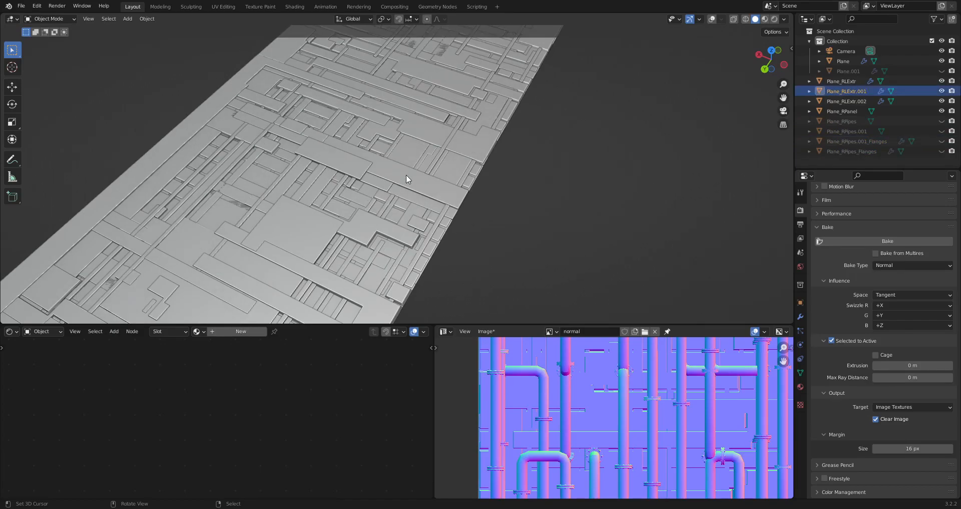
pyautogui.scroll(6, 408, 174)
pyautogui.keyDown('alt'); pyautogui.moveTo(431, 178); pyautogui.dragTo(475, 215, button='middle'); pyautogui.keyUp('alt')
pyautogui.scroll(-8, 474, 206)
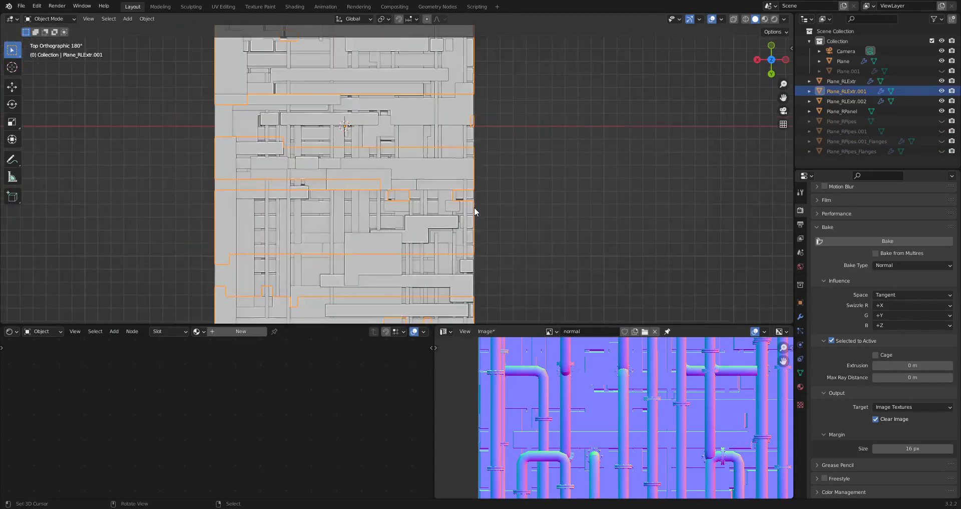
pyautogui.rightClick(474, 206)
pyautogui.scroll(-2, 474, 206)
pyautogui.click(784, 19)
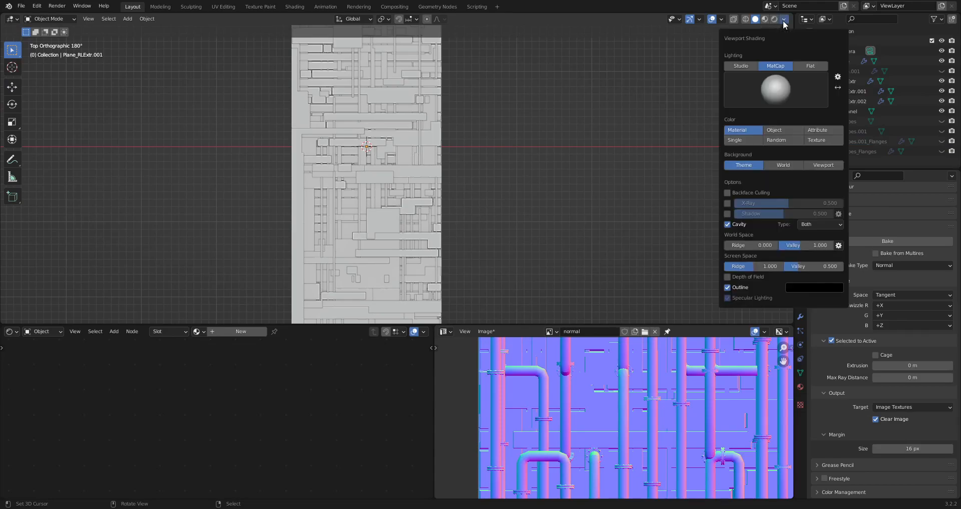
pyautogui.click(727, 224)
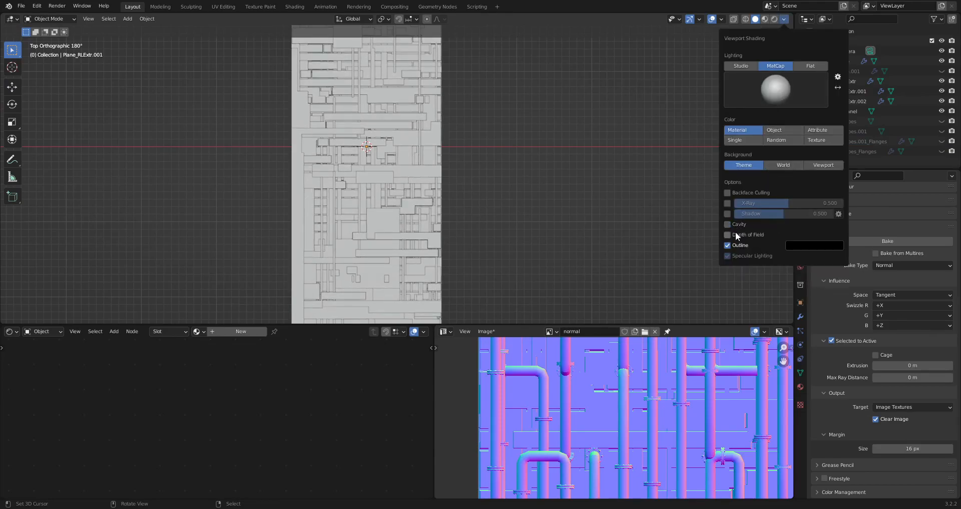
pyautogui.click(729, 245)
pyautogui.click(735, 246)
pyautogui.click(728, 223)
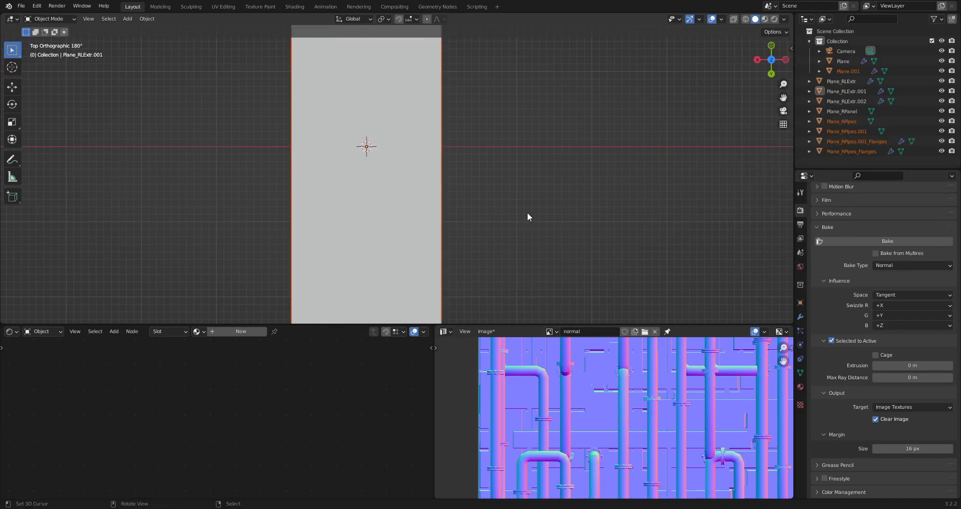
# - Examine the raised plane above the pipes from the side and the baked "normal" image in an enlarged view
pyautogui.moveTo(546, 217); pyautogui.dragTo(498, 183, button='middle')
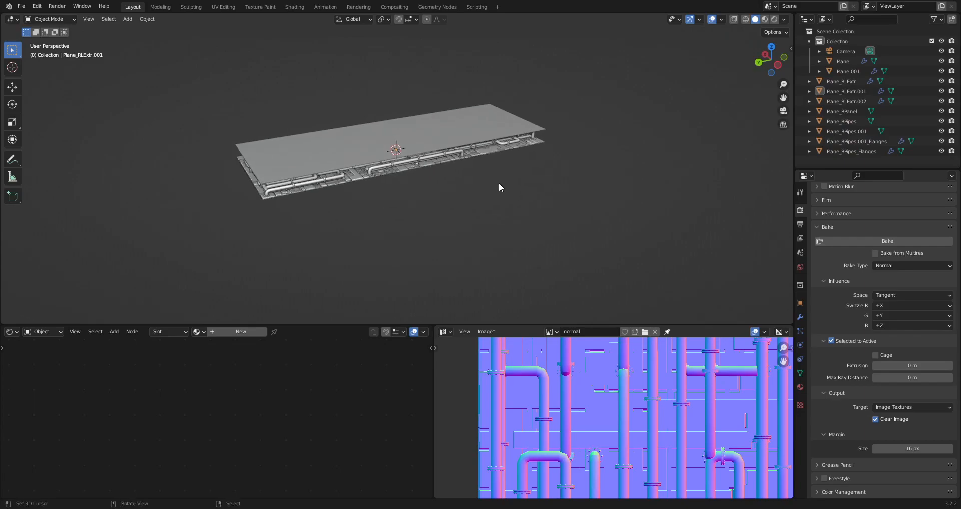
pyautogui.scroll(3, 499, 182)
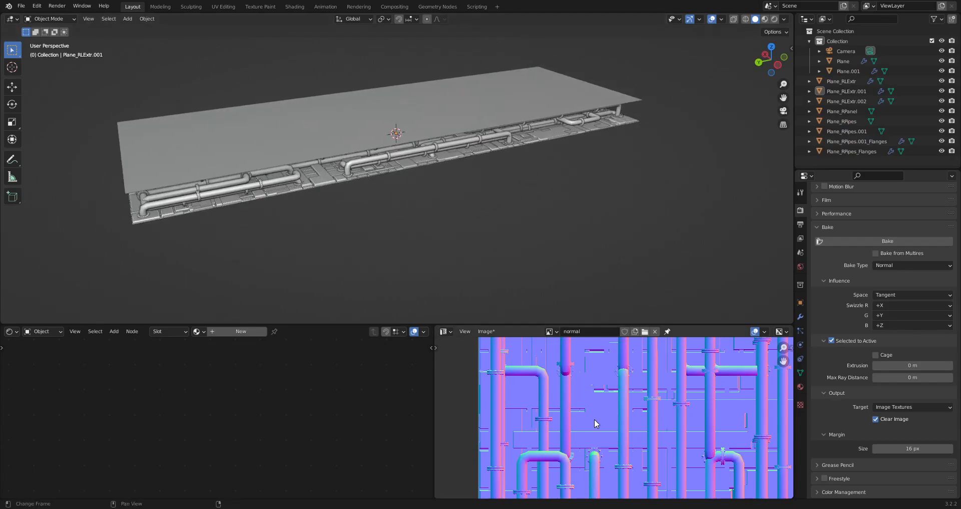
pyautogui.hotkey('ctrl', 'space')
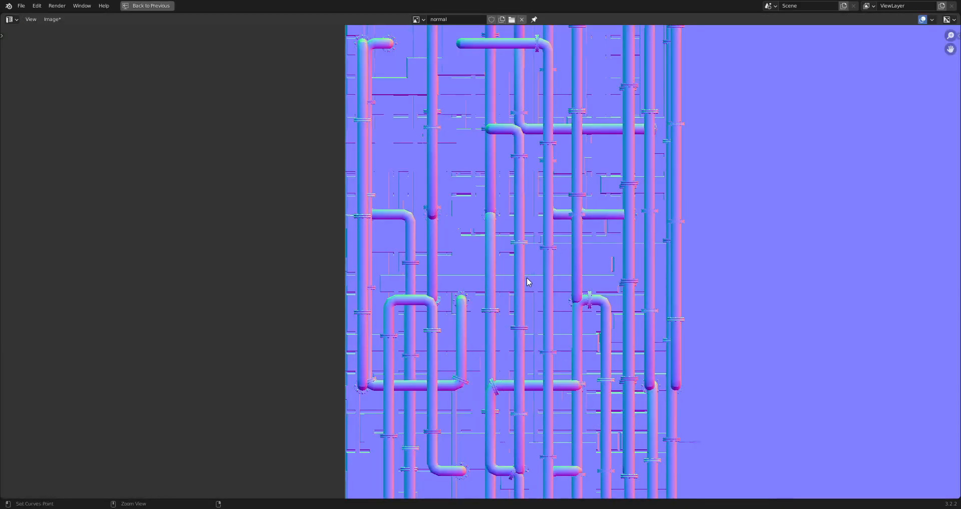
pyautogui.hotkey('ctrl', 'space')
pyautogui.moveTo(514, 254); pyautogui.dragTo(471, 200, button='middle')
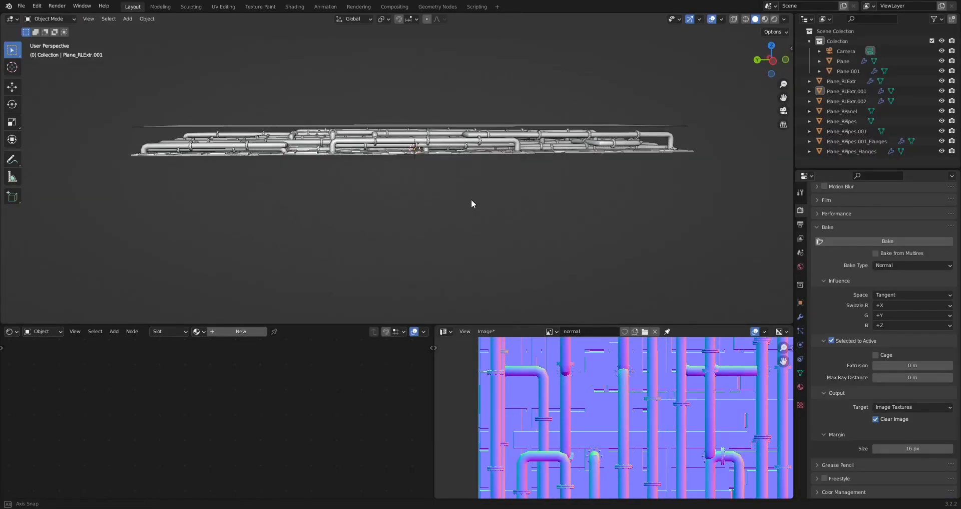
# - Select all mesh objects with the raised plane as the active one, and save the file
pyautogui.click(503, 125)
pyautogui.moveTo(521, 139); pyautogui.dragTo(536, 151, button='middle')
pyautogui.rightClick(536, 151)
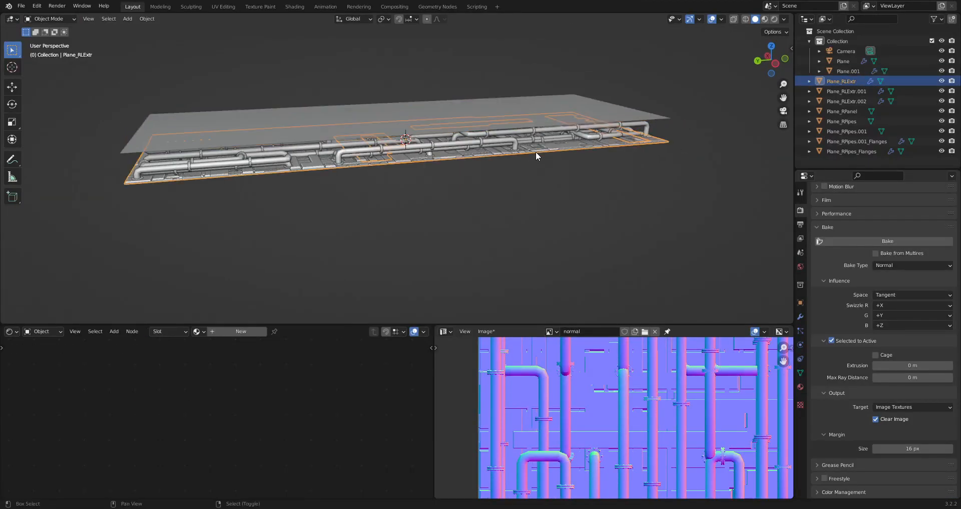
pyautogui.hotkey('shift', 'g')
pyautogui.press('t')
pyautogui.keyDown('shift'); pyautogui.click(577, 96); pyautogui.keyUp('shift')
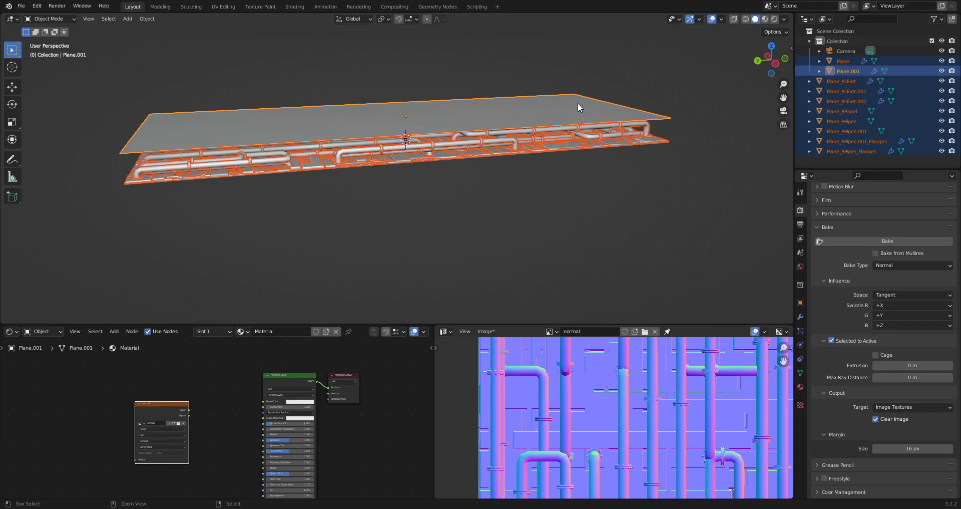
pyautogui.hotkey('ctrl', 's')
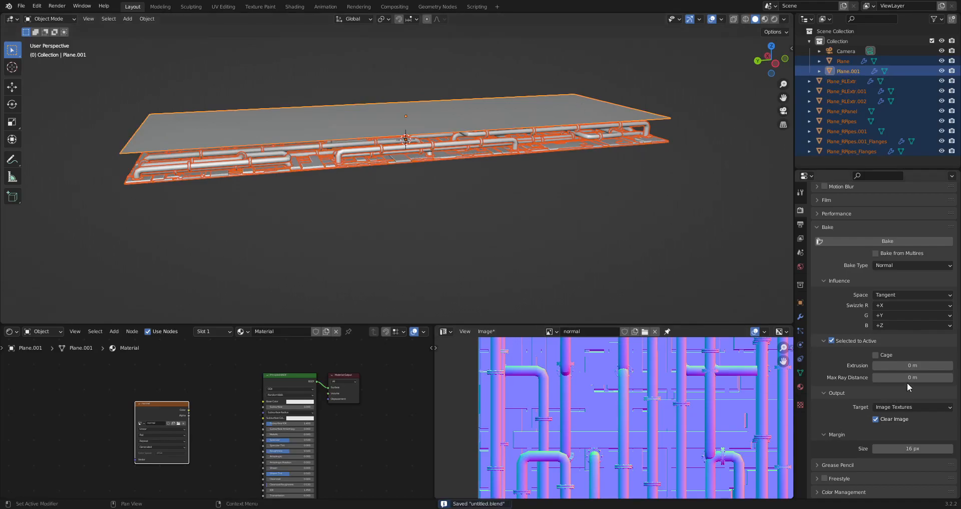
# - Set the normal bake's space to Object, save the file and bake onto the raised plane's "normal" image
pyautogui.click(879, 355)
pyautogui.click(879, 355)
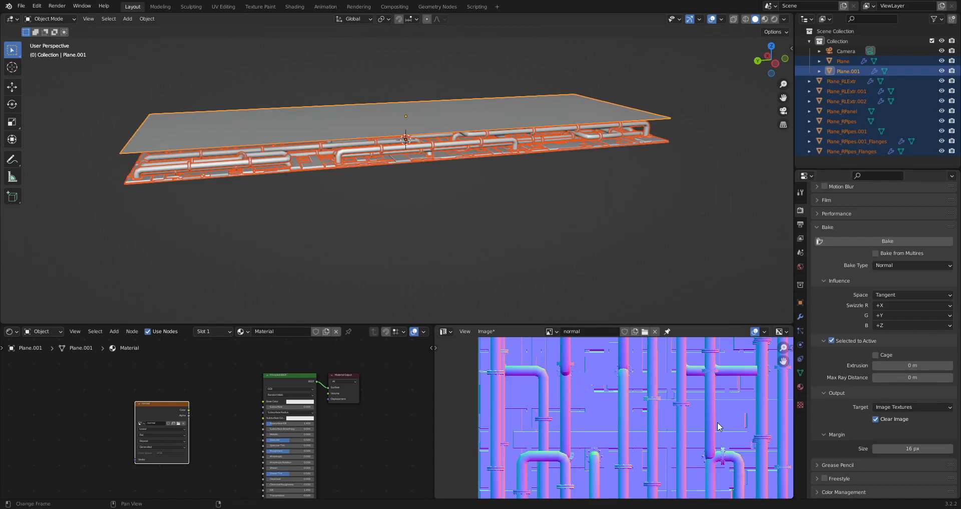
pyautogui.scroll(-4, 717, 422)
pyautogui.moveTo(717, 421); pyautogui.dragTo(705, 437, button='middle')
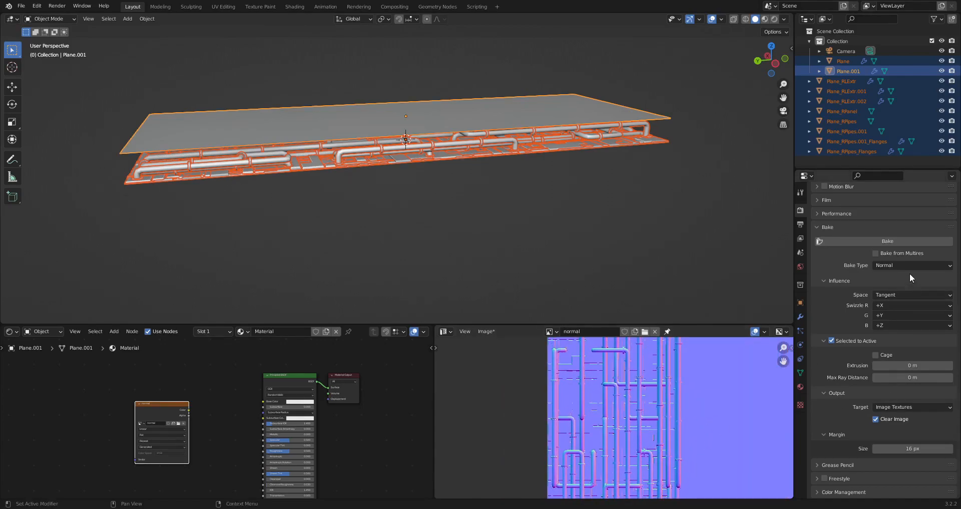
pyautogui.click(903, 295)
pyautogui.click(901, 307)
pyautogui.hotkey('ctrl', 's')
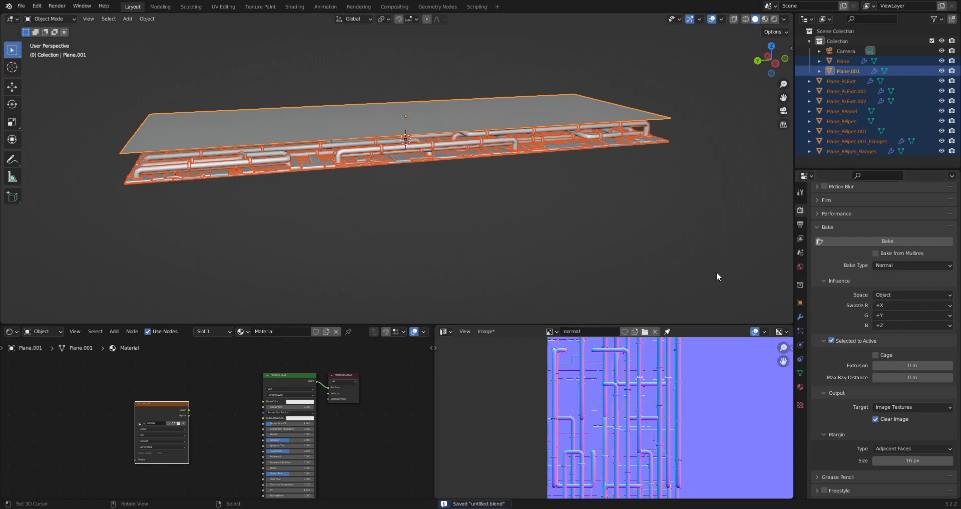
pyautogui.click(861, 239)
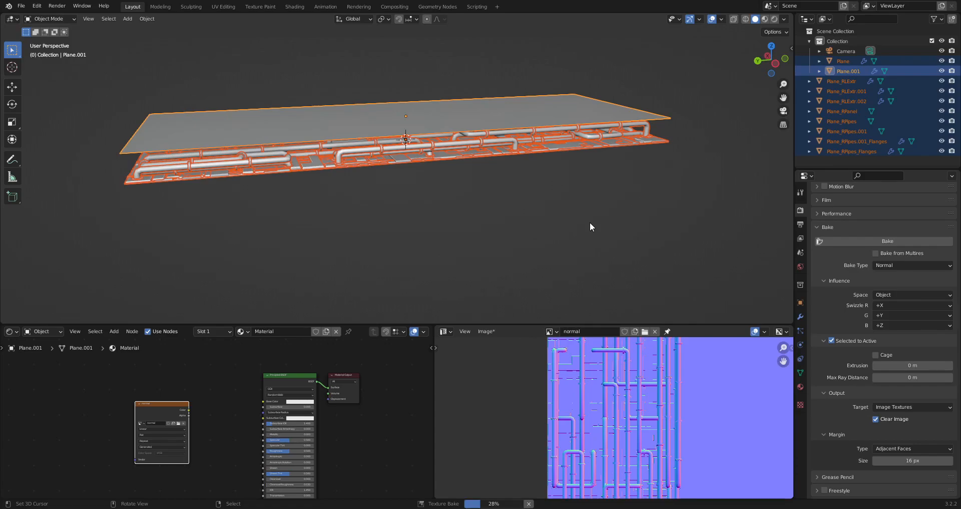
pyautogui.moveTo(580, 223); pyautogui.dragTo(583, 155, button='middle')
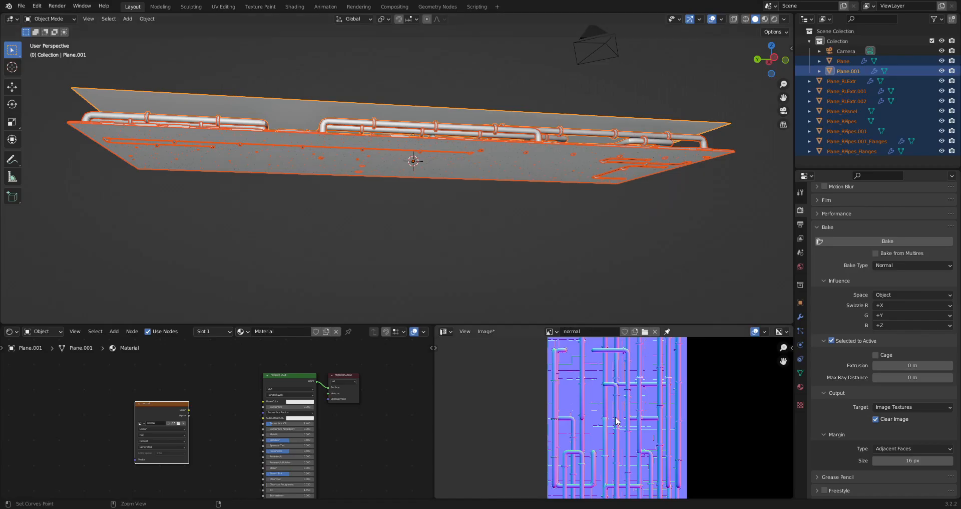
# - Examine the pipes, flanges and panel lines of the Object-space bake in an enlarged view of the "normal" image
pyautogui.hotkey('ctrl', 'space')
pyautogui.scroll(5, 524, 210)
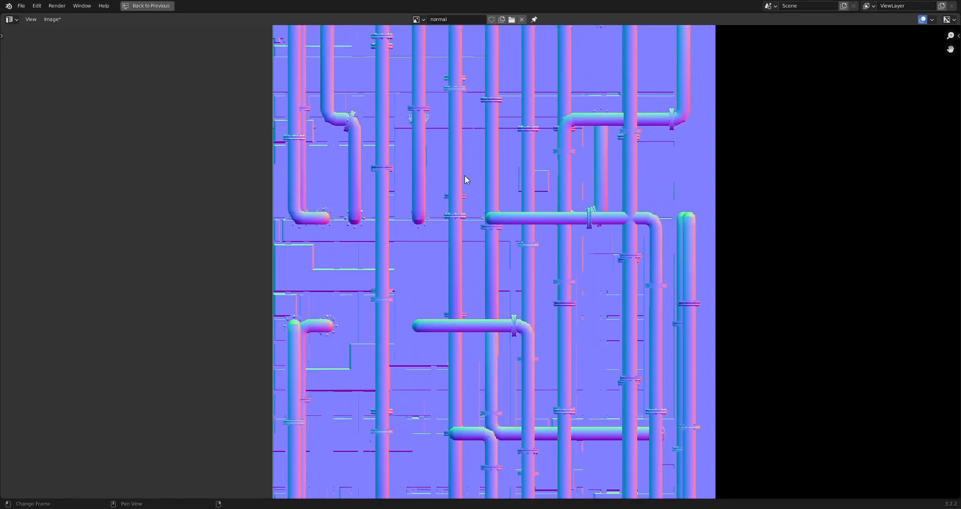
pyautogui.scroll(-8, 465, 180)
pyautogui.scroll(2, 522, 242)
pyautogui.scroll(2, 523, 241)
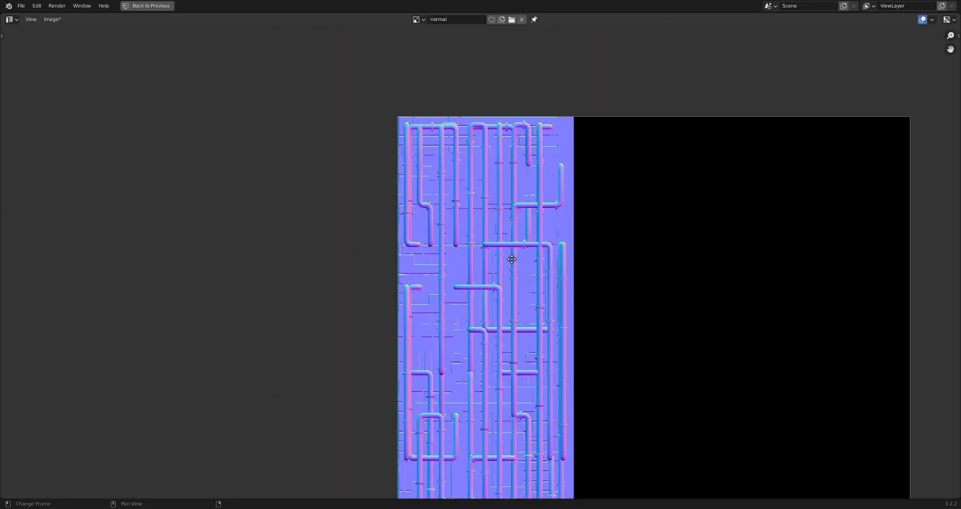
pyautogui.hotkey('ctrl', 'space')
pyautogui.moveTo(497, 197); pyautogui.dragTo(526, 254, button='middle')
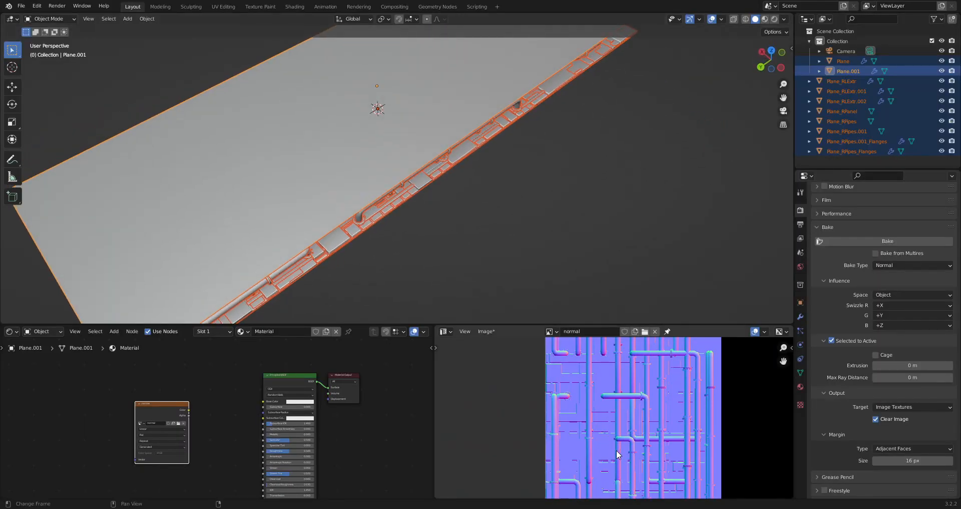
pyautogui.scroll(-5, 468, 238)
pyautogui.scroll(4, 468, 238)
pyautogui.click(484, 260)
pyautogui.hotkey('ctrl', 'space')
pyautogui.scroll(6, 529, 294)
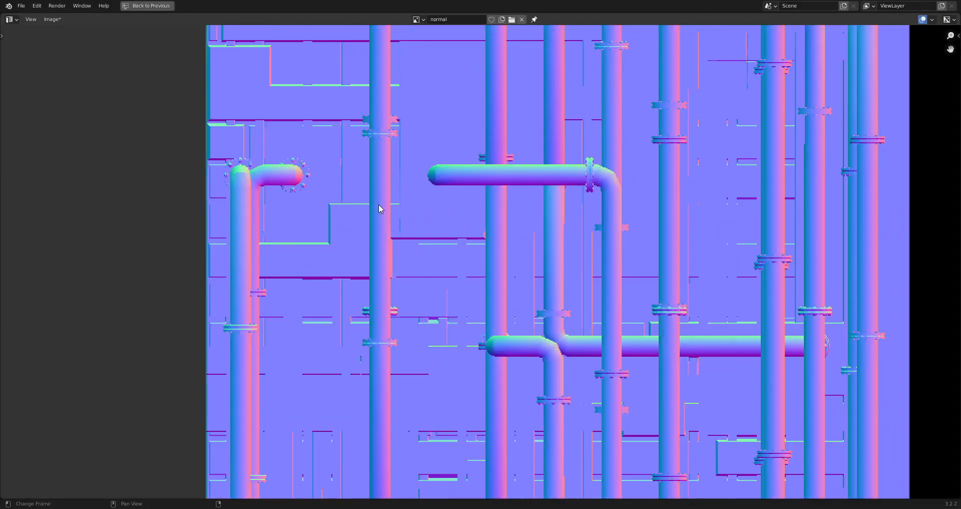
pyautogui.scroll(-5, 384, 203)
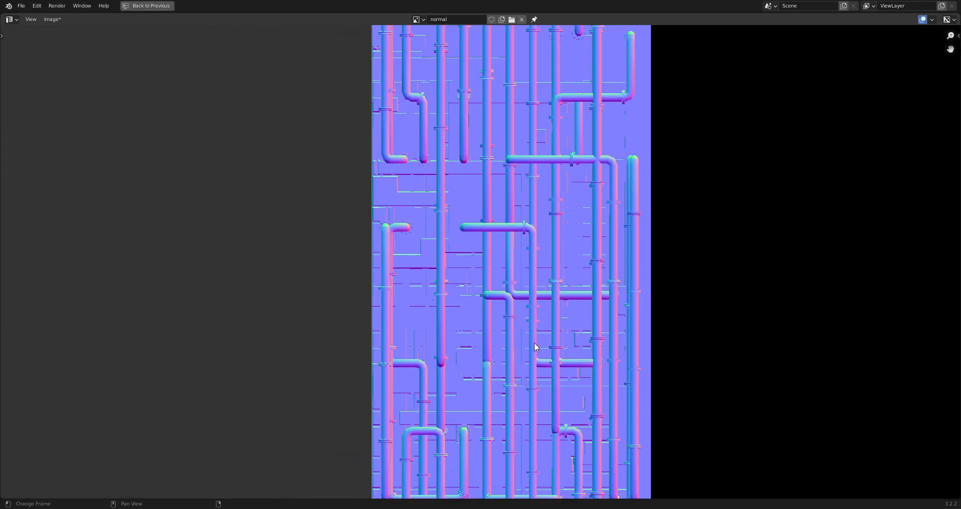
pyautogui.hotkey('ctrl', 'space')
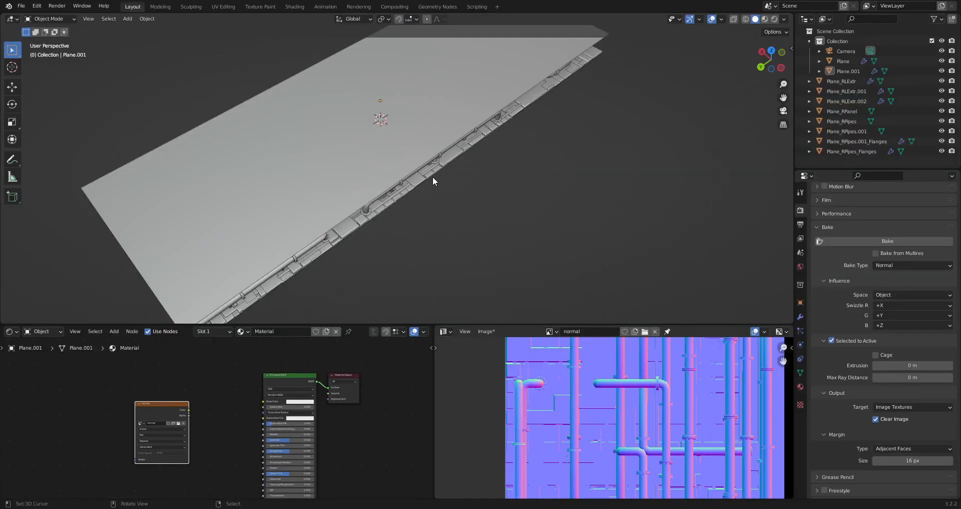
# - Hide the raised plane and compare the model in top view with Cavity and Outline shading switched off and on
pyautogui.press('KP_7')
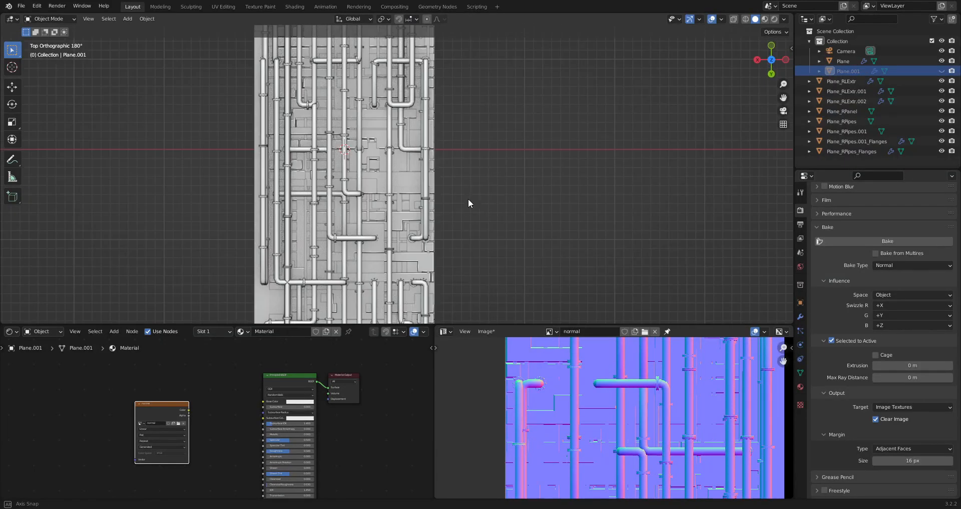
pyautogui.click(785, 19)
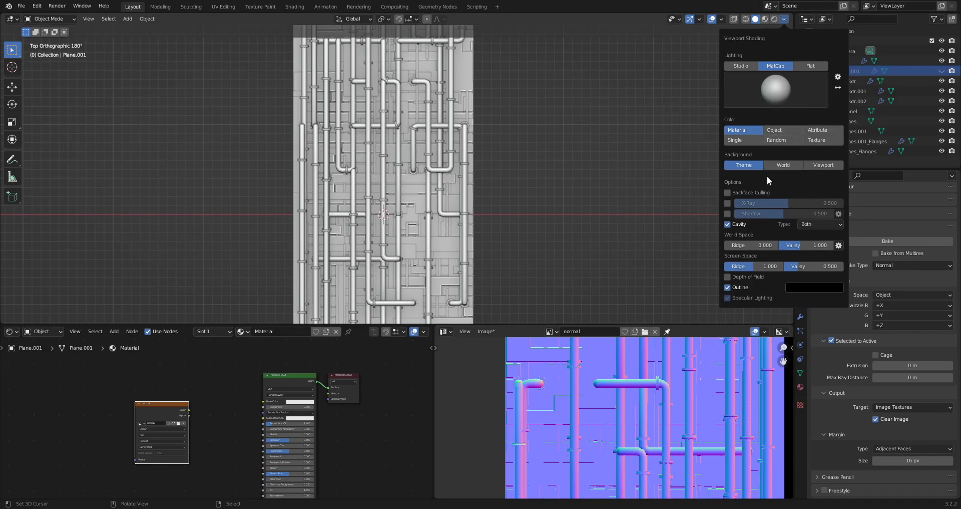
pyautogui.click(734, 224)
pyautogui.click(735, 245)
pyautogui.click(735, 245)
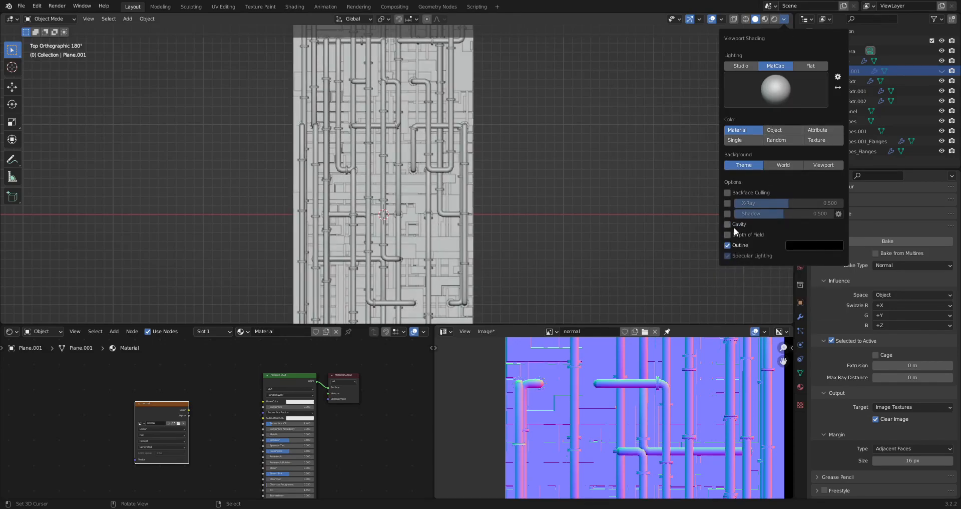
pyautogui.click(734, 225)
pyautogui.click(733, 225)
pyautogui.click(732, 246)
pyautogui.click(731, 246)
pyautogui.click(732, 225)
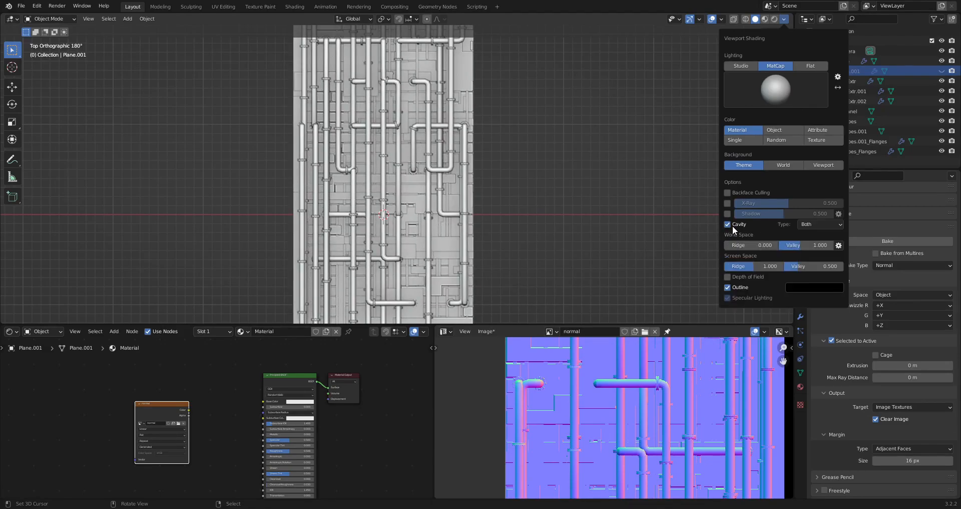
# - Reveal and deselect the raised plane, and review the baked "normal" image alongside the model
pyautogui.hotkey('ctrl', 'space')
pyautogui.hotkey('ctrl', 'space')
pyautogui.moveTo(596, 239); pyautogui.dragTo(549, 184, button='middle')
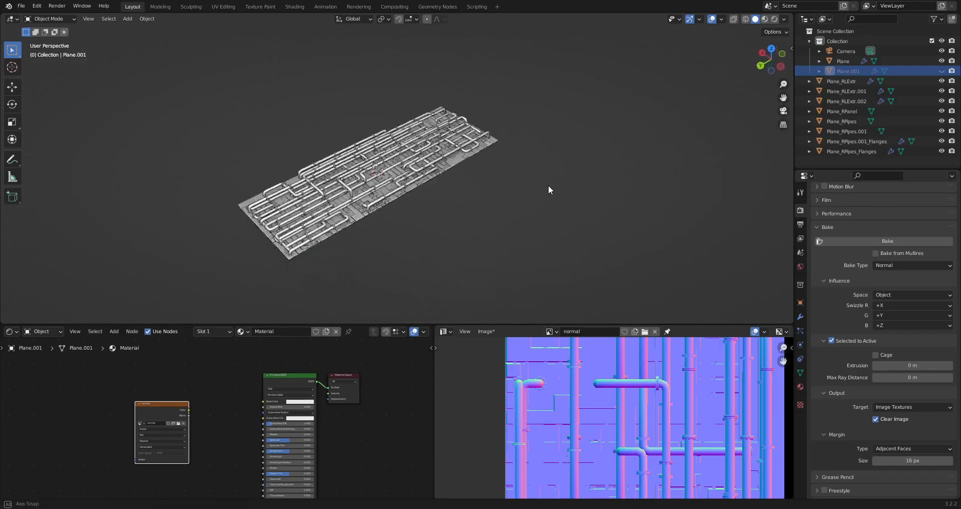
pyautogui.hotkey('alt', 'h')
pyautogui.click(548, 185)
pyautogui.scroll(-4, 567, 357)
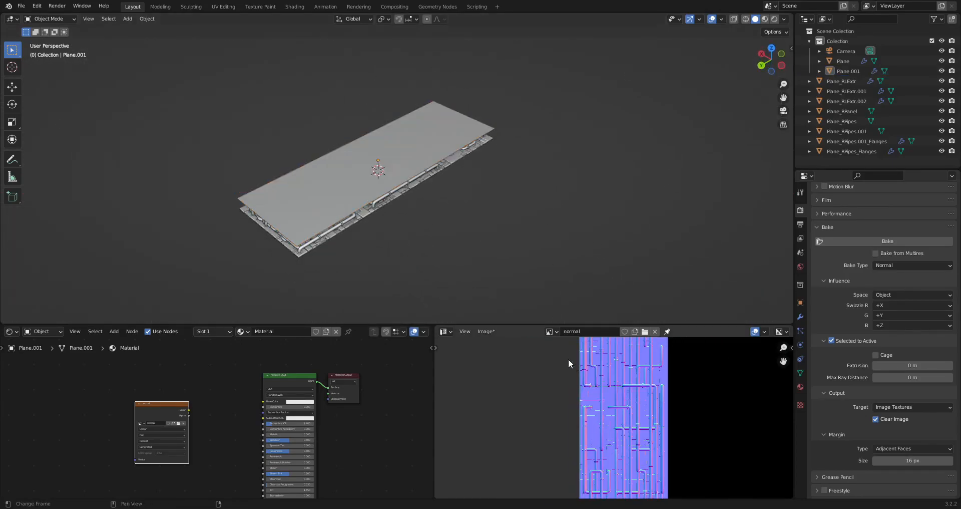
pyautogui.scroll(3, 559, 341)
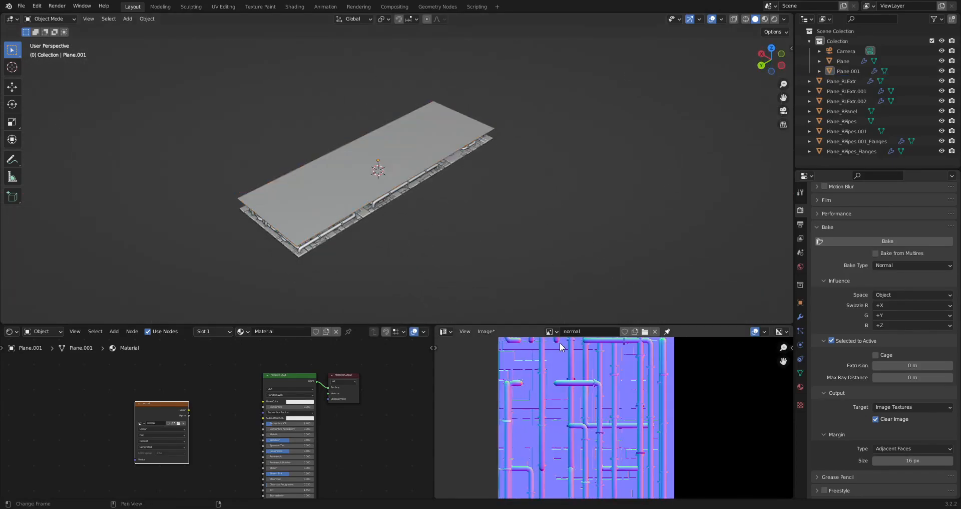
# - Create a 2048 px image named "ao" and add it as an image texture node in the raised plane's material
pyautogui.click(634, 332)
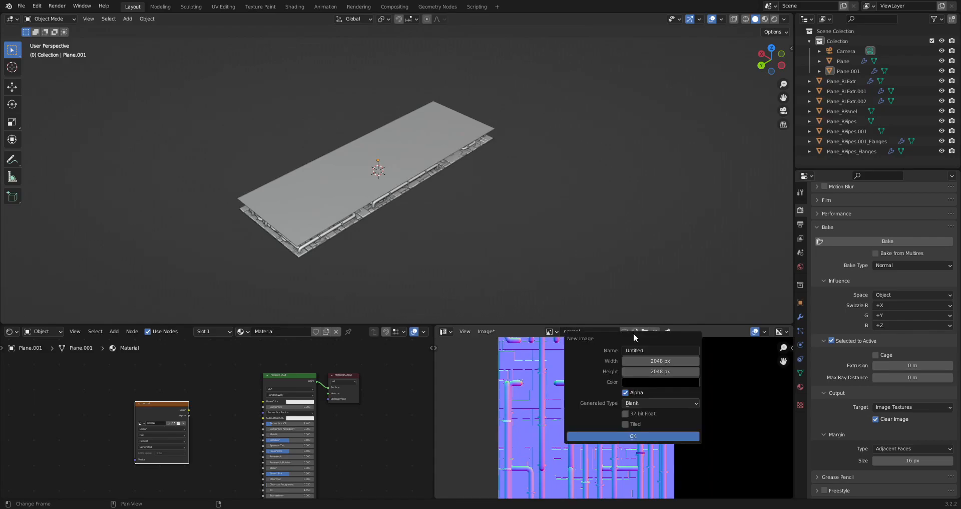
pyautogui.click(632, 350)
pyautogui.write('ao')
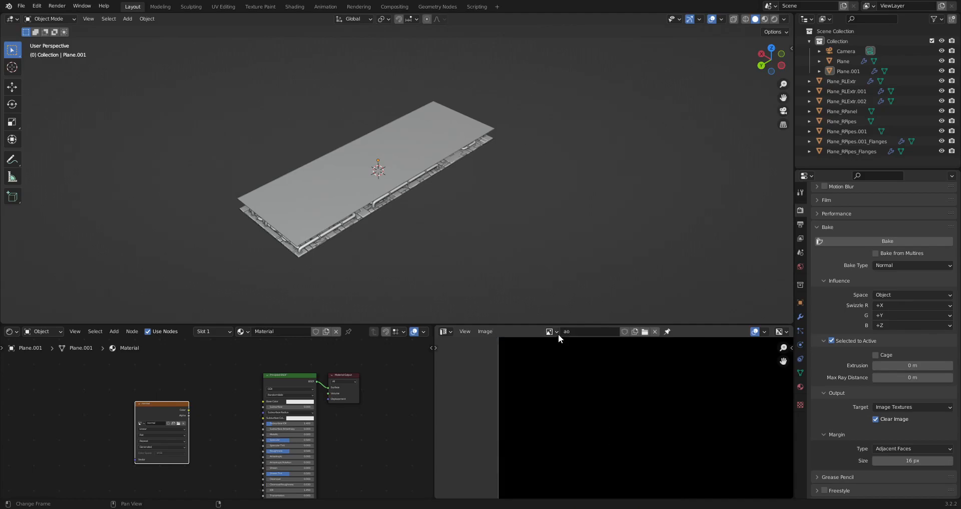
pyautogui.moveTo(553, 332); pyautogui.dragTo(147, 478)
pyautogui.moveTo(172, 470); pyautogui.dragTo(249, 409, button='middle')
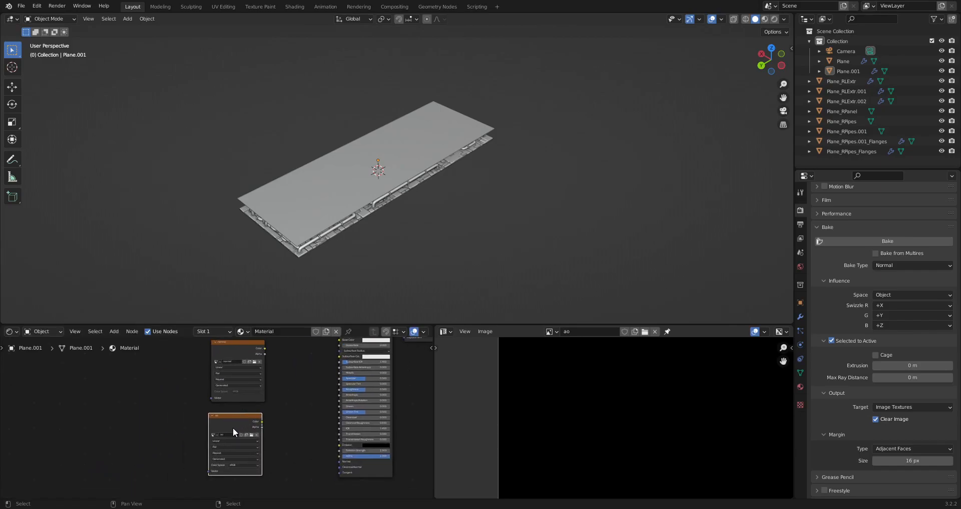
# - Set the bake type to Ambient Occlusion and select all model parts with the raised plane as the active object
pyautogui.click(891, 265)
pyautogui.click(893, 286)
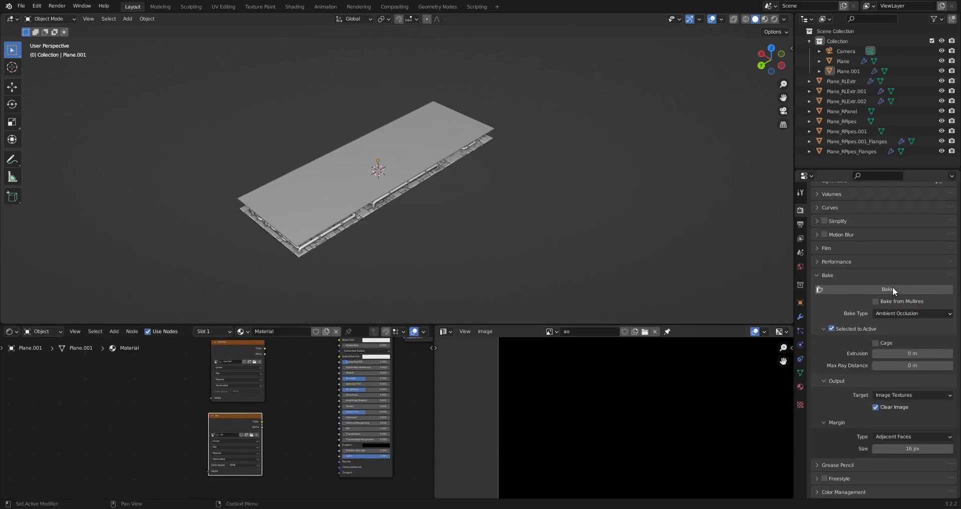
pyautogui.moveTo(508, 210); pyautogui.dragTo(489, 161, button='middle')
pyautogui.click(487, 158)
pyautogui.hotkey('shift', 'g')
pyautogui.click(487, 158)
pyautogui.keyDown('shift'); pyautogui.click(439, 132); pyautogui.keyUp('shift')
pyautogui.moveTo(466, 128); pyautogui.dragTo(479, 179, button='middle')
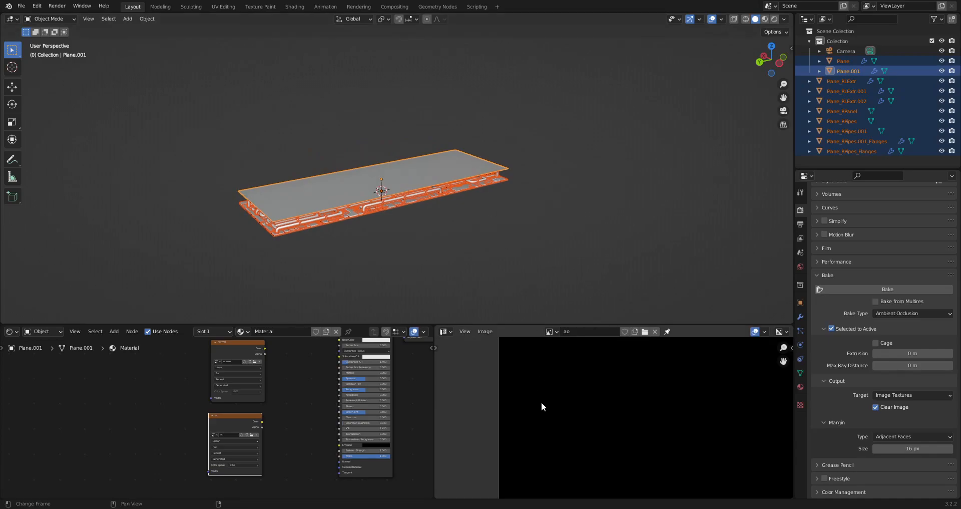
# - Check the render's Max Samples setting and bake the ambient occlusion onto the raised plane's "ao" image
pyautogui.scroll(-2, 363, 390)
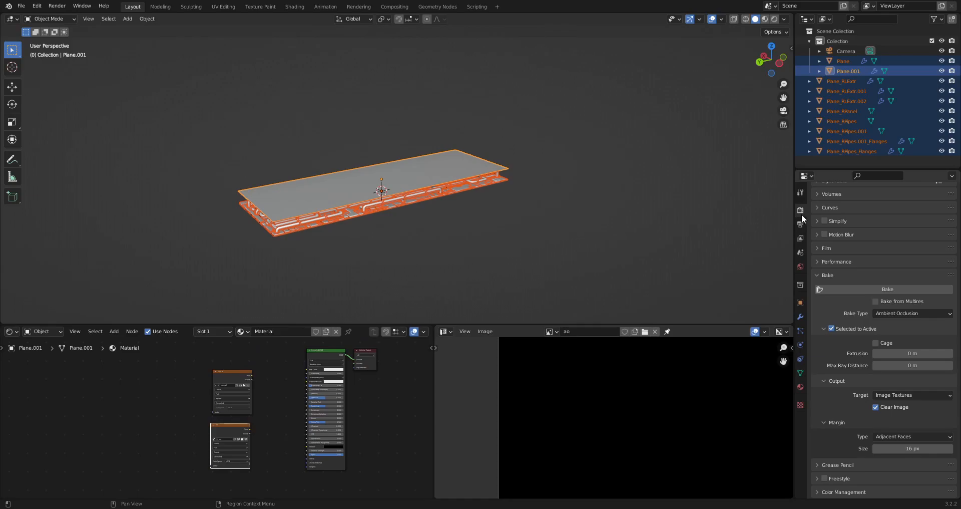
pyautogui.scroll(5, 906, 234)
pyautogui.scroll(3, 905, 233)
pyautogui.click(897, 280)
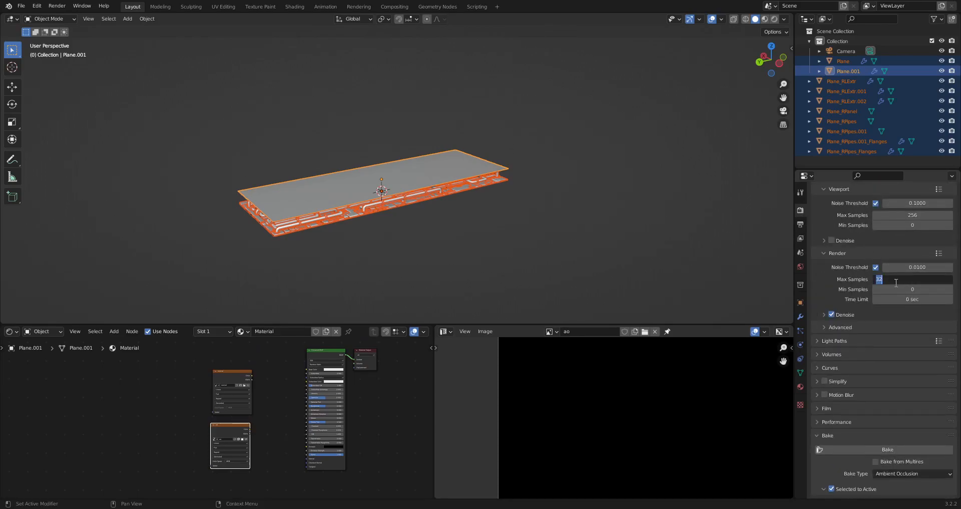
pyautogui.click(894, 324)
pyautogui.scroll(-8, 894, 325)
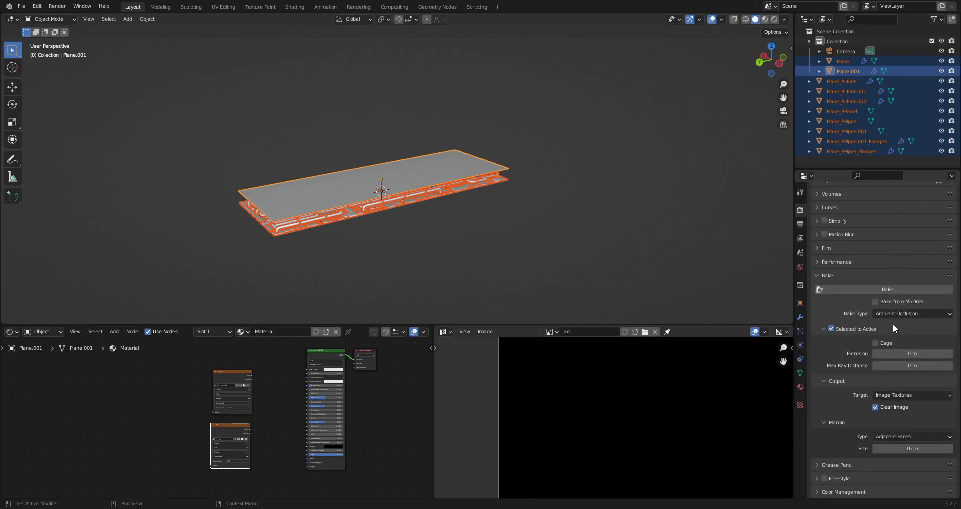
pyautogui.click(884, 291)
pyautogui.scroll(-4, 611, 407)
pyautogui.scroll(2, 581, 398)
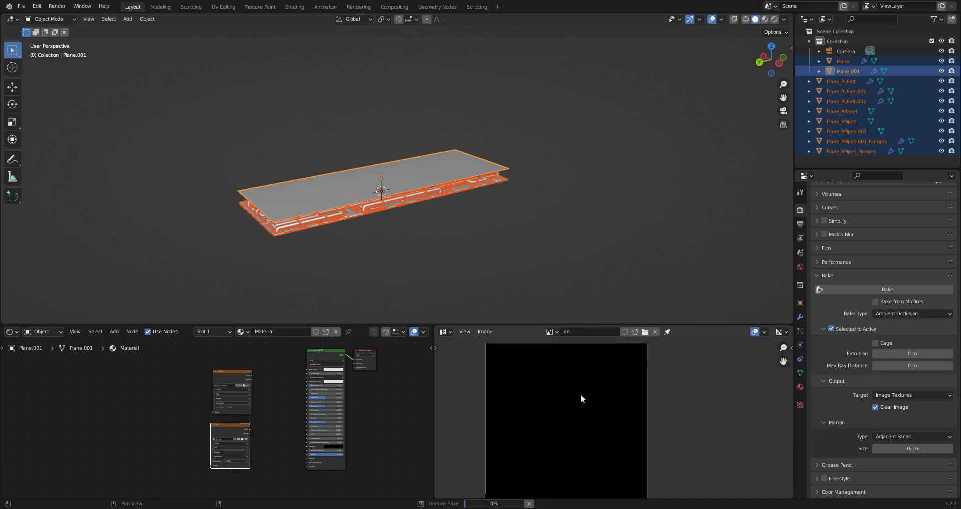
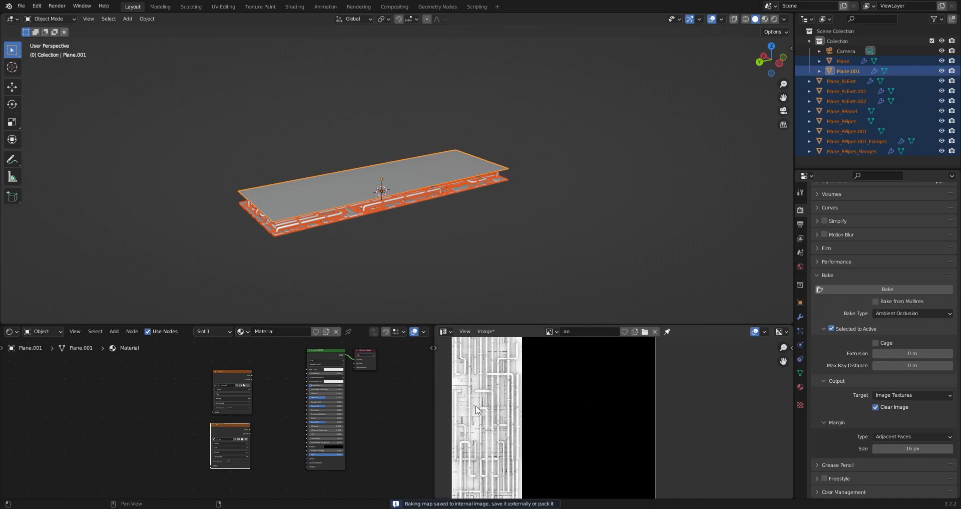
# - Examine the pipes and panel lines of the baked "ao" image in an enlarged view
pyautogui.hotkey('ctrl', 'space')
pyautogui.scroll(2, 336, 307)
pyautogui.moveTo(336, 307); pyautogui.dragTo(528, 378, button='middle')
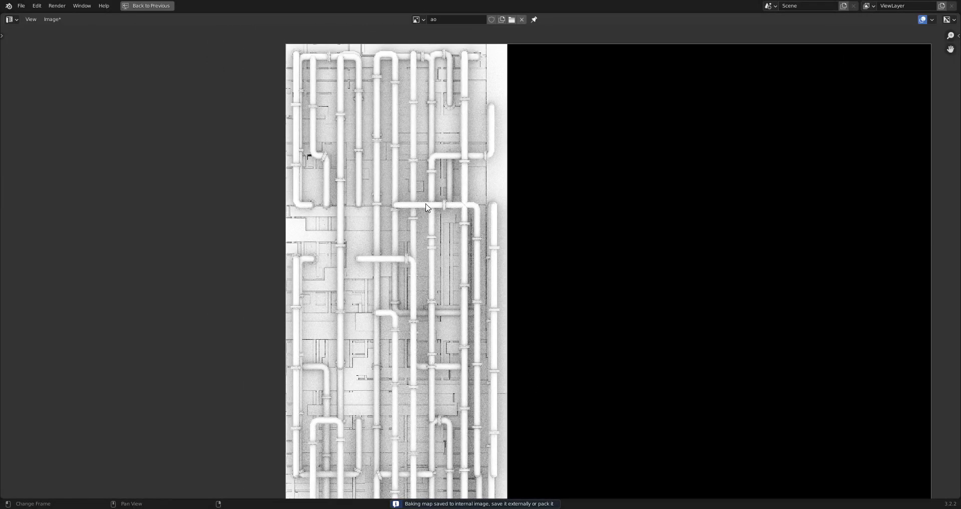
pyautogui.scroll(-2, 414, 320)
pyautogui.moveTo(413, 345); pyautogui.dragTo(465, 267, button='middle')
pyautogui.scroll(1, 488, 301)
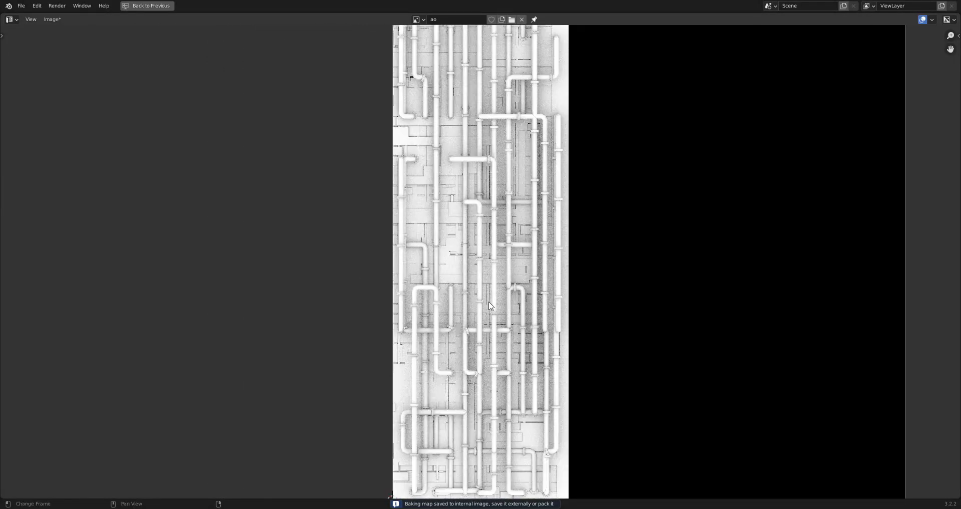
pyautogui.hotkey('ctrl', 'space')
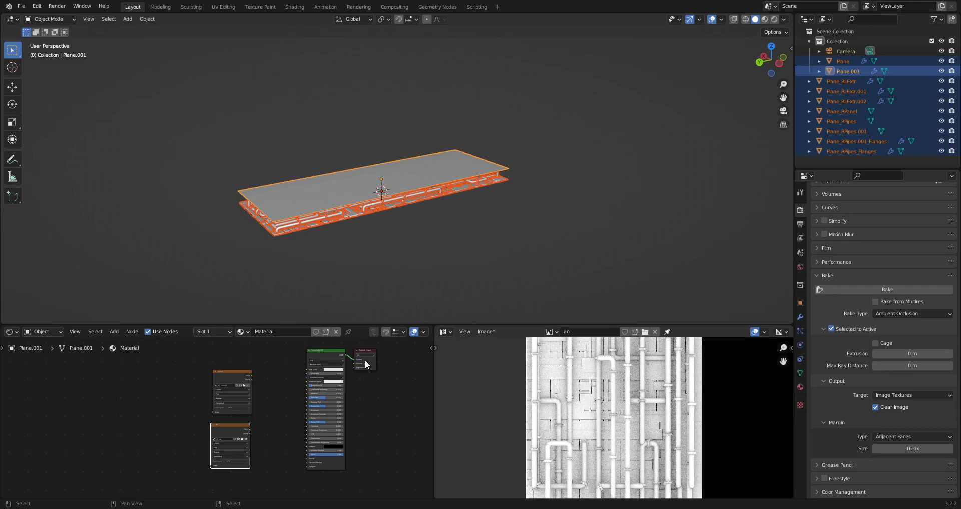
# - Hide the raised plane and select all the remaining grouped parts of the detailed model
pyautogui.click(379, 190)
pyautogui.press('h')
pyautogui.moveTo(379, 190); pyautogui.dragTo(418, 208, button='middle')
pyautogui.click(419, 209)
pyautogui.hotkey('shift', 'g')
pyautogui.click(419, 209)
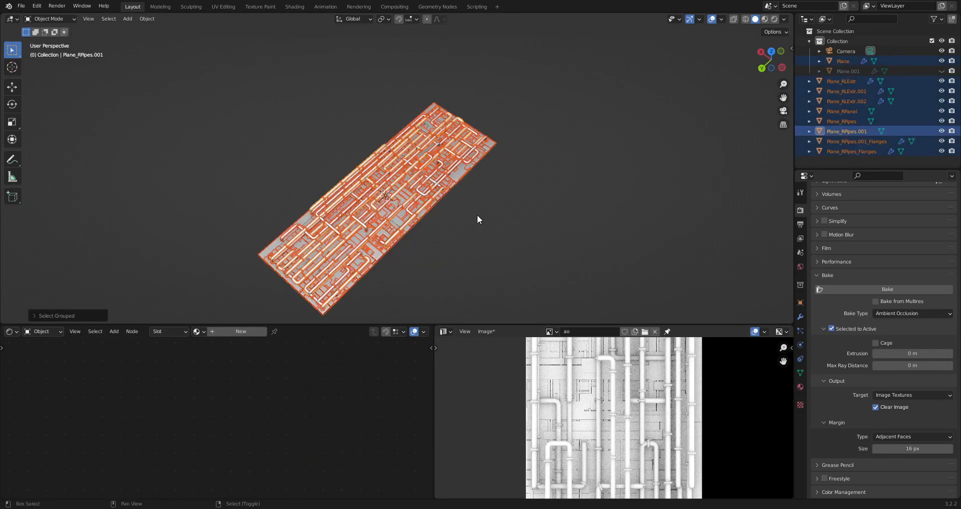
# - Run Random VColor on the selected parts in an enlarged viewport without overlays, with the maximum saturation set to 0
pyautogui.hotkey('ctrl', 'space')
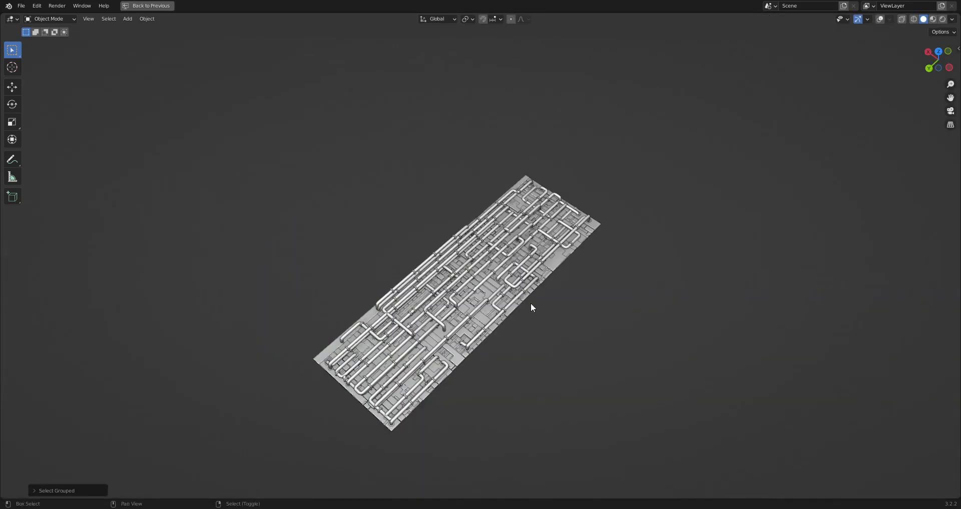
pyautogui.keyDown('shift'); pyautogui.moveTo(525, 294); pyautogui.dragTo(533, 244, button='middle'); pyautogui.keyUp('shift')
pyautogui.scroll(2, 553, 261)
pyautogui.hotkey('shift', 'alt', 'z')
pyautogui.hotkey('shift', 'alt', 'z')
pyautogui.hotkey('alt', 'v')
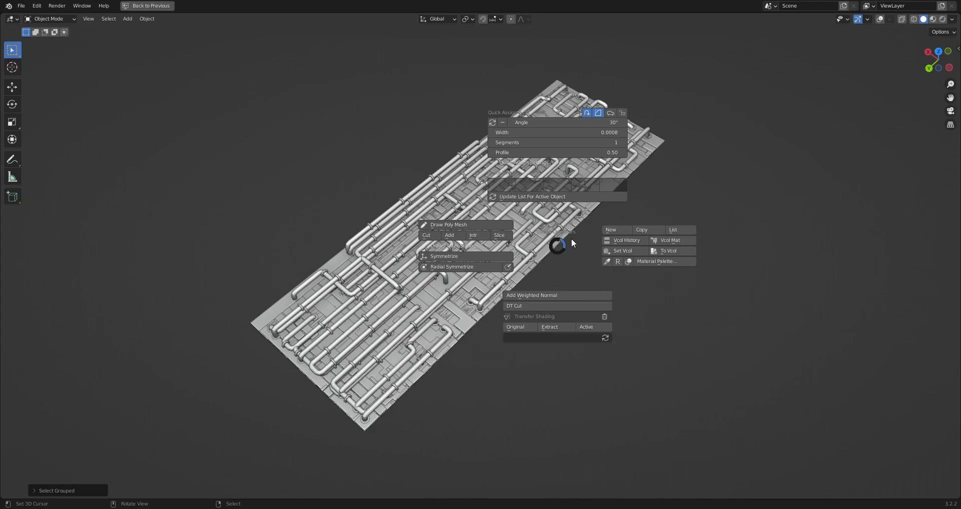
pyautogui.press('Escape')
pyautogui.hotkey('shift', 'q')
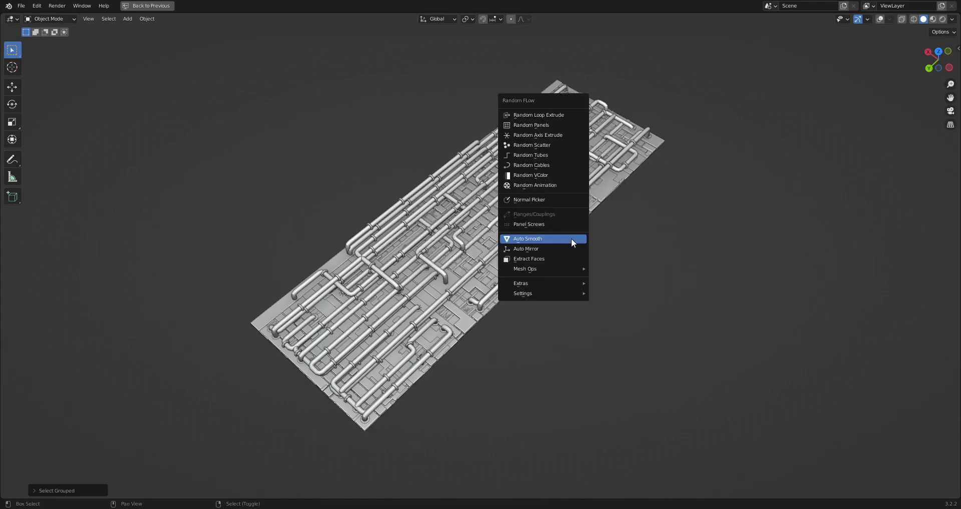
pyautogui.click(544, 179)
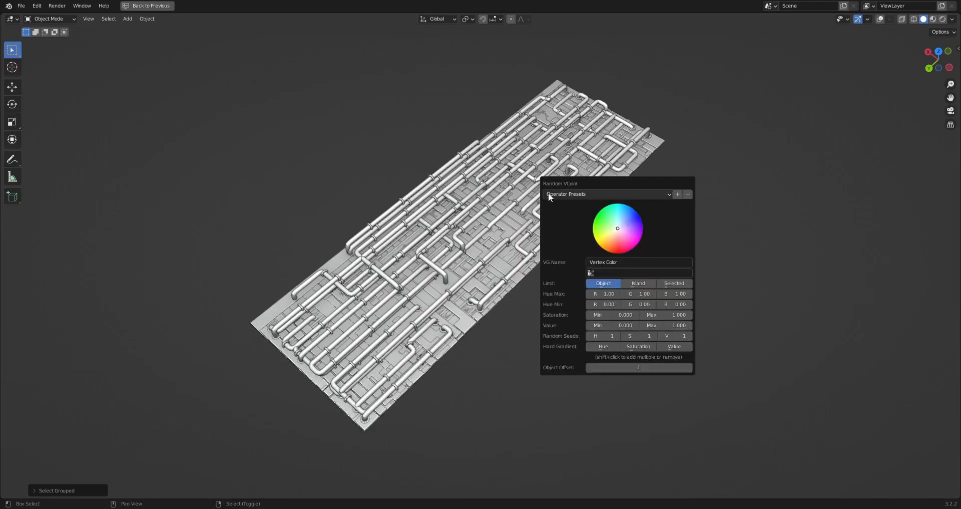
pyautogui.click(661, 315)
pyautogui.write('0')
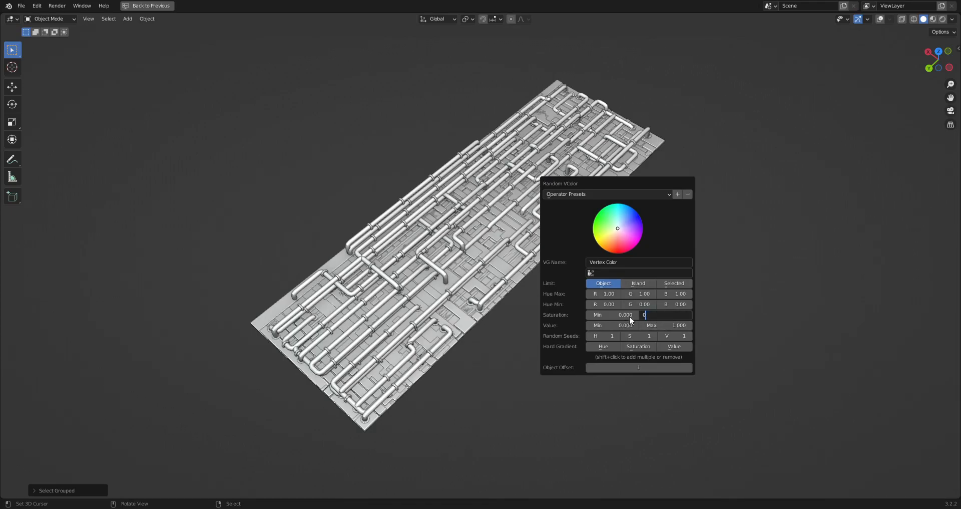
pyautogui.press('Return')
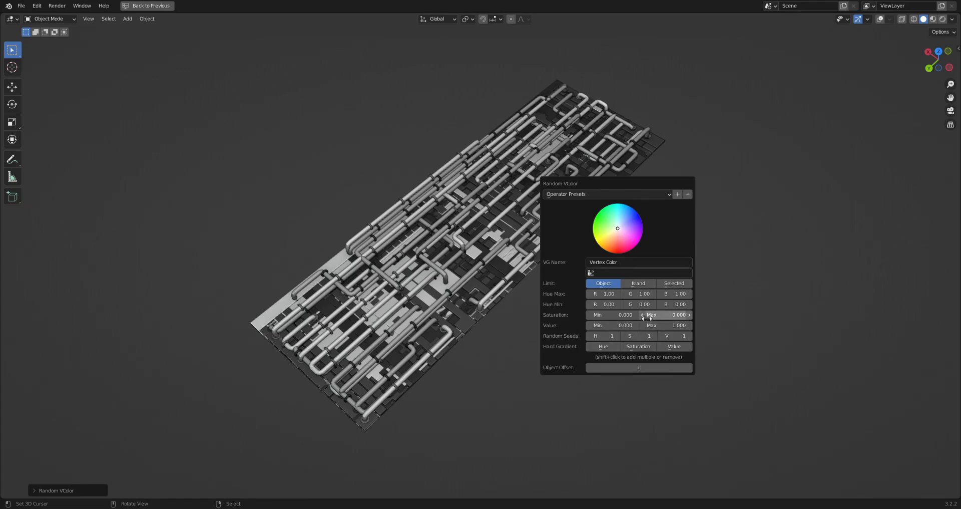
# - Set the minimum Value of the random vertex colors to 0.7 and the V random seed to 3
pyautogui.click(609, 326)
pyautogui.press('BackSpace')
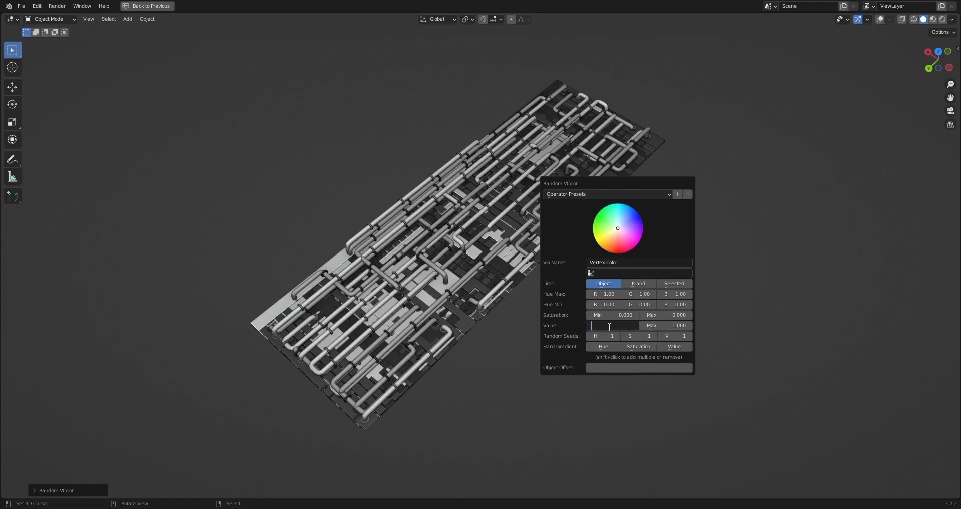
pyautogui.write('.7')
pyautogui.press('Return')
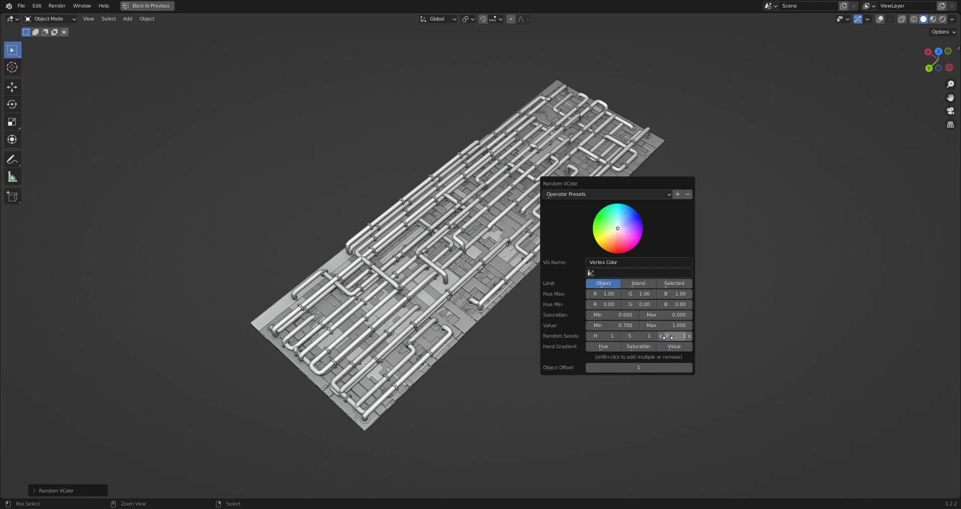
pyautogui.keyDown('ctrl'); pyautogui.scroll(1, 668, 337); pyautogui.keyUp('ctrl')
pyautogui.keyDown('ctrl'); pyautogui.scroll(1, 668, 338); pyautogui.keyUp('ctrl')
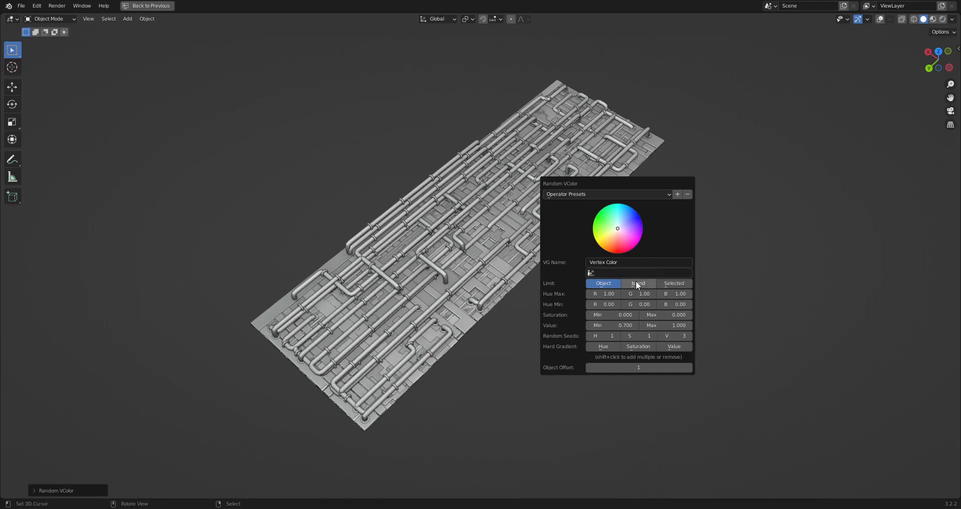
# - Limit the random vertex colors to Island and inspect the grey variation across the pipes and panels
pyautogui.click(636, 283)
pyautogui.scroll(-3, 545, 262)
pyautogui.moveTo(546, 262); pyautogui.dragTo(563, 246, button='middle')
pyautogui.scroll(3, 599, 286)
pyautogui.scroll(-2, 563, 245)
pyautogui.scroll(1, 562, 246)
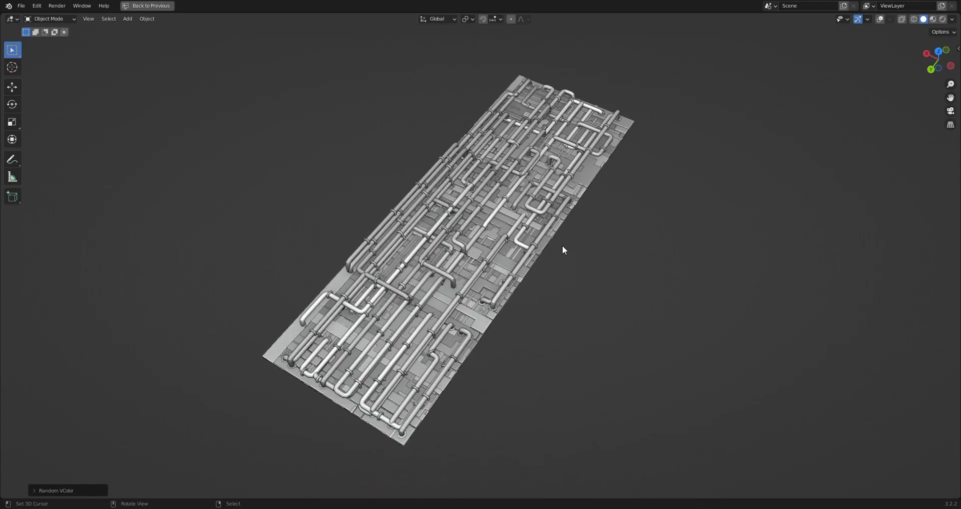
pyautogui.scroll(1, 562, 244)
# - Restore the overlays and normal layout, and assign a new material with the Emission template to all selected parts
pyautogui.press('a')
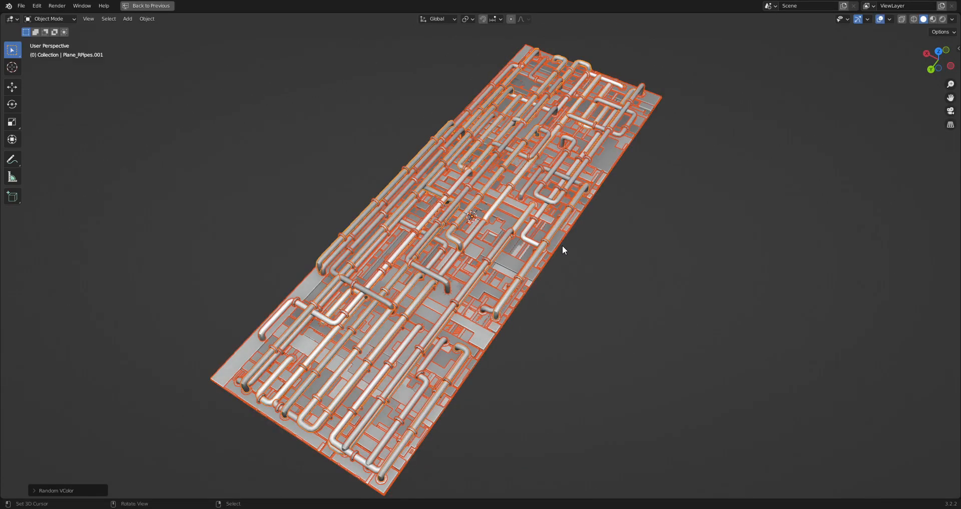
pyautogui.hotkey('ctrl', 'alt', 'space')
pyautogui.moveTo(563, 245); pyautogui.dragTo(548, 226, button='middle')
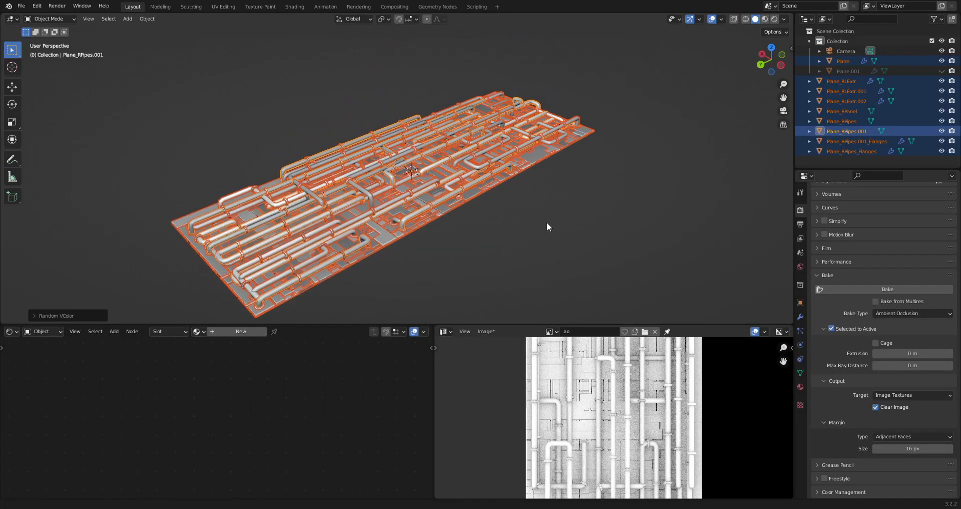
pyautogui.hotkey('shift', 'v')
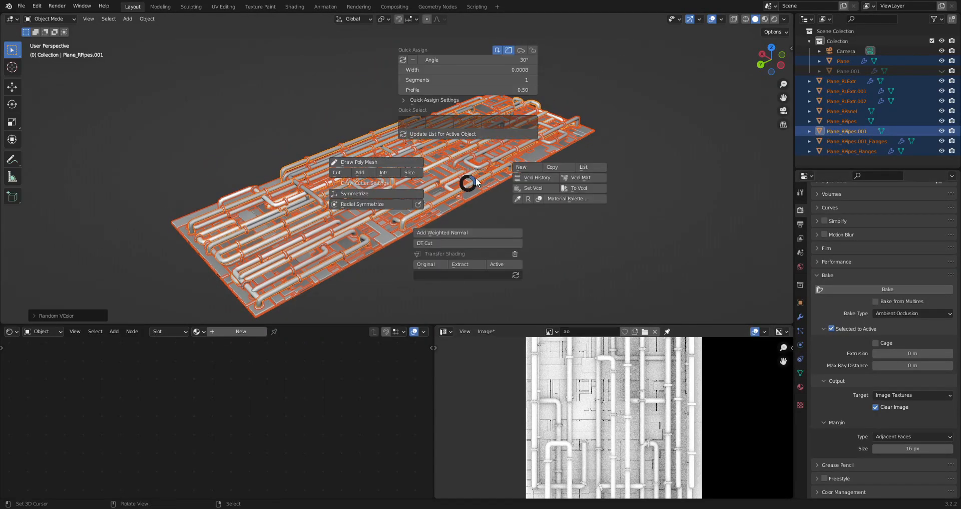
pyautogui.click(519, 167)
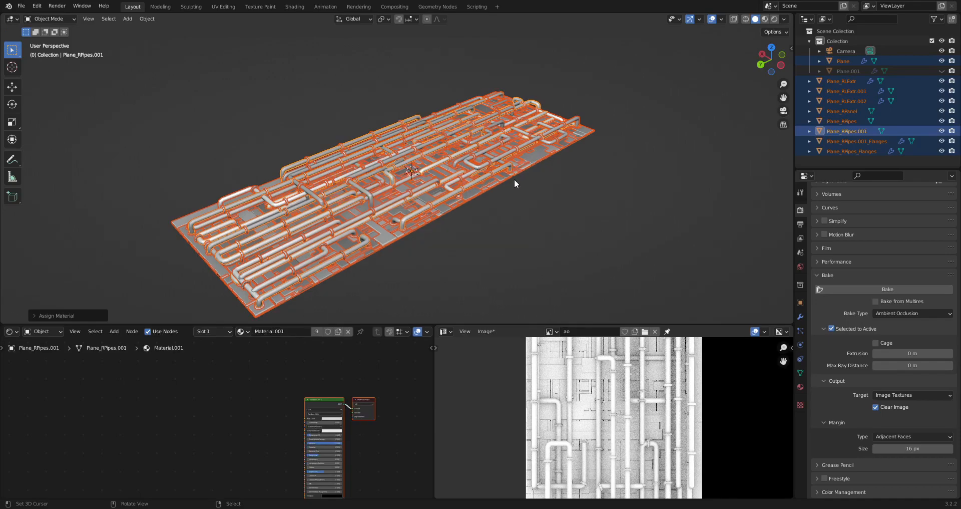
pyautogui.press('F9')
pyautogui.click(575, 203)
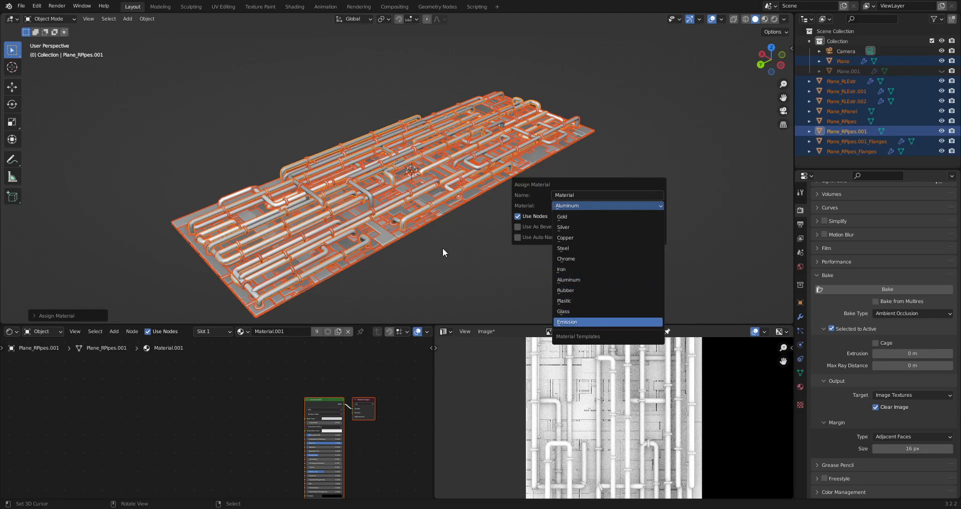
pyautogui.press('Return')
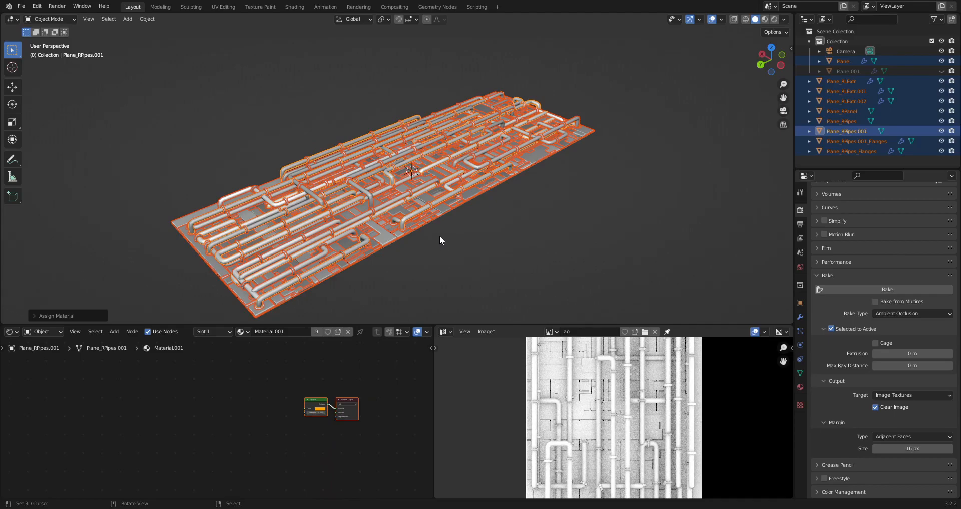
# - Turn the parts' shared material into a vertex color material and check its Attribute and Principled BSDF nodes
pyautogui.hotkey('alt', 'q')
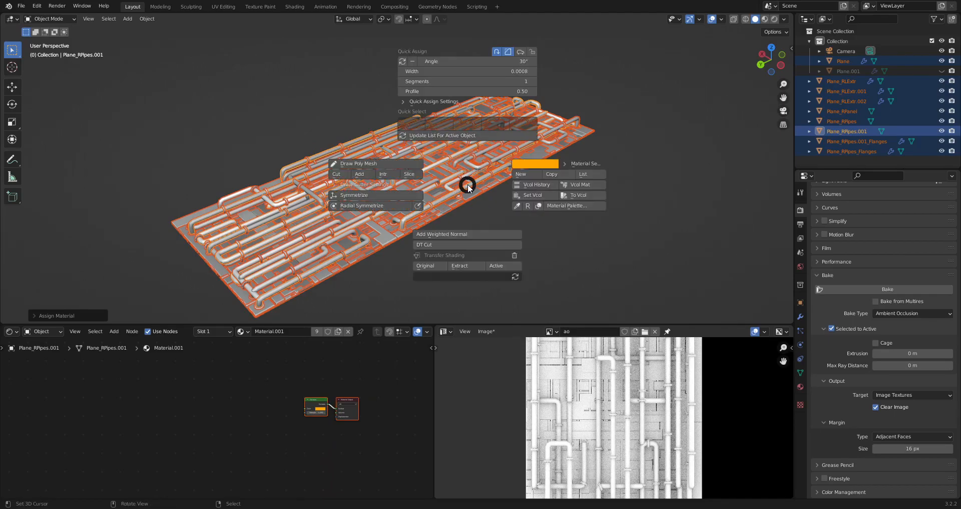
pyautogui.click(582, 189)
pyautogui.scroll(3, 414, 416)
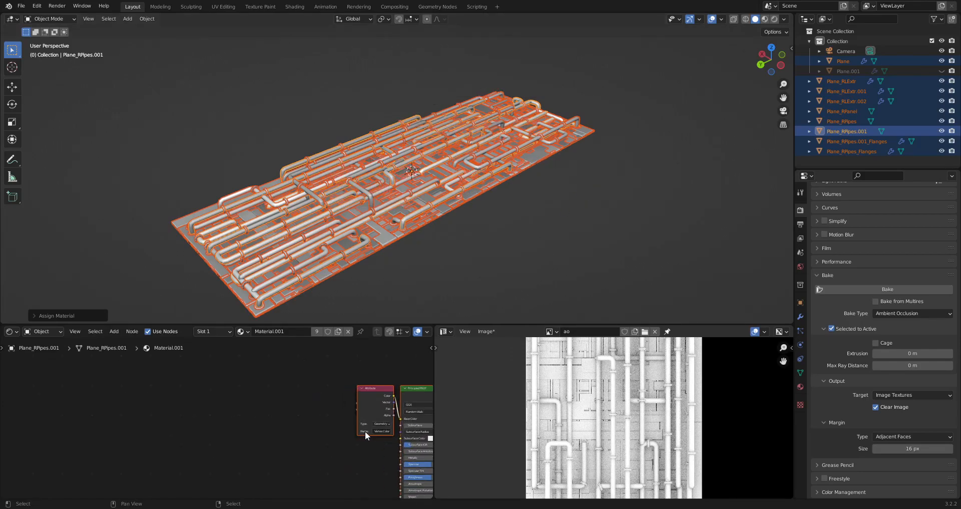
pyautogui.click(205, 396)
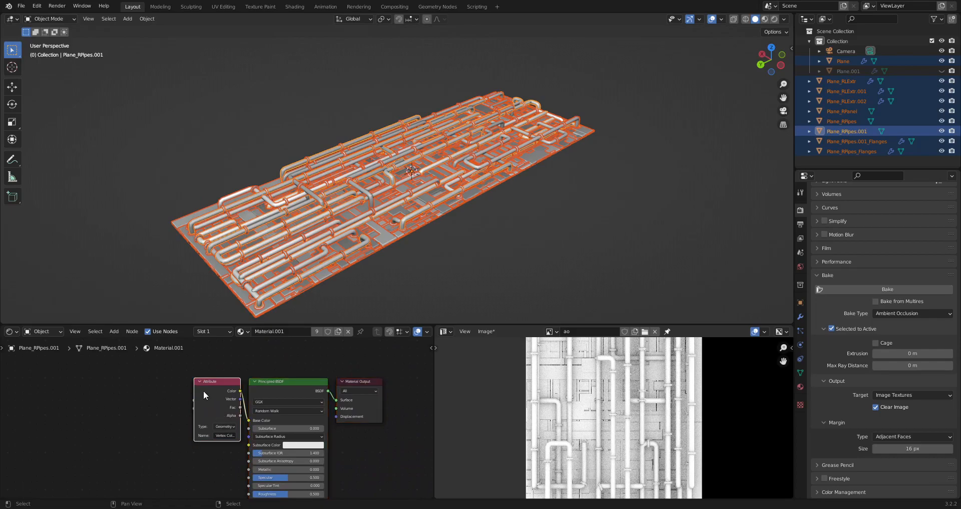
pyautogui.click(271, 382)
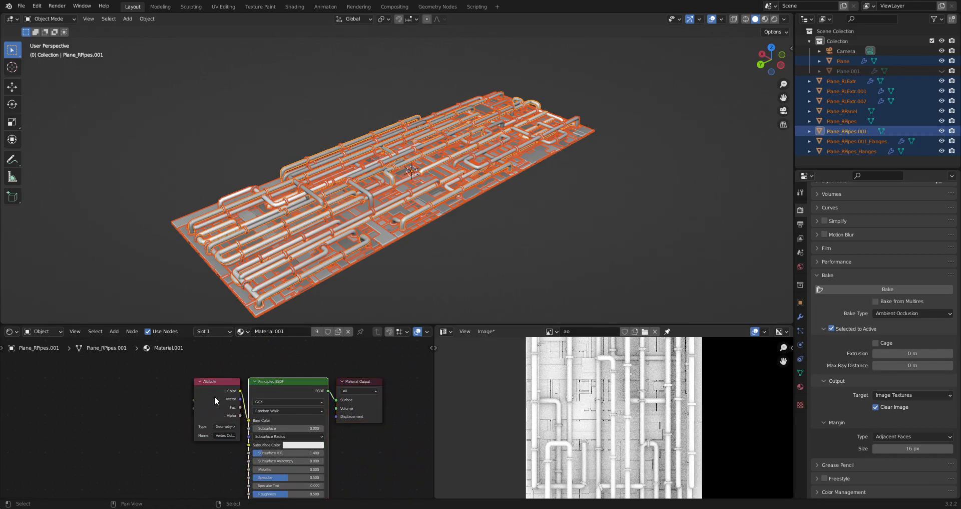
pyautogui.scroll(-5, 295, 401)
pyautogui.moveTo(303, 422)
pyautogui.mouseDown(button='middle')
pyautogui.moveTo(311, 359)
pyautogui.moveTo(319, 419)
pyautogui.mouseUp(button='middle')
pyautogui.scroll(4, 320, 420)
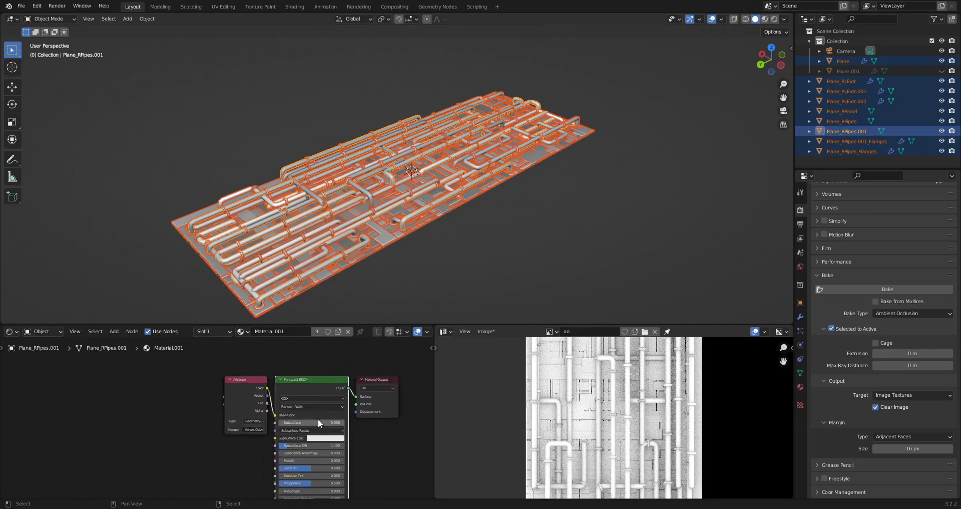
# - Replace the Principled BSDF in the parts' material with an Emission shader fed by the Attribute color and connected to the Material Output
pyautogui.moveTo(246, 389); pyautogui.dragTo(145, 388)
pyautogui.moveTo(225, 396)
pyautogui.mouseDown()
pyautogui.moveTo(217, 417)
pyautogui.moveTo(211, 400)
pyautogui.moveTo(224, 396)
pyautogui.mouseUp()
pyautogui.moveTo(267, 387); pyautogui.dragTo(355, 397)
pyautogui.click(318, 381)
pyautogui.press('x')
pyautogui.moveTo(253, 383); pyautogui.dragTo(326, 382)
pyautogui.moveTo(142, 386)
pyautogui.mouseDown()
pyautogui.moveTo(263, 386)
pyautogui.moveTo(255, 387)
pyautogui.mouseUp()
# - Preview the emissive parts with their material shading and set the Emission node's Strength to 1
pyautogui.press('z')
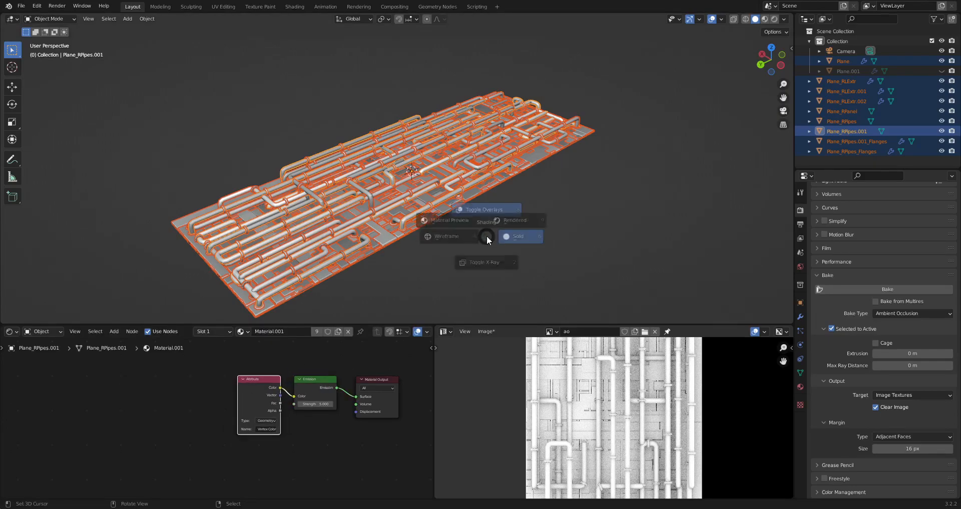
pyautogui.click(441, 209)
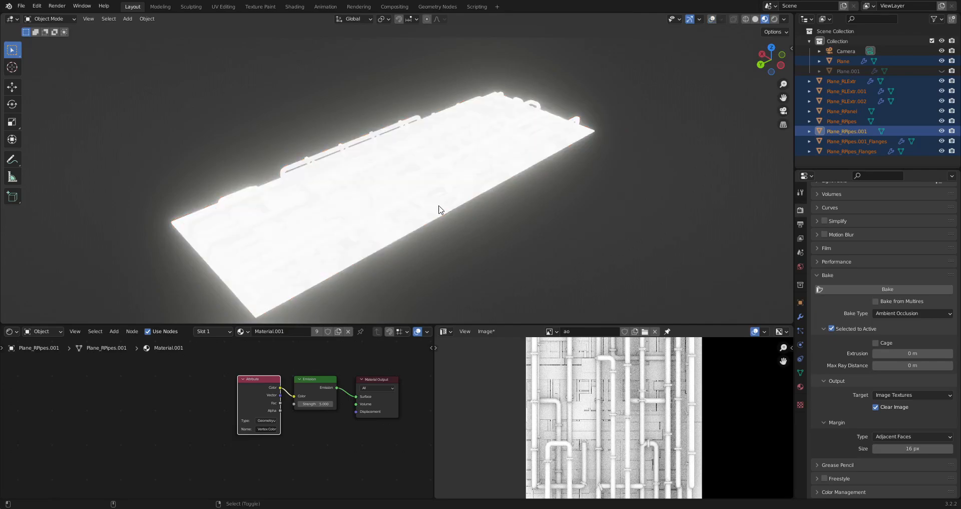
pyautogui.press('KP_7')
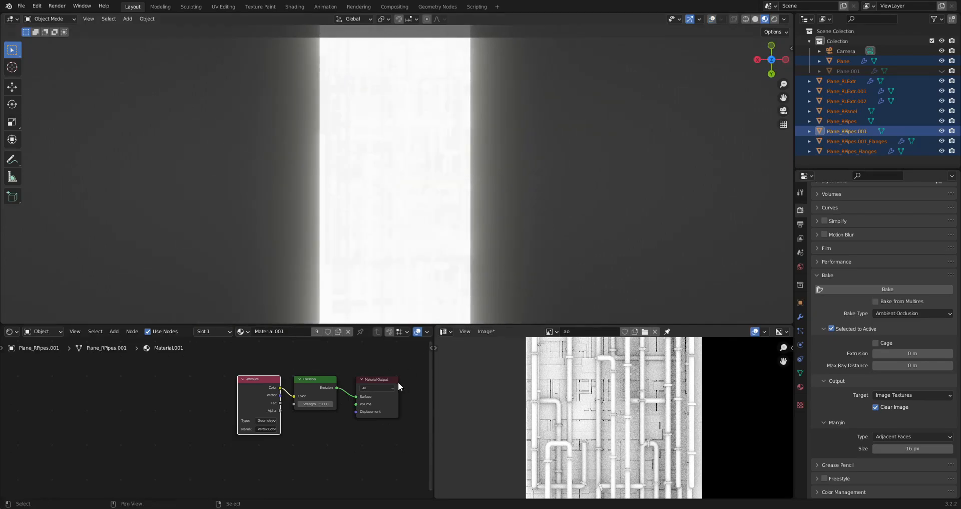
pyautogui.click(316, 403)
pyautogui.write('1')
pyautogui.press('Return')
pyautogui.moveTo(519, 256); pyautogui.dragTo(440, 208, button='middle')
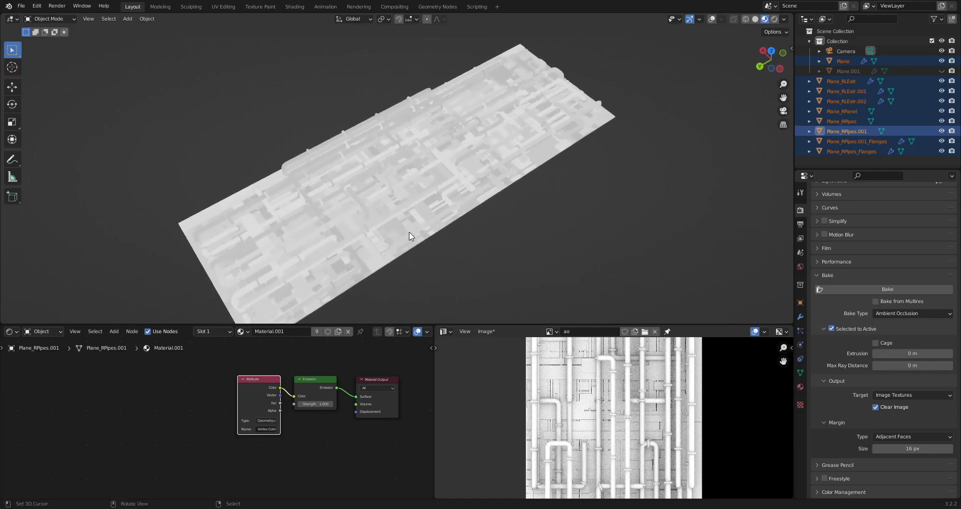
# - Return to solid shading, unhide and select the flat duplicate plane, and check its UV layout in Edit Mode
pyautogui.press('z')
pyautogui.click(507, 213)
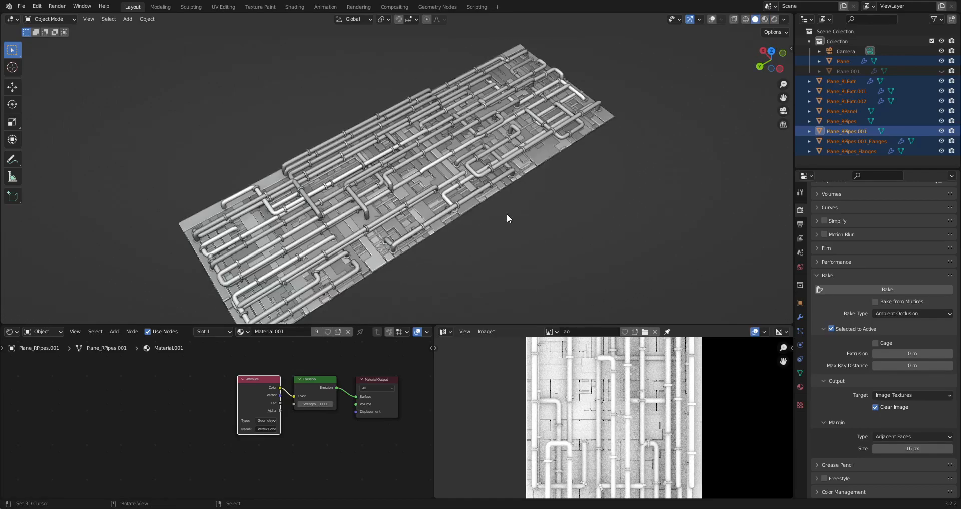
pyautogui.hotkey('alt', 'h')
pyautogui.click(507, 214)
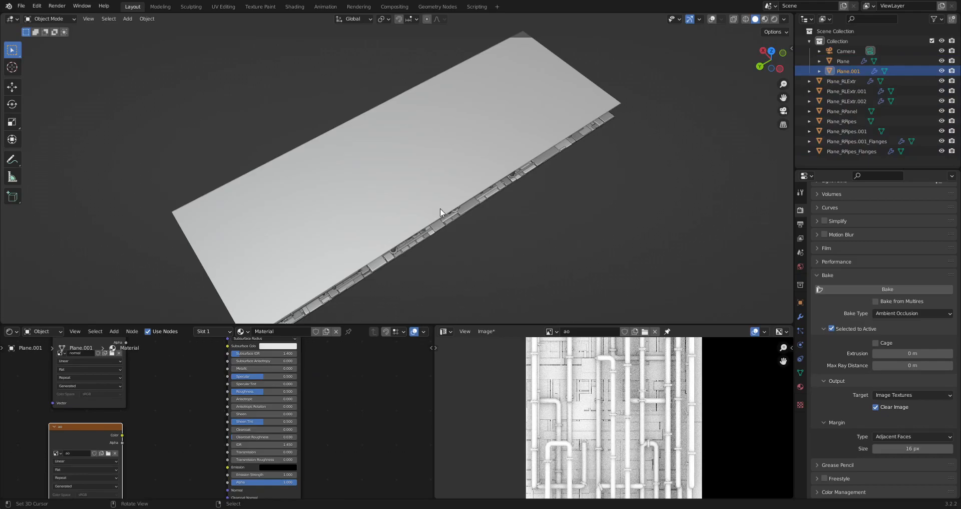
pyautogui.moveTo(253, 469); pyautogui.dragTo(303, 438, button='middle')
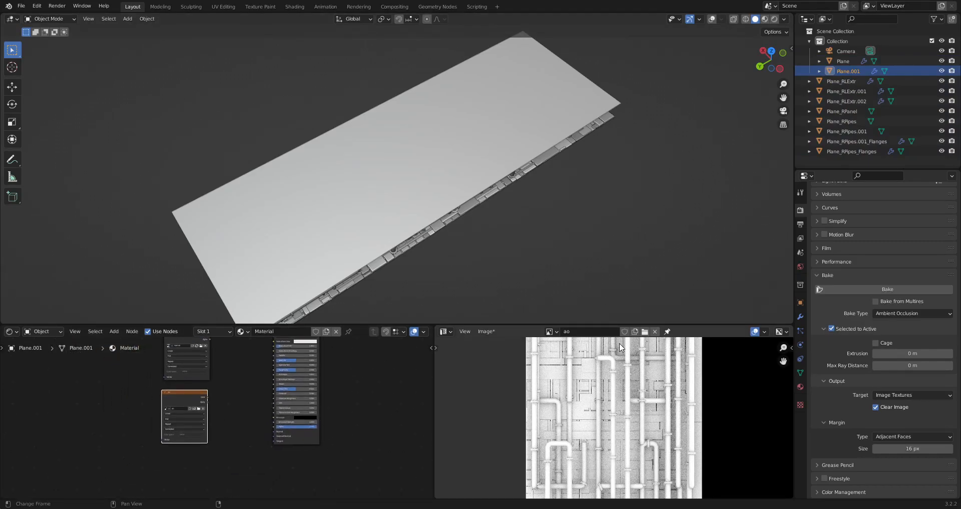
pyautogui.press('Tab')
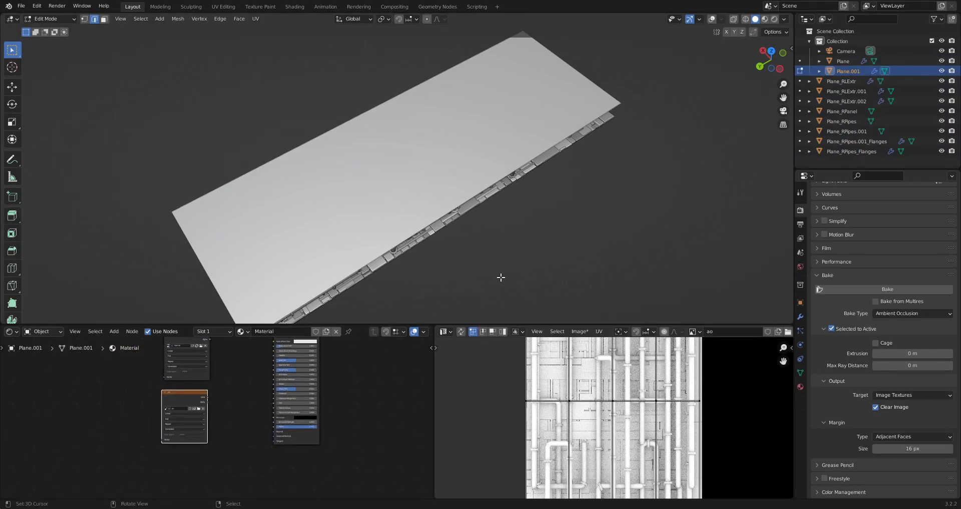
pyautogui.press('a')
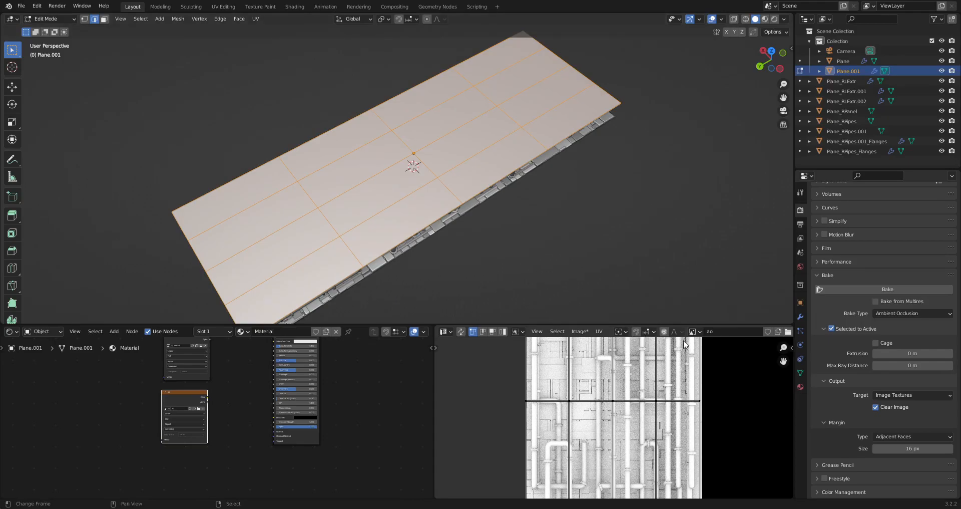
pyautogui.press('Tab')
# - Create a blank 2048 by 2048 px image named diffuse and add it as a texture node in the flat plane's material
pyautogui.click(634, 331)
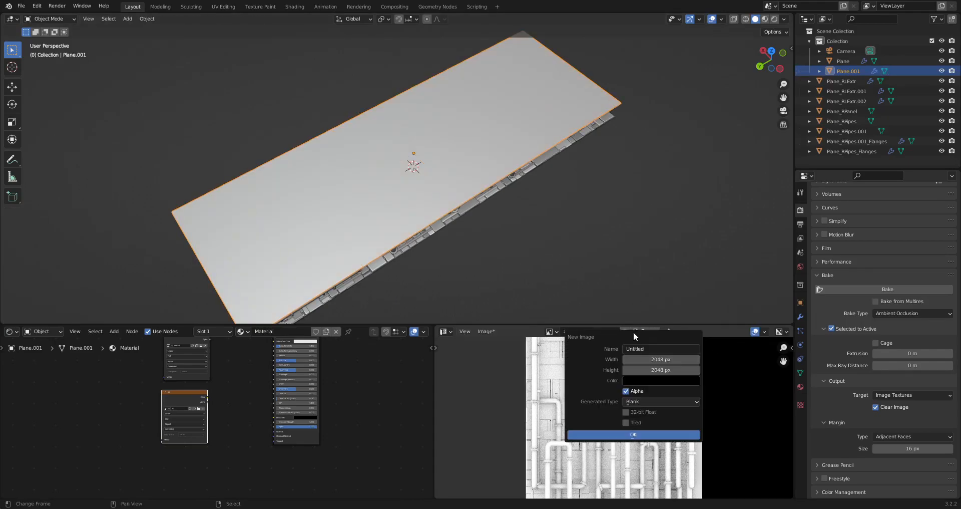
pyautogui.click(635, 346)
pyautogui.write('dikffuse')
pyautogui.press('BackSpace')
pyautogui.press('BackSpace')
pyautogui.press('BackSpace')
pyautogui.press('BackSpace')
pyautogui.press('BackSpace')
pyautogui.press('BackSpace')
pyautogui.write('ffuse')
pyautogui.click(622, 434)
pyautogui.scroll(-5, 579, 358)
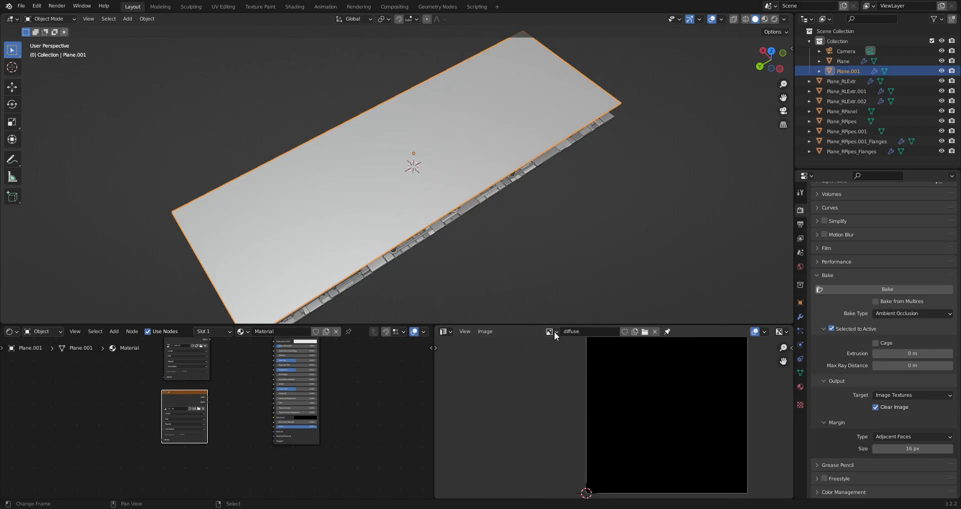
pyautogui.moveTo(552, 331); pyautogui.dragTo(86, 463)
pyautogui.moveTo(86, 464); pyautogui.dragTo(119, 434, button='middle')
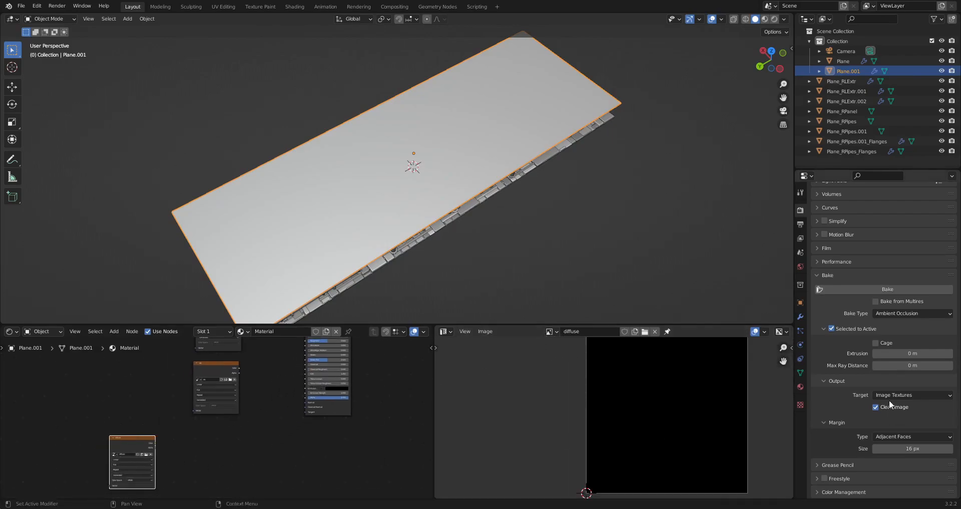
# - Set the Bake Type to Emit
pyautogui.click(895, 311)
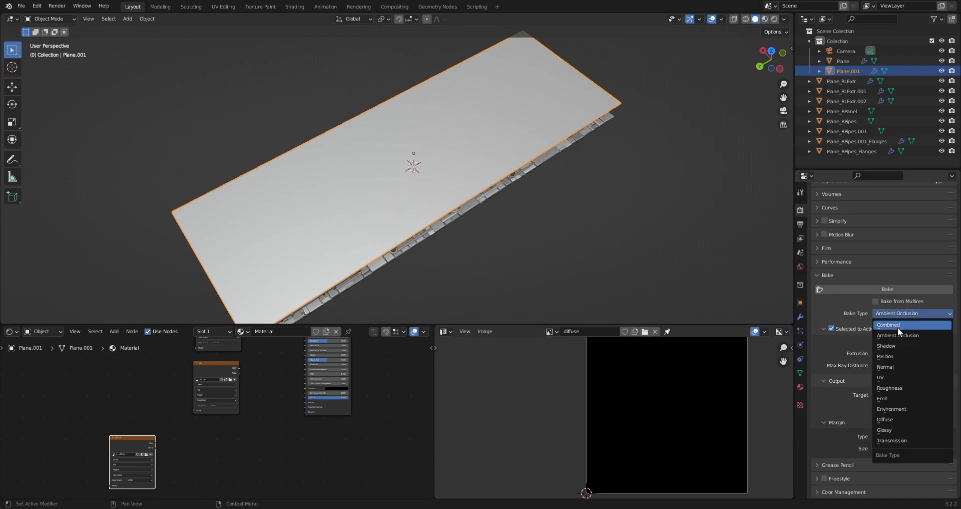
pyautogui.click(897, 421)
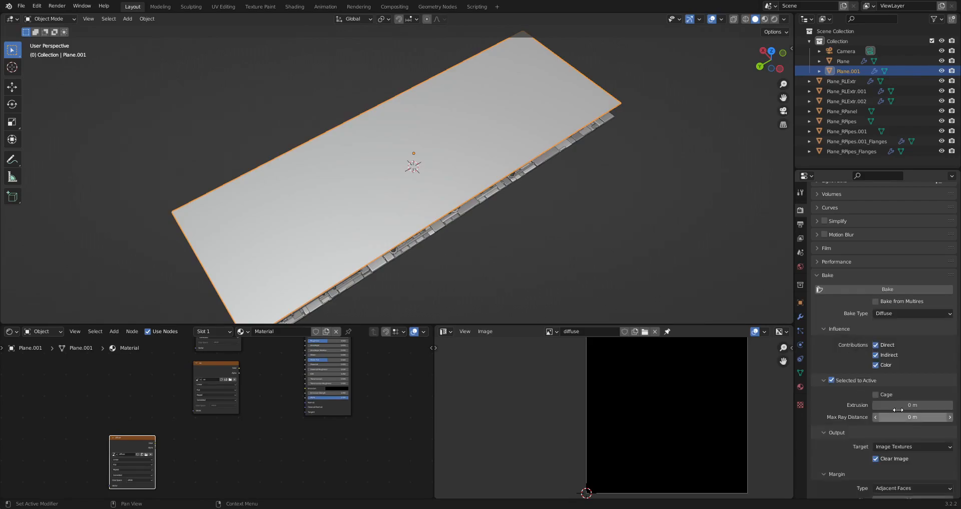
pyautogui.click(906, 314)
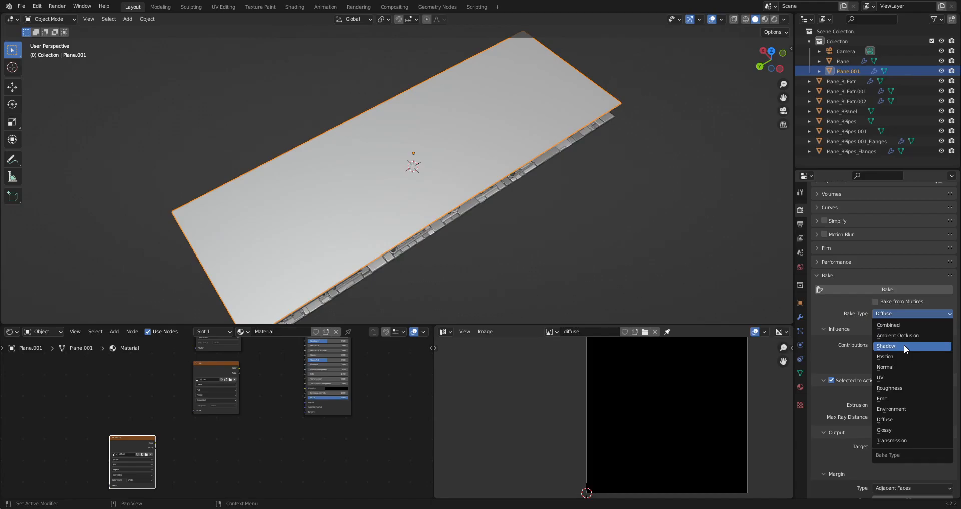
pyautogui.click(906, 399)
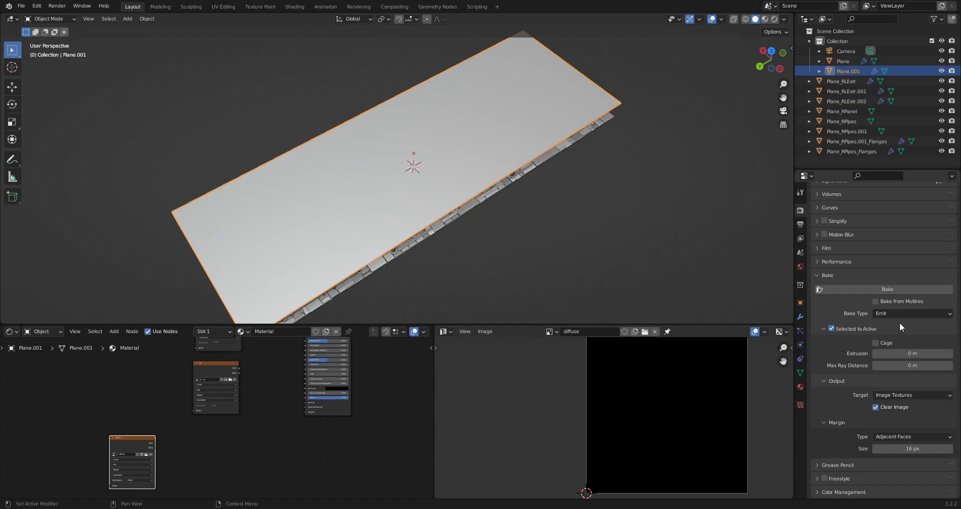
# - Select all objects with the flat plane as the active one and bake the emission into the diffuse image
pyautogui.moveTo(548, 219); pyautogui.dragTo(542, 185, button='middle')
pyautogui.rightClick(529, 184)
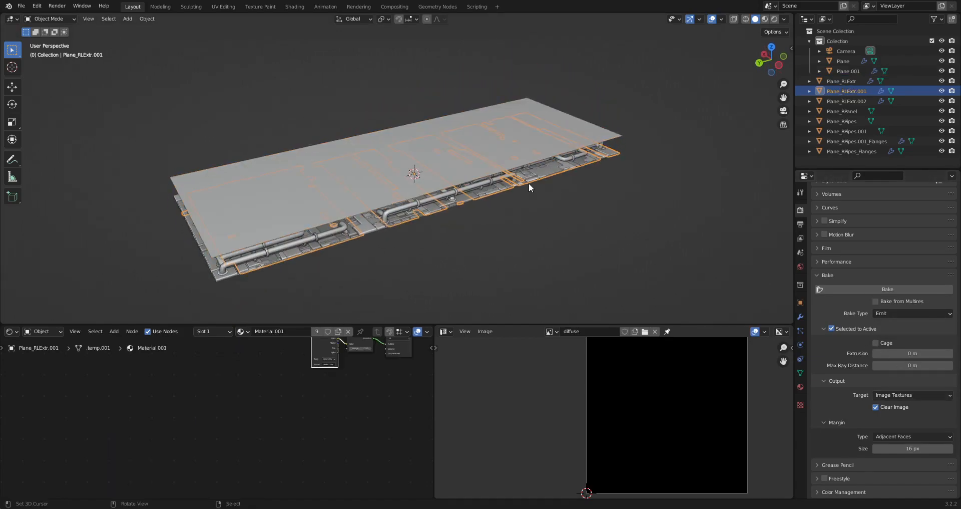
pyautogui.press('a')
pyautogui.keyDown('shift'); pyautogui.click(553, 149); pyautogui.keyUp('shift')
pyautogui.click(818, 290)
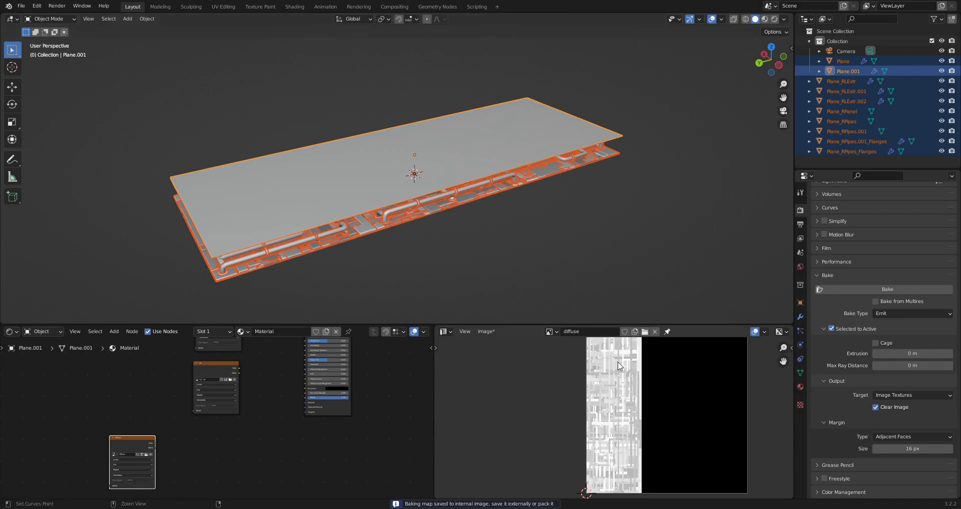
# - Examine the baked diffuse map enlarged, checking the grey values of the pipes and panels
pyautogui.hotkey('ctrl', 'space')
pyautogui.scroll(1, 500, 195)
pyautogui.moveTo(498, 192); pyautogui.dragTo(488, 322, button='middle')
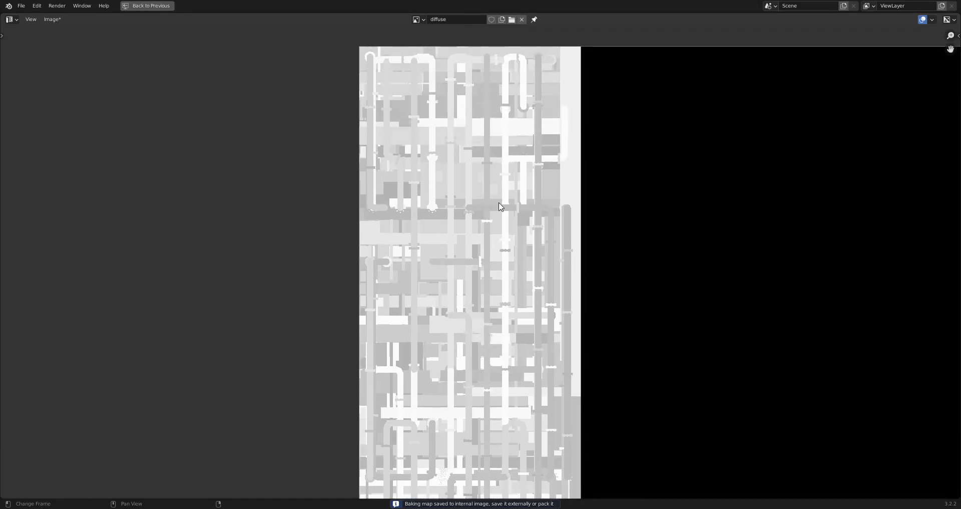
pyautogui.scroll(-4, 531, 257)
pyautogui.scroll(4, 531, 256)
pyautogui.moveTo(494, 206)
pyautogui.mouseDown(button='middle')
pyautogui.moveTo(467, 281)
pyautogui.moveTo(496, 222)
pyautogui.mouseUp(button='middle')
pyautogui.scroll(-2, 465, 242)
pyautogui.scroll(2, 494, 222)
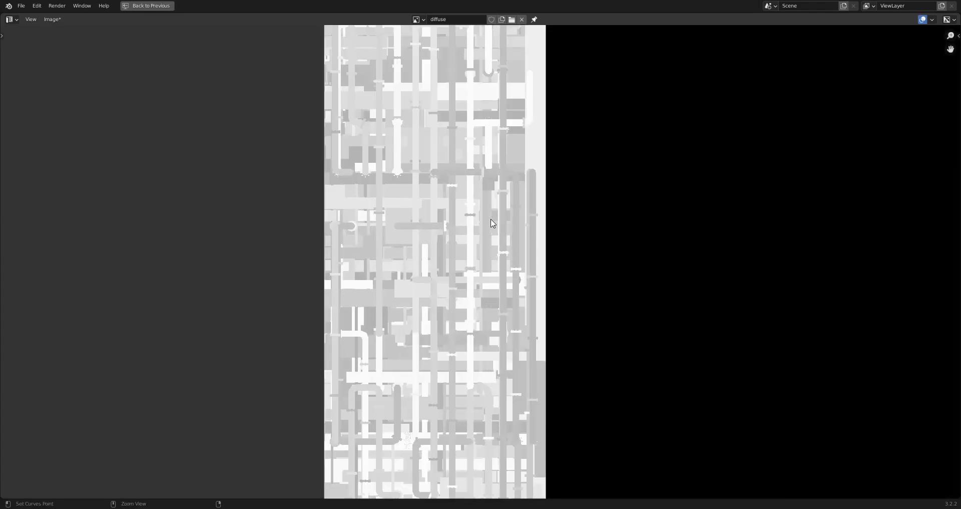
pyautogui.hotkey('ctrl', 'space')
pyautogui.click(512, 218)
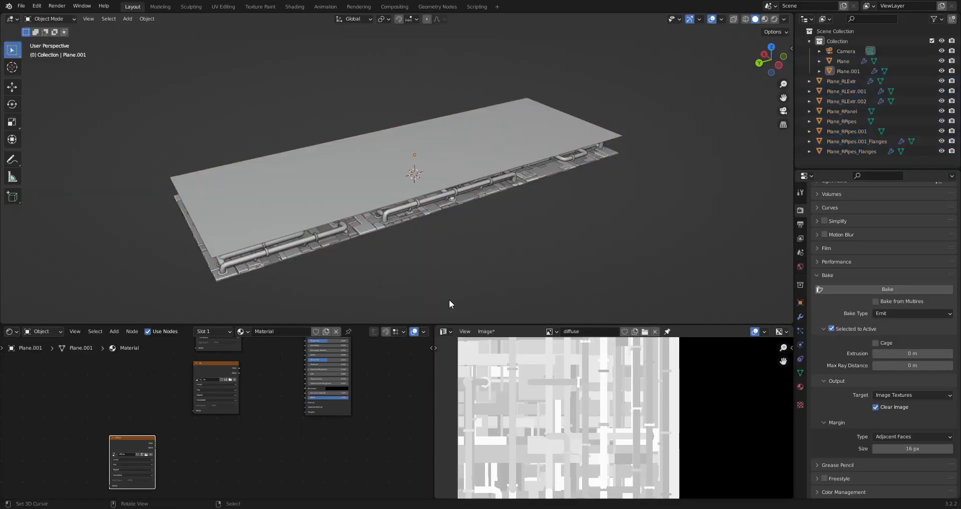
pyautogui.hotkey('ctrl', 'space')
pyautogui.moveTo(426, 152); pyautogui.dragTo(461, 259, button='middle')
pyautogui.hotkey('ctrl', 'space')
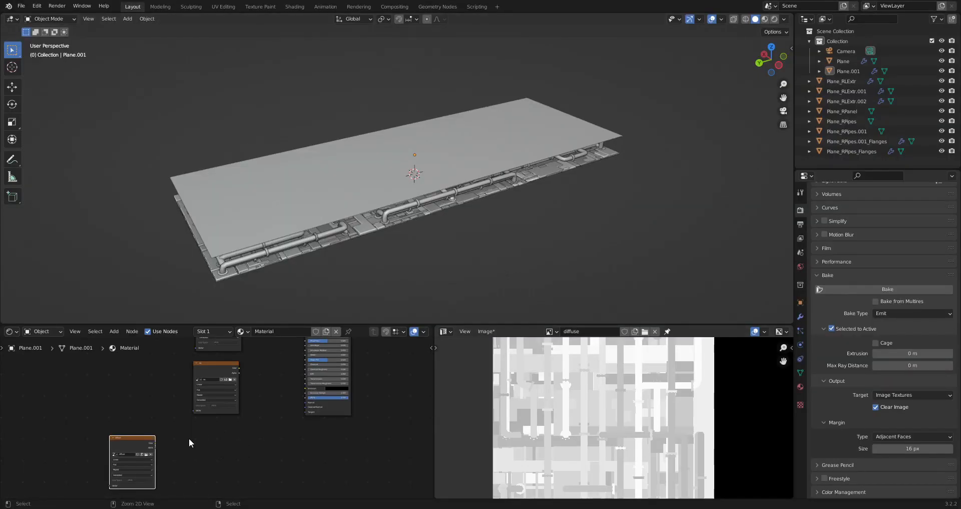
# - Move the diffuse texture node above the other texture nodes and hide every object except the flat plane
pyautogui.hotkey('ctrl', 'space')
pyautogui.scroll(-3, 307, 358)
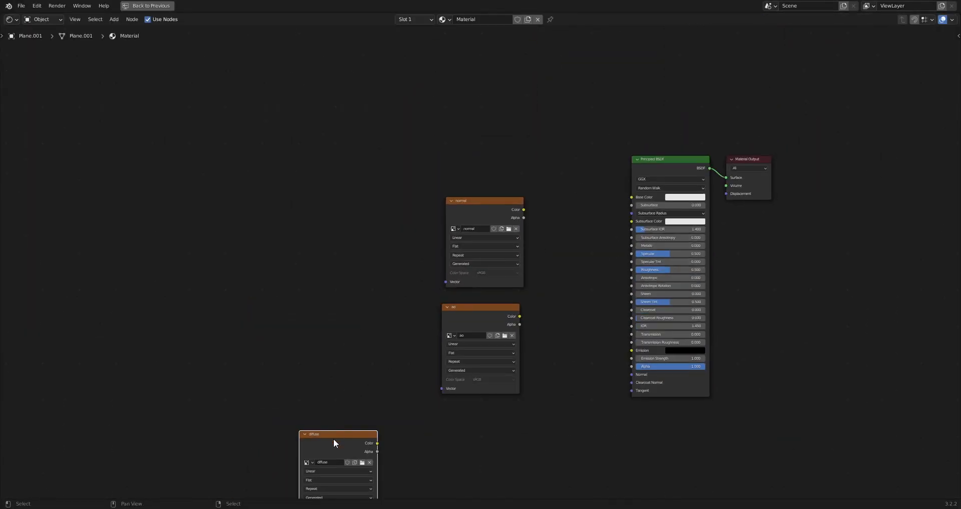
pyautogui.moveTo(334, 439); pyautogui.dragTo(356, 153)
pyautogui.hotkey('ctrl', 'space')
pyautogui.click(421, 167)
pyautogui.hotkey('shift', 'h')
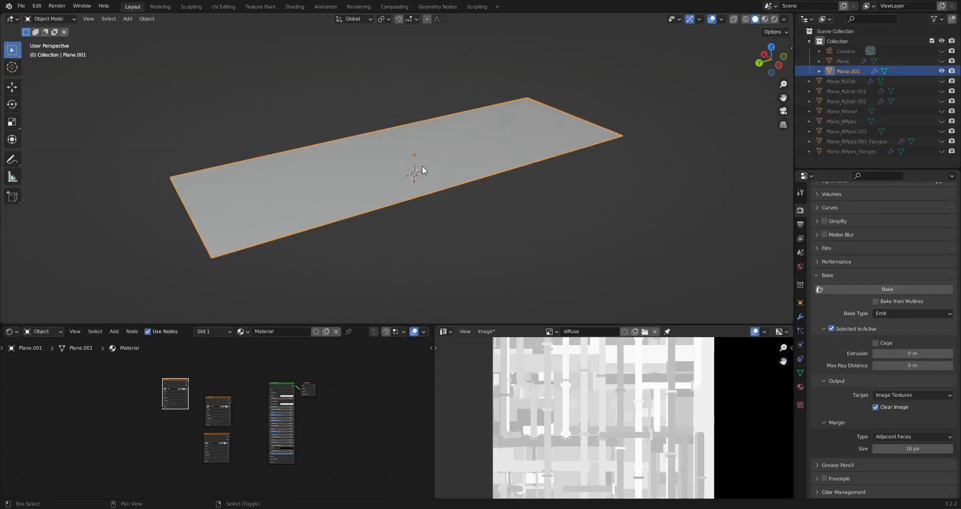
pyautogui.moveTo(433, 169); pyautogui.dragTo(469, 185, button='middle')
# - Connect the diffuse texture's Color to Base Color and rearrange the normal and ao texture nodes below it
pyautogui.hotkey('ctrl', 'space')
pyautogui.scroll(4, 416, 216)
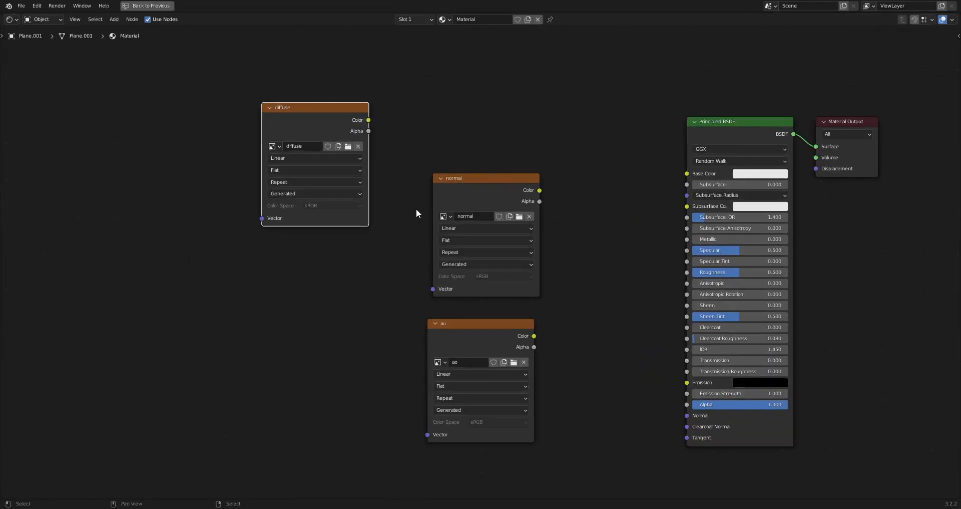
pyautogui.moveTo(375, 118); pyautogui.dragTo(687, 174)
pyautogui.scroll(1, 492, 265)
pyautogui.moveTo(489, 264); pyautogui.dragTo(548, 160, button='middle')
pyautogui.moveTo(539, 95); pyautogui.dragTo(274, 333)
pyautogui.scroll(-3, 522, 243)
pyautogui.moveTo(523, 244); pyautogui.dragTo(479, 209)
# - Insert a Multiply color mix node between the diffuse texture and Base Color, with the ao texture's Color feeding Color2
pyautogui.hotkey('shift', 'a')
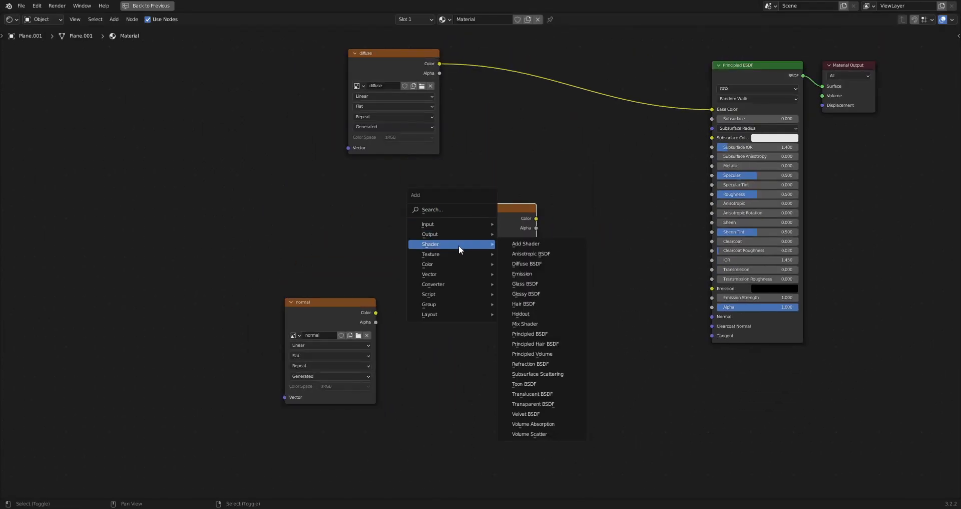
pyautogui.click(527, 268)
pyautogui.click(624, 94)
pyautogui.click(624, 95)
pyautogui.click(625, 130)
pyautogui.moveTo(537, 219); pyautogui.dragTo(588, 149)
pyautogui.moveTo(513, 205); pyautogui.dragTo(498, 179)
pyautogui.moveTo(611, 118); pyautogui.dragTo(651, 118)
# - Connect the normal texture to the Principled BSDF's Normal input through a new Normal Map node
pyautogui.moveTo(507, 280); pyautogui.dragTo(528, 227, button='middle')
pyautogui.moveTo(323, 253); pyautogui.dragTo(361, 283)
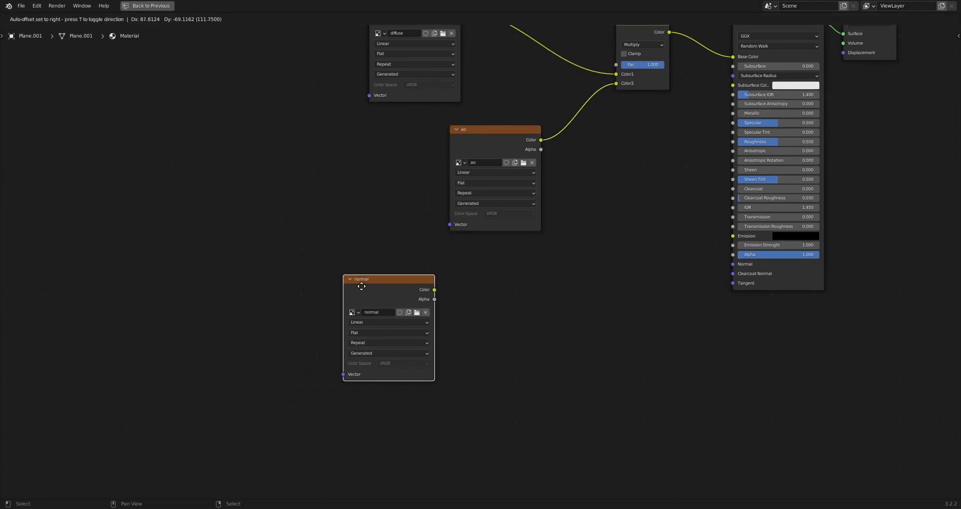
pyautogui.moveTo(434, 290); pyautogui.dragTo(743, 263)
pyautogui.hotkey('shift', 'a')
pyautogui.moveTo(602, 276)
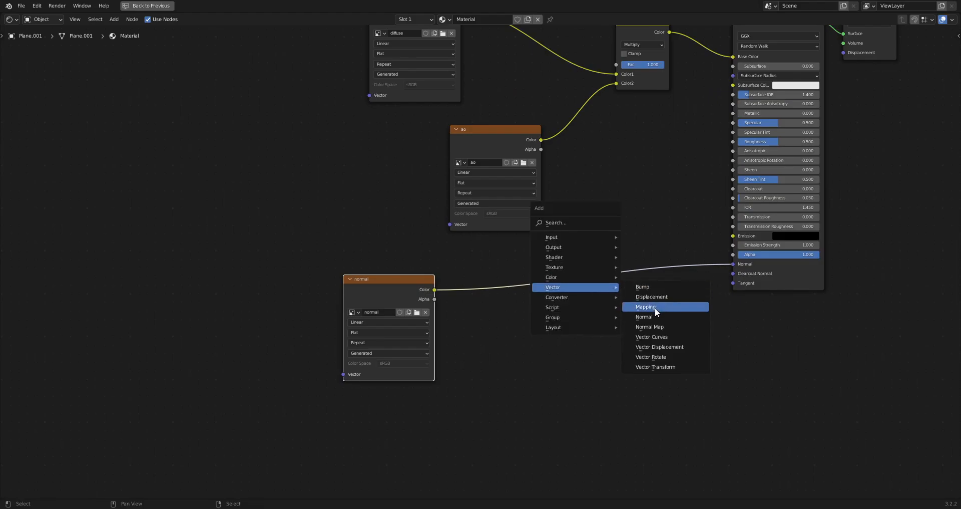
pyautogui.click(650, 326)
pyautogui.click(603, 255)
pyautogui.moveTo(371, 293); pyautogui.dragTo(482, 278)
# - Preview the flat plane with its baked textures in material shading and examine the surface and node links
pyautogui.hotkey('ctrl', 'space')
pyautogui.press('z')
pyautogui.click(447, 191)
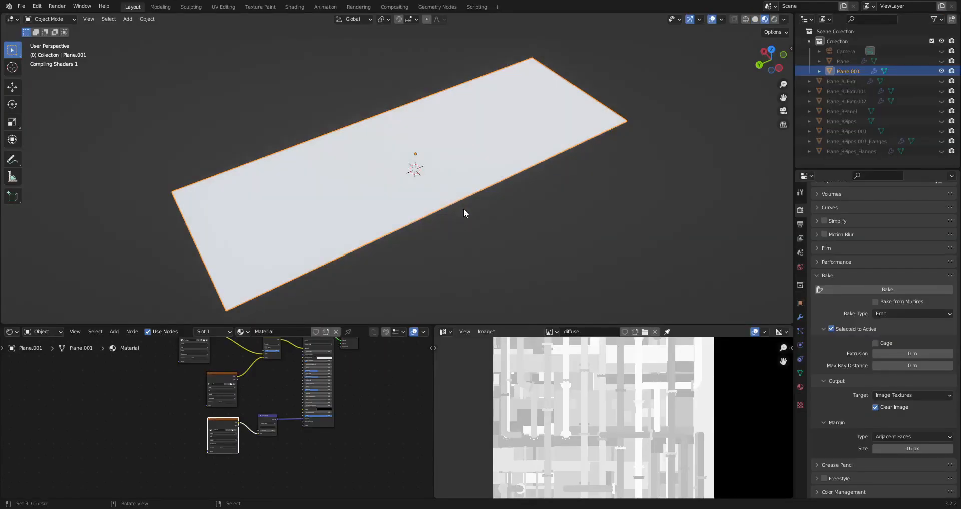
pyautogui.moveTo(460, 203)
pyautogui.mouseDown(button='middle')
pyautogui.moveTo(497, 224)
pyautogui.moveTo(531, 182)
pyautogui.moveTo(449, 207)
pyautogui.mouseUp(button='middle')
pyautogui.scroll(3, 530, 181)
pyautogui.scroll(-2, 530, 177)
pyautogui.scroll(1, 449, 207)
pyautogui.moveTo(324, 370); pyautogui.dragTo(341, 378, button='middle')
pyautogui.scroll(1, 332, 420)
pyautogui.scroll(1, 332, 395)
pyautogui.moveTo(451, 294); pyautogui.dragTo(507, 213, button='middle')
pyautogui.scroll(4, 302, 456)
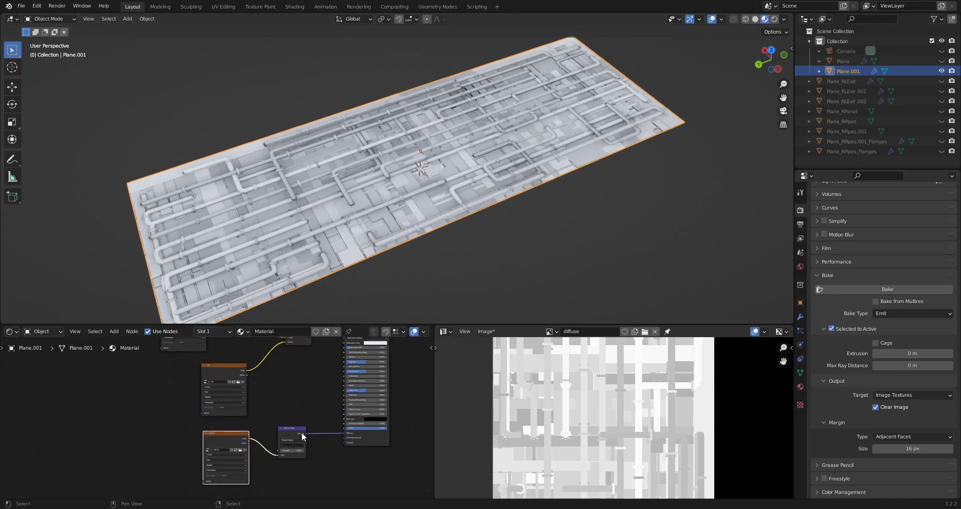
# - Set the Normal Map node's space to Object Space and check the shading on the plane
pyautogui.click(329, 436)
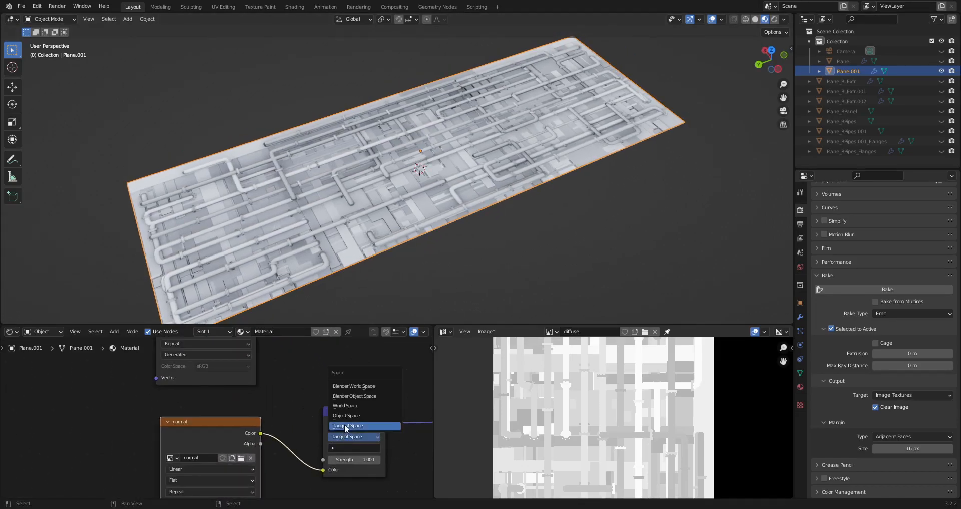
pyautogui.click(345, 426)
pyautogui.moveTo(443, 218); pyautogui.dragTo(401, 311, button='middle')
pyautogui.scroll(-2, 368, 419)
# - Set the Principled BSDF's Metallic to 0.7 and view the plane from another angle
pyautogui.moveTo(368, 420); pyautogui.dragTo(212, 457, button='middle')
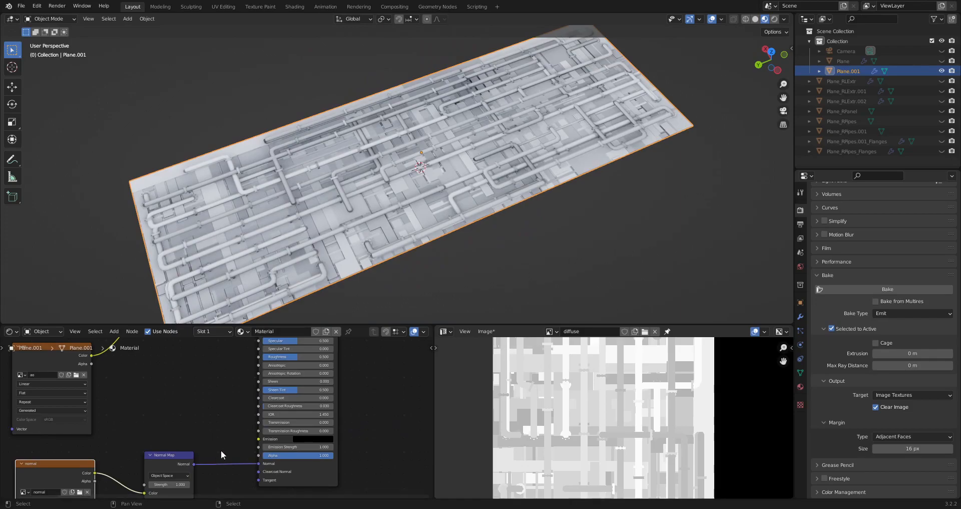
pyautogui.scroll(3, 293, 372)
pyautogui.moveTo(293, 373); pyautogui.dragTo(296, 431, button='middle')
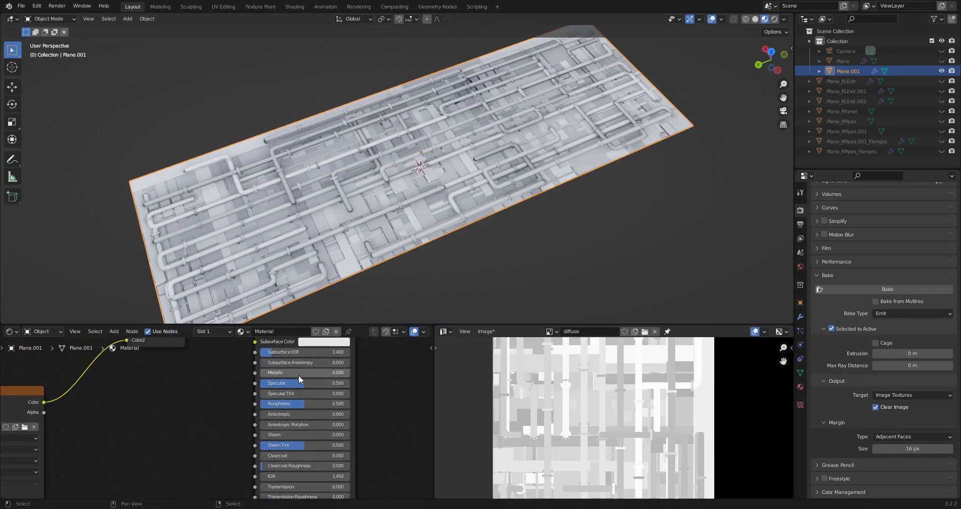
pyautogui.moveTo(286, 372); pyautogui.dragTo(323, 372)
pyautogui.scroll(-1, 444, 220)
pyautogui.moveTo(445, 220); pyautogui.dragTo(504, 203, button='middle')
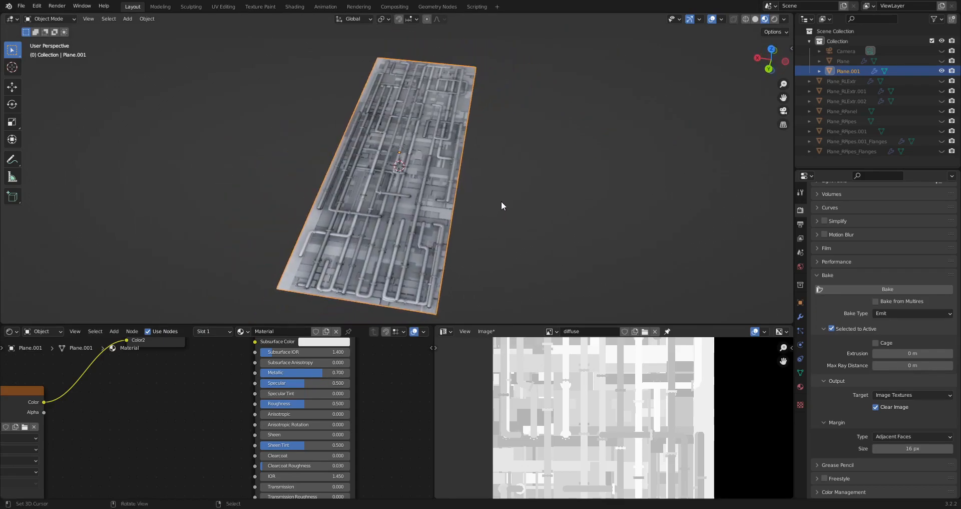
# - Connect the Multiply node's Color output to the Principled BSDF's Base Color again
pyautogui.moveTo(175, 364); pyautogui.dragTo(230, 425, button='middle')
pyautogui.moveTo(182, 401)
pyautogui.mouseDown()
pyautogui.moveTo(240, 395)
pyautogui.moveTo(309, 371)
pyautogui.moveTo(181, 401)
pyautogui.mouseUp()
pyautogui.moveTo(240, 345); pyautogui.dragTo(310, 371)
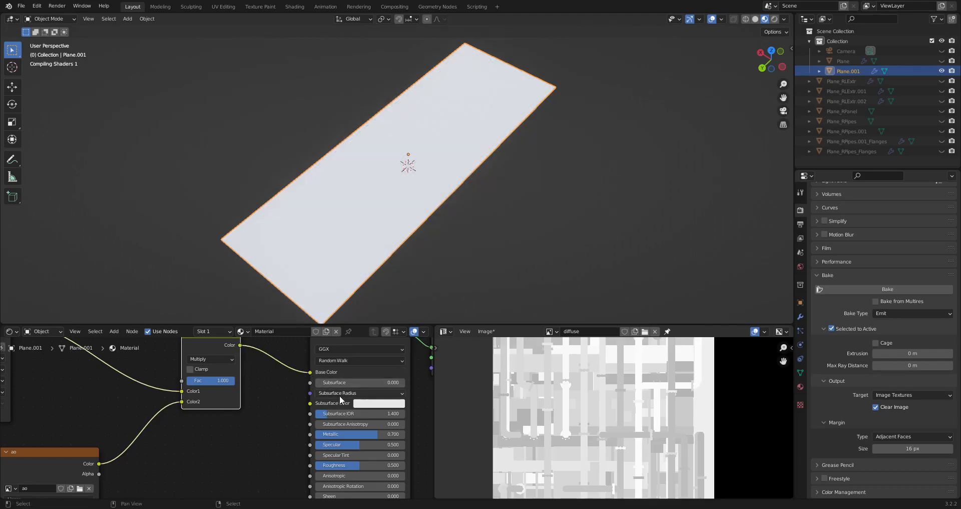
# - Try a Metallic of 1.0 and a lower Roughness on the Principled BSDF
pyautogui.moveTo(503, 215)
pyautogui.mouseDown(button='middle')
pyautogui.moveTo(485, 242)
pyautogui.moveTo(458, 224)
pyautogui.moveTo(515, 228)
pyautogui.mouseUp(button='middle')
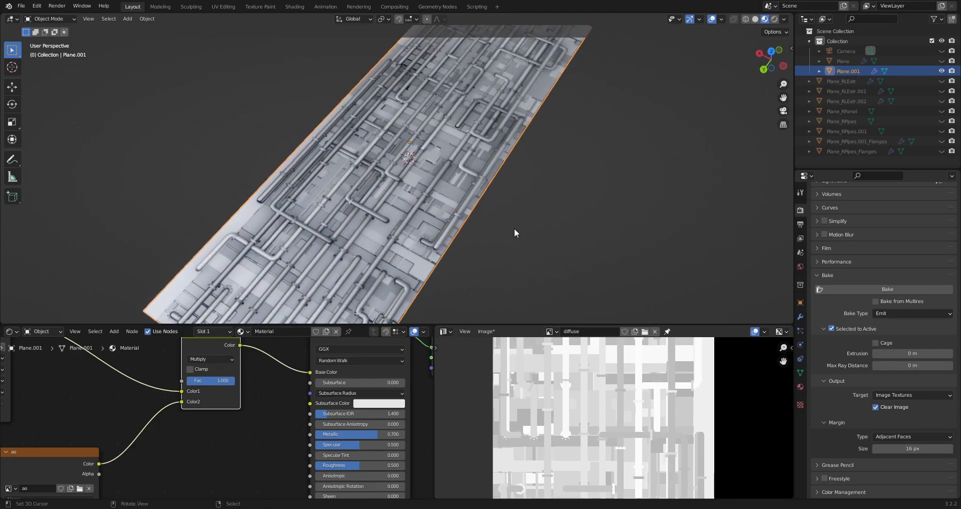
pyautogui.moveTo(390, 434); pyautogui.dragTo(380, 407, button='middle')
pyautogui.moveTo(366, 407); pyautogui.dragTo(393, 408)
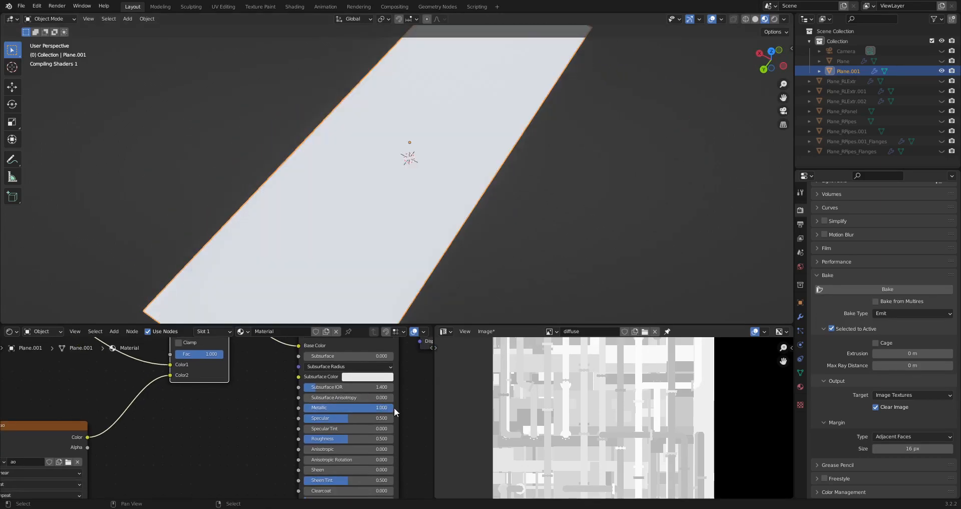
pyautogui.moveTo(355, 436); pyautogui.dragTo(355, 436)
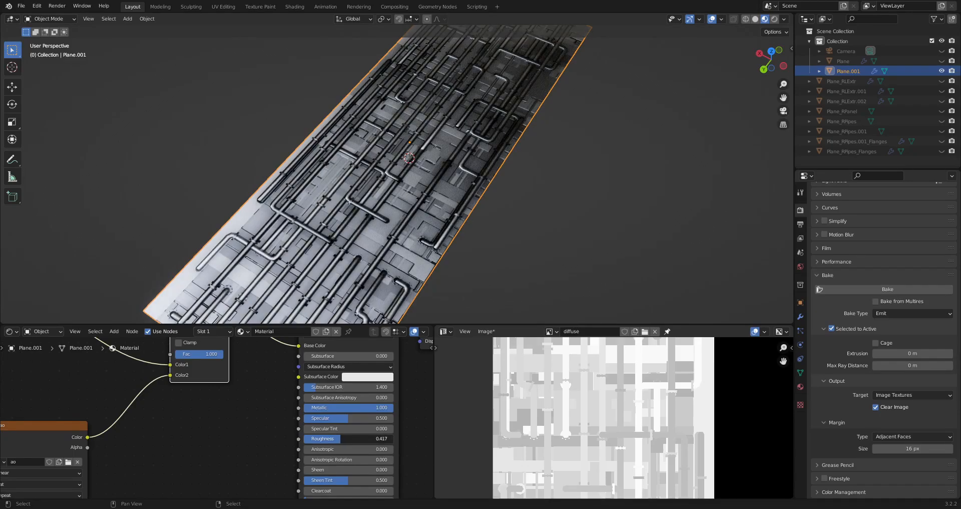
# - Set the Principled BSDF's Metallic to 0.8 and check the plane's shading from another angle
pyautogui.moveTo(551, 170); pyautogui.dragTo(476, 274, button='middle')
pyautogui.moveTo(372, 408); pyautogui.dragTo(354, 408)
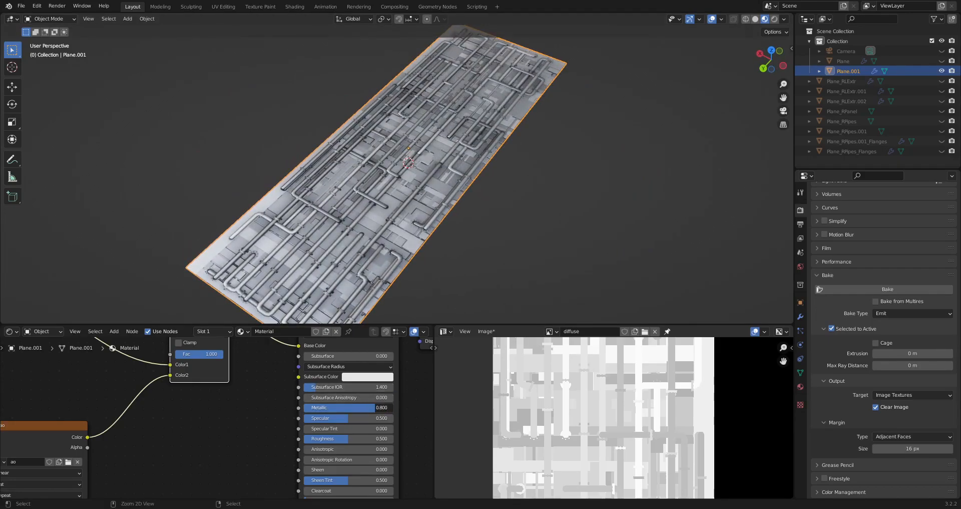
pyautogui.scroll(-2, 486, 234)
pyautogui.scroll(2, 463, 194)
pyautogui.moveTo(488, 217)
pyautogui.mouseDown(button='middle')
pyautogui.moveTo(474, 206)
pyautogui.moveTo(394, 212)
pyautogui.moveTo(362, 204)
pyautogui.moveTo(456, 204)
pyautogui.moveTo(478, 220)
pyautogui.moveTo(499, 205)
pyautogui.mouseUp(button='middle')
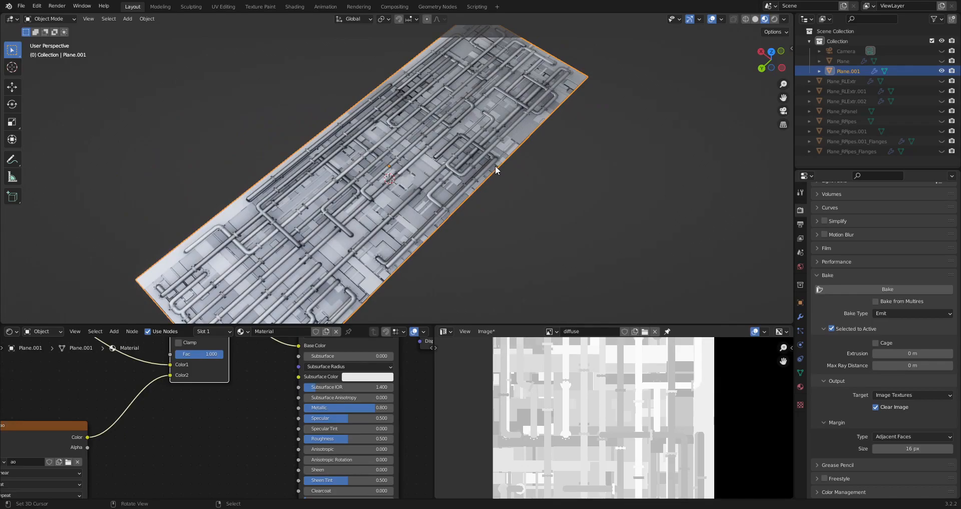
# - Examine the baked pipes and panels on the plane from several angles and distances, along with its material nodes
pyautogui.moveTo(475, 202); pyautogui.dragTo(454, 213, button='middle')
pyautogui.hotkey('alt', 'h')
pyautogui.click(478, 135)
pyautogui.hotkey('shift', 'h')
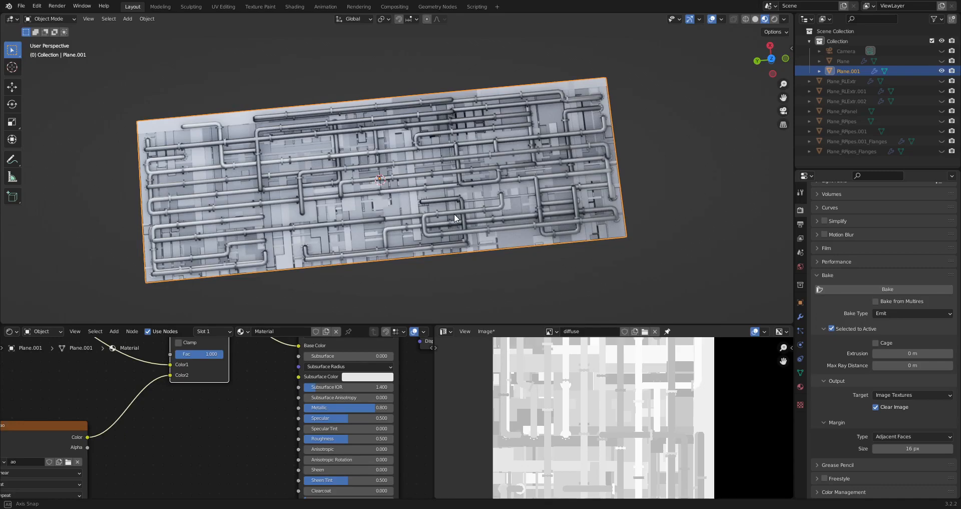
pyautogui.moveTo(455, 213); pyautogui.dragTo(489, 185, button='middle')
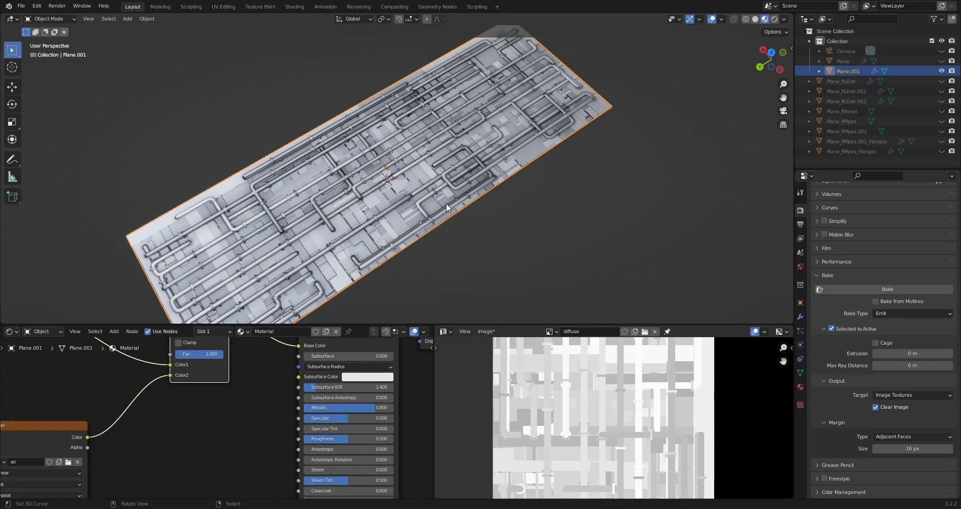
pyautogui.moveTo(434, 193); pyautogui.dragTo(533, 165, button='middle')
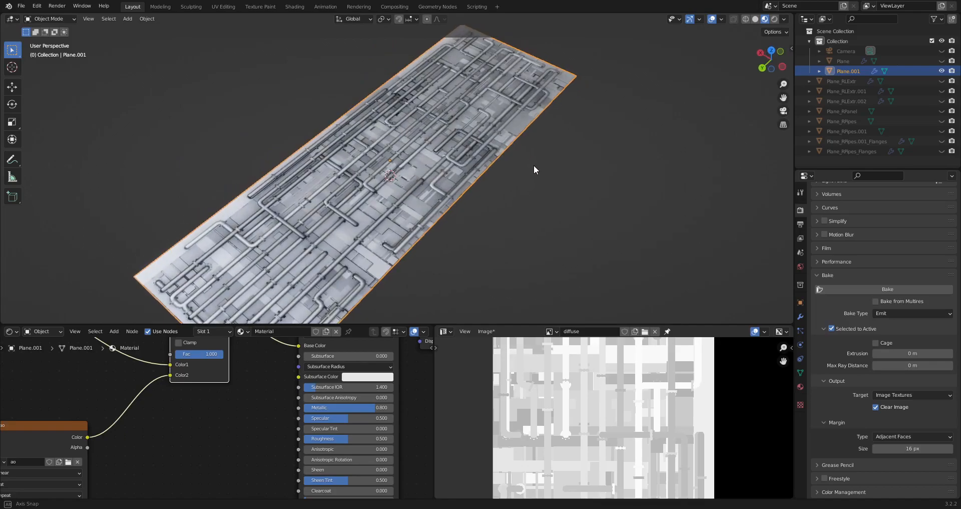
pyautogui.moveTo(464, 179); pyautogui.dragTo(530, 165, button='middle')
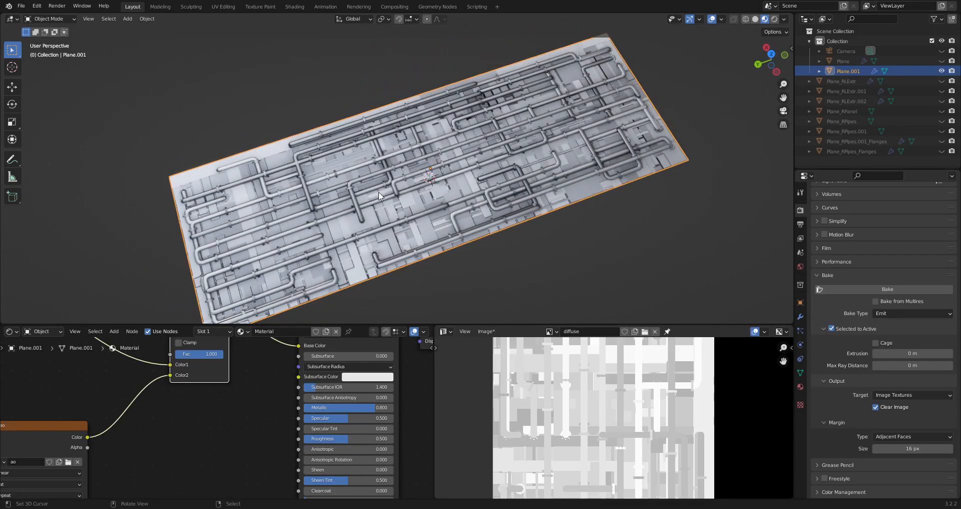
pyautogui.moveTo(379, 195); pyautogui.dragTo(393, 178, button='middle')
pyautogui.scroll(-4, 224, 458)
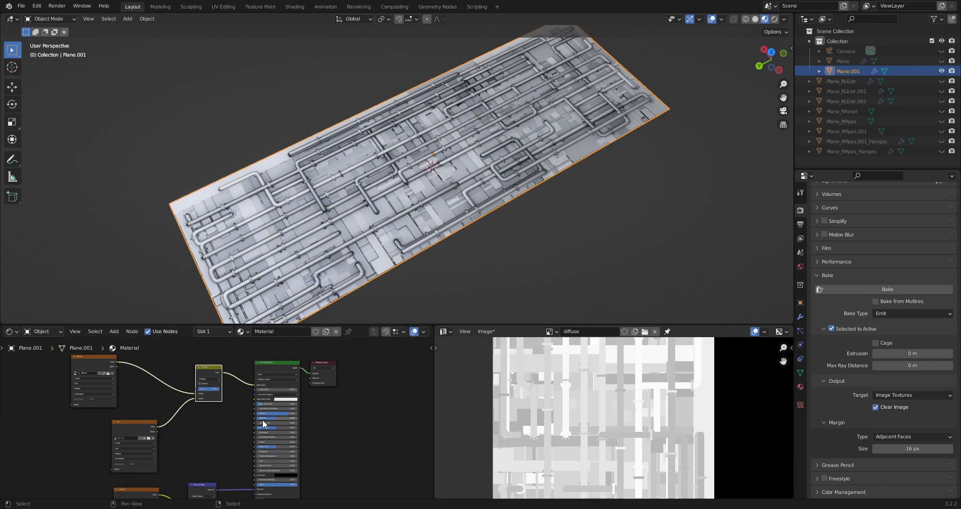
pyautogui.scroll(2, 262, 419)
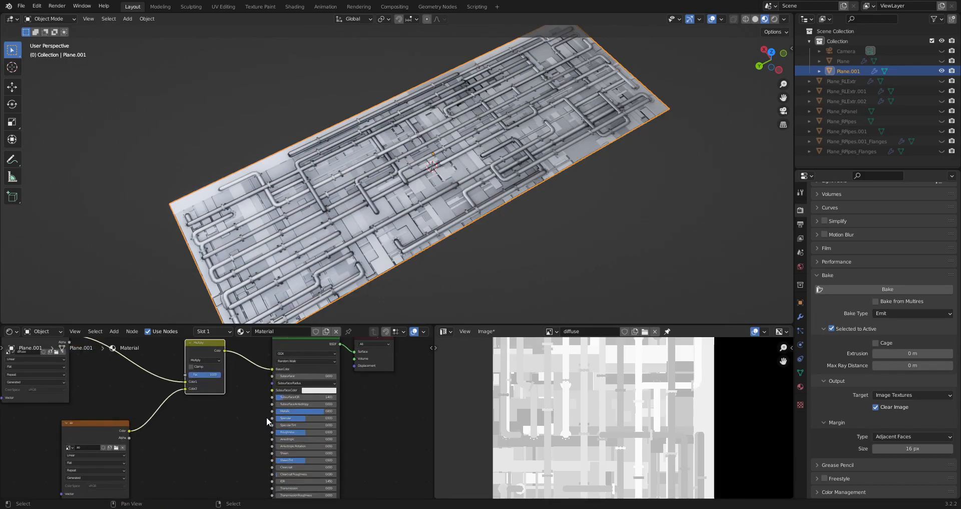
pyautogui.moveTo(381, 280); pyautogui.dragTo(393, 254, button='middle')
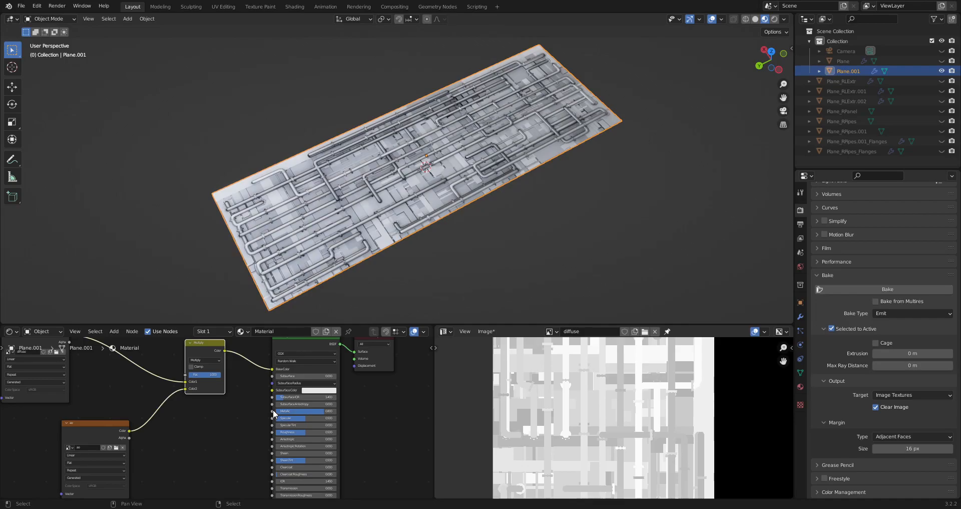
pyautogui.moveTo(396, 255); pyautogui.dragTo(406, 178, button='middle')
pyautogui.moveTo(410, 145); pyautogui.dragTo(457, 114, button='middle')
pyautogui.scroll(5, 491, 182)
pyautogui.moveTo(491, 179); pyautogui.dragTo(448, 263, button='middle')
pyautogui.moveTo(439, 211); pyautogui.dragTo(461, 200, button='middle')
# - Recalculate the flat plane's mesh normals to the outside and return to Object Mode
pyautogui.press('Tab')
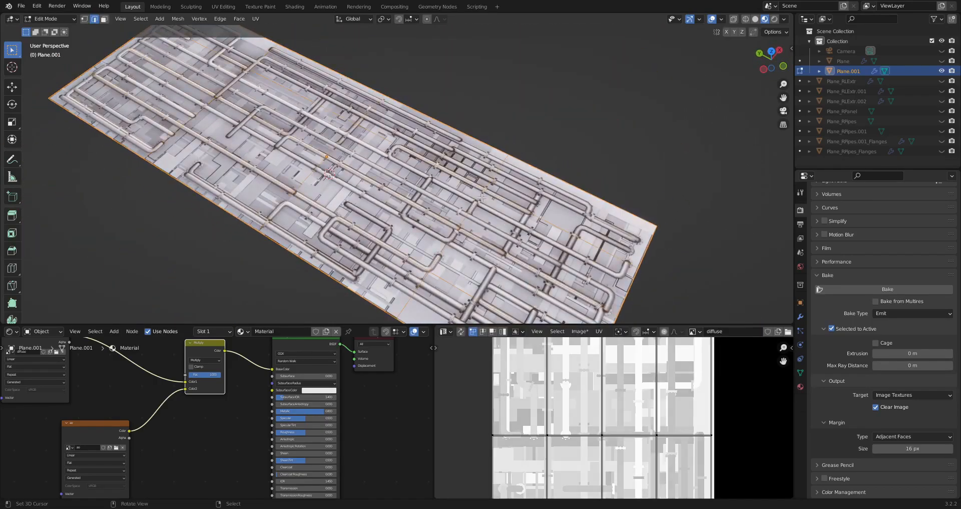
pyautogui.scroll(-3, 461, 200)
pyautogui.scroll(3, 461, 201)
pyautogui.hotkey('alt', 'n')
pyautogui.click(461, 194)
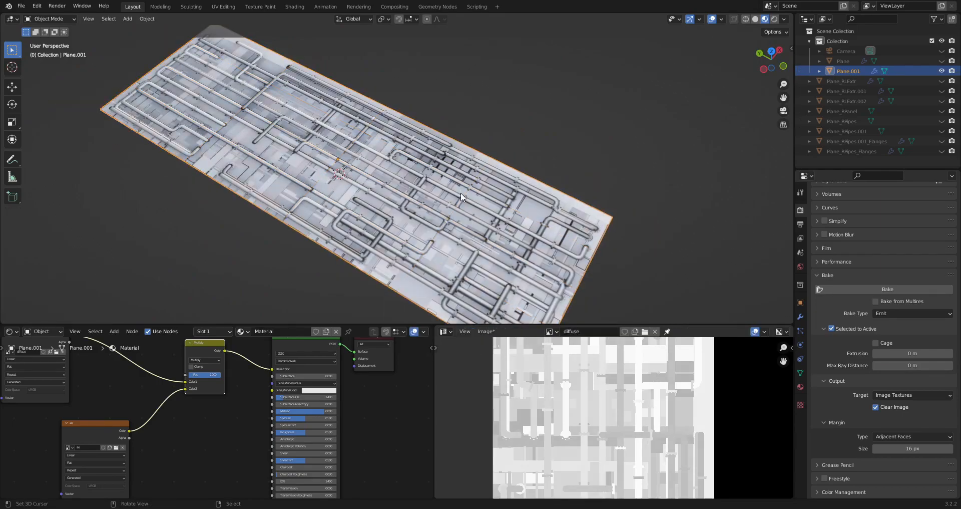
pyautogui.hotkey('alt', 'n')
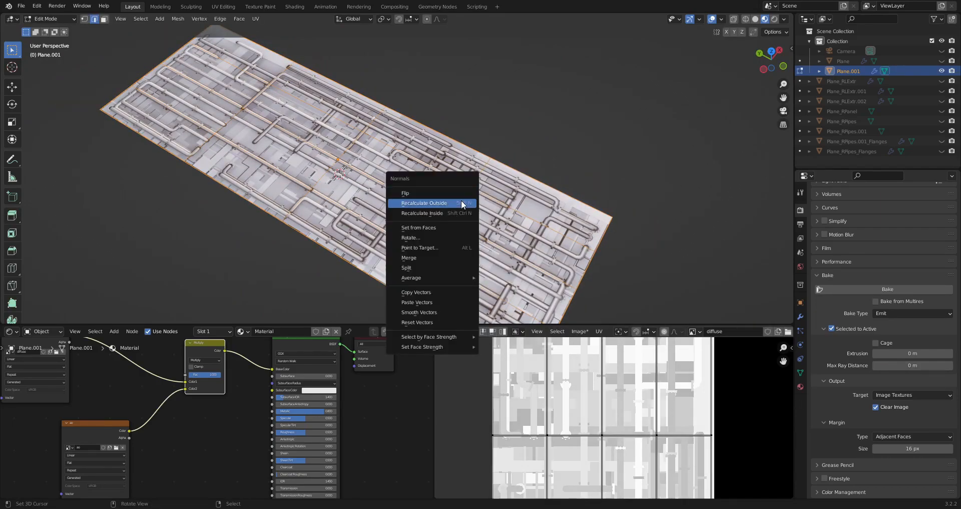
pyautogui.click(467, 203)
pyautogui.press('Tab')
pyautogui.moveTo(468, 203); pyautogui.dragTo(452, 191, button='middle')
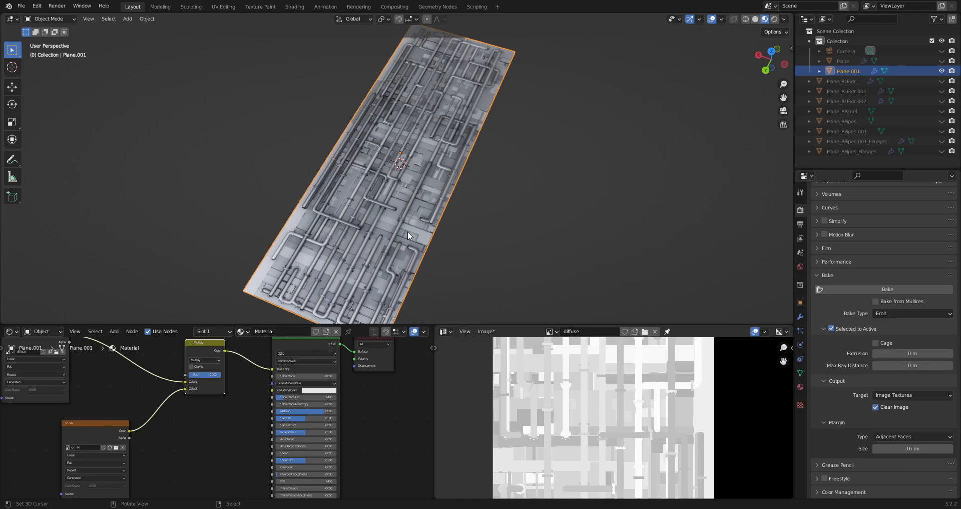
# - Lower the Multiply node's factor to 0 to compare the surface without ambient occlusion, and restore it to 1
pyautogui.scroll(-1, 156, 391)
pyautogui.moveTo(156, 391); pyautogui.dragTo(179, 406, button='middle')
pyautogui.scroll(1, 217, 415)
pyautogui.moveTo(233, 393); pyautogui.dragTo(201, 393)
pyautogui.moveTo(406, 220); pyautogui.dragTo(427, 206, button='middle')
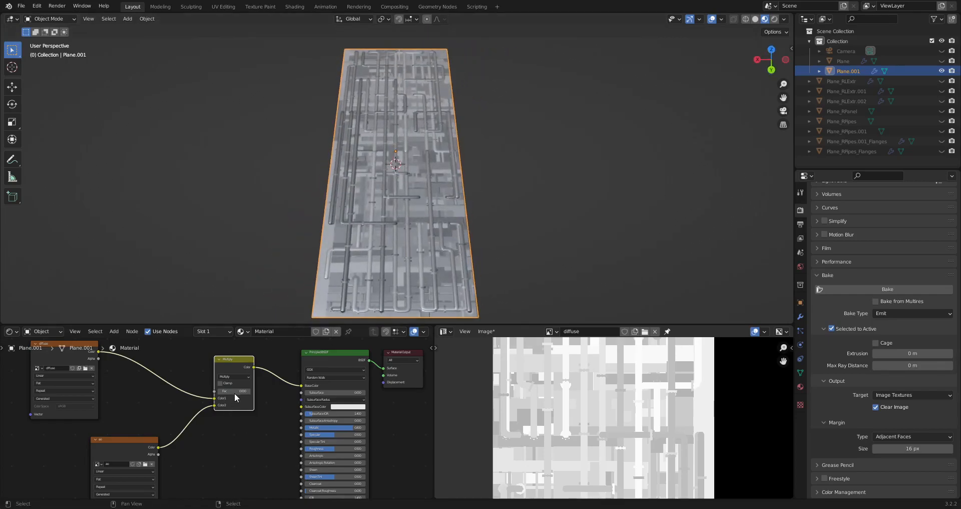
pyautogui.moveTo(223, 391); pyautogui.dragTo(252, 391)
pyautogui.scroll(-3, 444, 187)
pyautogui.moveTo(444, 187)
pyautogui.mouseDown(button='middle')
pyautogui.moveTo(446, 215)
pyautogui.moveTo(442, 194)
pyautogui.mouseUp(button='middle')
pyautogui.scroll(-4, 132, 370)
# - Add a Texture Coordinate node and connect its UV output to the diffuse texture's Vector input
pyautogui.moveTo(133, 370); pyautogui.dragTo(247, 361, button='middle')
pyautogui.hotkey('ctrl', 'space')
pyautogui.scroll(-3, 230, 311)
pyautogui.moveTo(230, 310); pyautogui.dragTo(402, 340, button='middle')
pyautogui.hotkey('shift', 'a')
pyautogui.moveTo(246, 254)
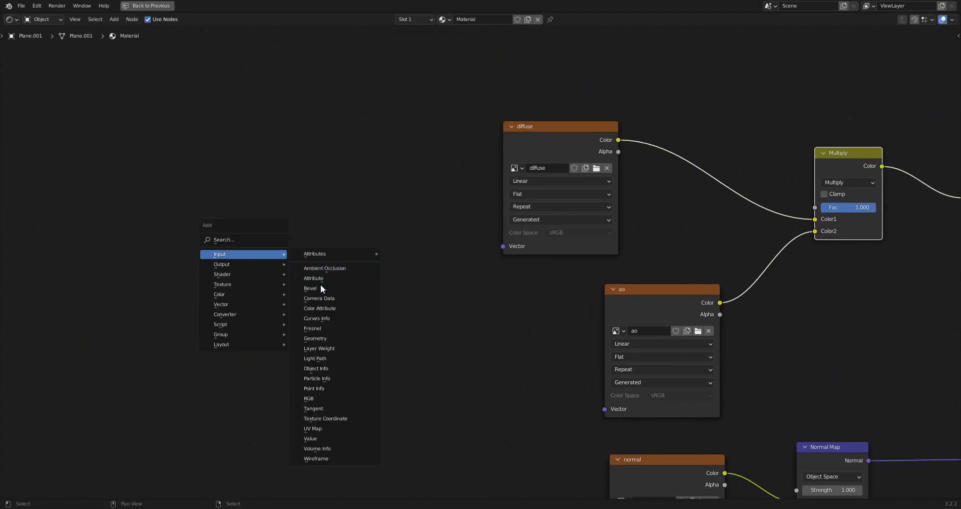
pyautogui.click(321, 406)
pyautogui.click(205, 283)
pyautogui.moveTo(208, 297); pyautogui.dragTo(503, 245)
# - Add a reroute on the UV link and connect it to the Vector inputs of the ao and normal textures
pyautogui.keyDown('shift'); pyautogui.moveTo(451, 235); pyautogui.dragTo(450, 268, button='right'); pyautogui.keyUp('shift')
pyautogui.moveTo(604, 402); pyautogui.dragTo(604, 407)
pyautogui.scroll(-2, 443, 252)
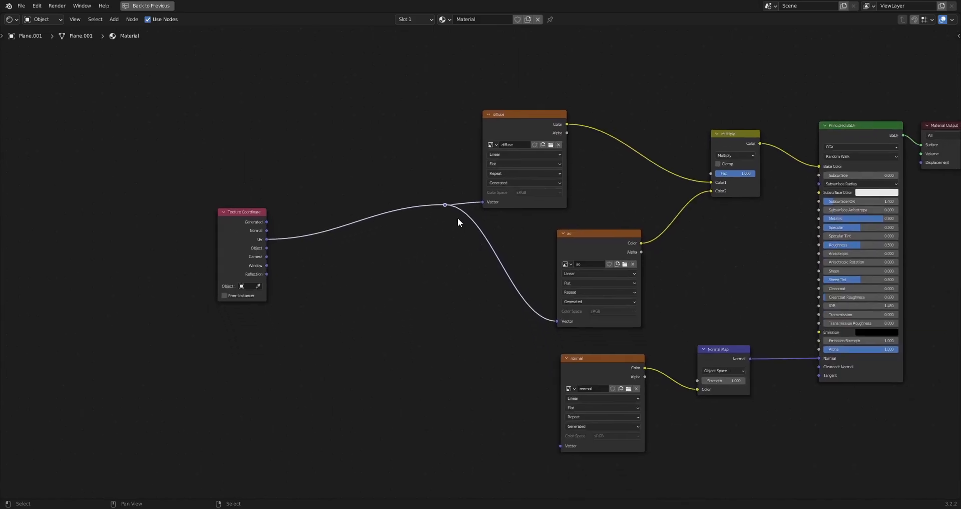
pyautogui.moveTo(445, 204); pyautogui.dragTo(560, 445)
# - Insert a Mapping node on the link between the Texture Coordinate node and the reroute
pyautogui.hotkey('shift', 'a')
pyautogui.moveTo(344, 342)
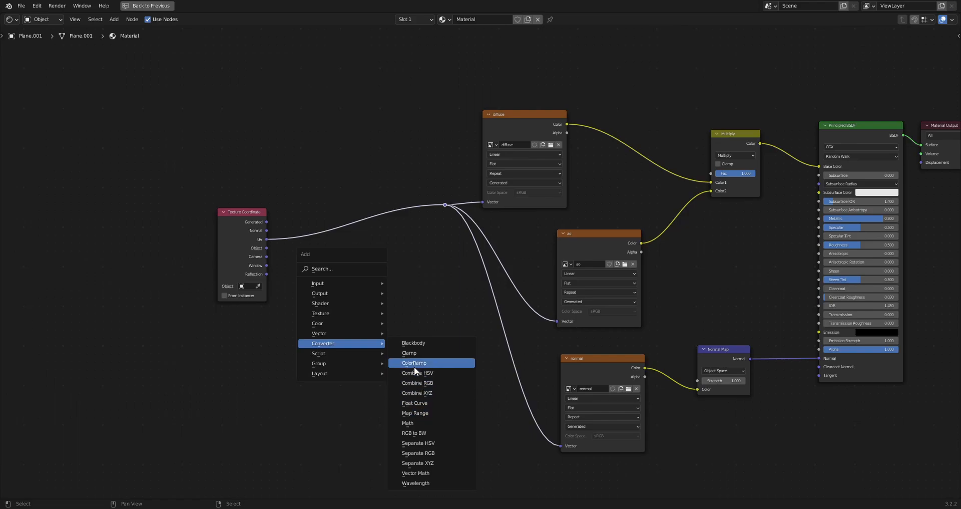
pyautogui.moveTo(342, 283)
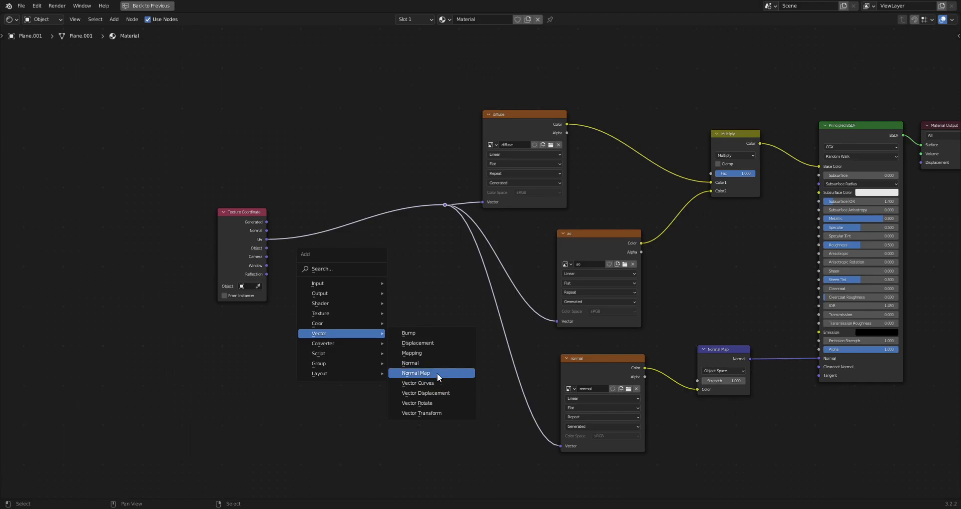
pyautogui.click(432, 353)
pyautogui.click(335, 200)
pyautogui.hotkey('ctrl', 'space')
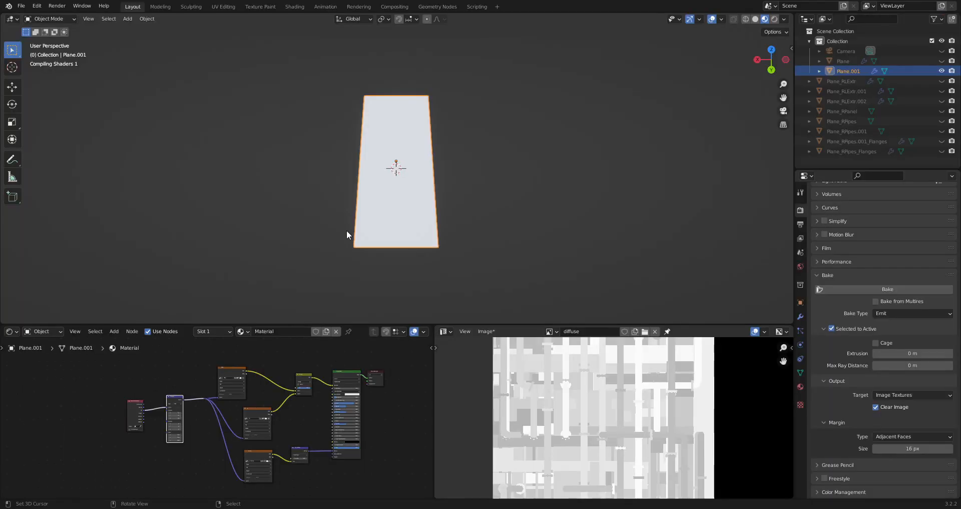
# - Examine how the textures map onto the plane in top view and compare it with the whole diffuse image
pyautogui.scroll(4, 444, 209)
pyautogui.scroll(2, 198, 446)
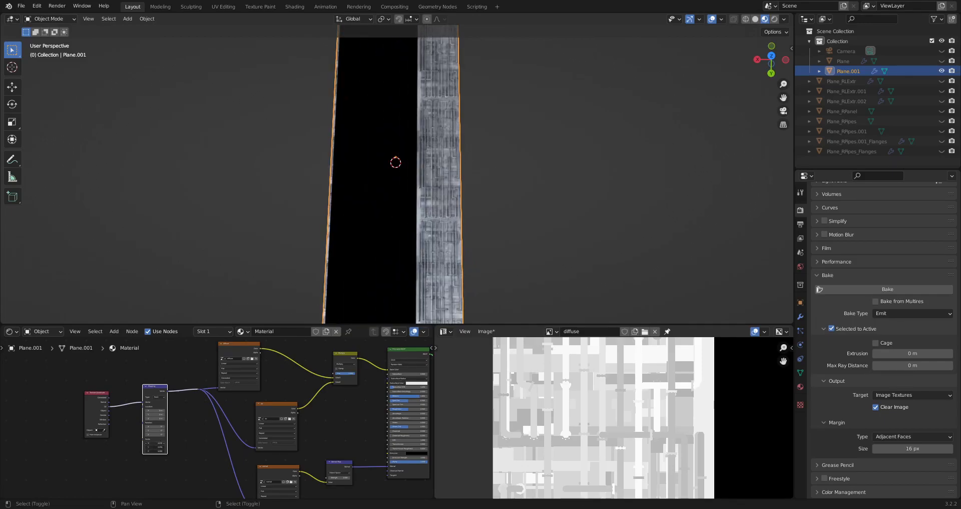
pyautogui.scroll(4, 250, 400)
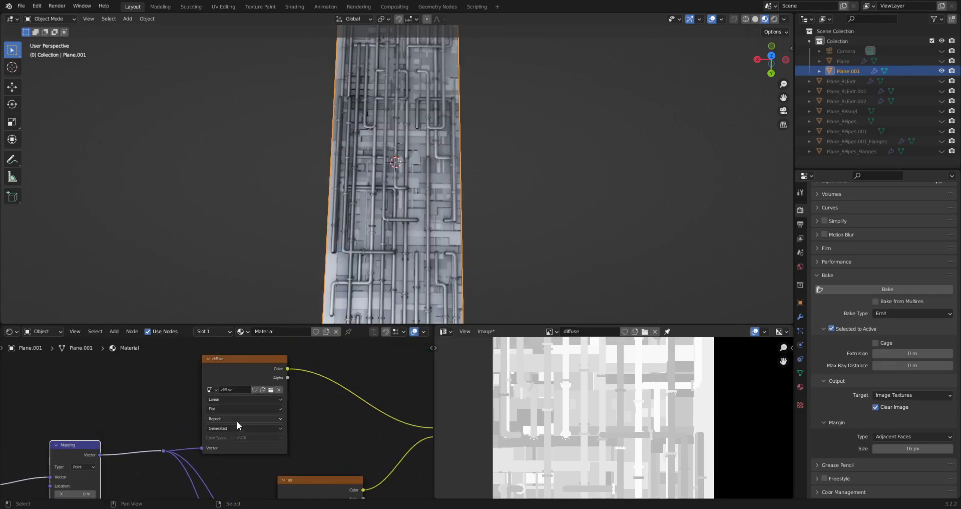
pyautogui.scroll(-4, 371, 271)
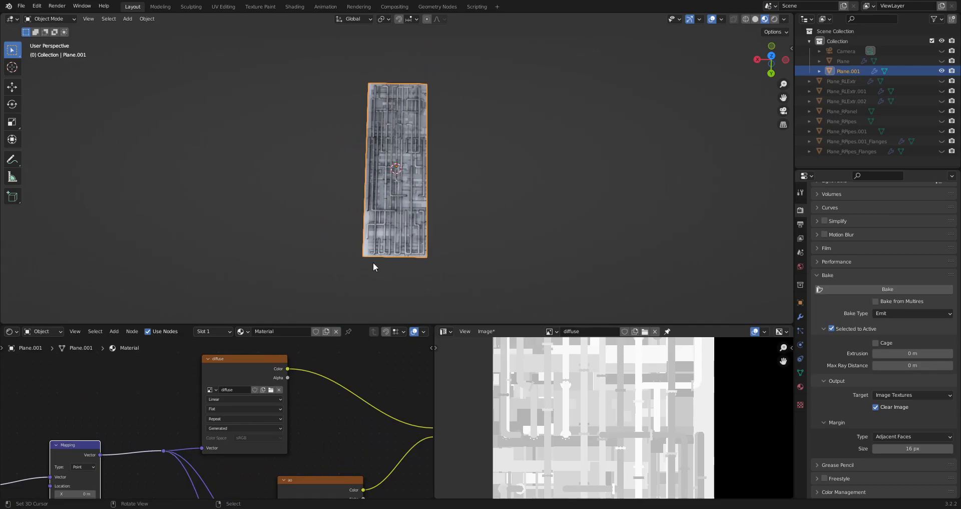
pyautogui.press('KP_7')
pyautogui.scroll(1, 413, 258)
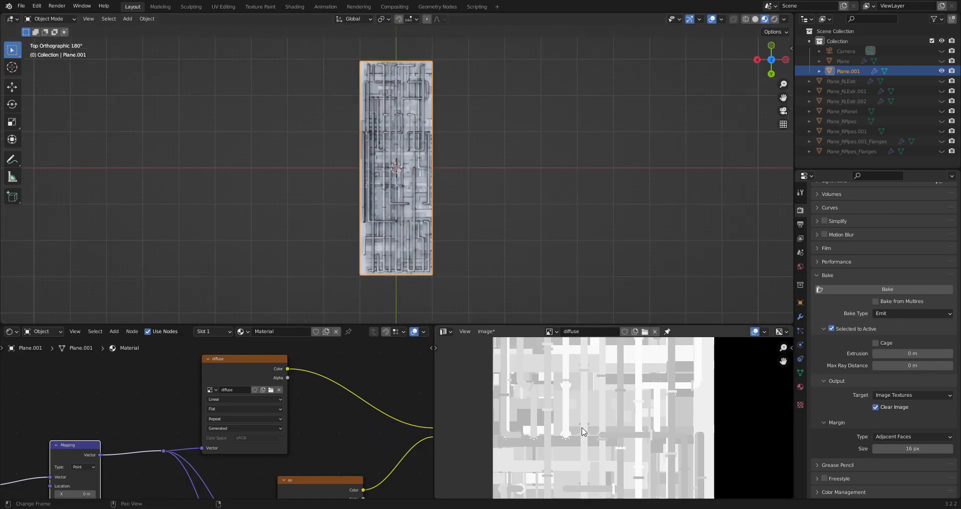
pyautogui.scroll(-4, 582, 431)
pyautogui.hotkey('ctrl', 'space')
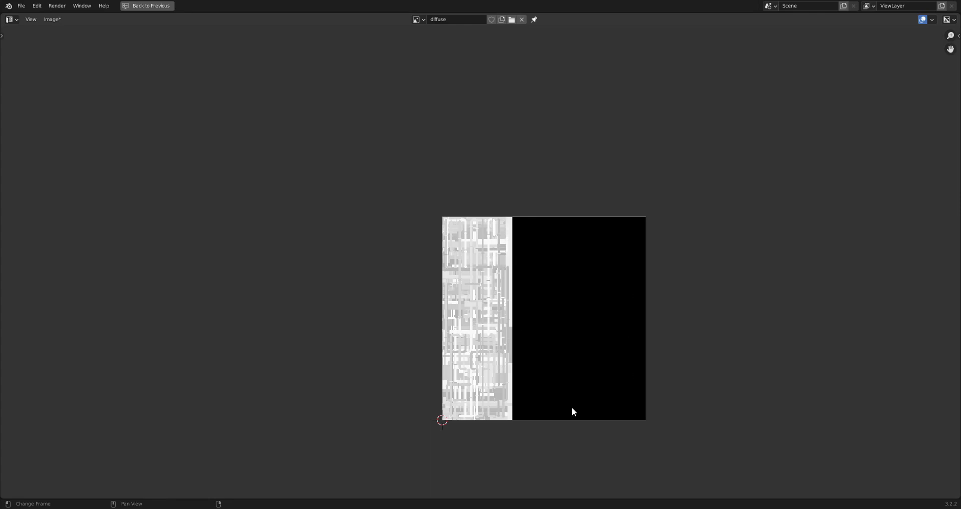
pyautogui.hotkey('ctrl', 'space')
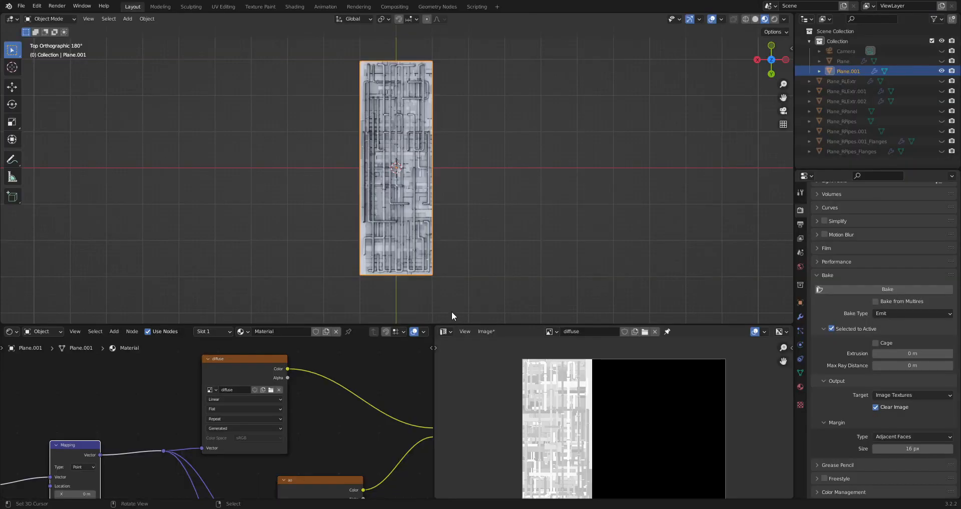
pyautogui.scroll(3, 452, 313)
pyautogui.moveTo(442, 265)
pyautogui.mouseDown(button='middle')
pyautogui.moveTo(428, 225)
pyautogui.moveTo(444, 218)
pyautogui.mouseUp(button='middle')
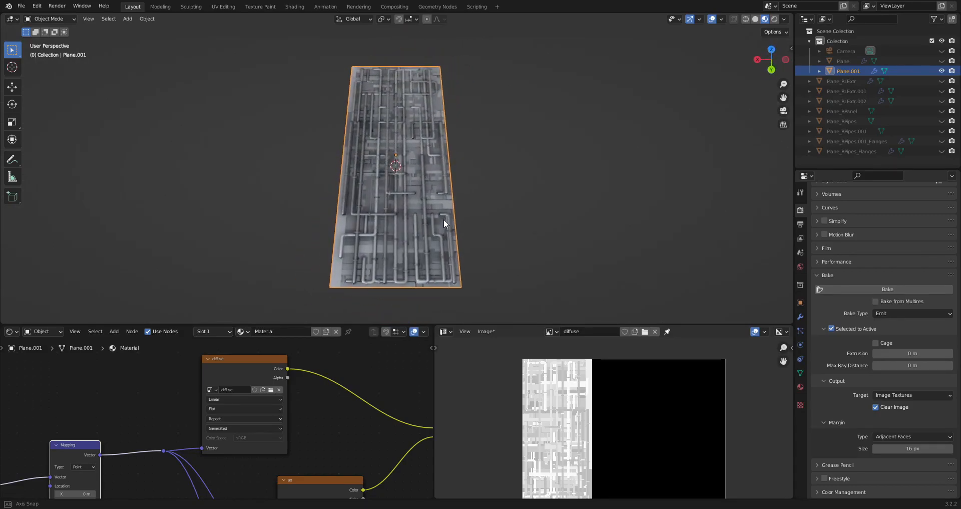
# - Fit the entire diffuse image in view and inspect the plane in a top view rotated by 90 degrees
pyautogui.scroll(-4, 615, 423)
pyautogui.moveTo(614, 442); pyautogui.dragTo(560, 418, button='middle')
pyautogui.scroll(2, 548, 414)
pyautogui.moveTo(587, 381); pyautogui.dragTo(590, 400, button='middle')
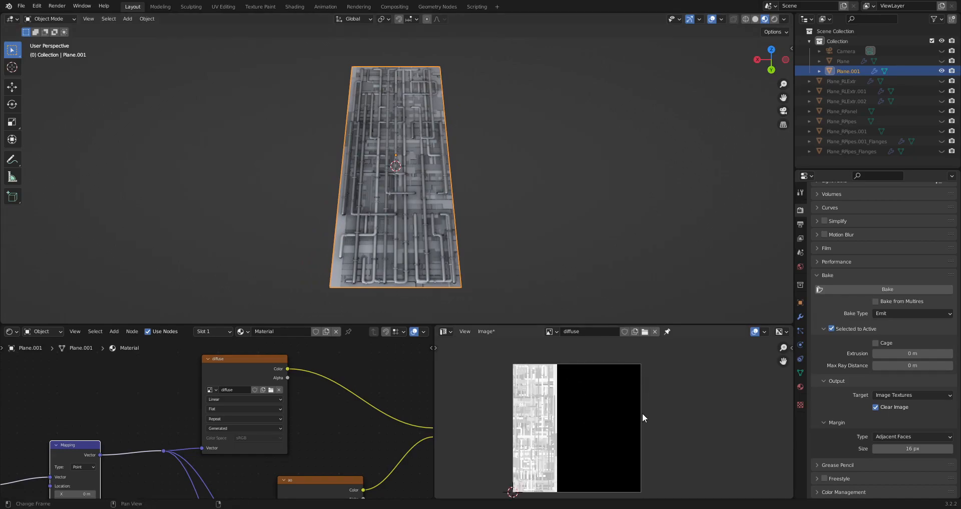
pyautogui.keyDown('alt'); pyautogui.moveTo(460, 225); pyautogui.dragTo(396, 256, button='middle'); pyautogui.keyUp('alt')
pyautogui.scroll(2, 464, 256)
pyautogui.scroll(-3, 476, 257)
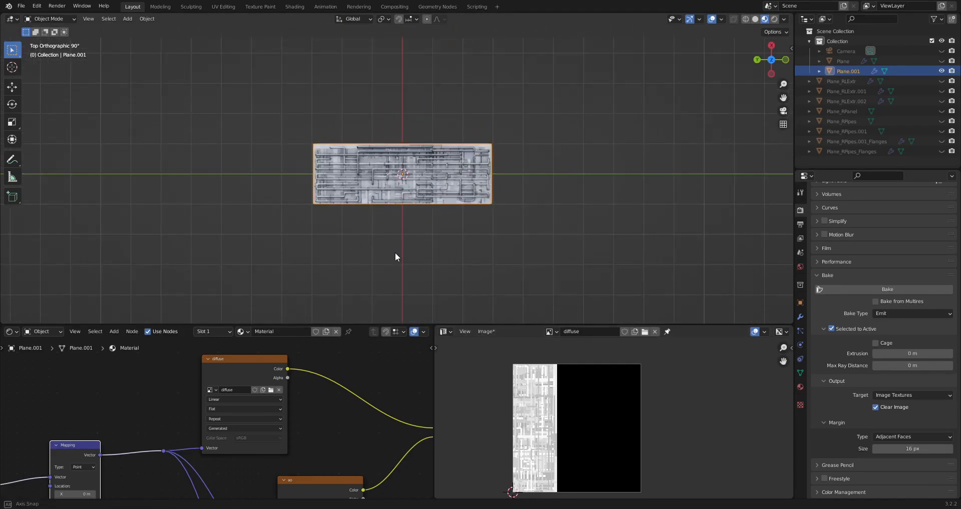
# - Try adjusting the Mapping node's Scale X while watching the textures on the plane
pyautogui.scroll(3, 395, 256)
pyautogui.moveTo(153, 486); pyautogui.dragTo(274, 399, button='middle')
pyautogui.moveTo(200, 451); pyautogui.dragTo(242, 390, button='middle')
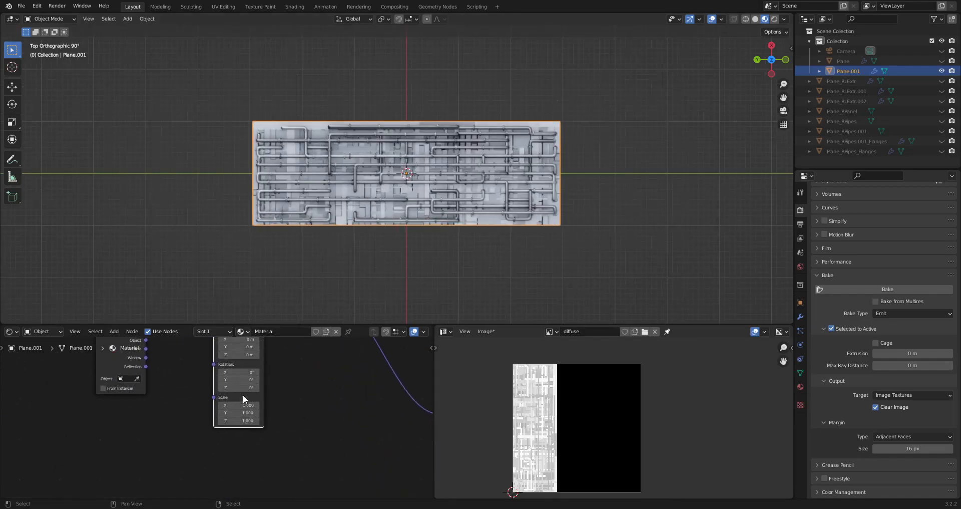
pyautogui.moveTo(243, 405)
pyautogui.keyDown('shift'); pyautogui.mouseDown()
pyautogui.moveTo(243, 420)
pyautogui.moveTo(310, 420)
pyautogui.moveTo(243, 405)
pyautogui.mouseUp(); pyautogui.keyUp('shift')
# - View the plane upright from above and examine the diffuse image's baked strip and empty black area enlarged
pyautogui.moveTo(443, 263); pyautogui.dragTo(533, 248, button='middle')
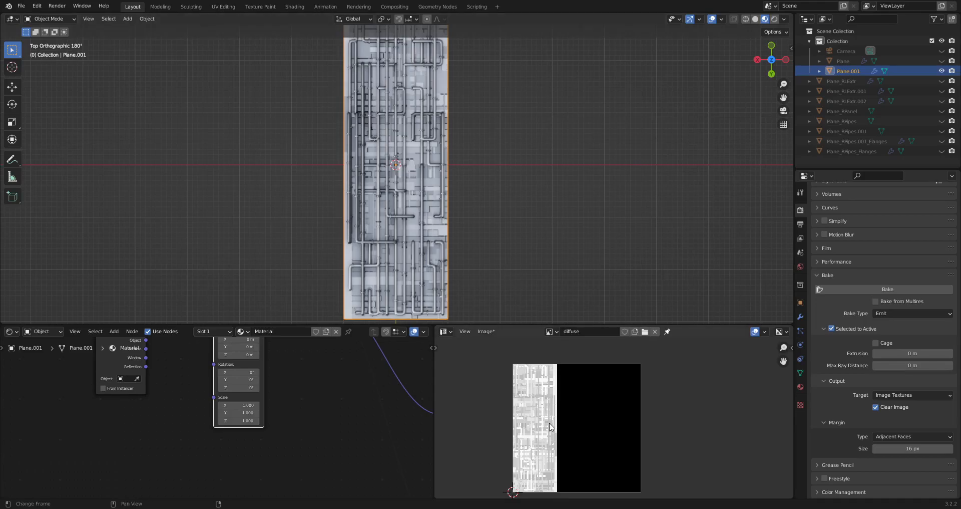
pyautogui.hotkey('ctrl', 'space')
pyautogui.moveTo(356, 294); pyautogui.dragTo(433, 280, button='middle')
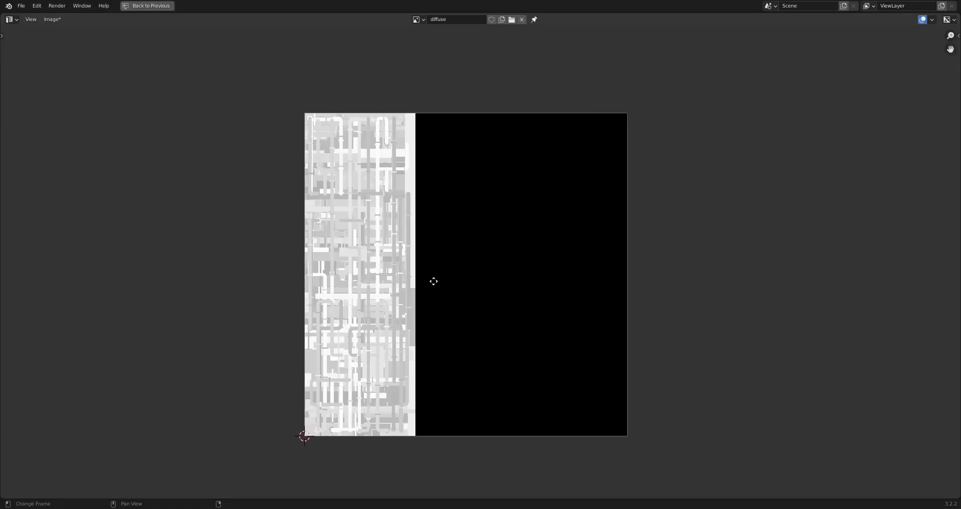
pyautogui.hotkey('ctrl', 'space')
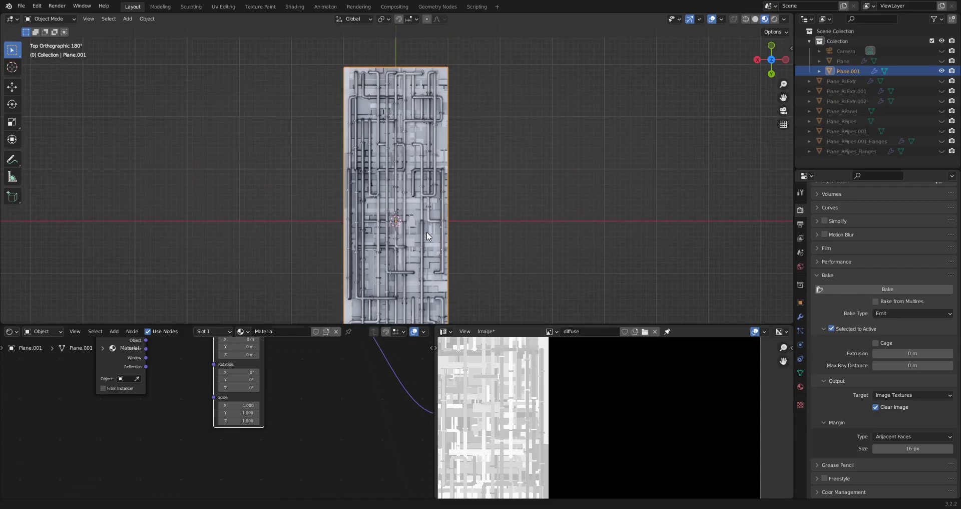
# - Try duplicating the plane edge to edge along the X axis and repeating the duplication to test how the texture tiles
pyautogui.keyDown('shift'); pyautogui.moveTo(428, 236); pyautogui.dragTo(431, 216, button='middle'); pyautogui.keyUp('shift')
pyautogui.scroll(-2, 429, 208)
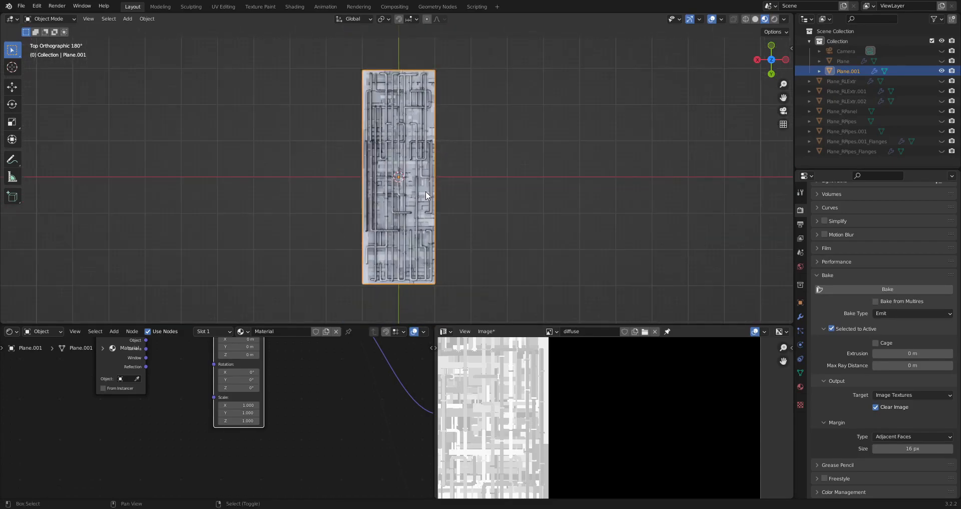
pyautogui.hotkey('shift', 'd')
pyautogui.press('x')
pyautogui.press('x')
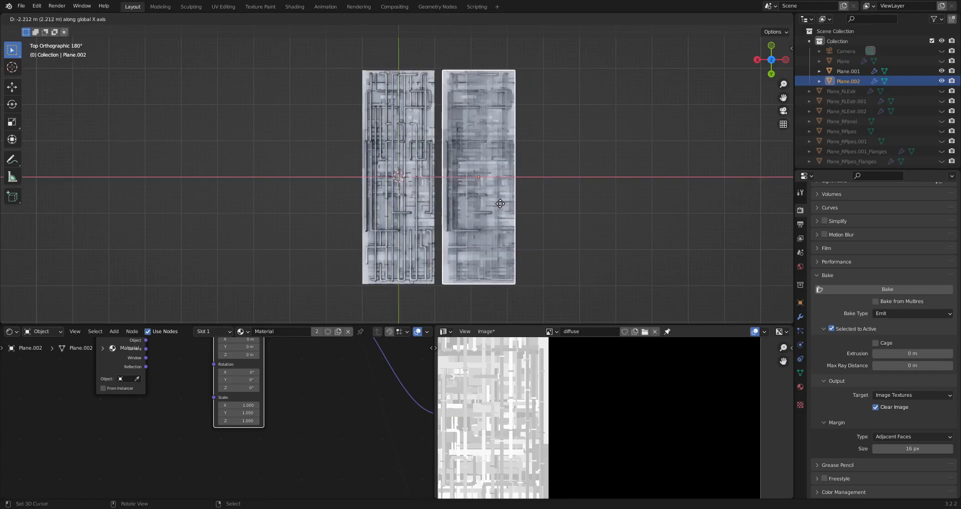
pyautogui.click(494, 205)
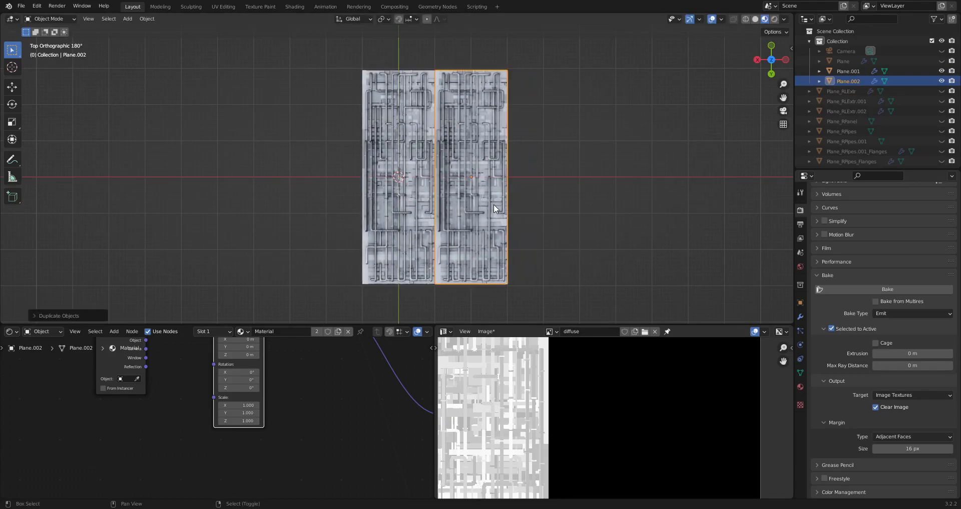
pyautogui.hotkey('shift', 'r')
pyautogui.hotkey('shift', 'r')
pyautogui.moveTo(494, 207); pyautogui.dragTo(530, 249, button='middle')
pyautogui.scroll(-4, 506, 230)
# - Undo all the duplications so that only the original baked plane remains
pyautogui.hotkey('ctrl', 'z')
pyautogui.hotkey('ctrl', 'z')
pyautogui.hotkey('ctrl', 'z')
pyautogui.hotkey('ctrl', 'z')
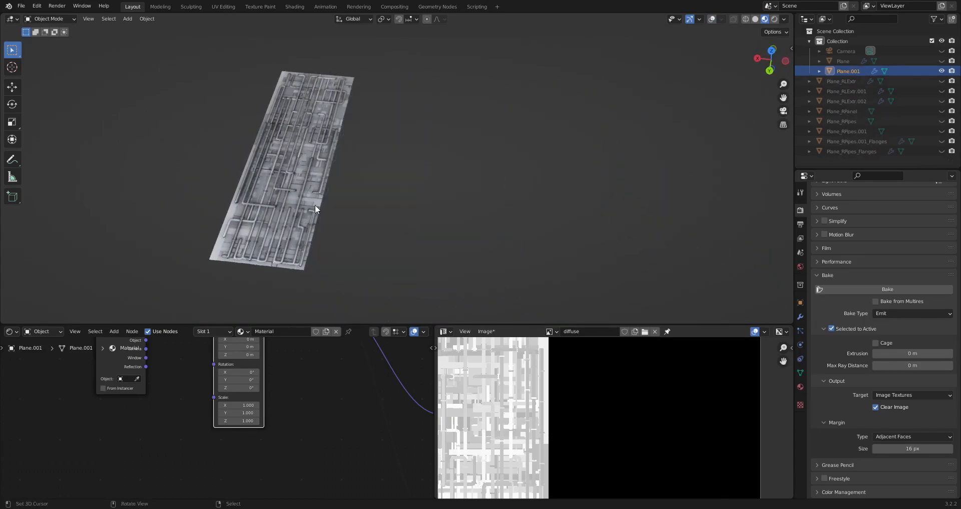
# - Add an Array modifier to the baked plane, remove its older modifier, and set the array Count to 5
pyautogui.click(800, 316)
pyautogui.click(841, 208)
pyautogui.press('a')
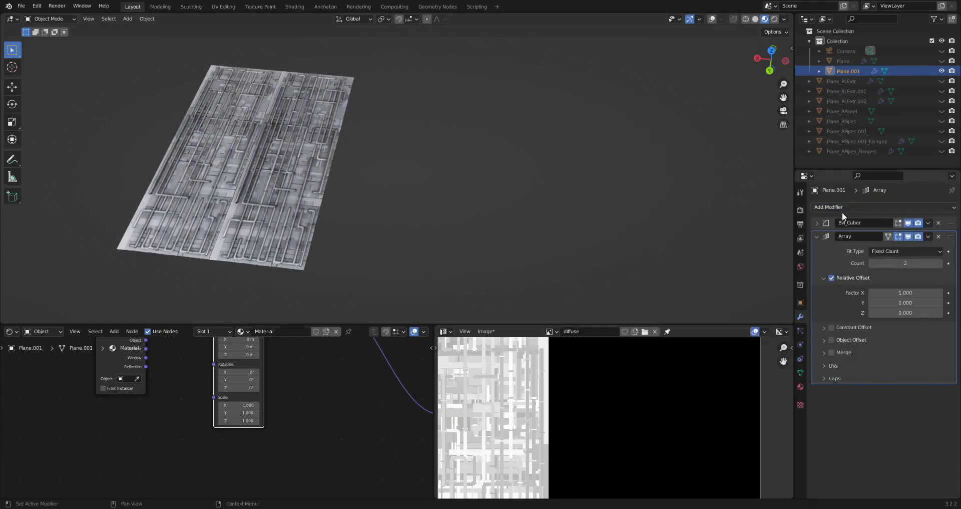
pyautogui.click(939, 223)
pyautogui.keyDown('ctrl'); pyautogui.scroll(3, 905, 250); pyautogui.keyUp('ctrl')
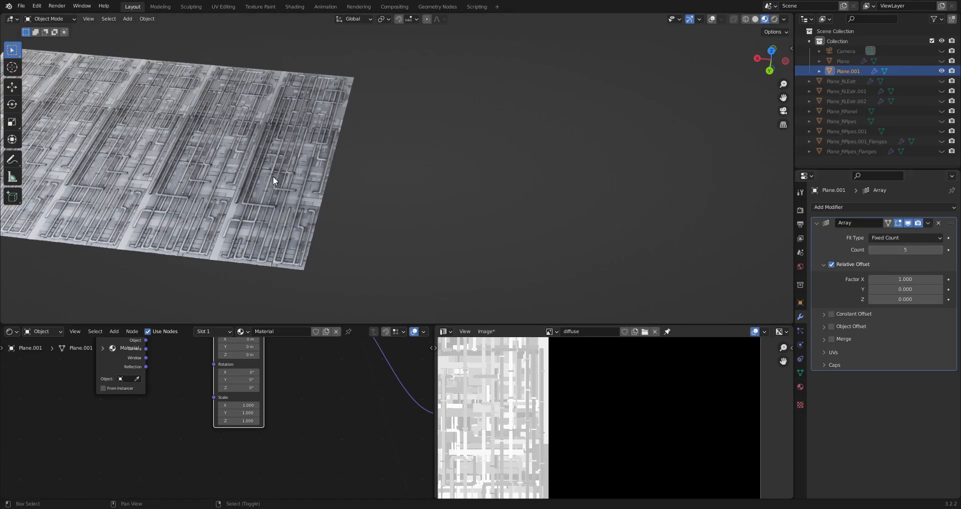
# - Examine the seams of the arrayed planes from several angles and compare them with the edges of the enlarged diffuse image
pyautogui.scroll(-5, 590, 225)
pyautogui.moveTo(521, 223); pyautogui.dragTo(475, 205, button='middle')
pyautogui.scroll(2, 518, 209)
pyautogui.scroll(-4, 466, 228)
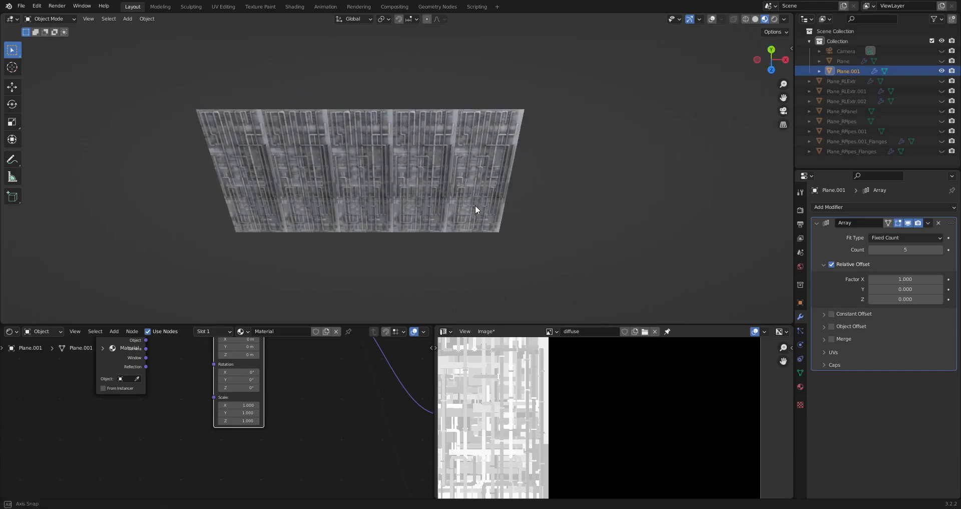
pyautogui.scroll(3, 475, 223)
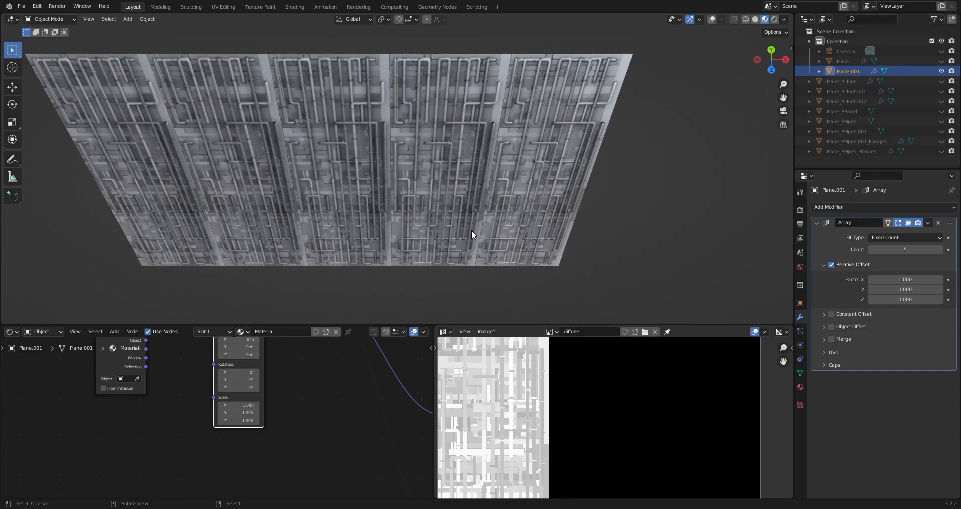
pyautogui.moveTo(471, 231); pyautogui.dragTo(517, 187, button='middle')
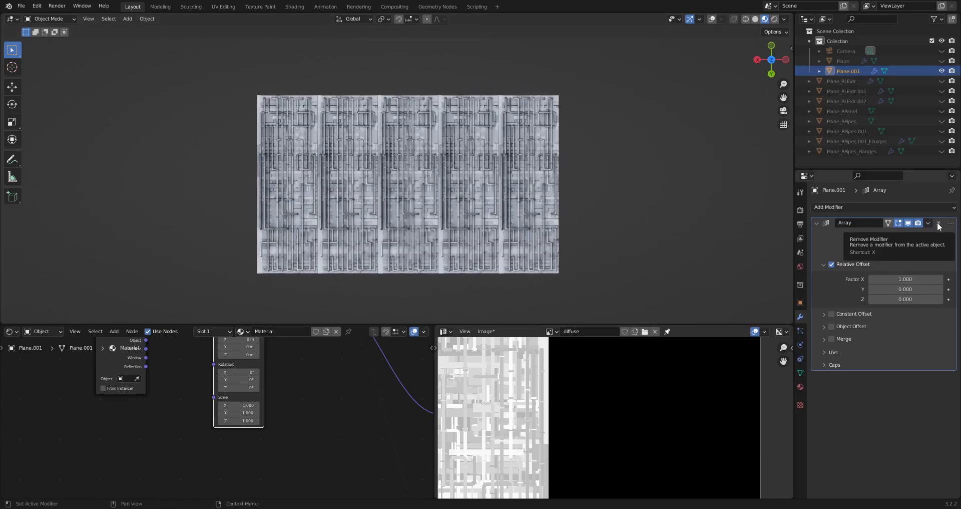
pyautogui.scroll(-5, 558, 385)
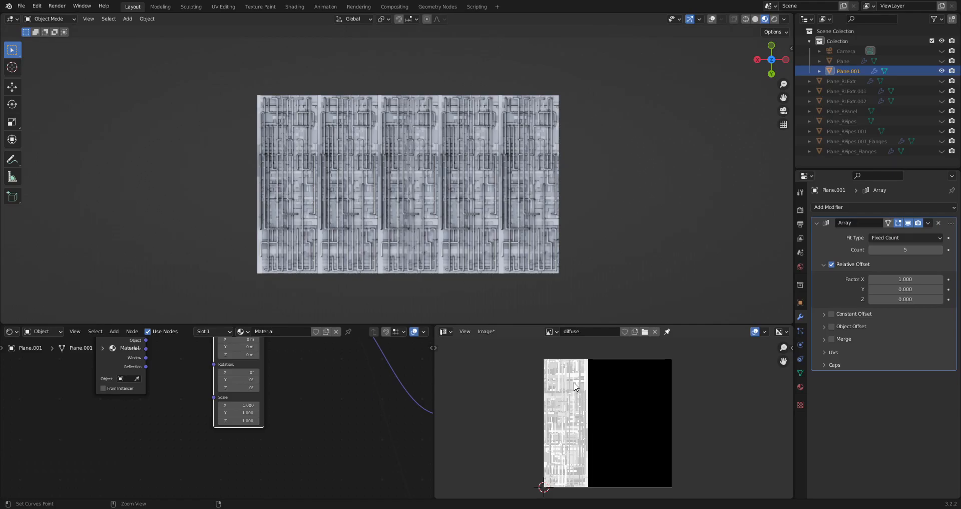
pyautogui.hotkey('ctrl', 'space')
pyautogui.scroll(6, 529, 320)
pyautogui.scroll(-3, 393, 83)
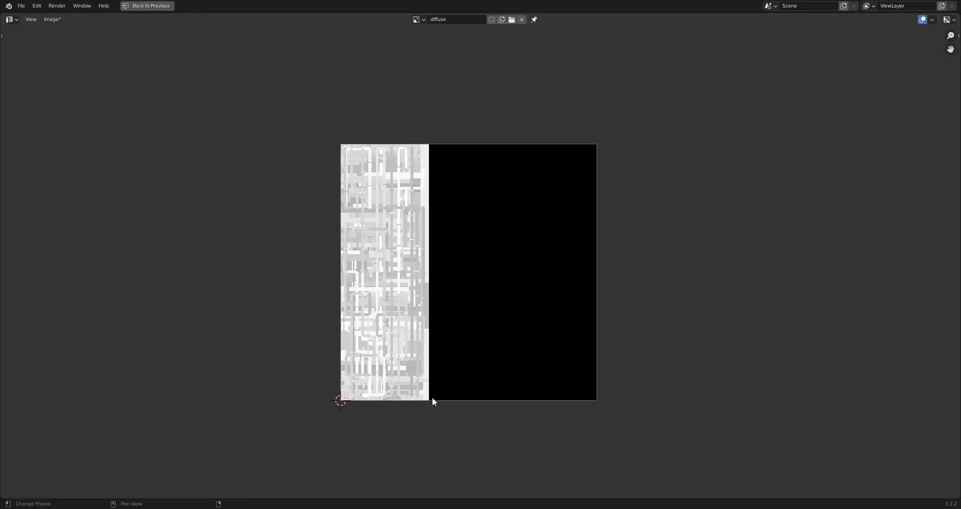
pyautogui.hotkey('ctrl', 'space')
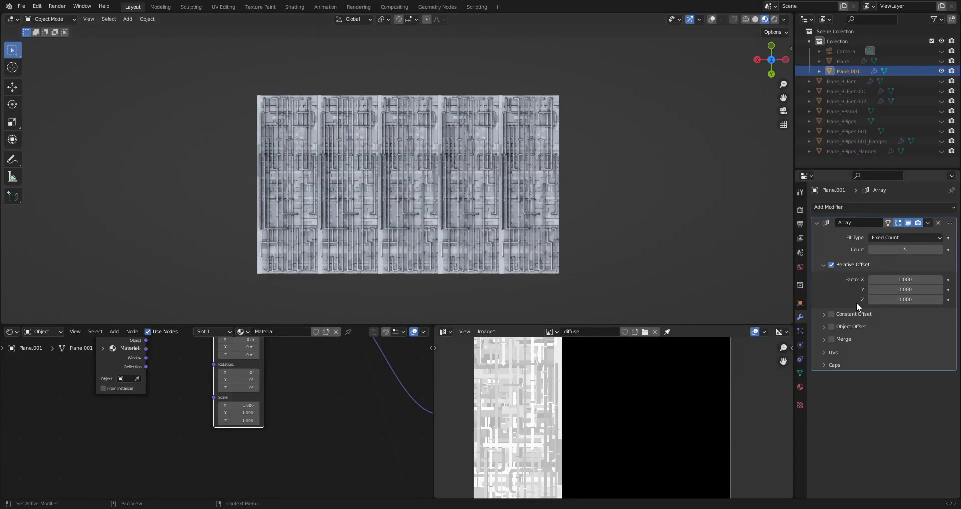
# - Remove the Array modifier from the plane and set the ao image texture's extension to Extend
pyautogui.click(939, 222)
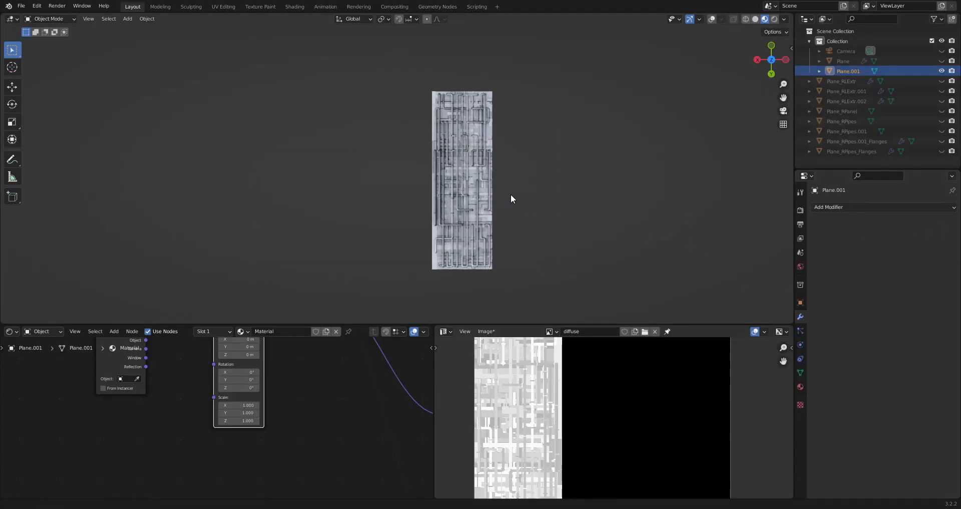
pyautogui.scroll(-1, 211, 399)
pyautogui.moveTo(319, 401); pyautogui.dragTo(189, 387, button='middle')
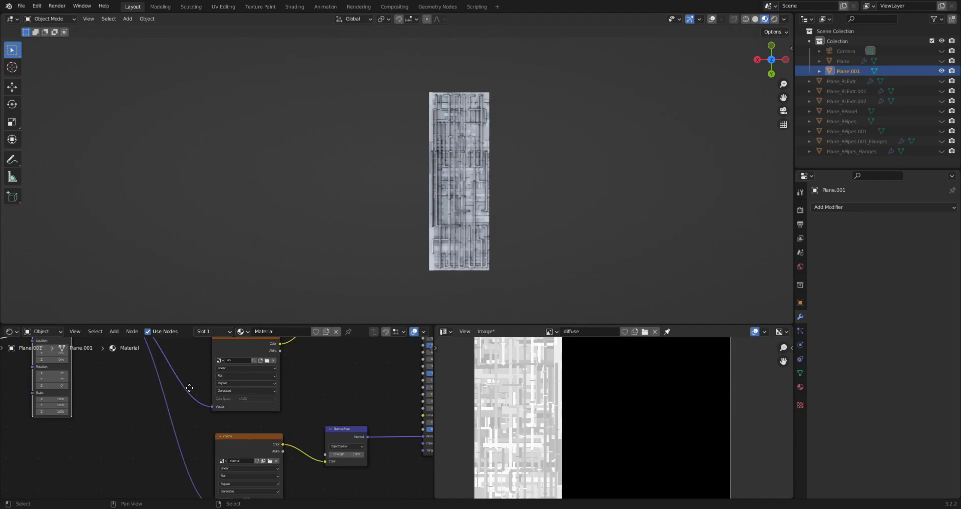
pyautogui.scroll(1, 209, 392)
pyautogui.click(247, 374)
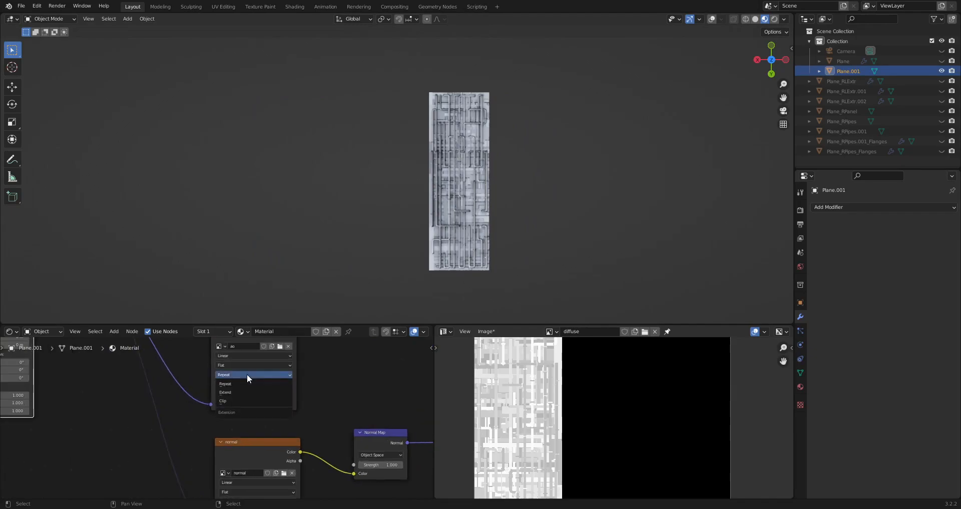
pyautogui.click(245, 389)
# - Set the extension of the normal and diffuse image textures to Extend
pyautogui.scroll(-1, 238, 391)
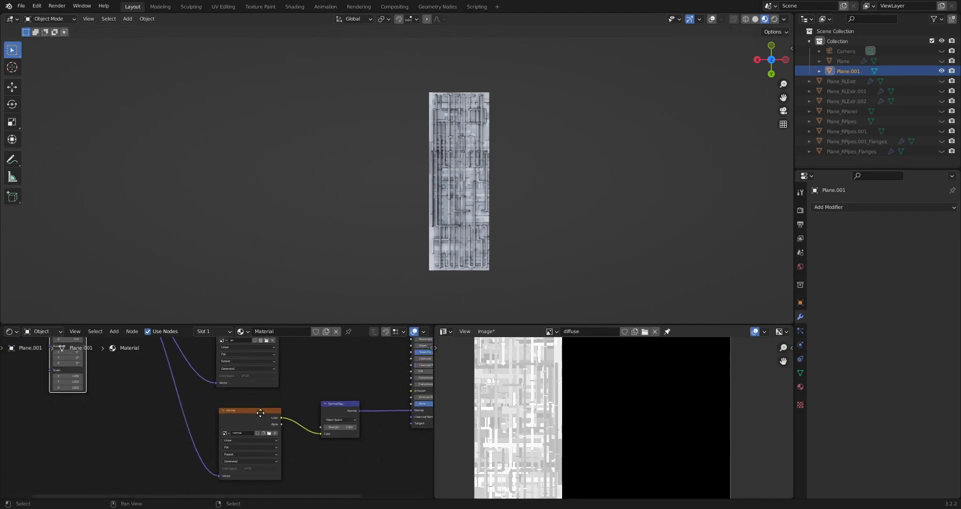
pyautogui.moveTo(260, 425); pyautogui.dragTo(271, 362, button='middle')
pyautogui.scroll(1, 261, 398)
pyautogui.click(260, 398)
pyautogui.click(262, 414)
pyautogui.scroll(-2, 264, 396)
pyautogui.scroll(2, 229, 369)
pyautogui.click(206, 376)
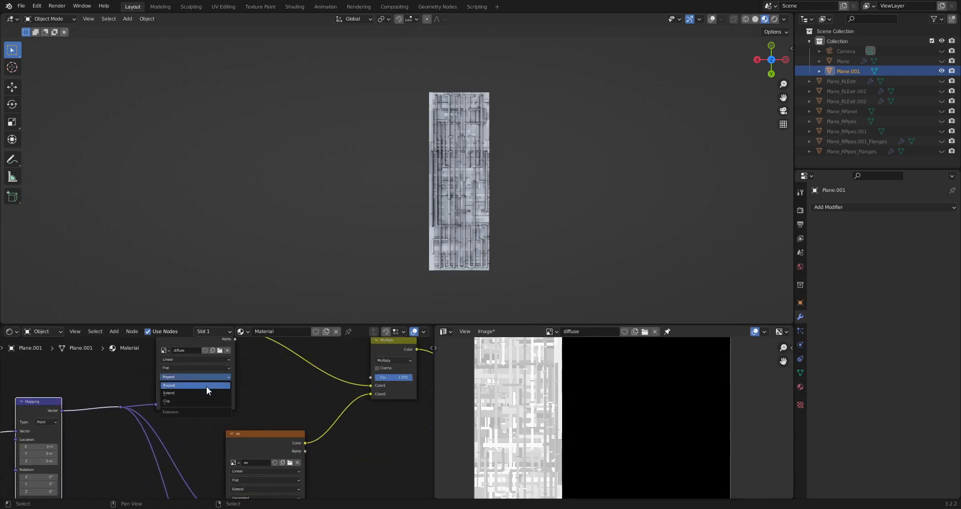
pyautogui.click(208, 392)
# - Try adjusting the Mapping node's Scale values together, and undo the change
pyautogui.scroll(-1, 200, 396)
pyautogui.moveTo(90, 430); pyautogui.dragTo(232, 376, button='middle')
pyautogui.scroll(1, 231, 376)
pyautogui.moveTo(200, 461)
pyautogui.mouseDown()
pyautogui.moveTo(201, 448)
pyautogui.moveTo(235, 447)
pyautogui.moveTo(198, 448)
pyautogui.mouseUp()
pyautogui.hotkey('ctrl', 'z')
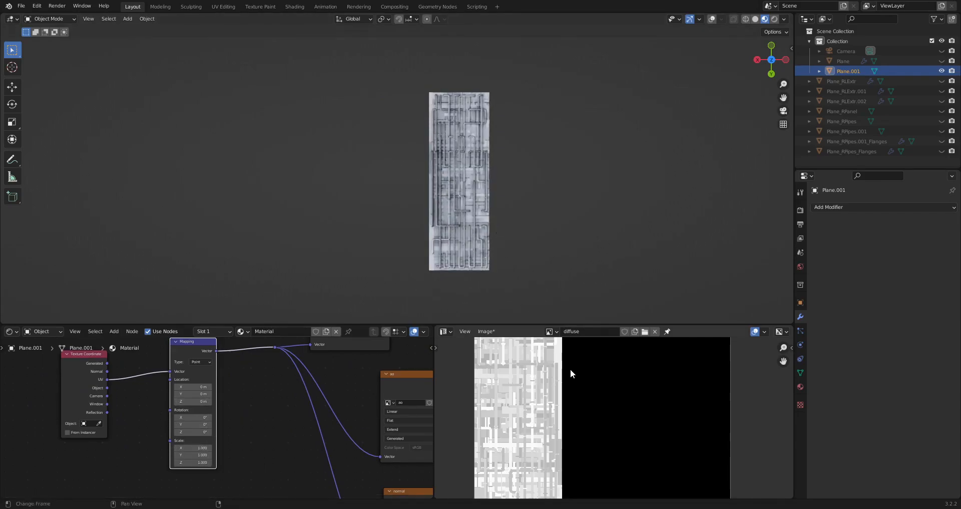
# - Examine the diffuse image enlarged, comparing its baked strip and unused black area with the textured plane
pyautogui.hotkey('ctrl', 'space')
pyautogui.scroll(1, 436, 205)
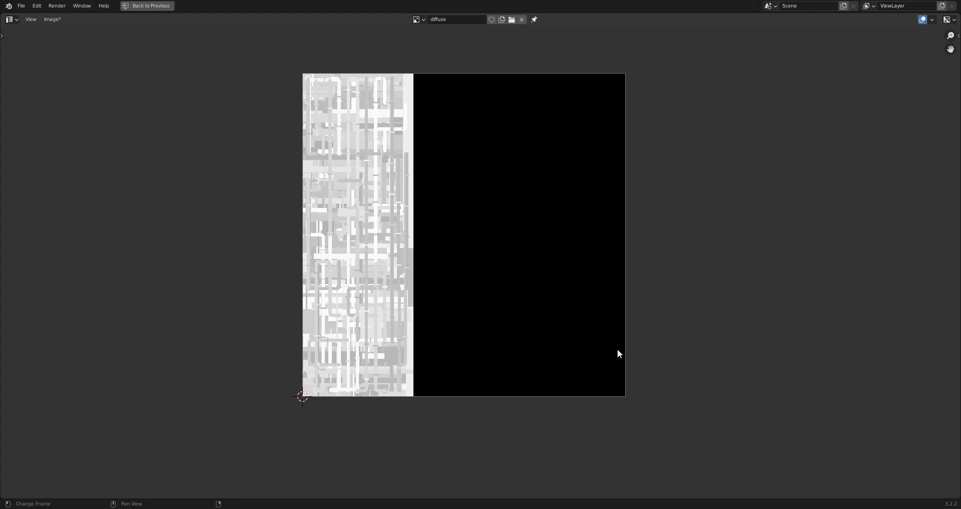
pyautogui.hotkey('ctrl', 'space')
pyautogui.scroll(1, 417, 263)
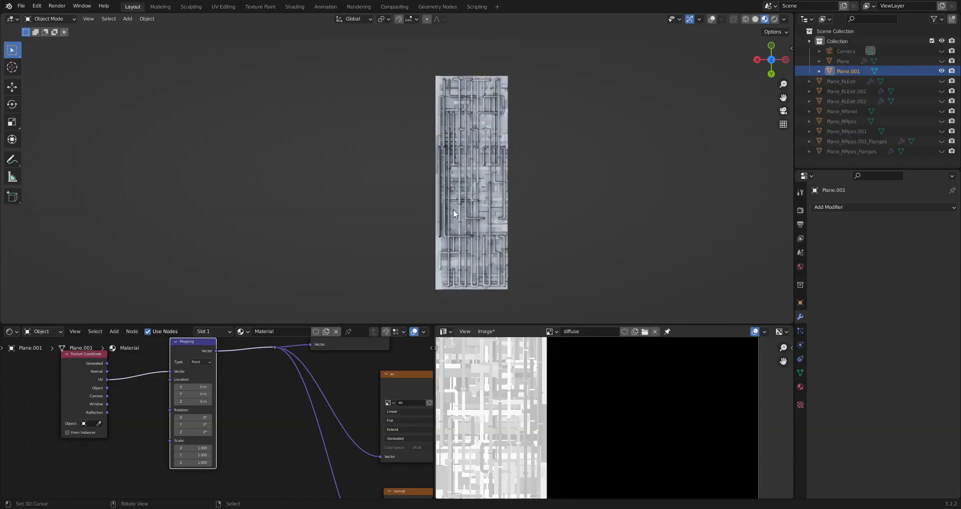
pyautogui.hotkey('ctrl', 'space')
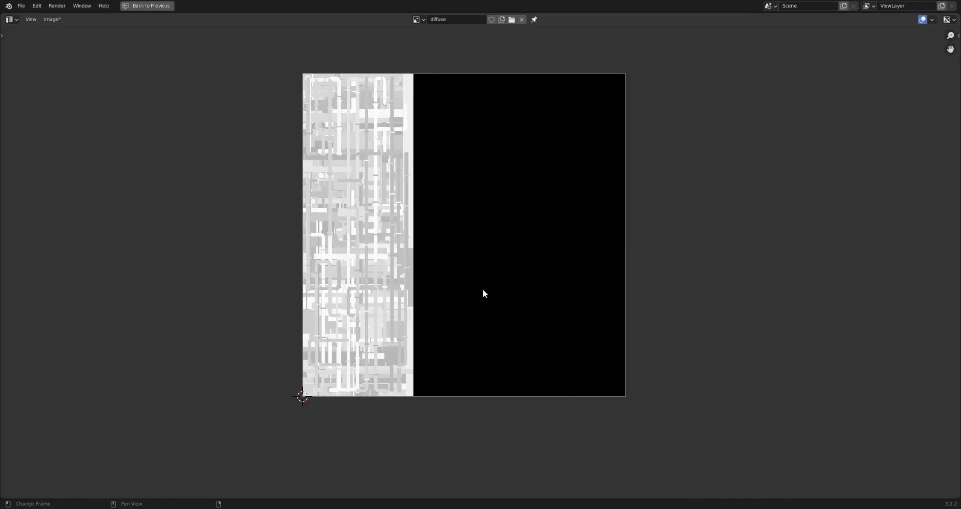